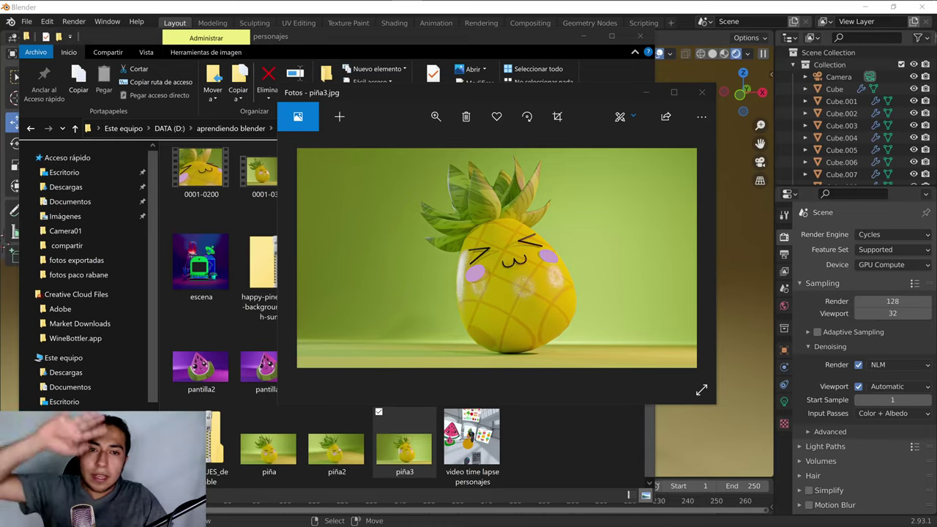
Step: Maximize the piña3.jpg pineapple render in Photos, then minimize it to return to Blender
click(674, 92)
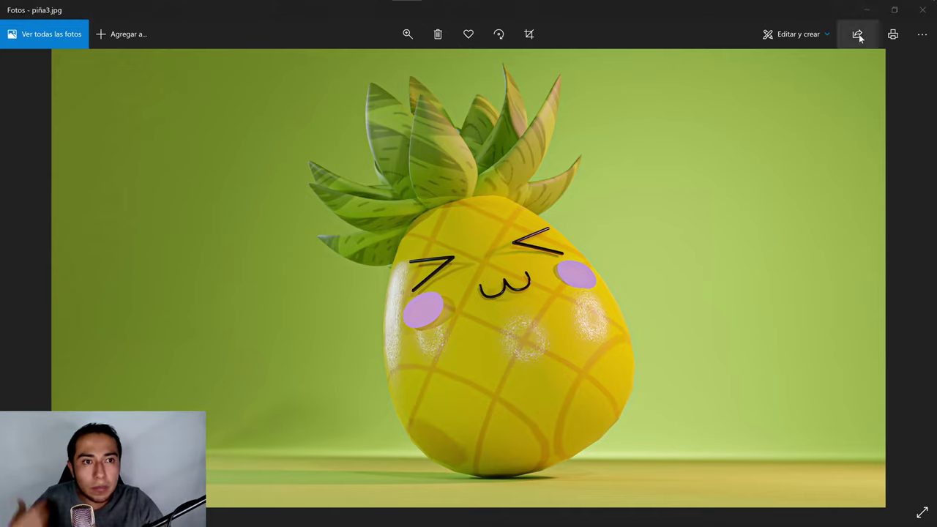
click(862, 9)
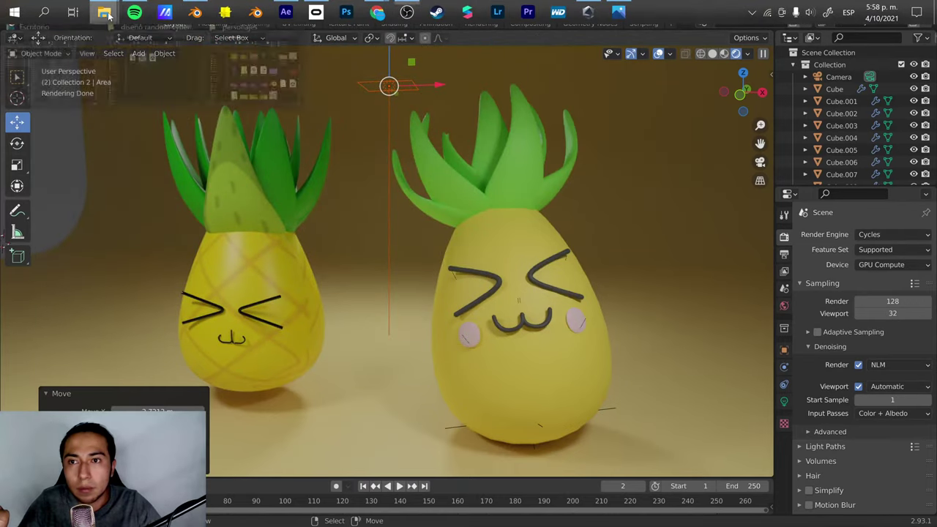
mouse_move(104, 13)
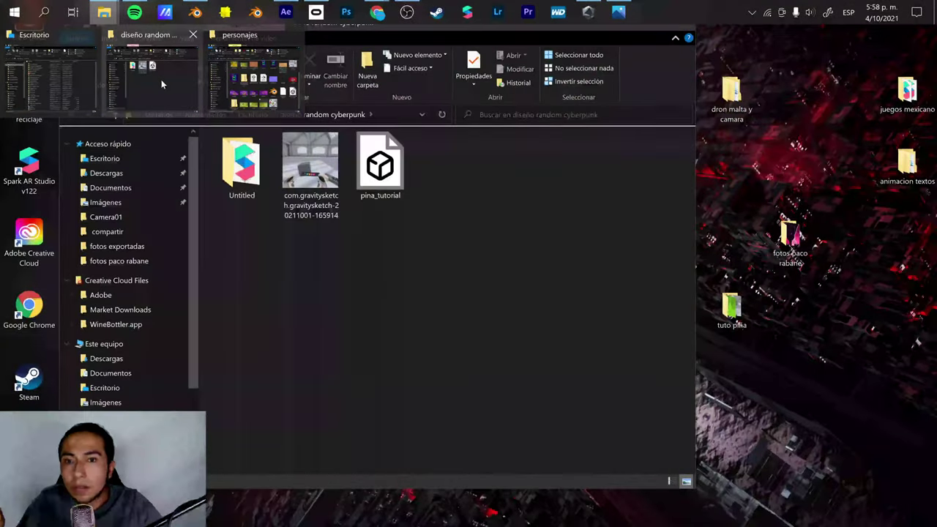
Step: Open the desktop's tuto piña folder in File Explorer and play the video tuto file
click(162, 84)
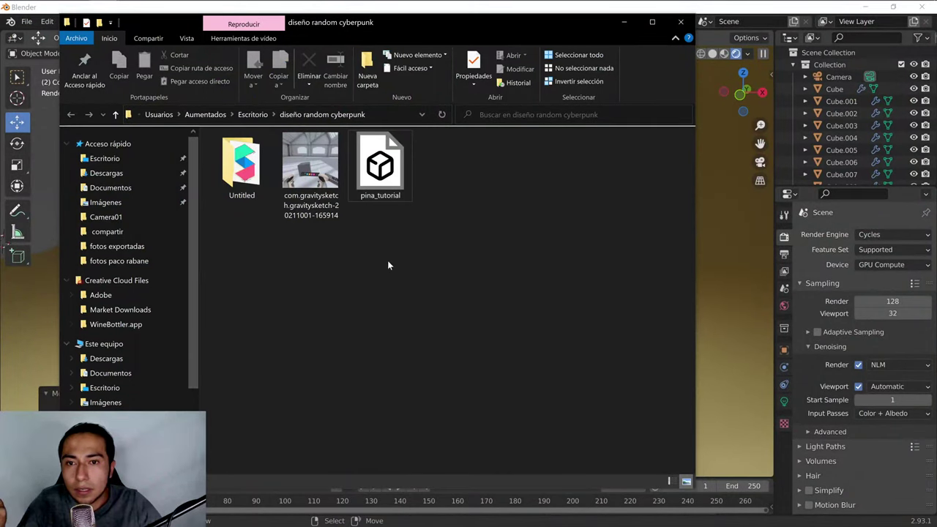
click(105, 159)
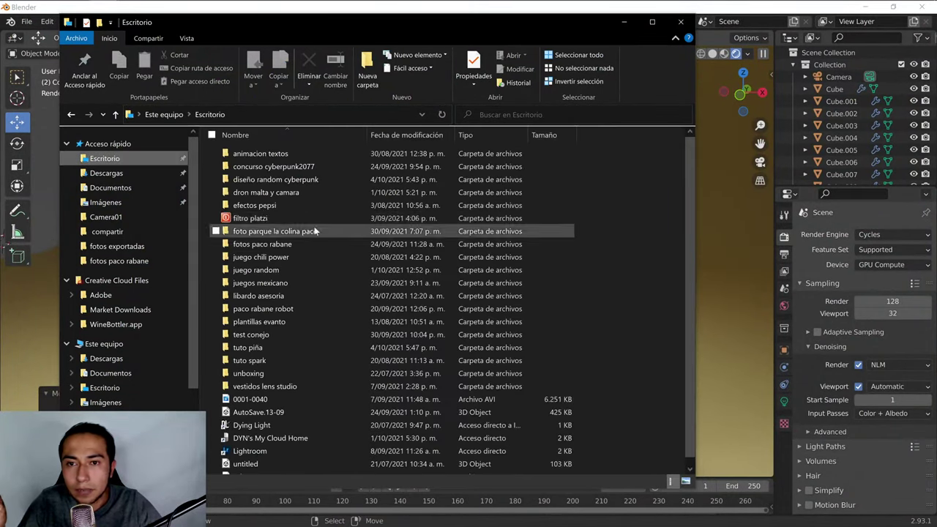
double_click(279, 347)
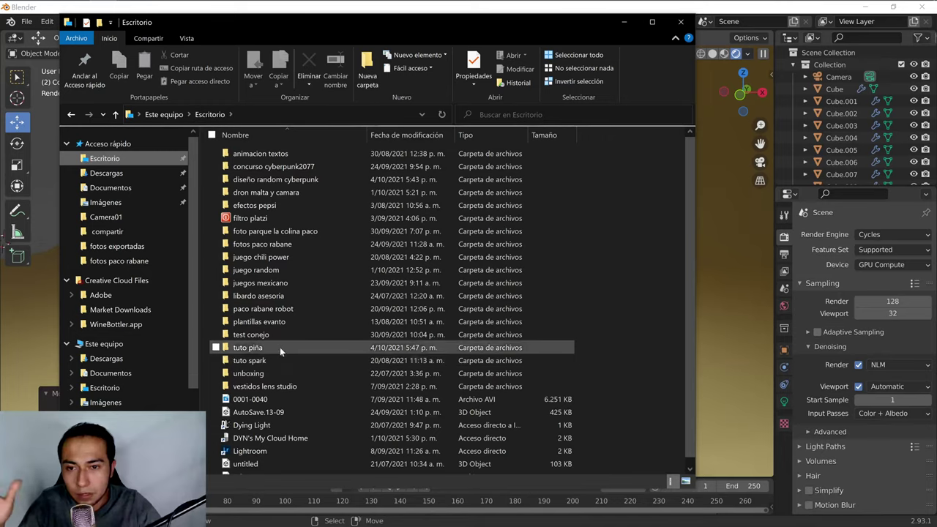
double_click(457, 176)
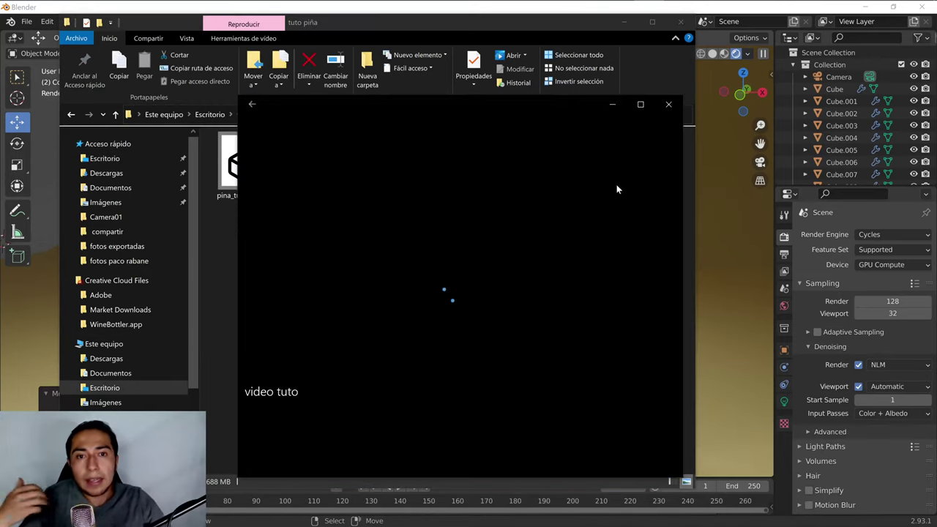
Step: Play the video tuto VR pineapple modelling recording full screen
click(643, 104)
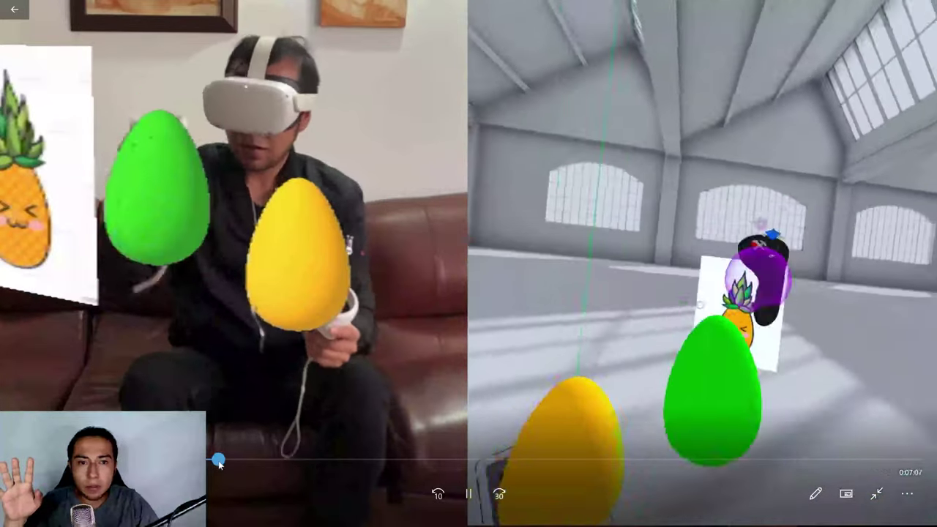
Step: Seek the tutorial to 0:01:12, where the yellow pineapple has its leaf crown and face
mouse_move(218, 462)
mouse_down()
mouse_move(588, 459)
mouse_move(596, 451)
mouse_move(797, 461)
mouse_up()
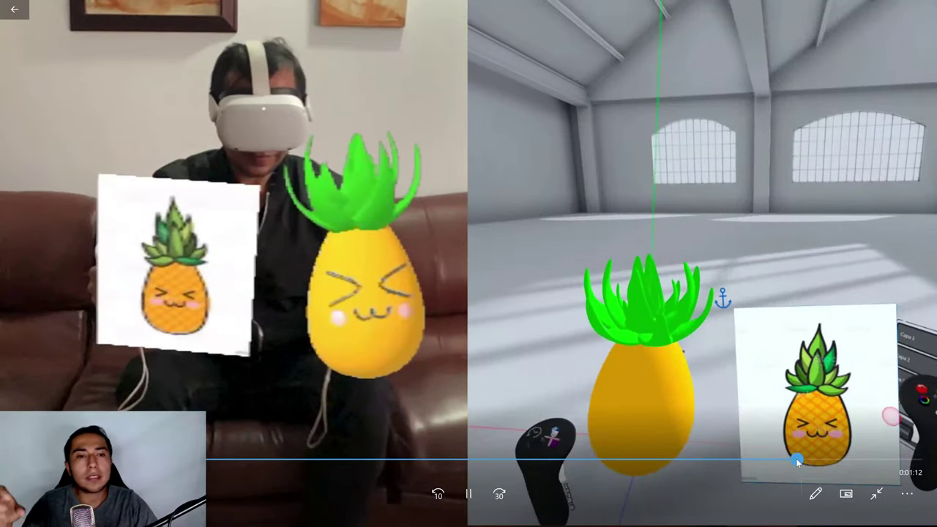
Step: Seek to the yellow 'B' lettering strokes and exit full-screen playback
drag(798, 462, 892, 460)
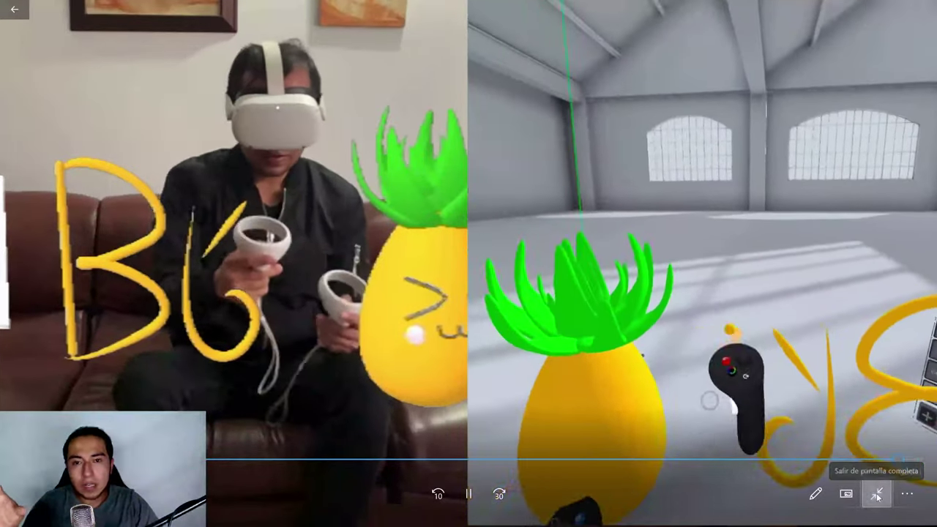
click(877, 496)
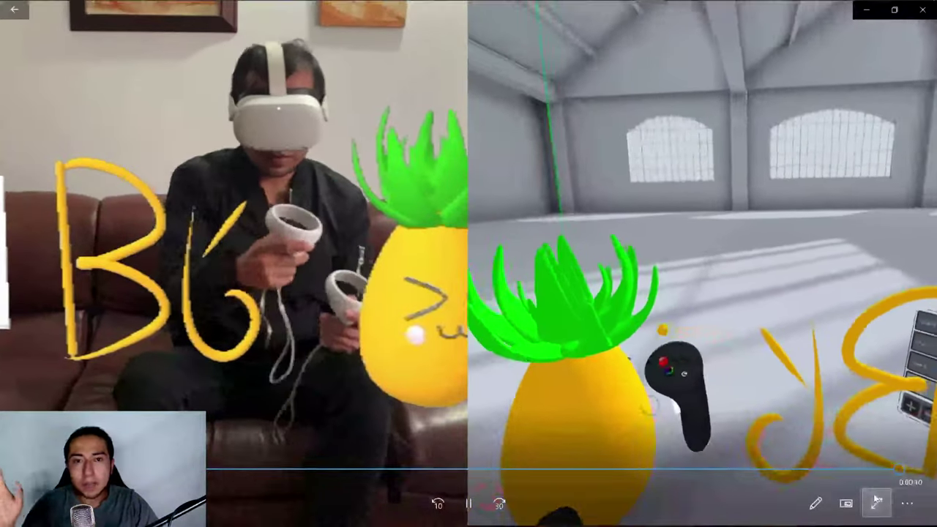
Step: Close Movies & TV and minimize the tuto piña folder window
click(932, 11)
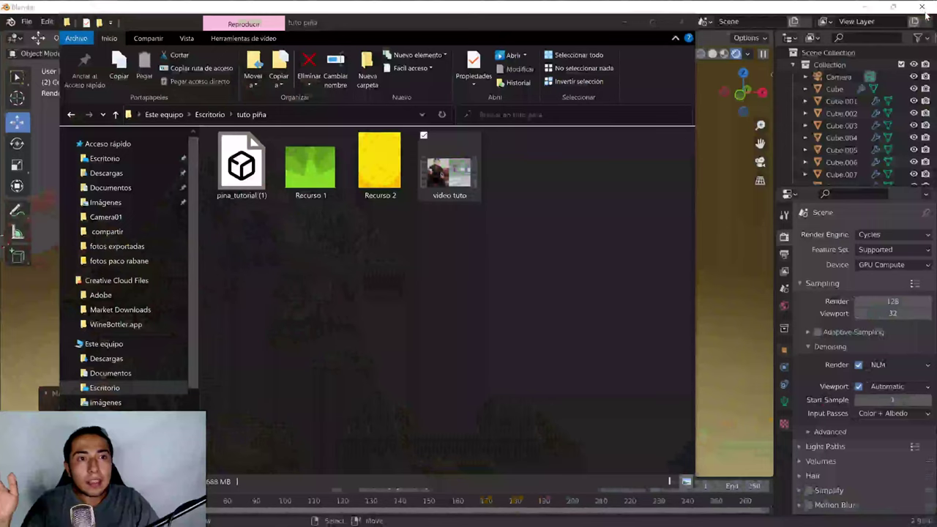
click(627, 22)
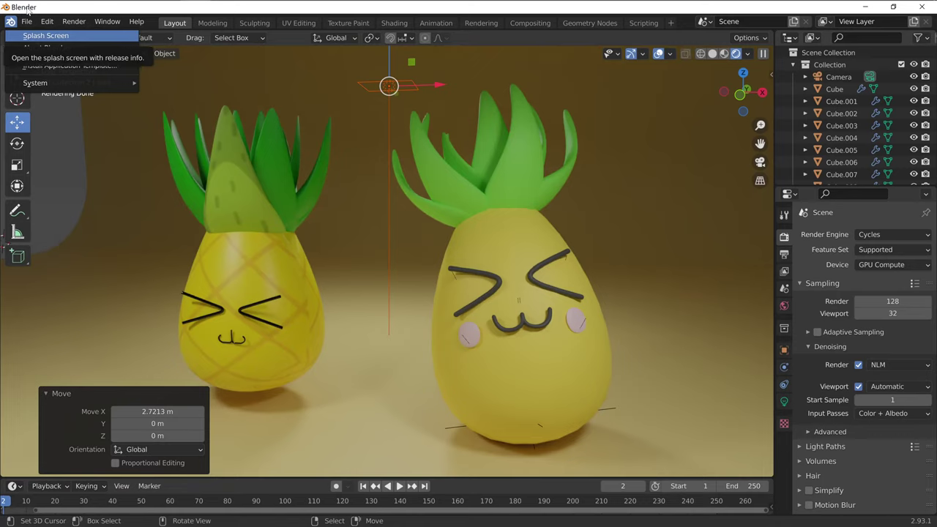
Step: Check the Blender version in About Blender, then orbit closer to both pineapples
click(11, 22)
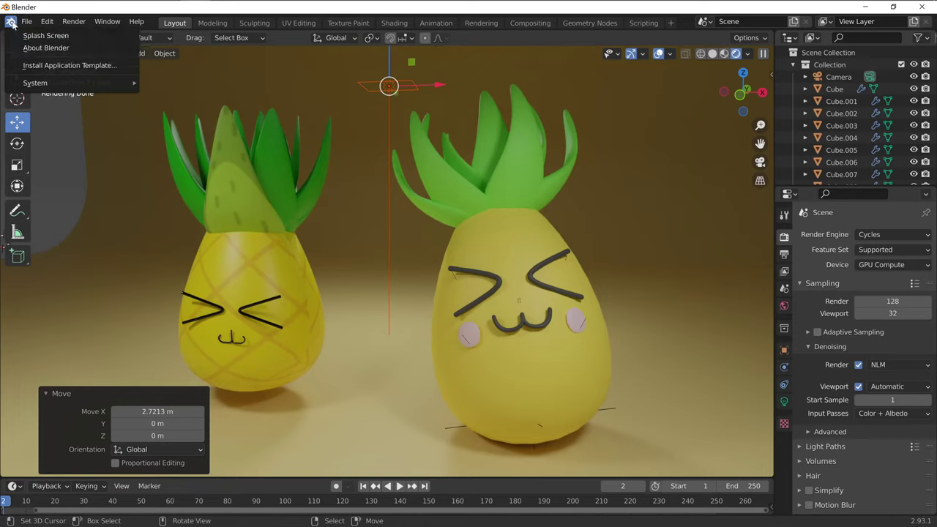
click(45, 48)
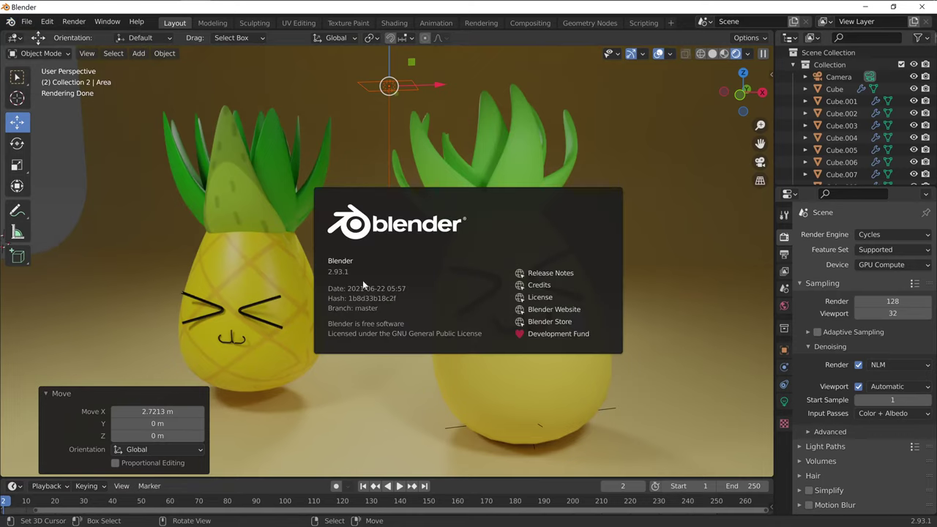
click(353, 416)
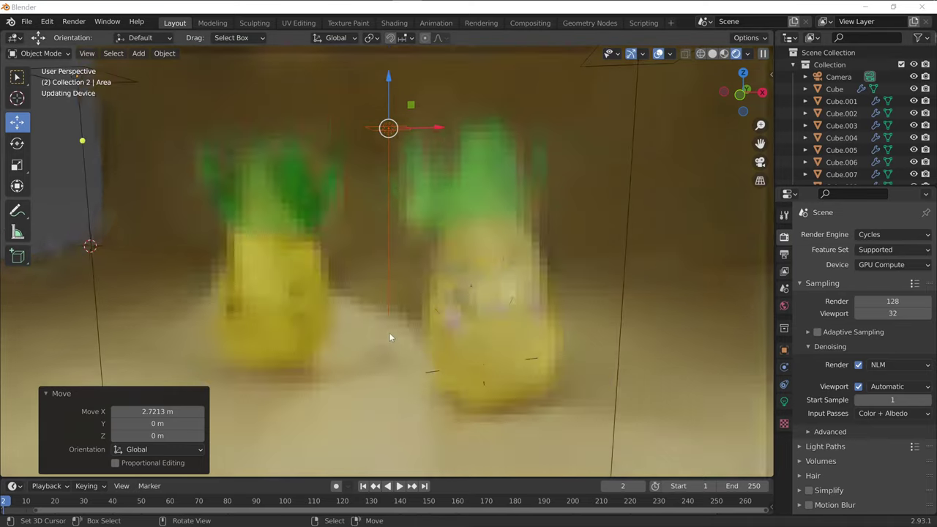
middle_drag(409, 371, 435, 389)
middle_drag(562, 354, 516, 350)
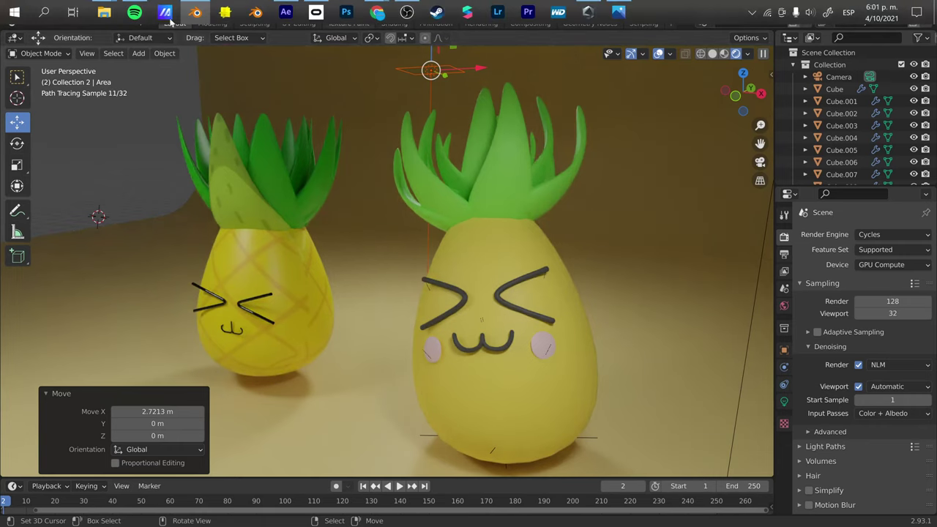
mouse_move(104, 12)
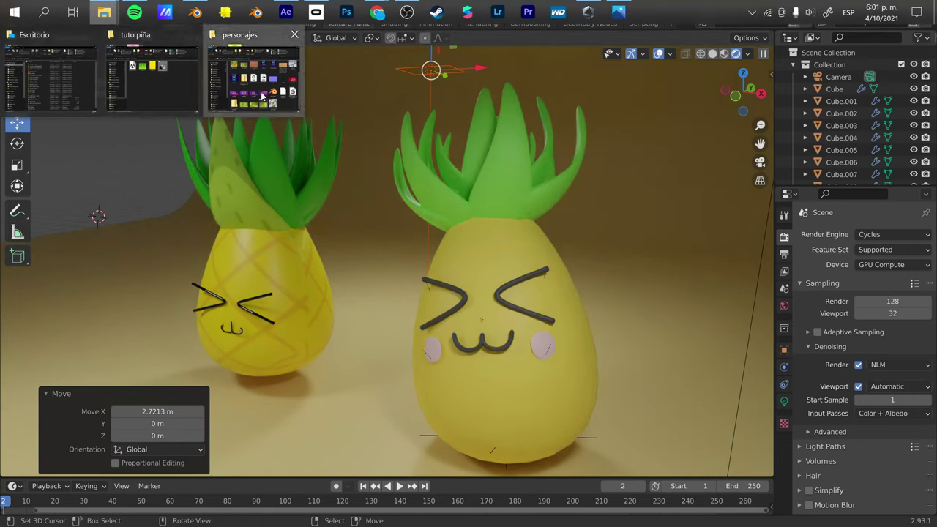
Step: Open piña3.jpg from the personajes folder, then close it and minimize File Explorer
click(297, 69)
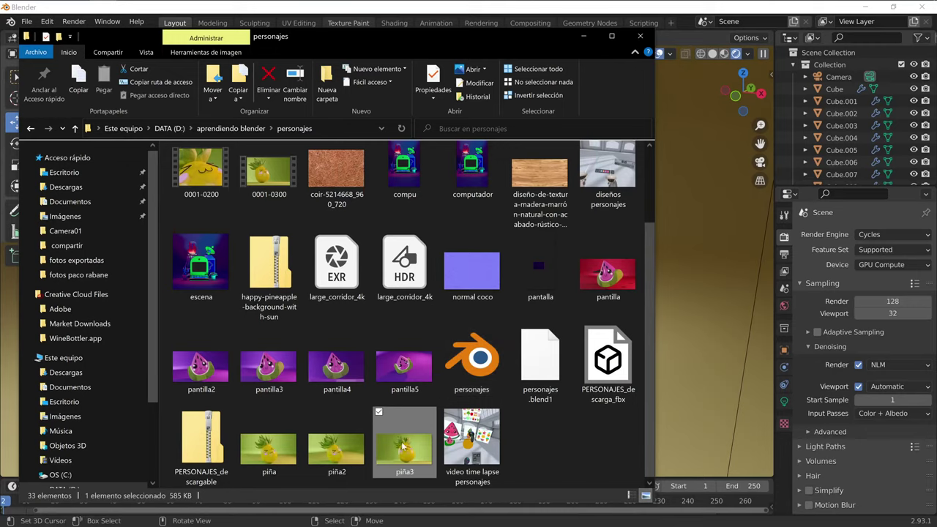
drag(402, 448, 703, 505)
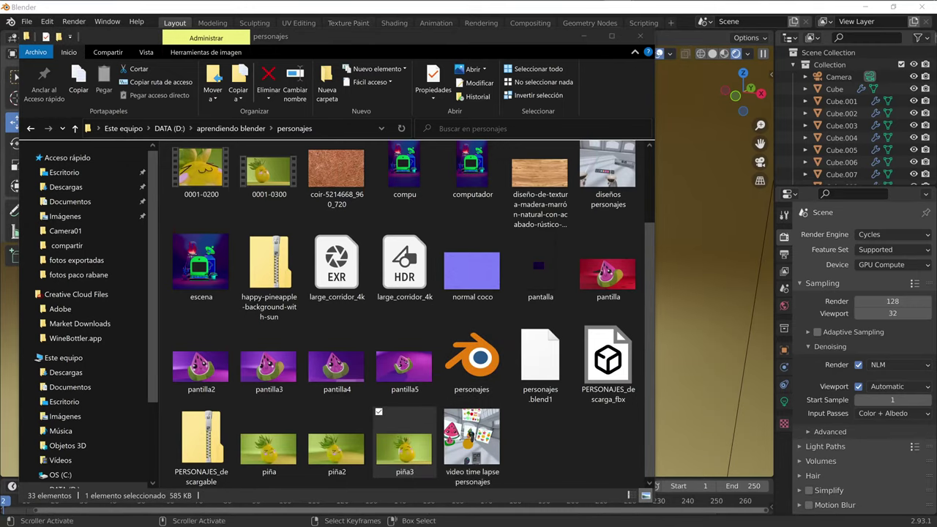
double_click(405, 439)
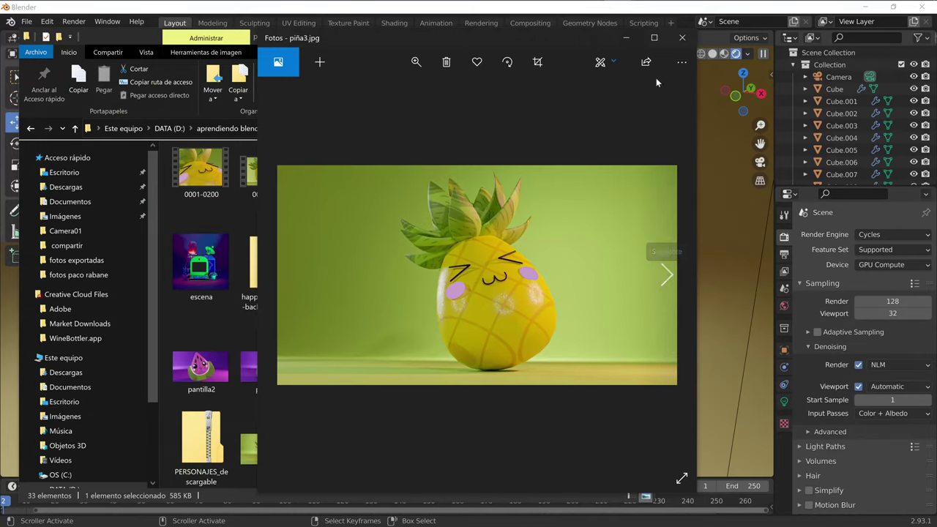
click(628, 38)
click(584, 37)
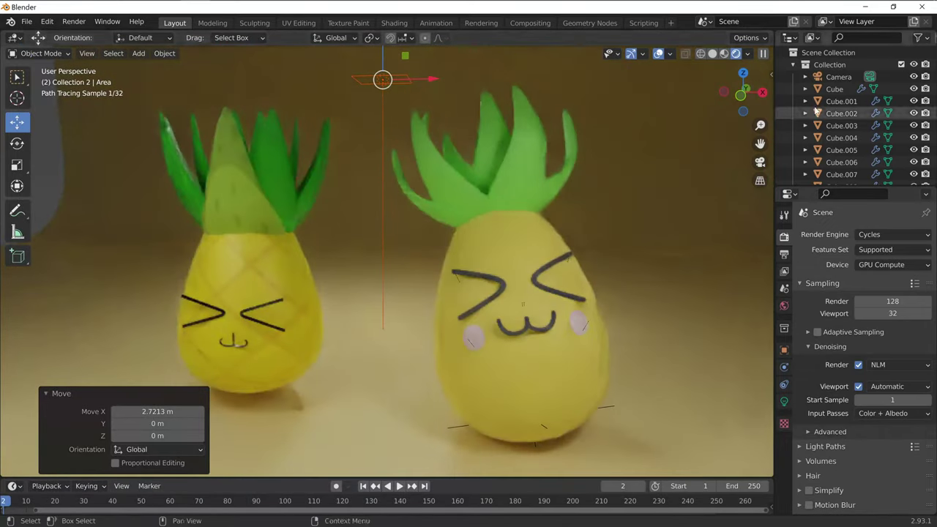
Step: Switch to Material Preview shading and zoom out to frame both pineapples
key(z)
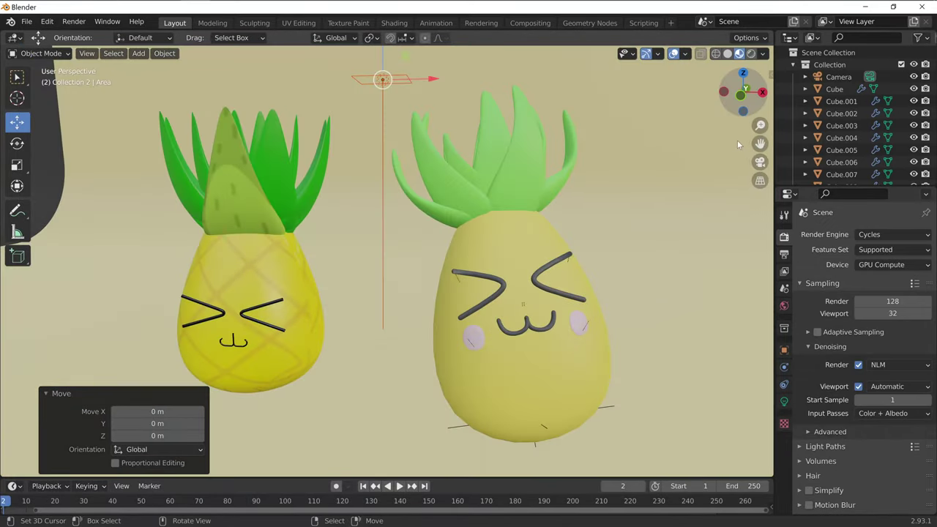
drag(760, 143, 546, 233)
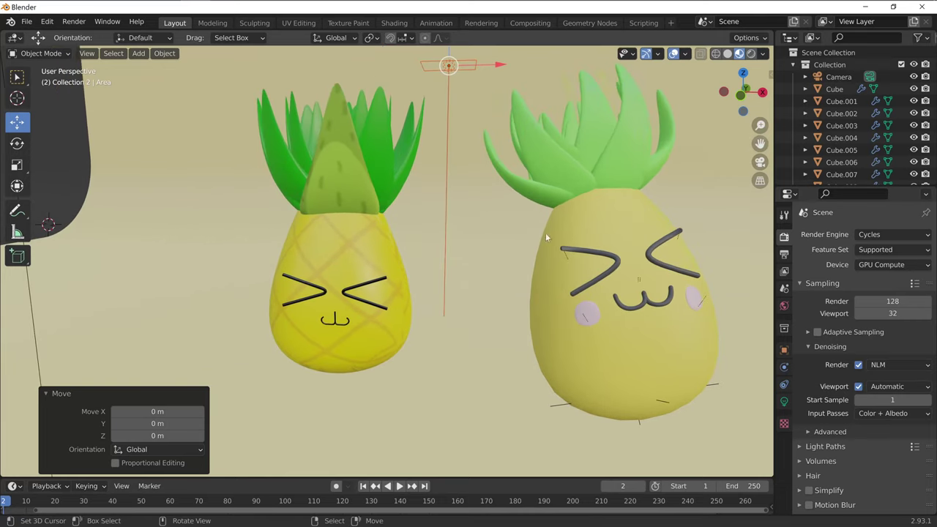
scroll(404, 288, up, 2)
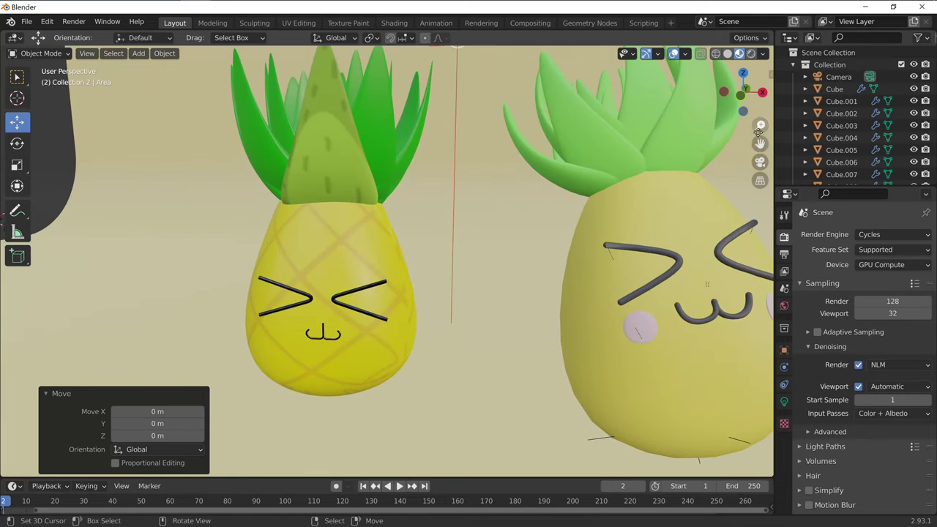
mouse_move(736, 93)
mouse_down()
mouse_move(688, 118)
mouse_move(691, 252)
mouse_move(540, 286)
mouse_up()
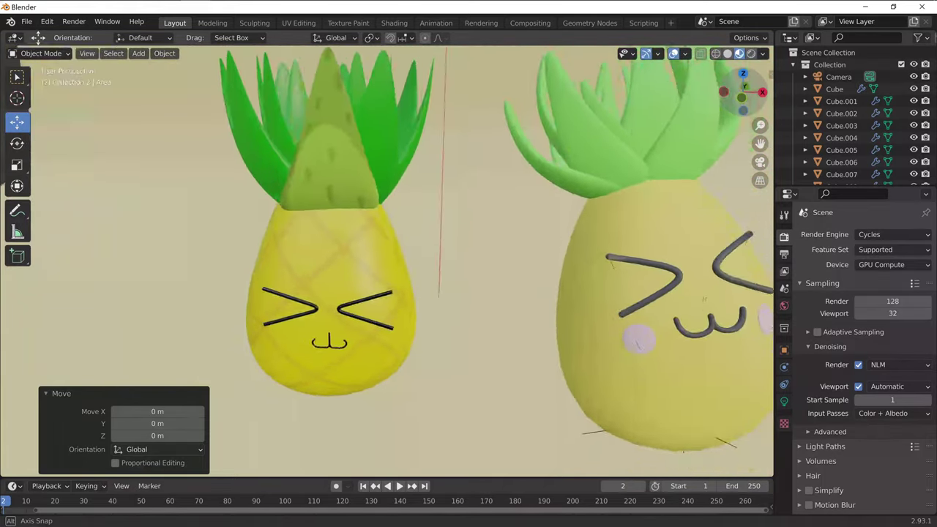
scroll(540, 286, down, 3)
scroll(539, 286, down, 2)
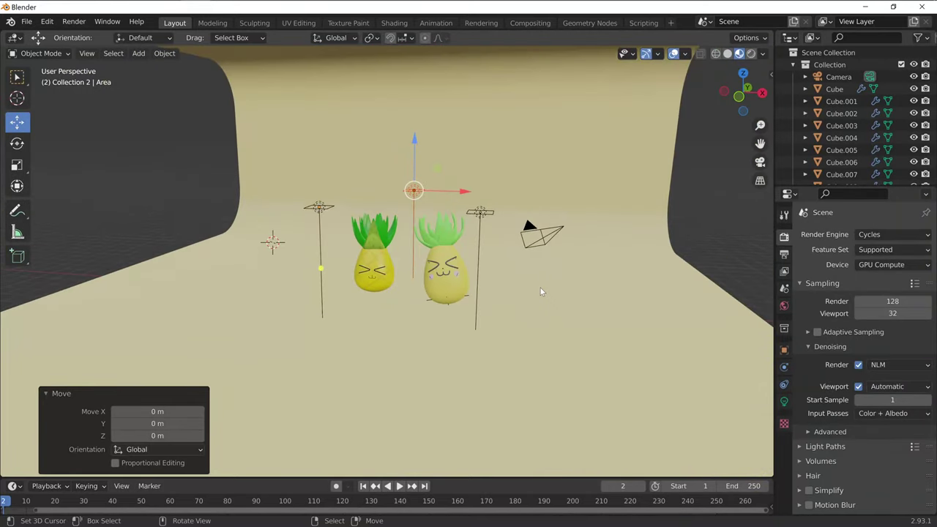
scroll(541, 288, down, 2)
scroll(545, 290, down, 3)
scroll(542, 294, down, 2)
scroll(600, 352, down, 1)
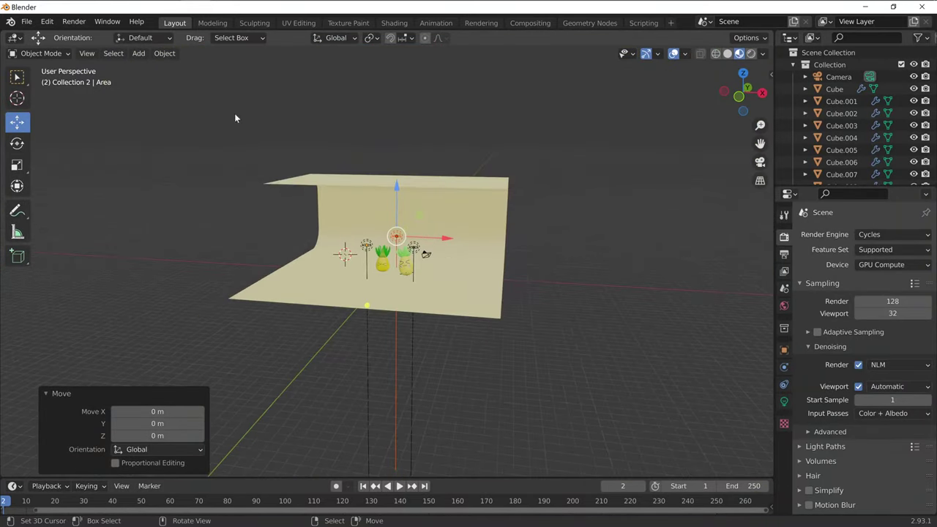
Step: Box-select every object and move them together -43.217 m along X
drag(205, 126, 585, 439)
drag(448, 262, 212, 252)
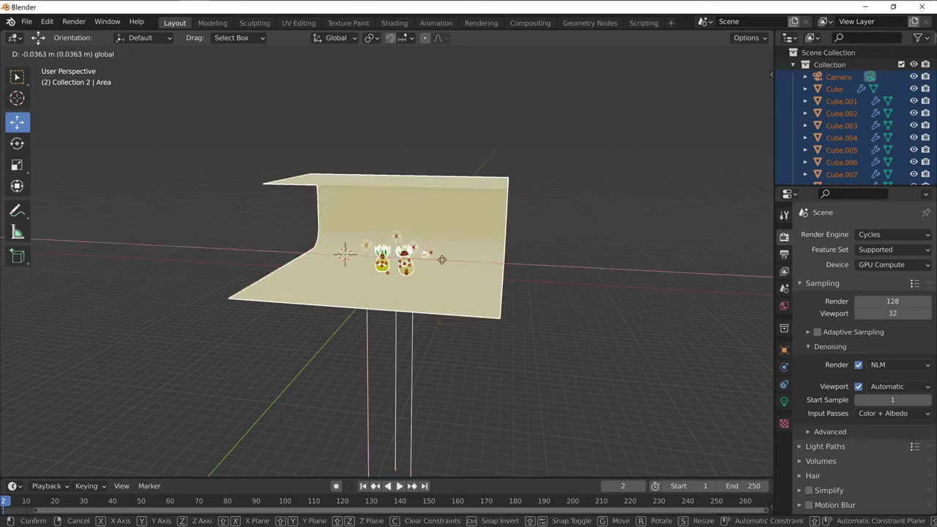
mouse_move(211, 253)
middle_down()
mouse_move(385, 307)
mouse_move(402, 339)
mouse_move(400, 327)
mouse_move(380, 331)
middle_up()
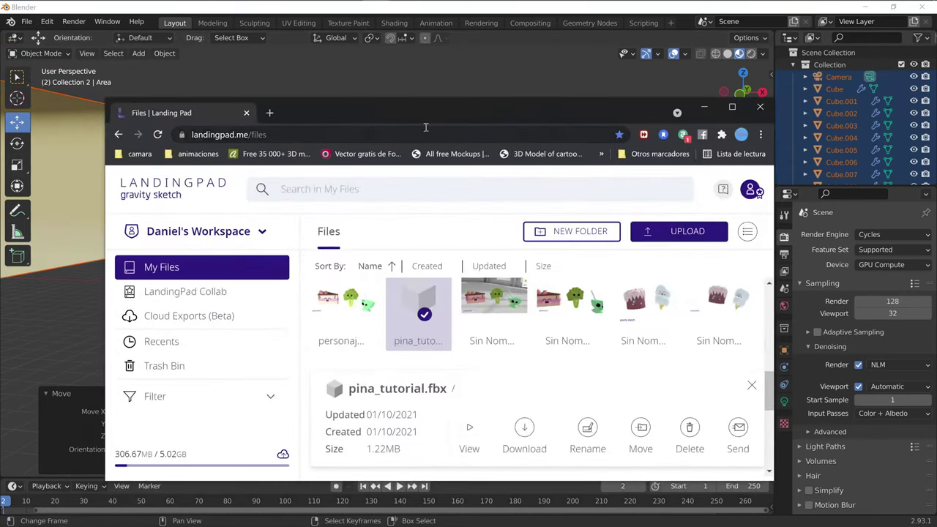
Step: Browse landingpad.me's My Files, close the pina_tutorial.fbx details, then minimize the browser
click(739, 109)
scroll(612, 322, down, 1)
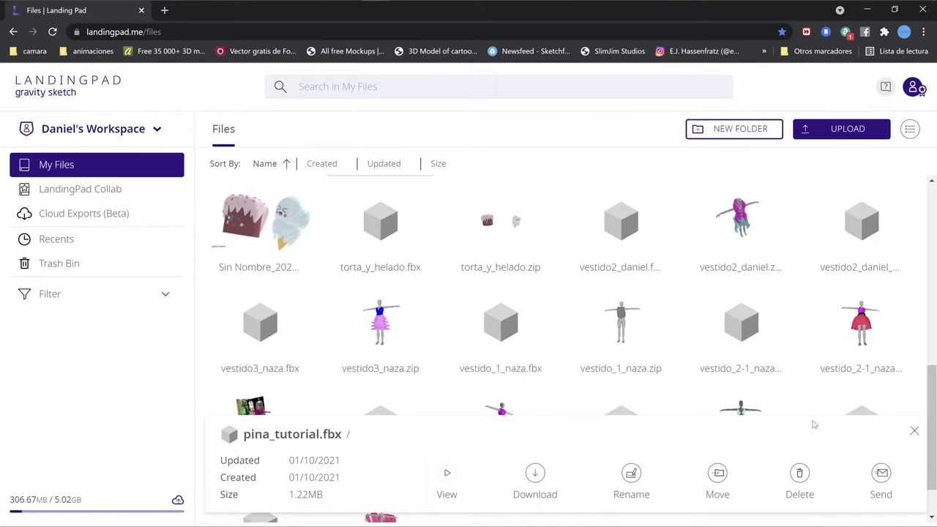
click(915, 433)
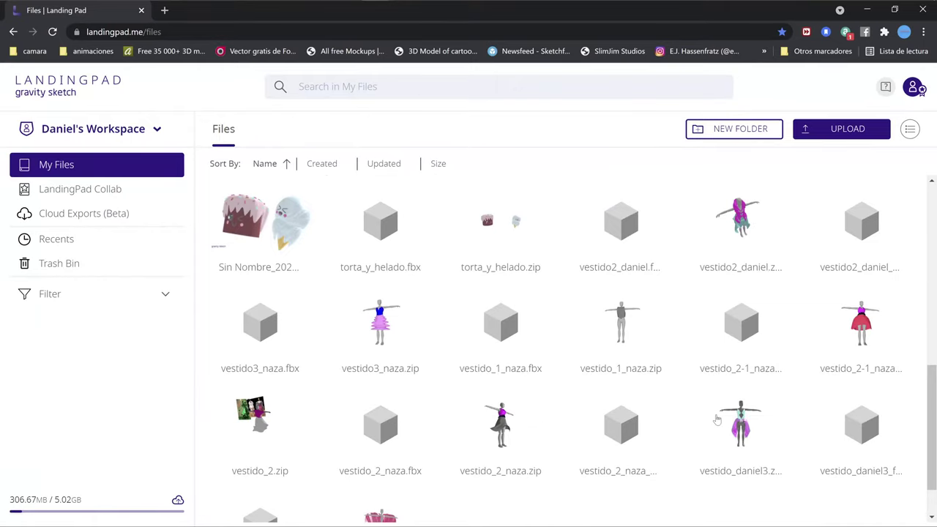
scroll(705, 410, down, 1)
scroll(554, 412, up, 4)
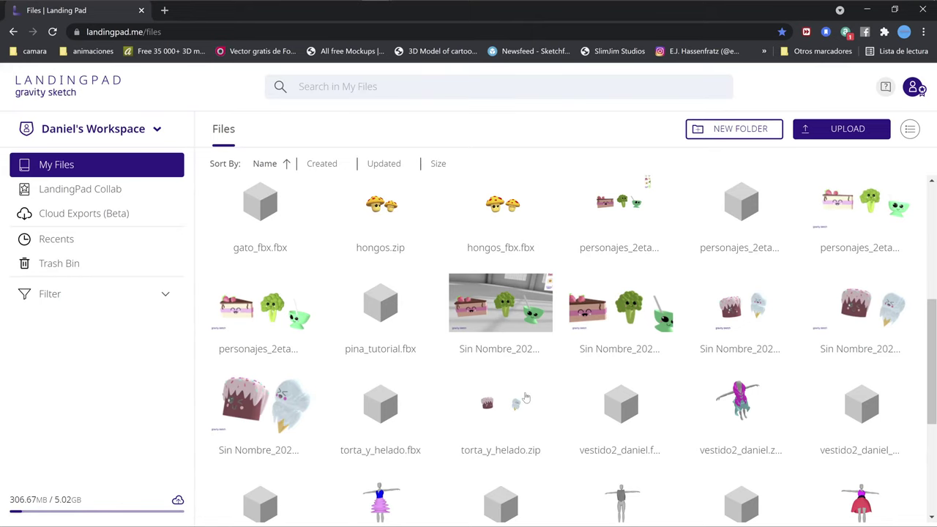
scroll(520, 401, up, 3)
scroll(515, 407, up, 2)
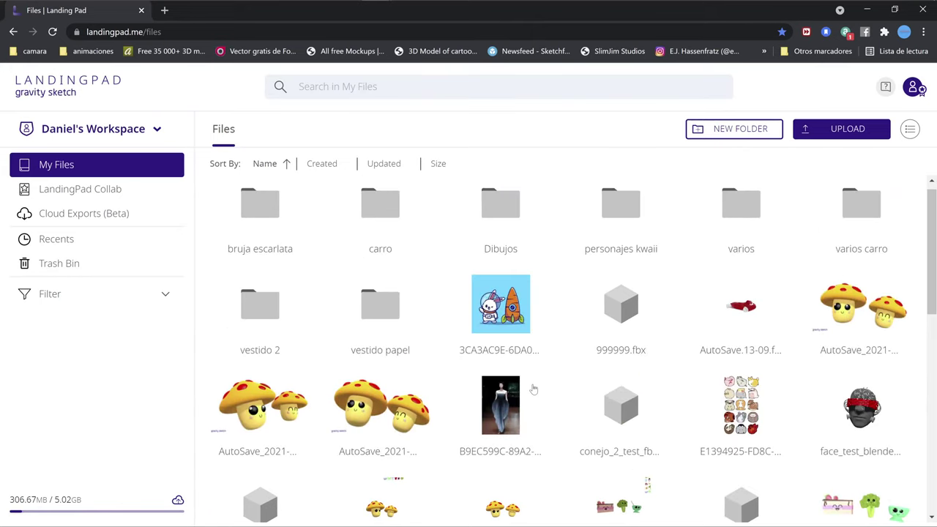
scroll(533, 390, down, 3)
scroll(534, 390, down, 2)
scroll(533, 390, down, 2)
scroll(533, 390, down, 2)
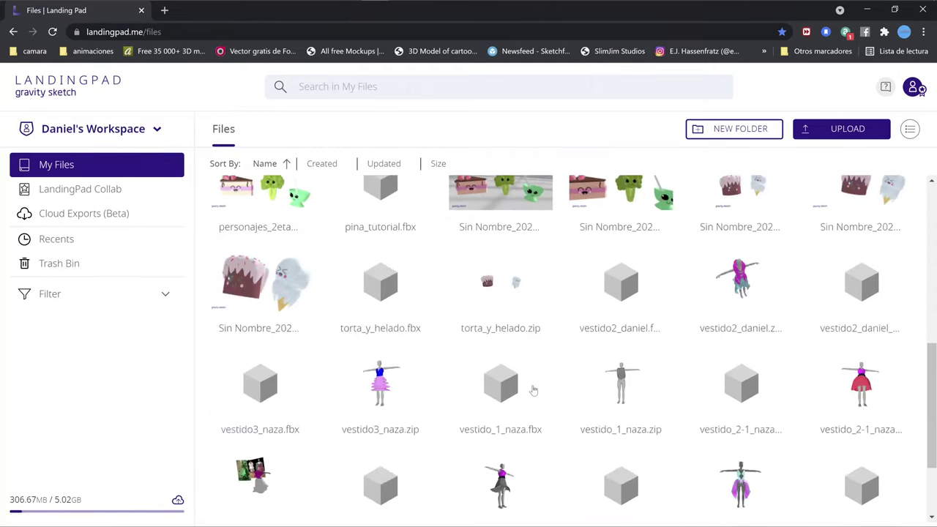
scroll(534, 390, down, 2)
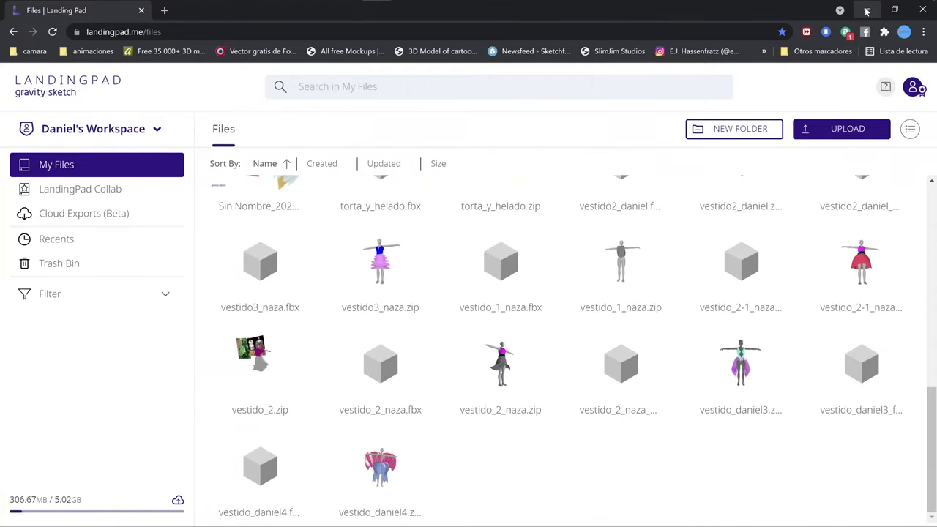
click(866, 10)
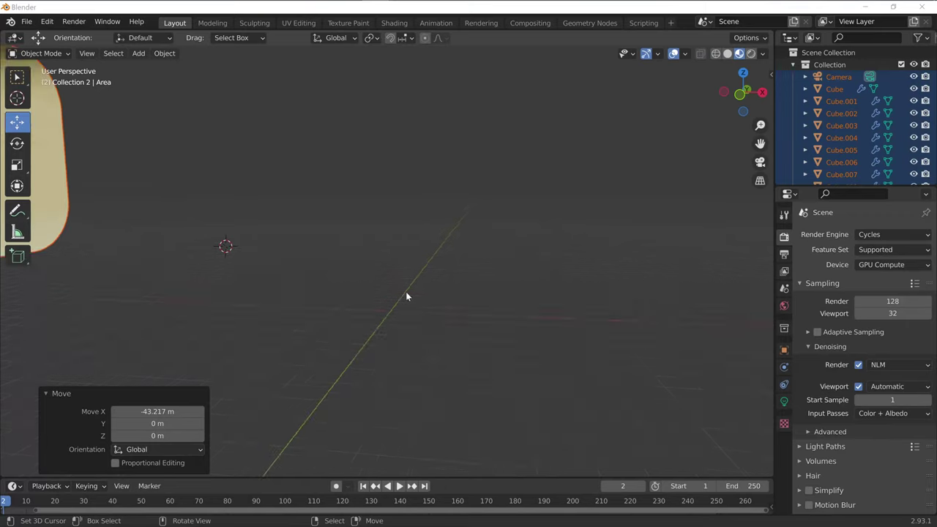
Step: Move the backdrop wall and both pineapples to a new position
drag(759, 143, 769, 190)
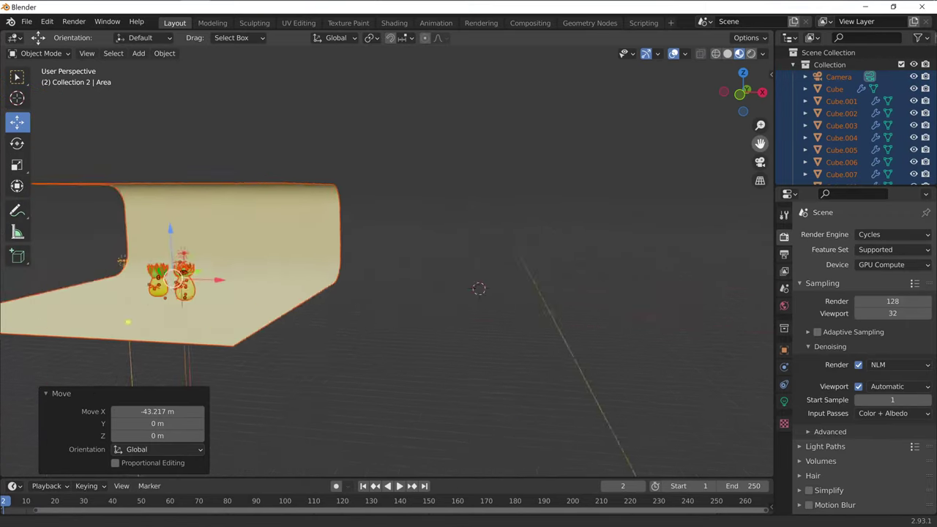
drag(760, 125, 741, 91)
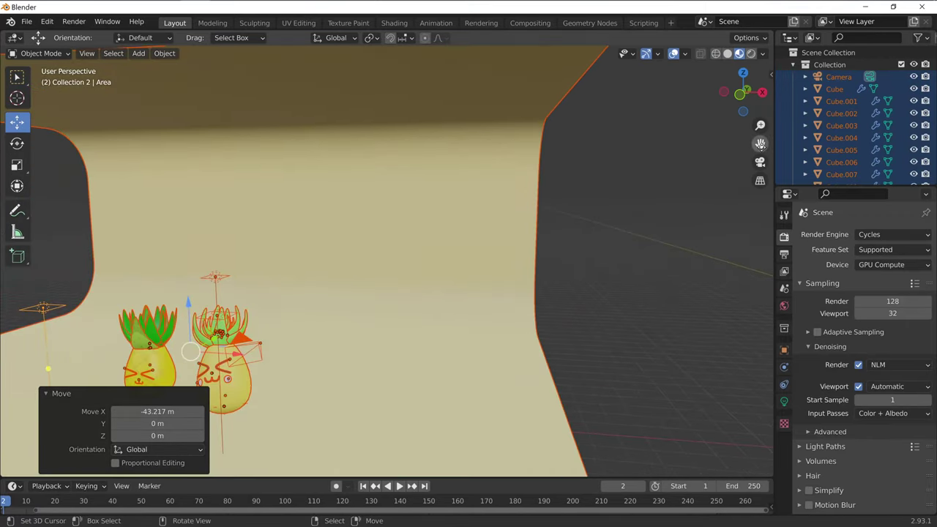
mouse_move(760, 144)
mouse_down()
mouse_move(732, 169)
mouse_move(664, 297)
mouse_up()
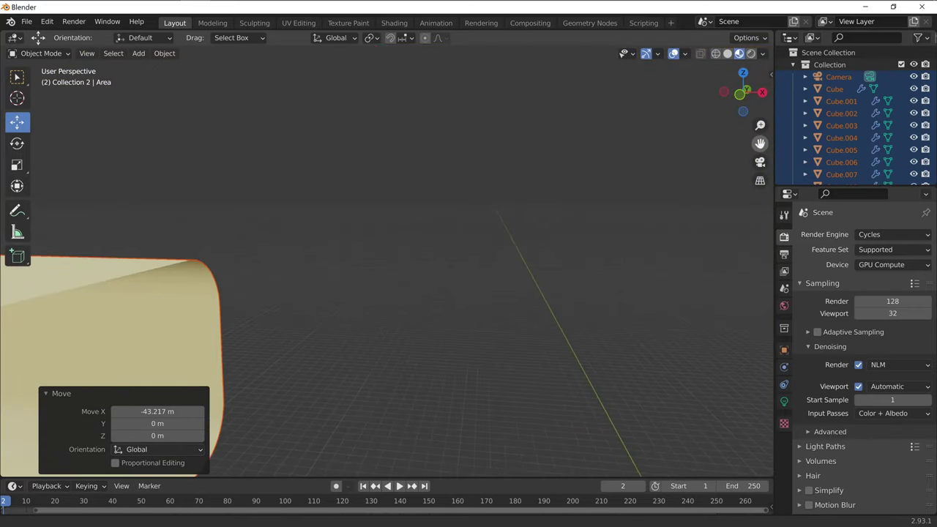
scroll(306, 383, down, 5)
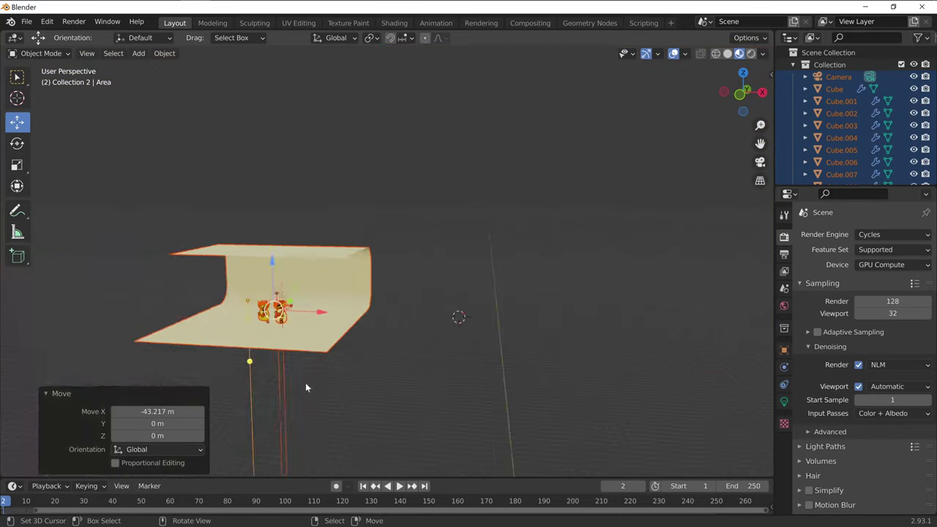
scroll(287, 360, up, 3)
key(g)
click(422, 365)
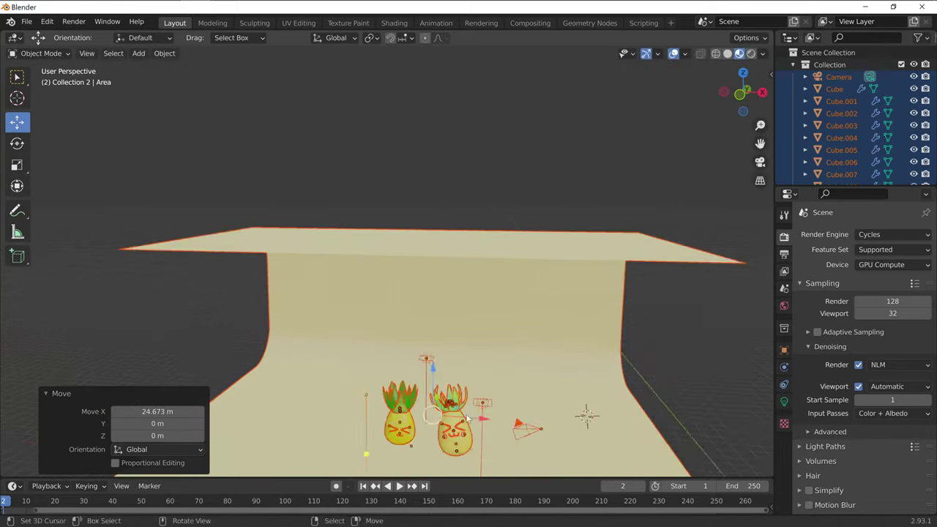
Step: Slide the wall and pineapples left along X to -15.524 m, then open Add > Mesh
scroll(622, 444, up, 2)
scroll(608, 423, up, 2)
middle_drag(608, 423, 541, 185)
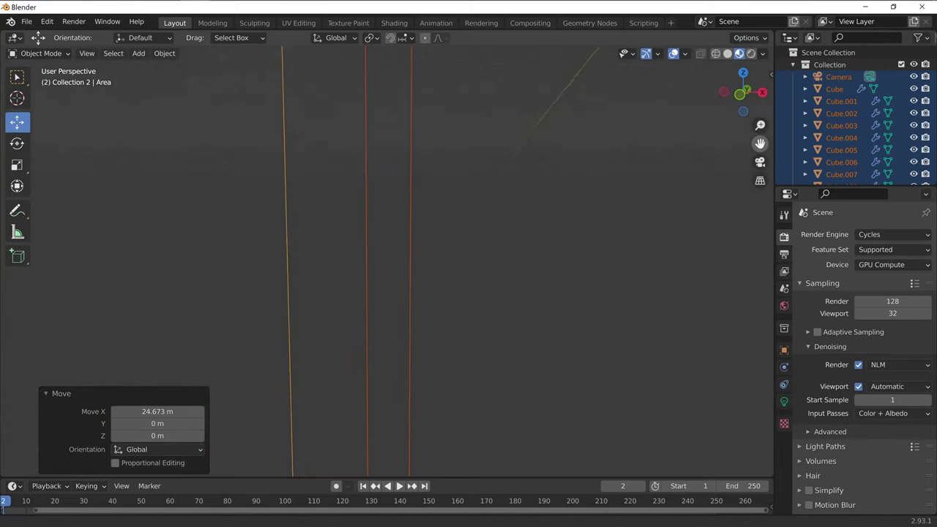
scroll(414, 274, up, 5)
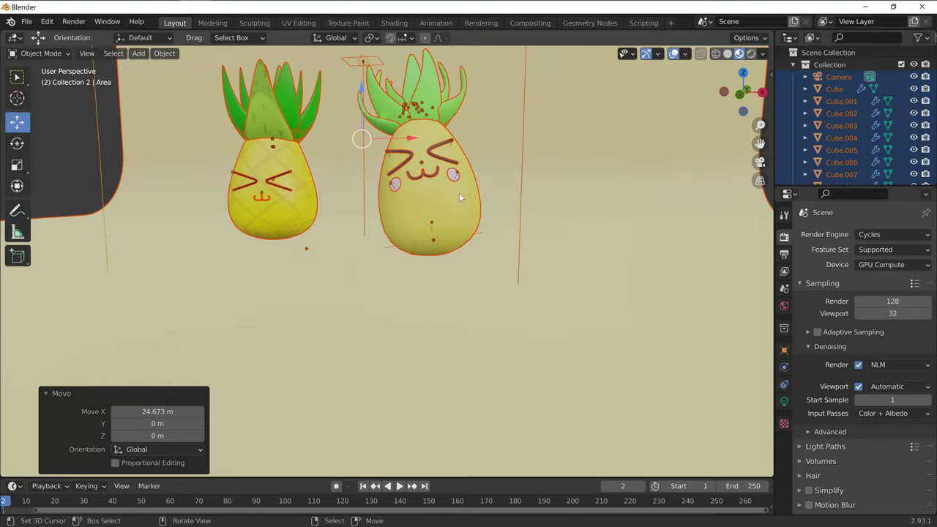
scroll(459, 193, down, 1)
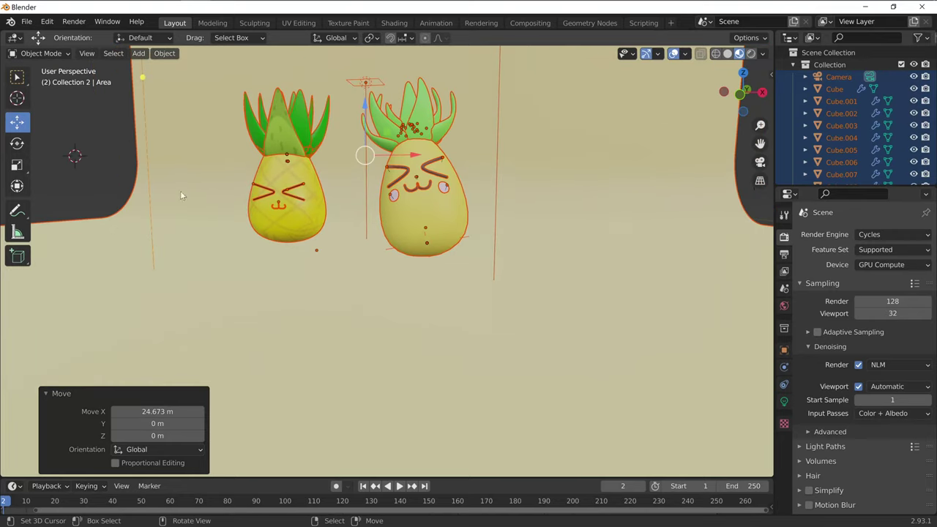
scroll(279, 190, down, 3)
scroll(279, 191, down, 1)
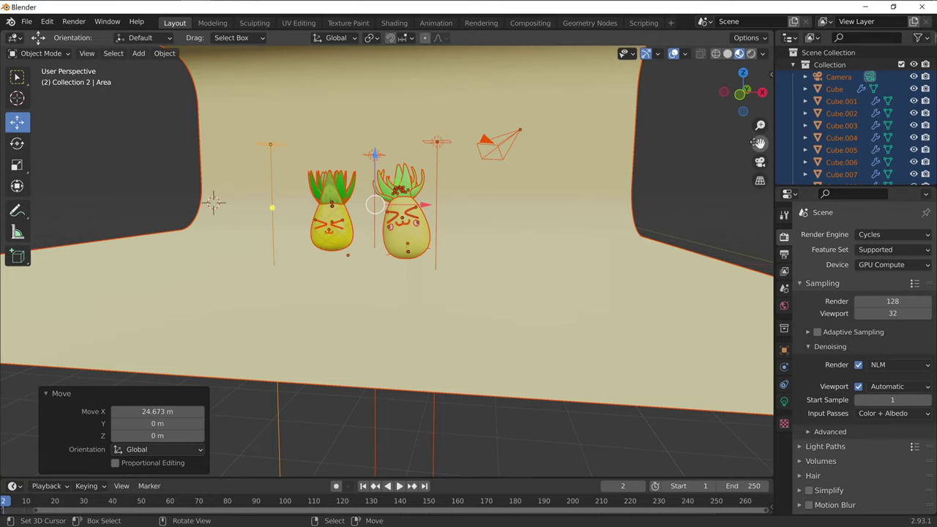
drag(760, 143, 578, 146)
drag(760, 143, 488, 256)
scroll(488, 256, down, 2)
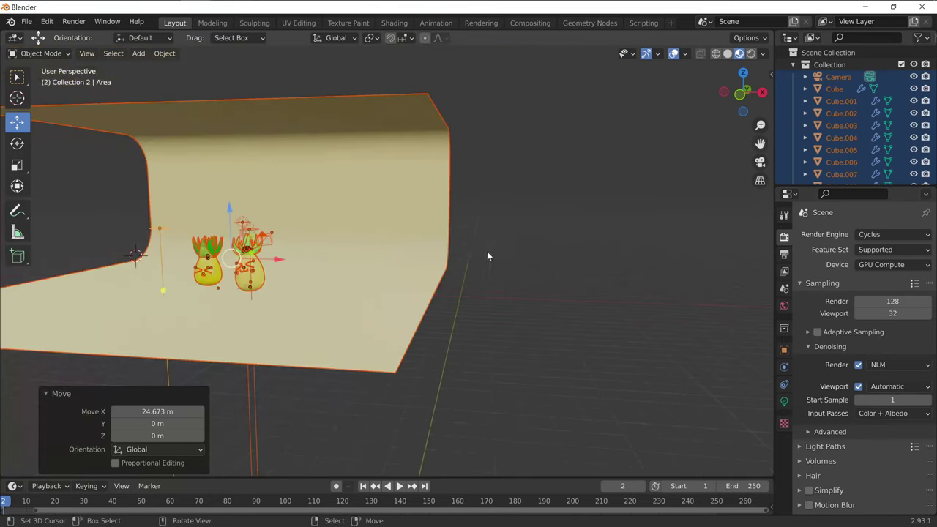
drag(277, 261, 95, 257)
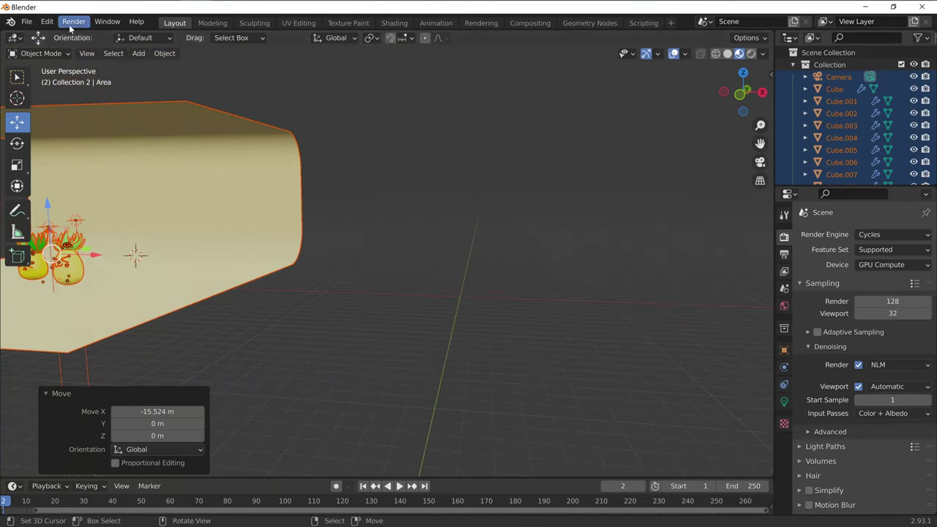
click(136, 55)
mouse_move(154, 67)
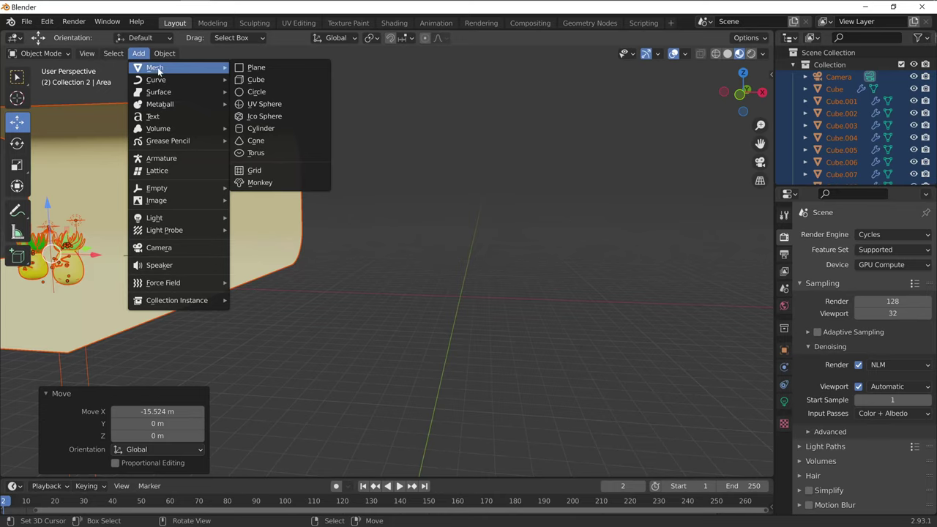
Step: Add a new mesh cube to the scene
click(27, 21)
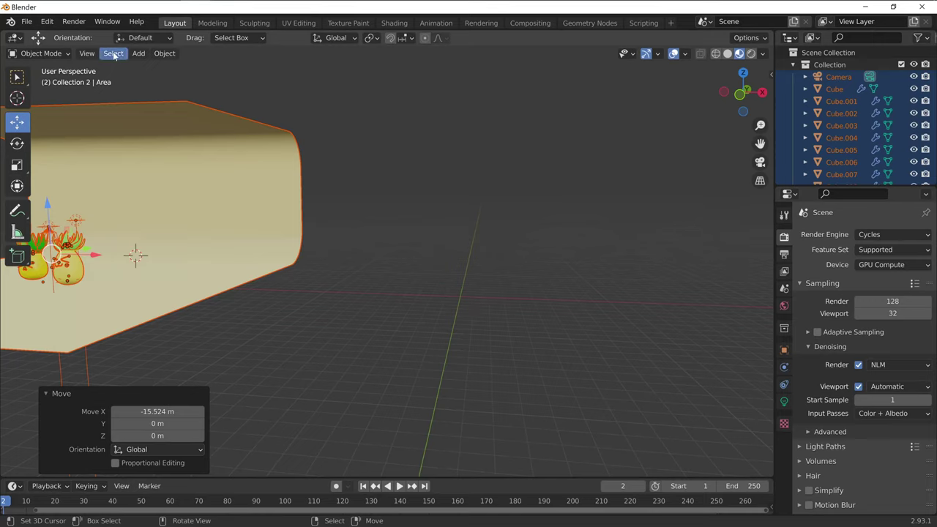
click(139, 52)
click(280, 80)
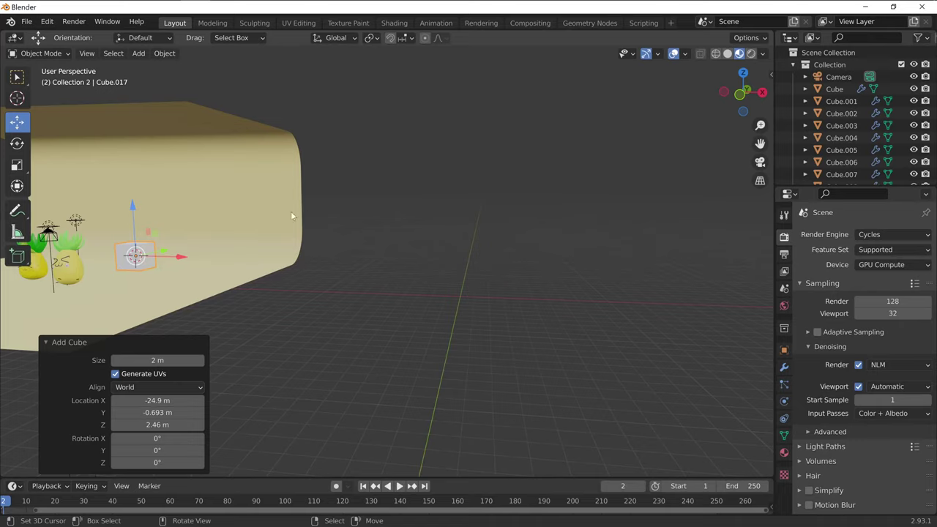
Step: Set the cube's location to 0 m on X, Y and Z in Object Properties
click(784, 353)
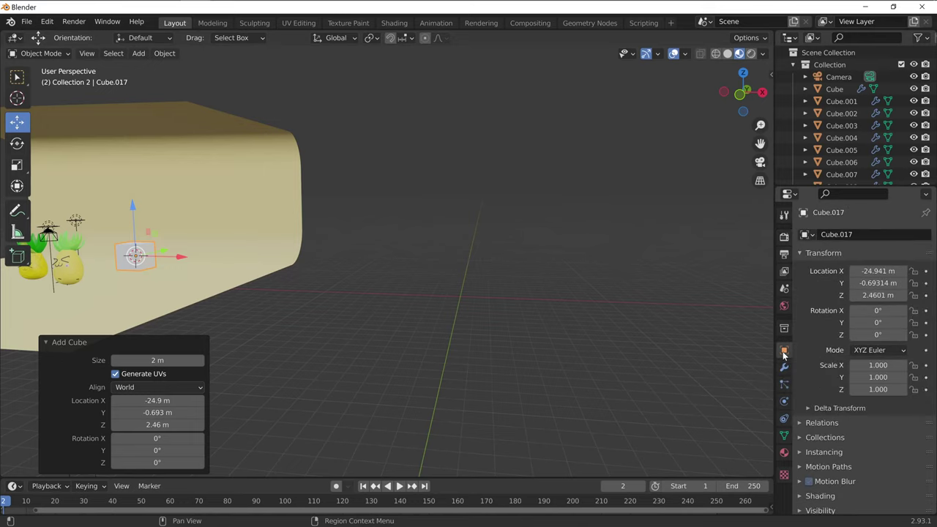
click(871, 271)
click(873, 271)
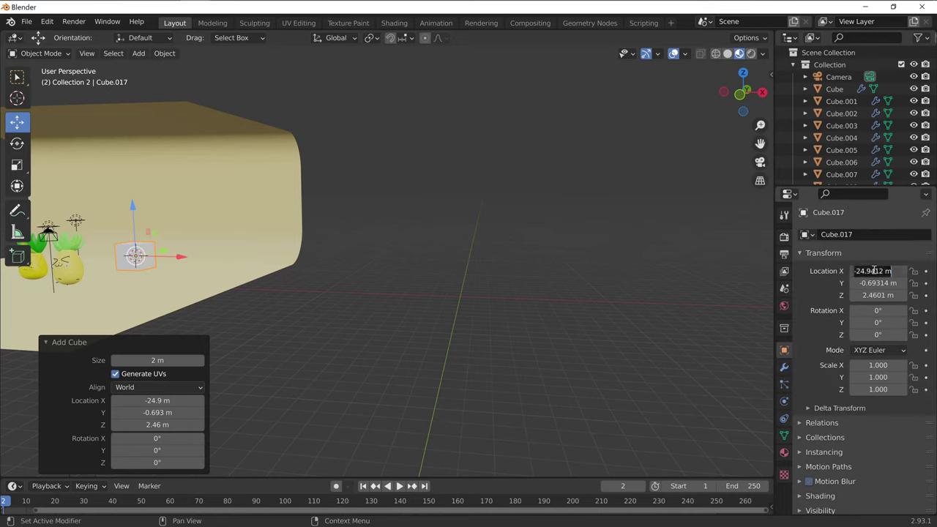
text(0)
key(Return)
double_click(878, 282)
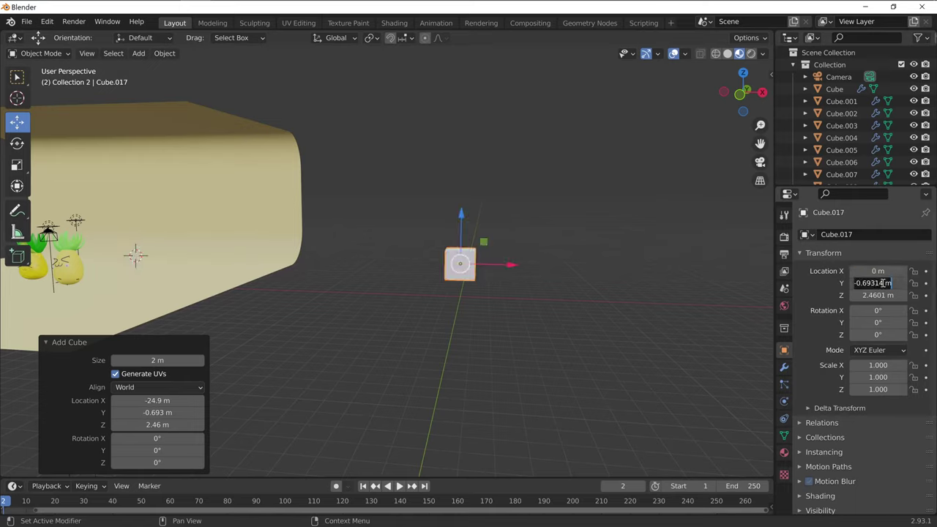
text(0)
key(Return)
double_click(882, 295)
text(0)
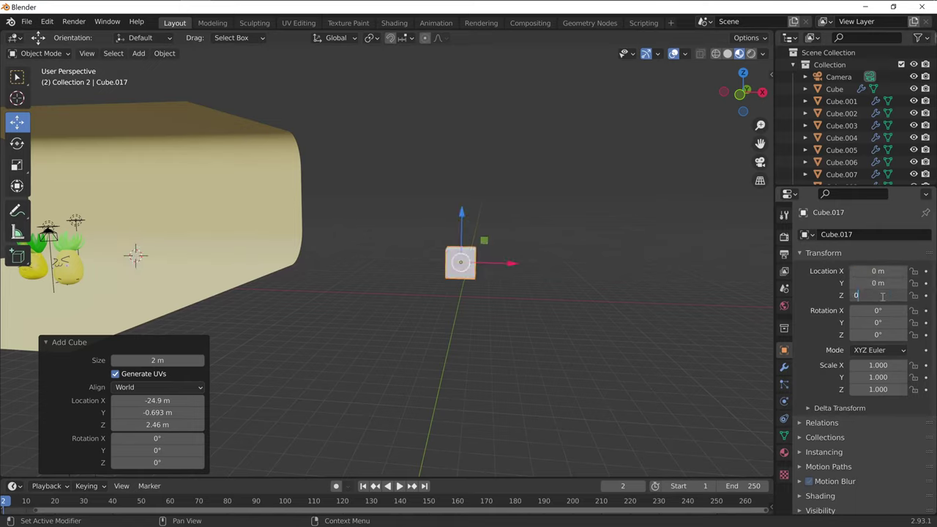
key(Return)
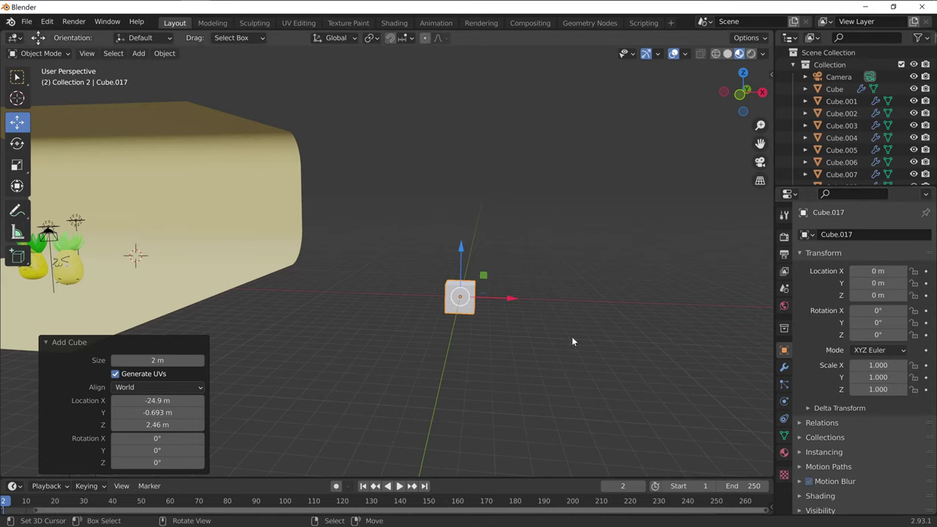
scroll(538, 307, up, 4)
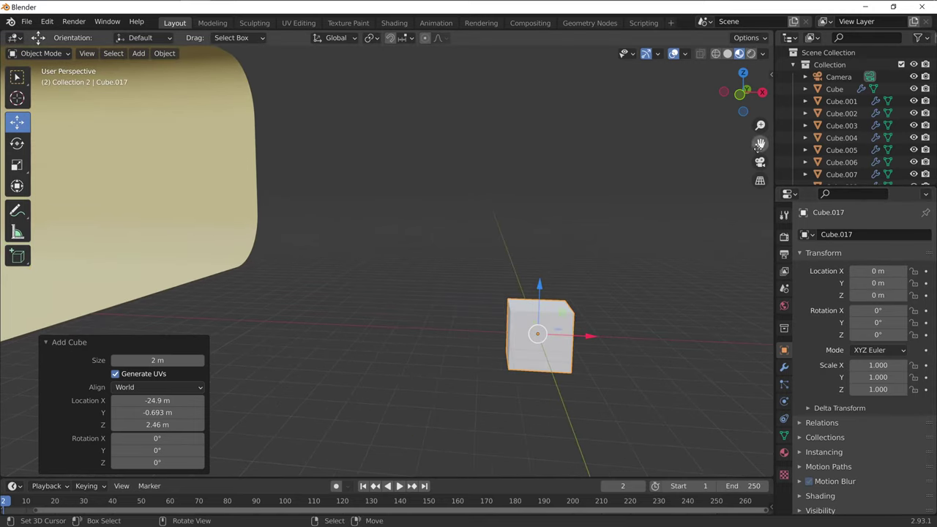
Step: Frame Cube.017 at the world origin and dismiss the Add Cube panel
mouse_move(760, 143)
mouse_down()
mouse_move(619, 171)
mouse_move(648, 15)
mouse_move(651, 128)
mouse_up()
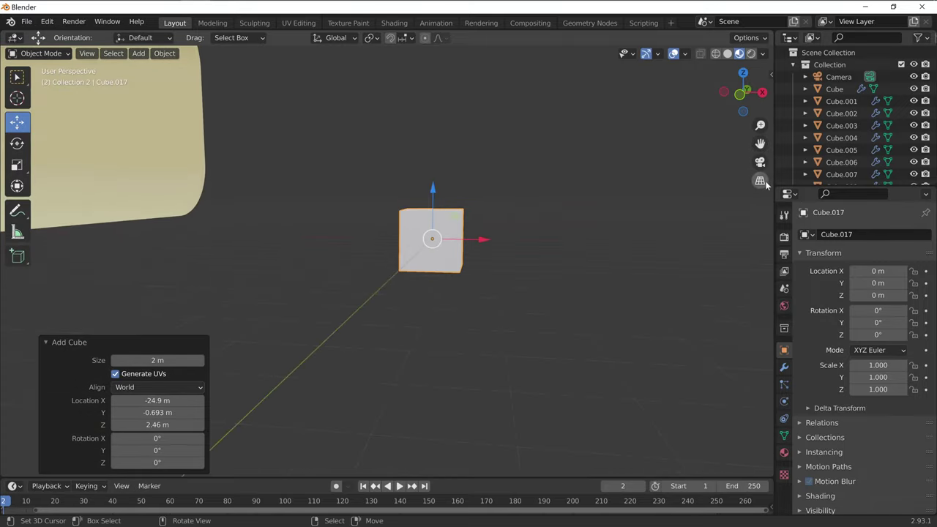
drag(740, 95, 738, 99)
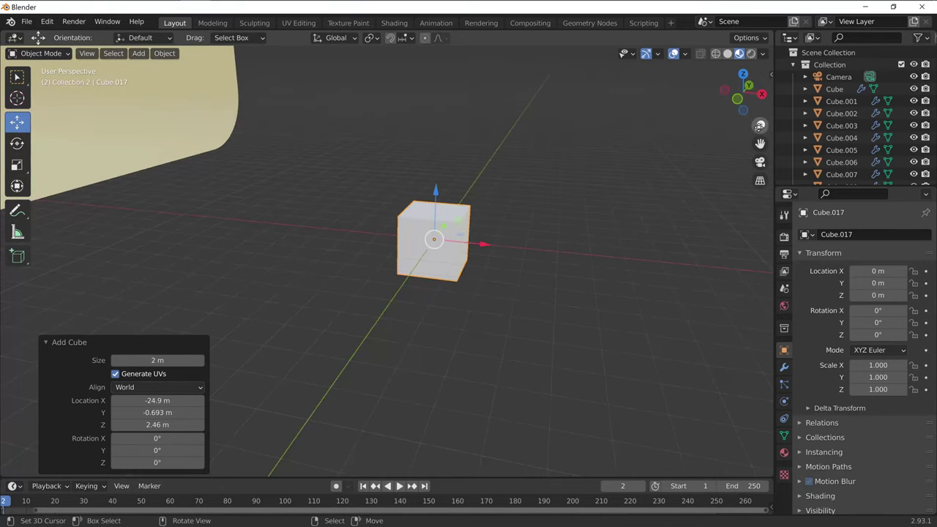
drag(760, 126, 561, 240)
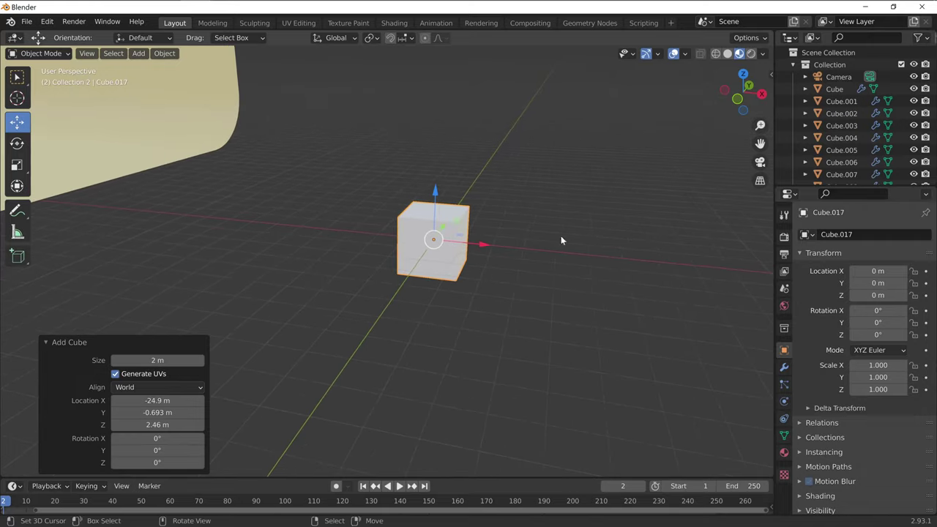
scroll(622, 270, up, 2)
drag(760, 144, 691, 199)
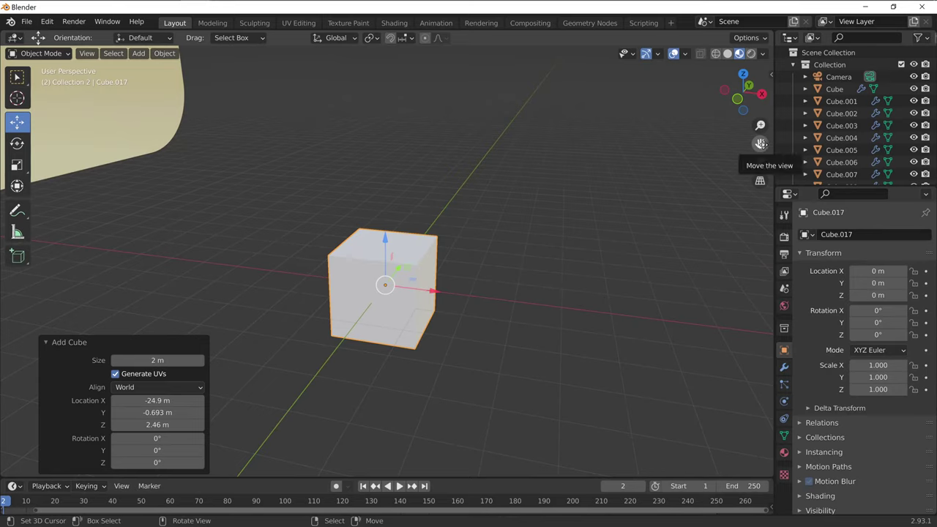
drag(760, 144, 760, 165)
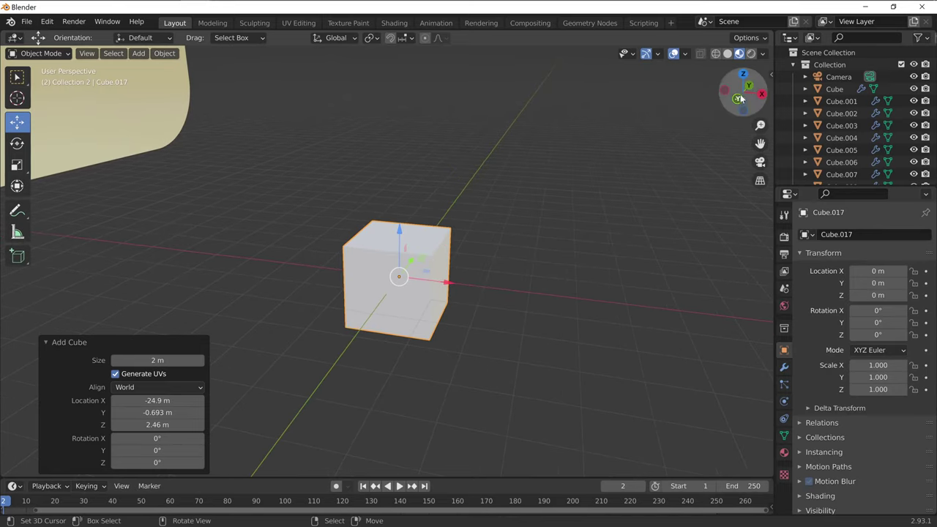
drag(741, 99, 742, 91)
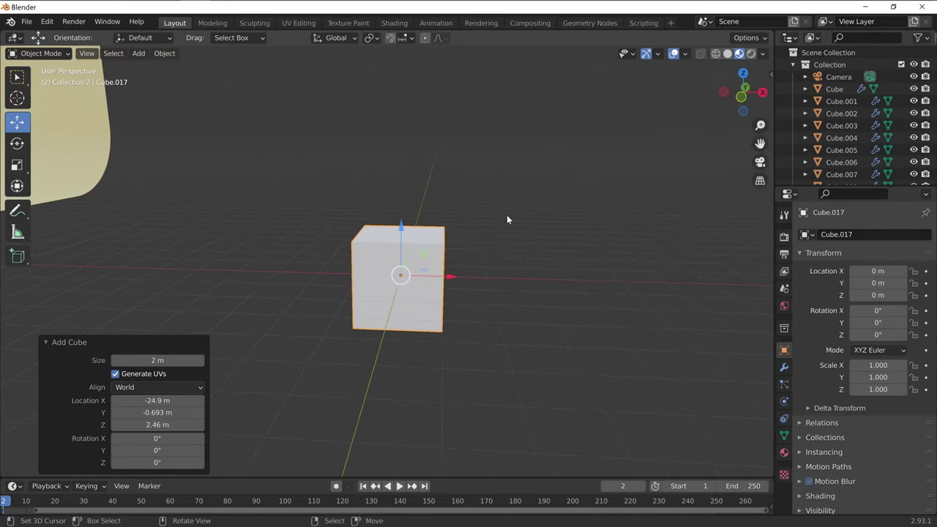
scroll(500, 242, up, 2)
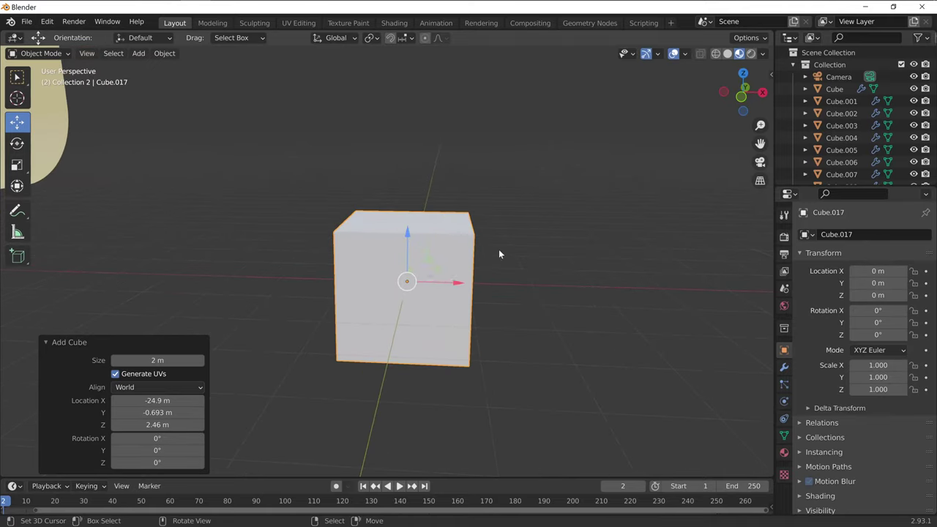
click(458, 250)
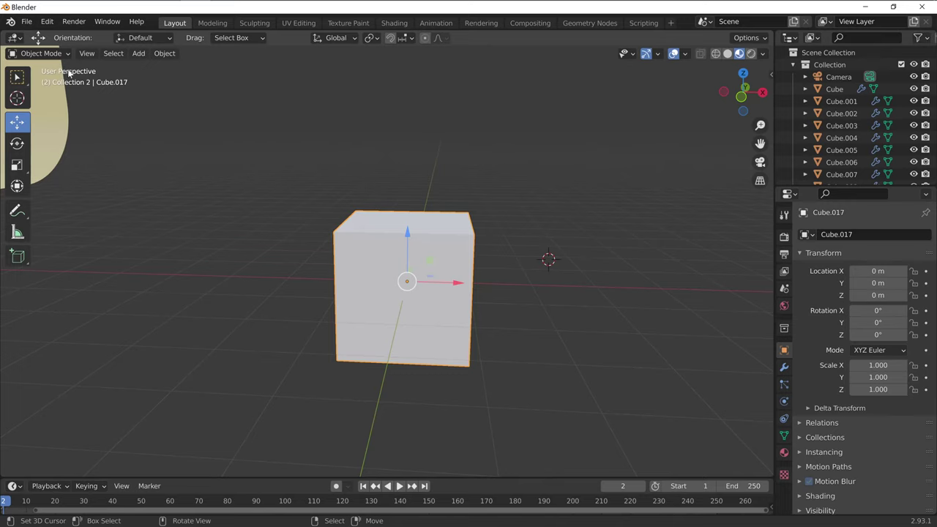
Step: Put Cube.017 in Edit Mode with the Move tool and Face select active
click(40, 53)
click(33, 79)
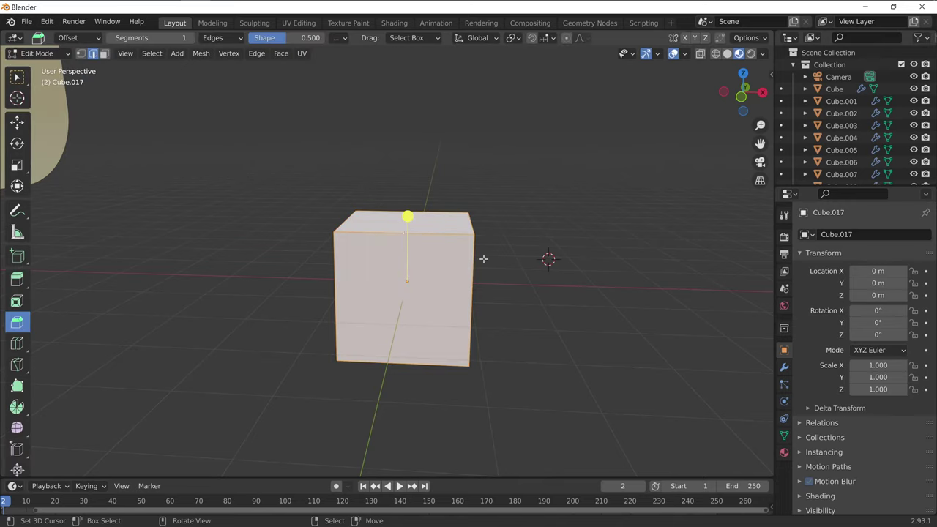
mouse_move(483, 258)
middle_down()
mouse_move(513, 281)
mouse_move(505, 279)
middle_up()
click(17, 122)
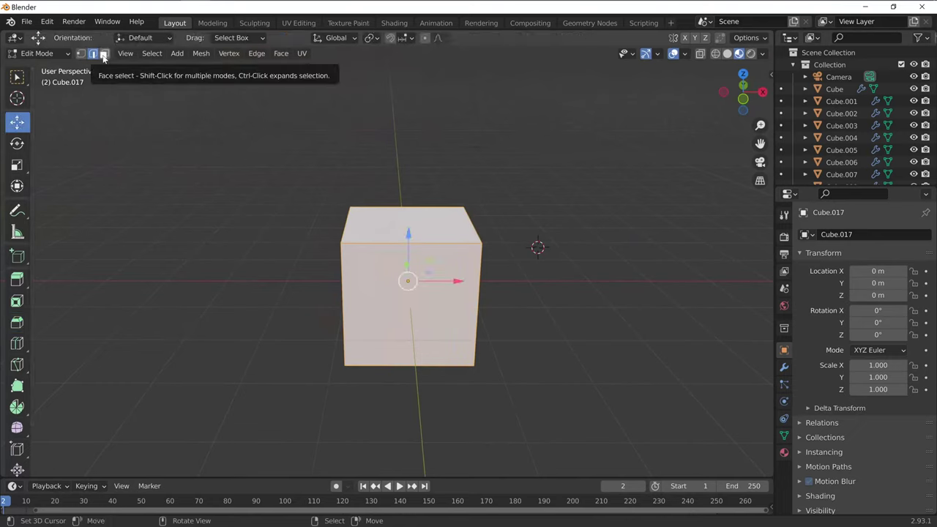
click(104, 57)
Step: Select the cube's top face and trial-raise it twice, undoing both raises
click(455, 227)
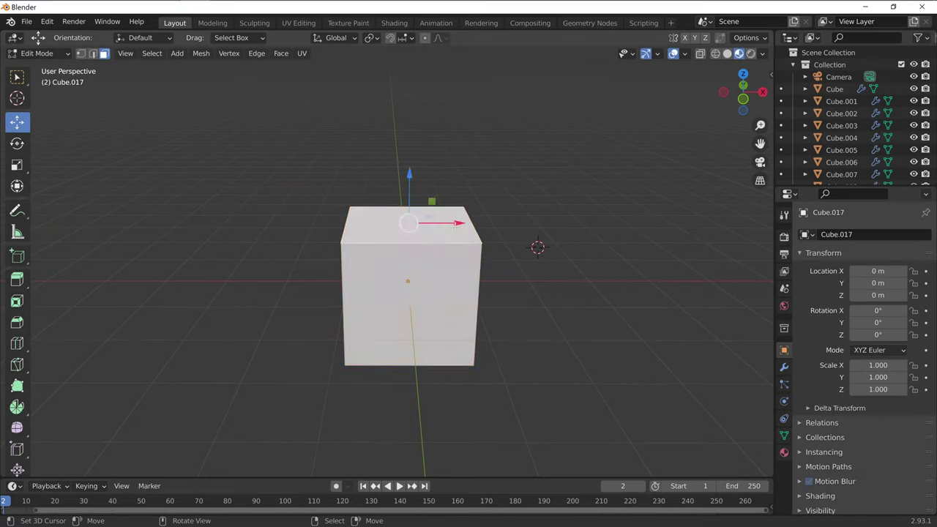
mouse_move(475, 234)
middle_down()
mouse_move(363, 248)
mouse_move(573, 207)
mouse_move(548, 252)
mouse_move(498, 251)
mouse_move(588, 236)
mouse_move(496, 251)
mouse_move(517, 236)
mouse_move(445, 221)
middle_up()
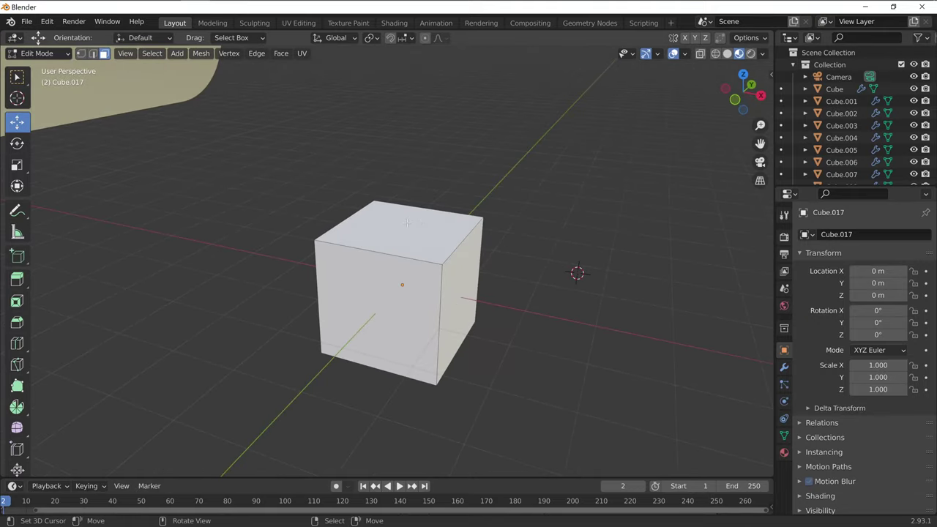
click(407, 223)
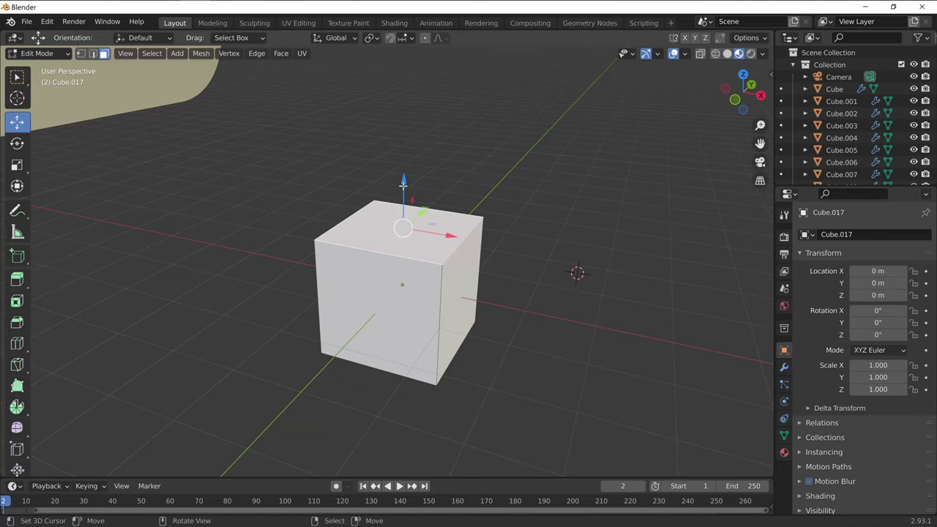
drag(403, 185, 408, 101)
key(ctrl+z)
mouse_move(405, 190)
mouse_down()
mouse_move(390, 143)
mouse_move(394, 154)
mouse_up()
key(ctrl+z)
middle_drag(423, 199, 557, 268)
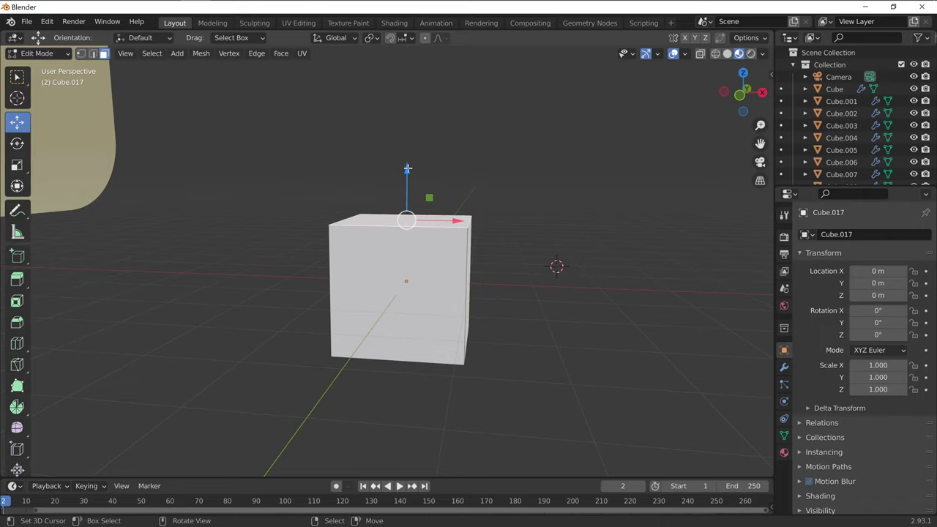
Step: Extrude the top face upward by about 1.1928 m
key(e)
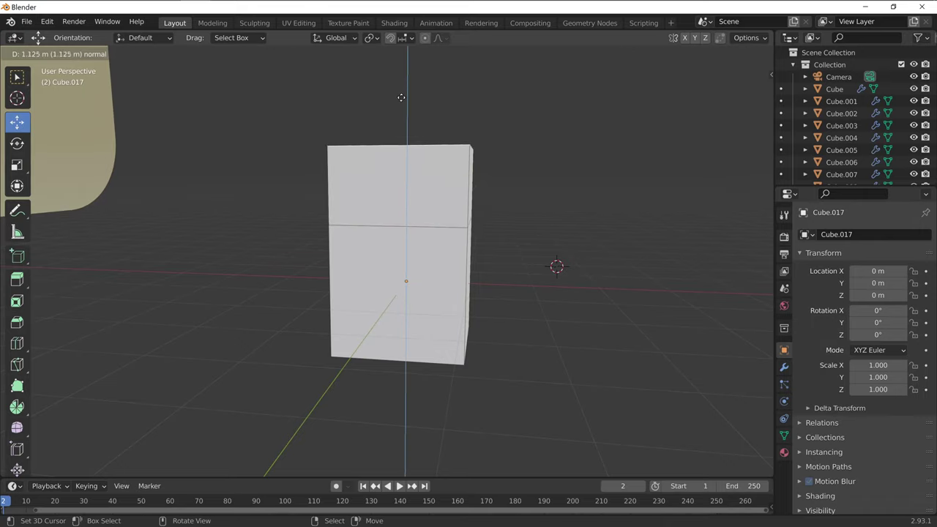
click(402, 90)
mouse_move(530, 168)
middle_down()
mouse_move(485, 287)
mouse_move(543, 204)
middle_up()
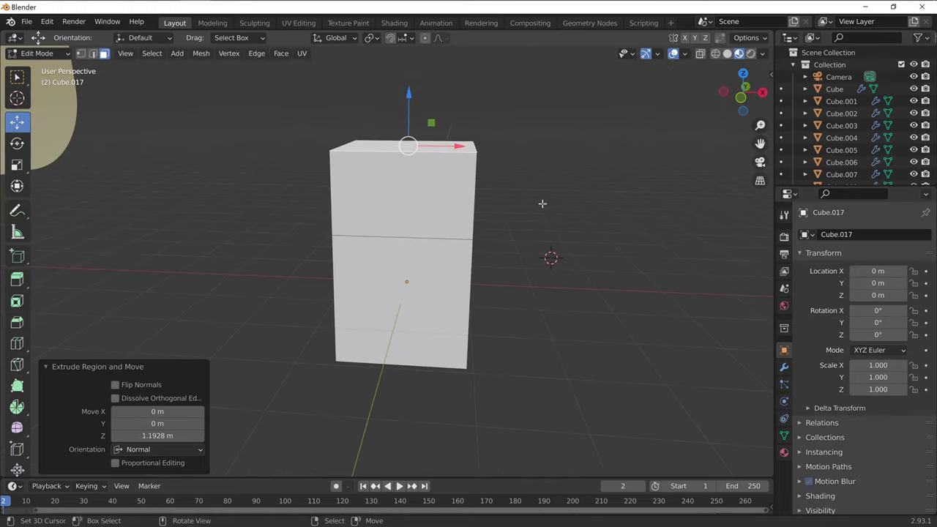
Step: Scale the extruded top face down to 0.580 for a tapered top
key(s)
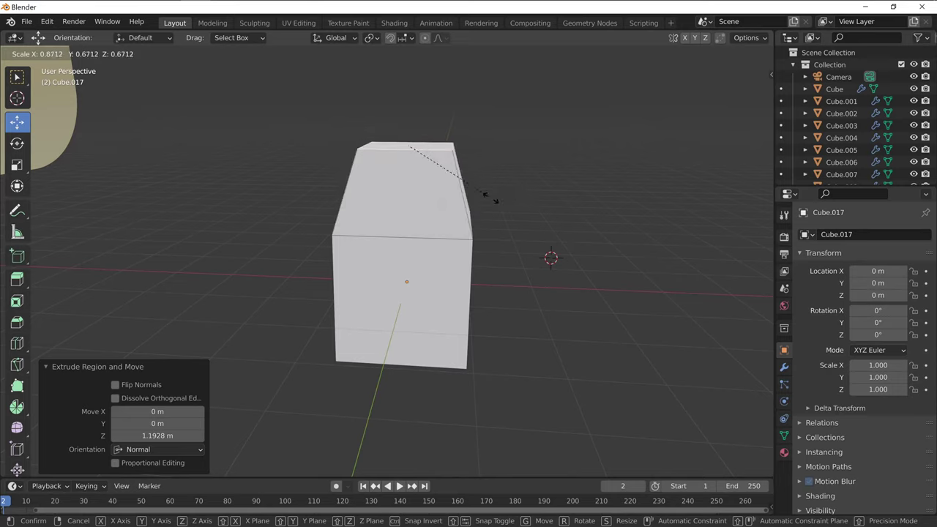
click(477, 192)
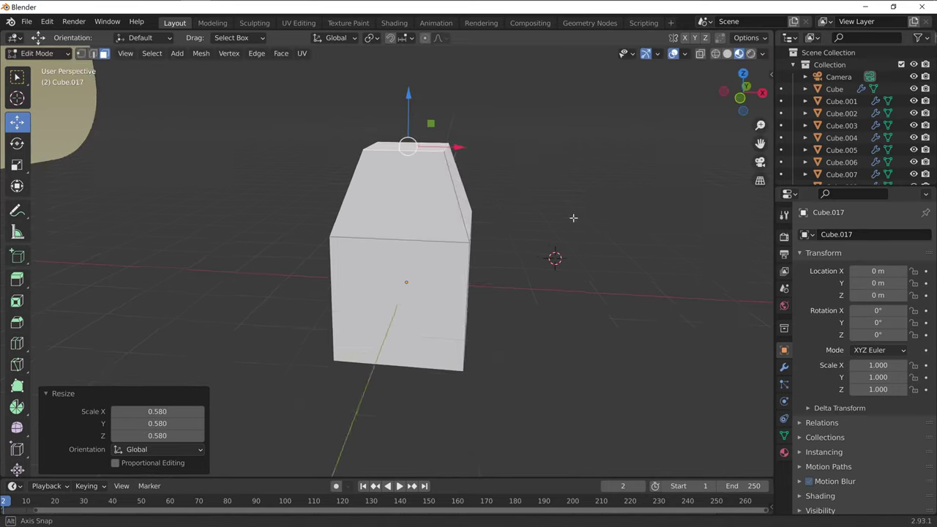
mouse_move(576, 215)
middle_down()
mouse_move(285, 143)
mouse_move(583, 219)
middle_up()
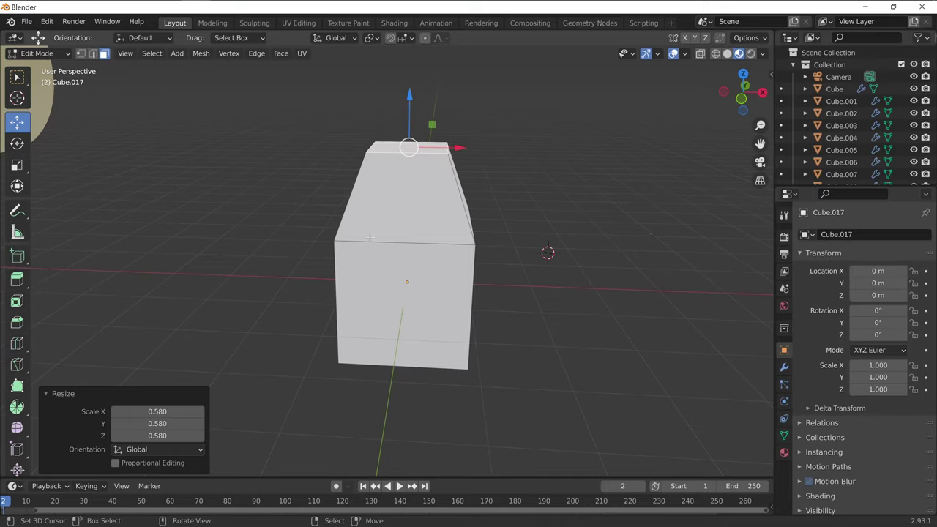
Step: Switch Cube.017 back to Object Mode
click(38, 53)
click(31, 62)
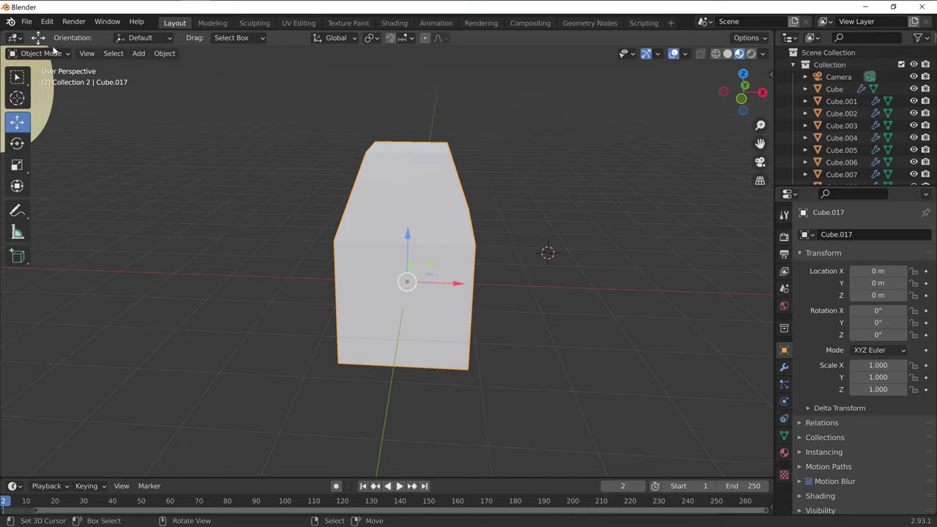
click(41, 54)
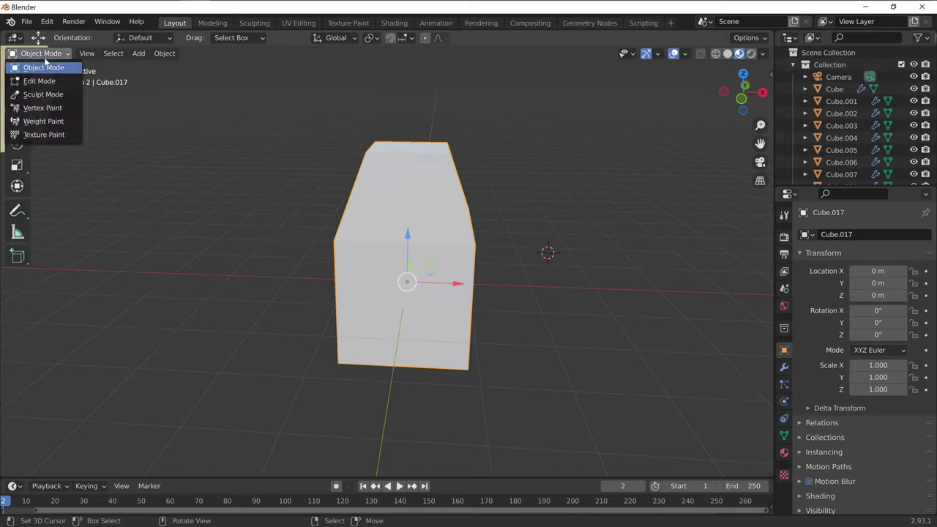
click(73, 74)
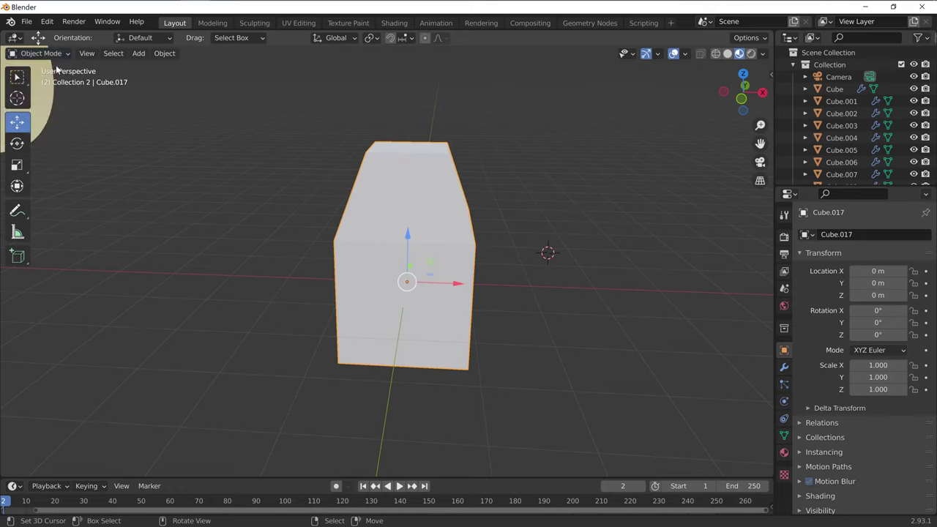
Step: Add a Subdivision Surface modifier with Levels Viewport set to 4
click(784, 370)
click(845, 234)
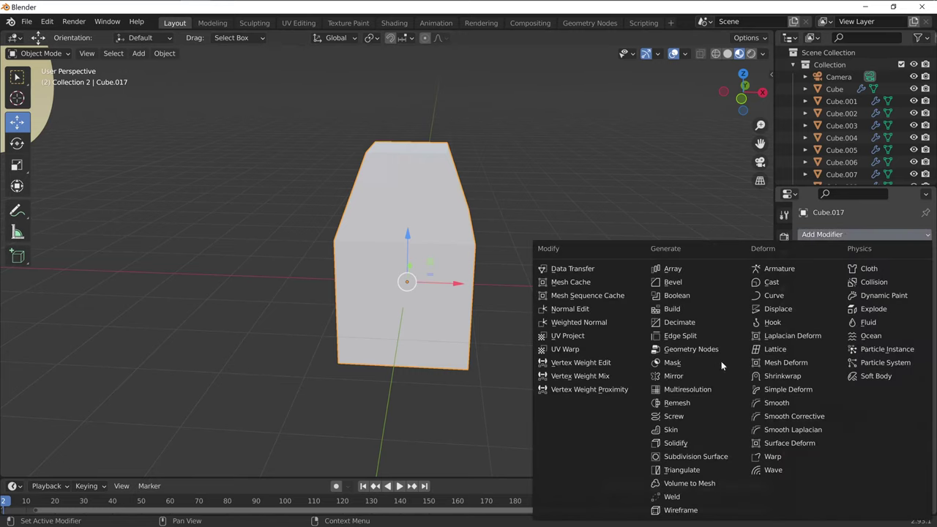
click(702, 459)
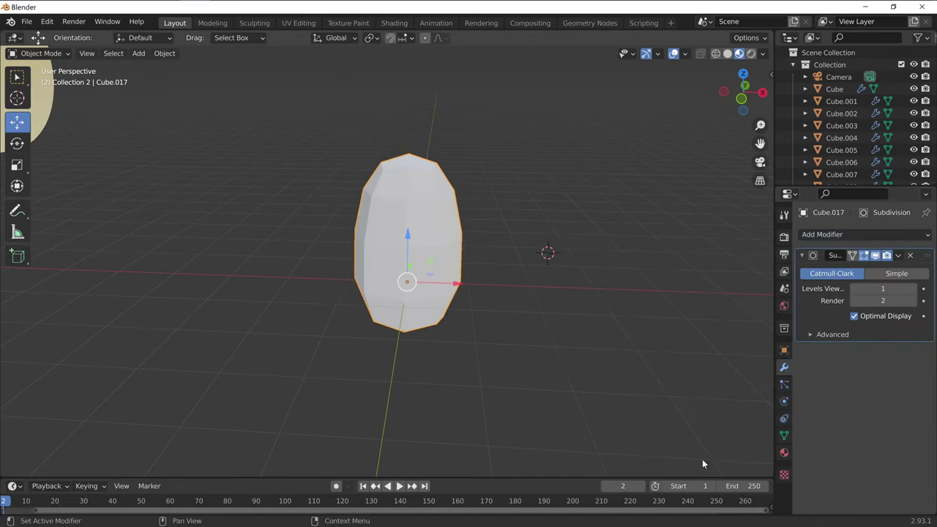
mouse_move(470, 251)
middle_down()
mouse_move(492, 290)
mouse_move(549, 324)
middle_up()
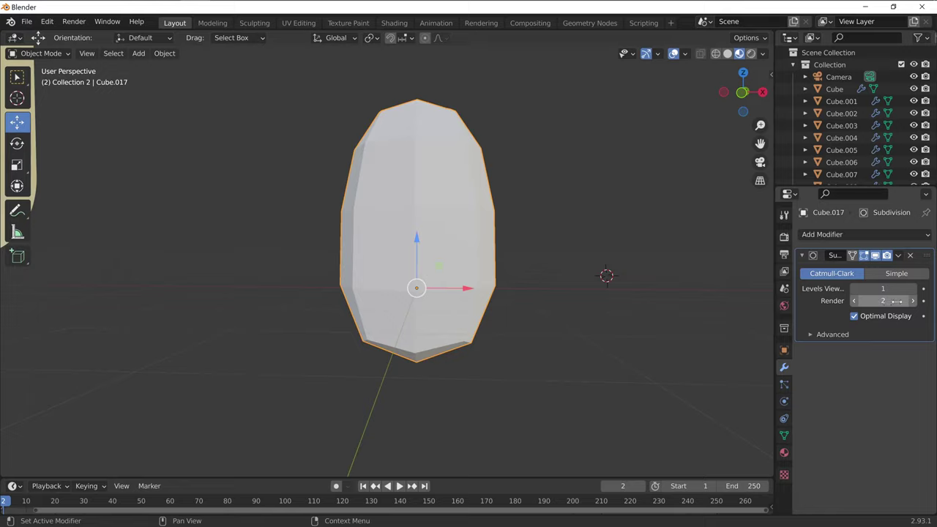
drag(885, 288, 915, 289)
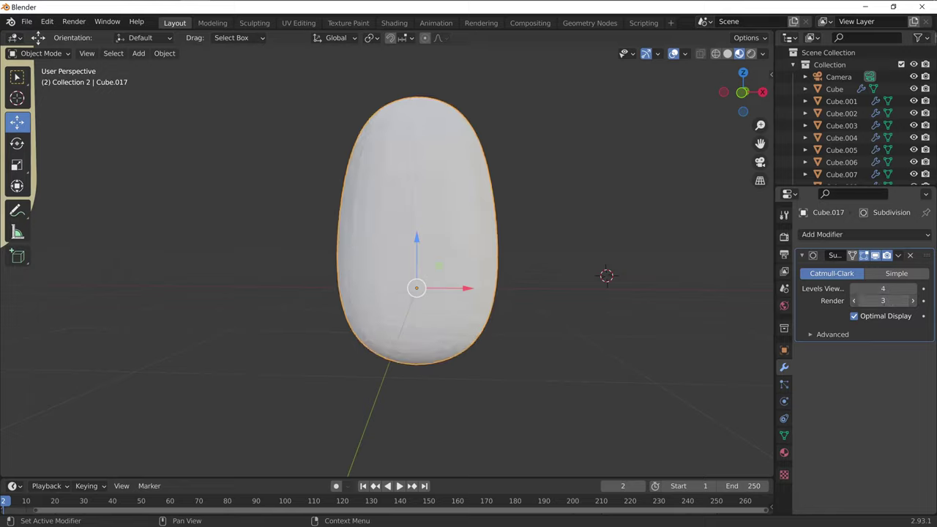
scroll(493, 280, down, 1)
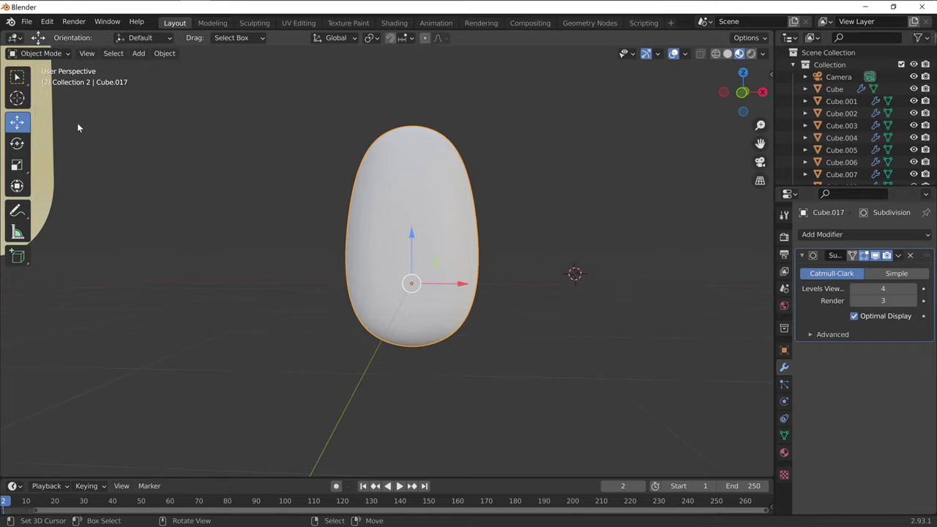
Step: In Edit Mode, select the bottom face and scale it up to 1.578
click(26, 55)
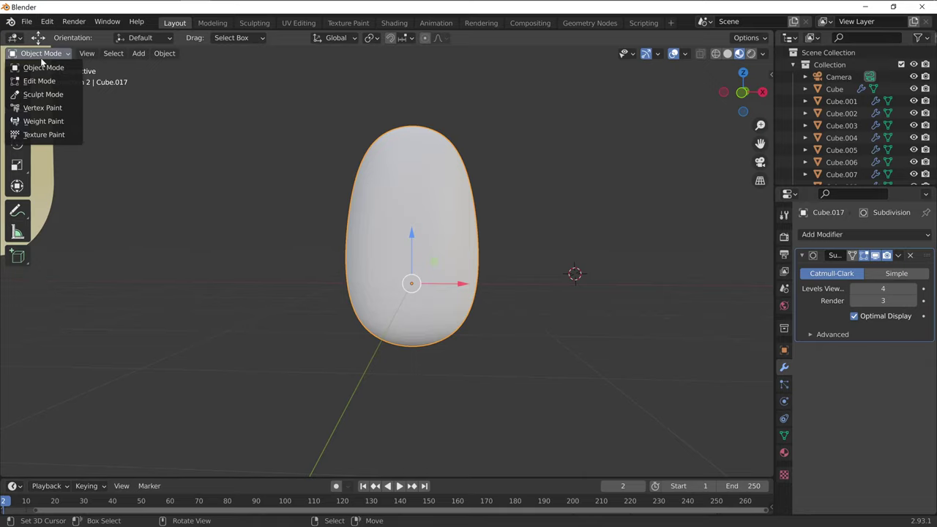
click(44, 81)
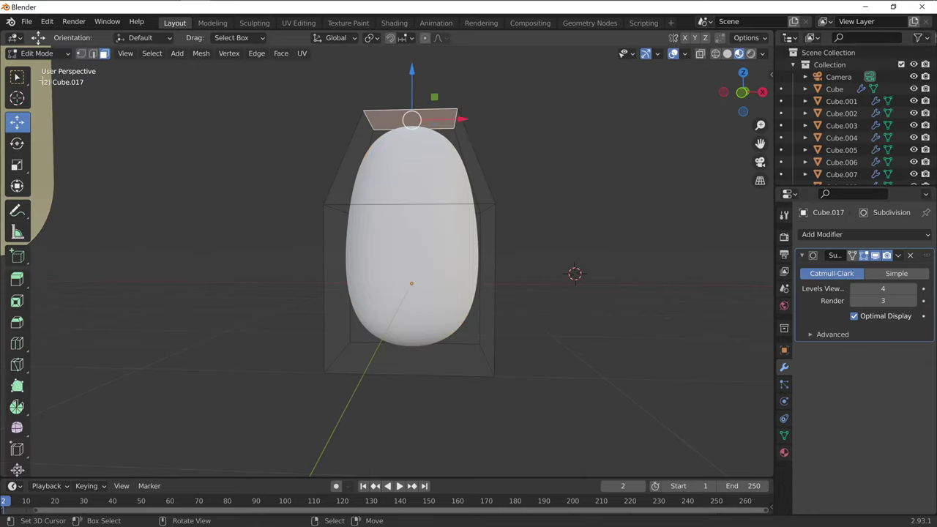
mouse_move(584, 216)
middle_down()
mouse_move(582, 268)
mouse_move(582, 205)
mouse_move(615, 331)
mouse_move(533, 276)
mouse_move(577, 220)
mouse_move(581, 192)
mouse_move(437, 329)
middle_up()
click(436, 328)
middle_drag(615, 273, 624, 294)
key(s)
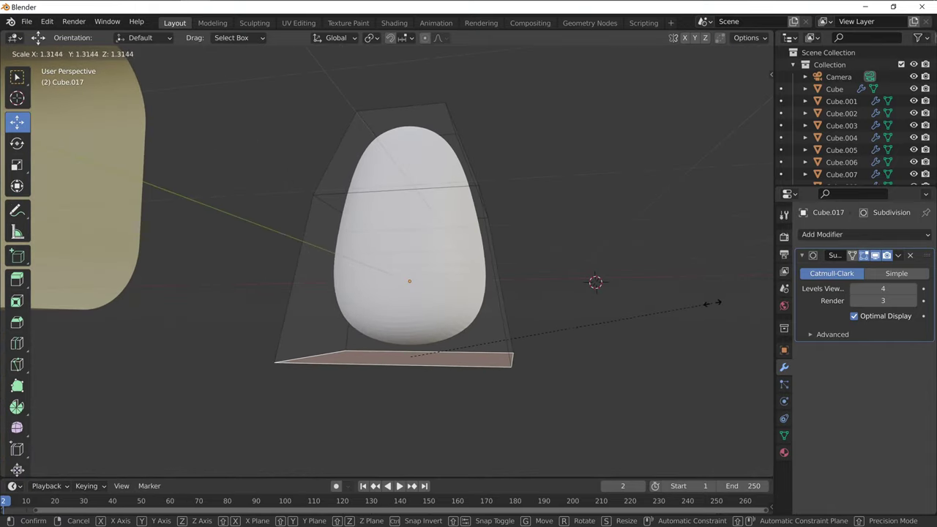
click(761, 306)
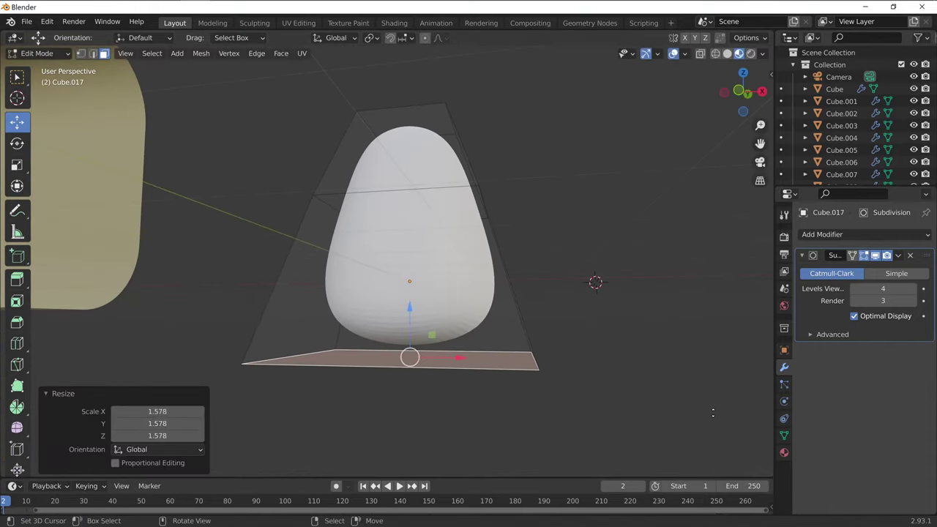
mouse_move(644, 189)
middle_down()
mouse_move(502, 286)
mouse_move(573, 235)
mouse_move(575, 224)
mouse_move(561, 224)
mouse_move(674, 225)
mouse_move(665, 210)
mouse_move(482, 367)
middle_up()
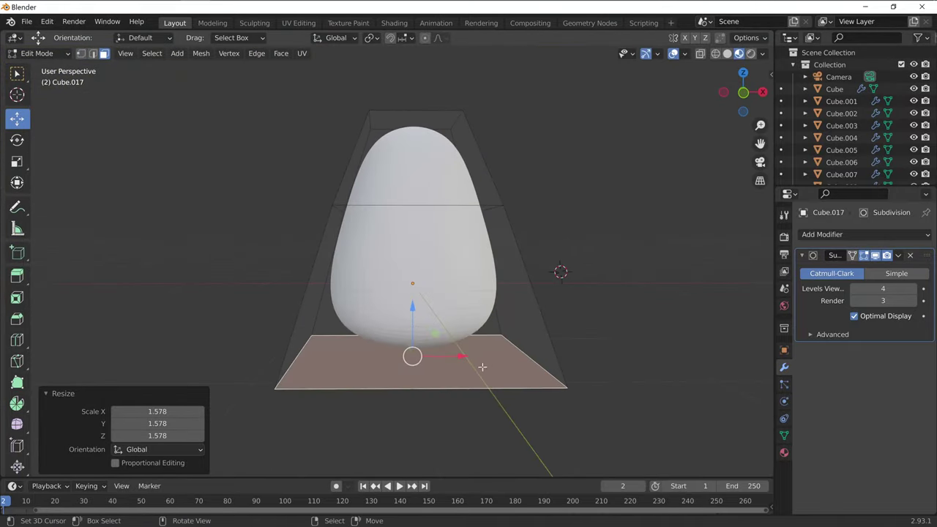
Step: Rescale the bottom face to 1.045 and return to Object Mode
key(s)
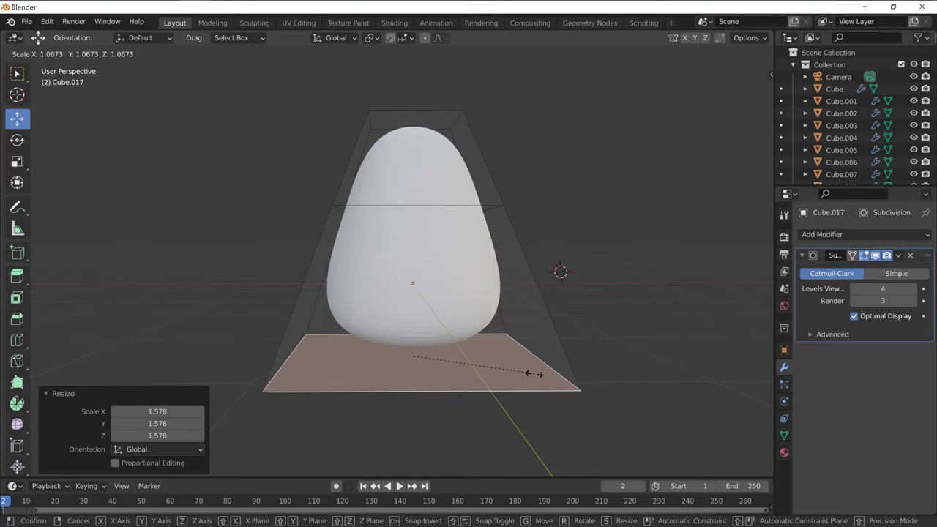
click(533, 374)
mouse_move(532, 374)
middle_down()
mouse_move(592, 259)
mouse_move(514, 270)
mouse_move(575, 312)
mouse_move(643, 249)
mouse_move(609, 242)
middle_up()
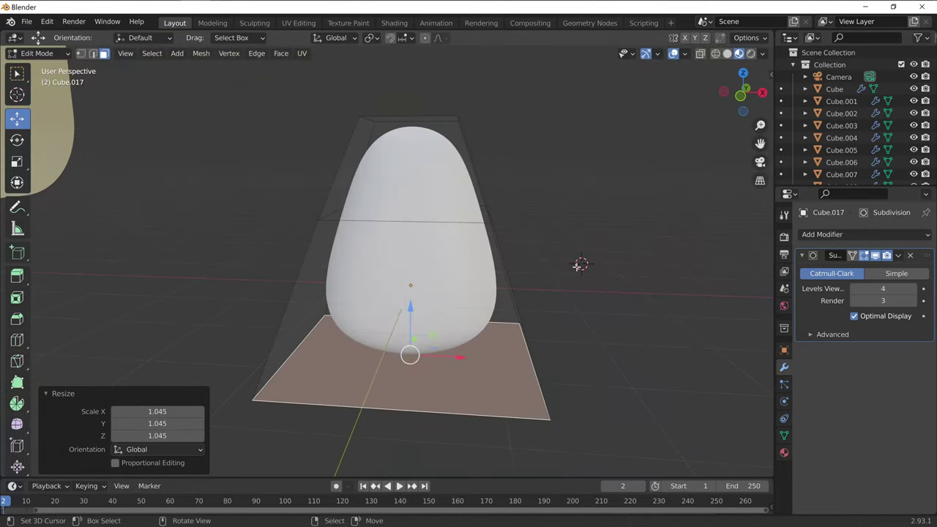
mouse_move(645, 286)
middle_down()
mouse_move(544, 297)
mouse_move(623, 299)
middle_up()
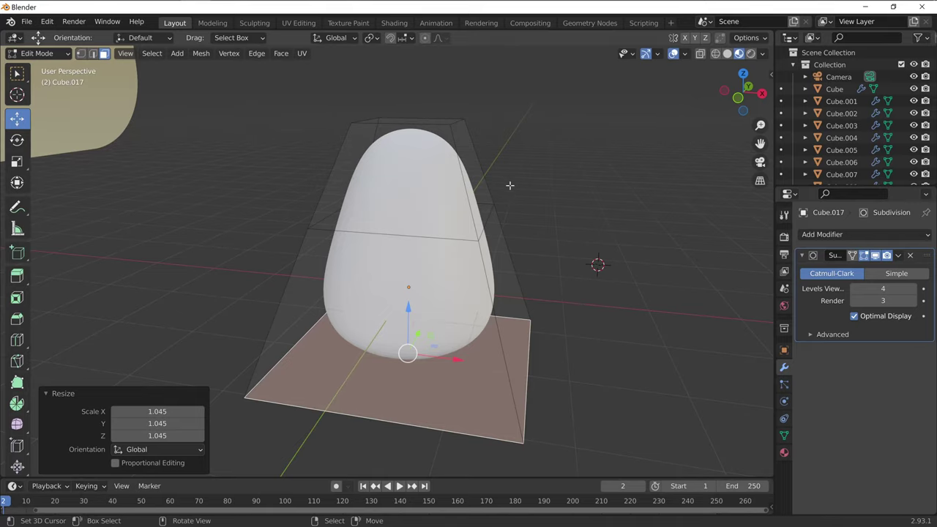
key(Tab)
mouse_move(531, 259)
middle_down()
mouse_move(442, 253)
mouse_move(556, 241)
mouse_move(680, 261)
middle_up()
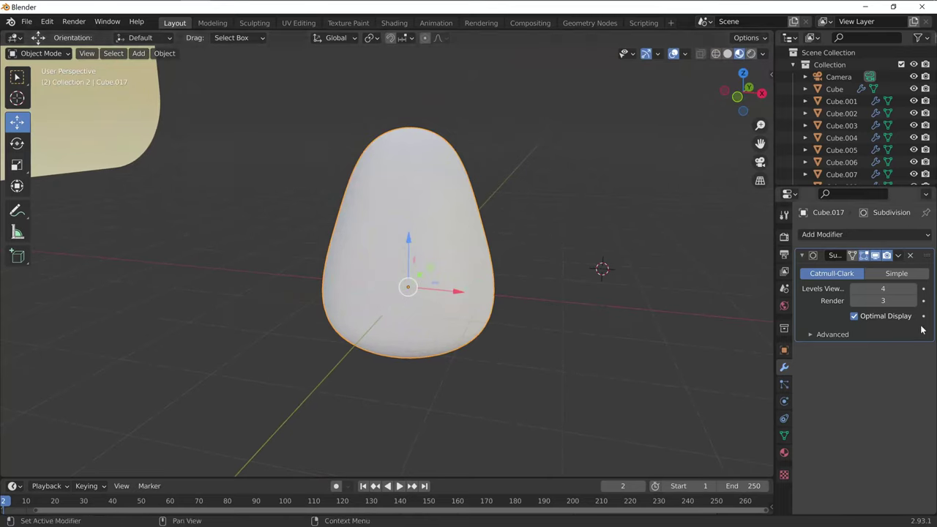
Step: Set the Subdivision modifier to viewport level 6 and render level 5
click(914, 301)
click(914, 301)
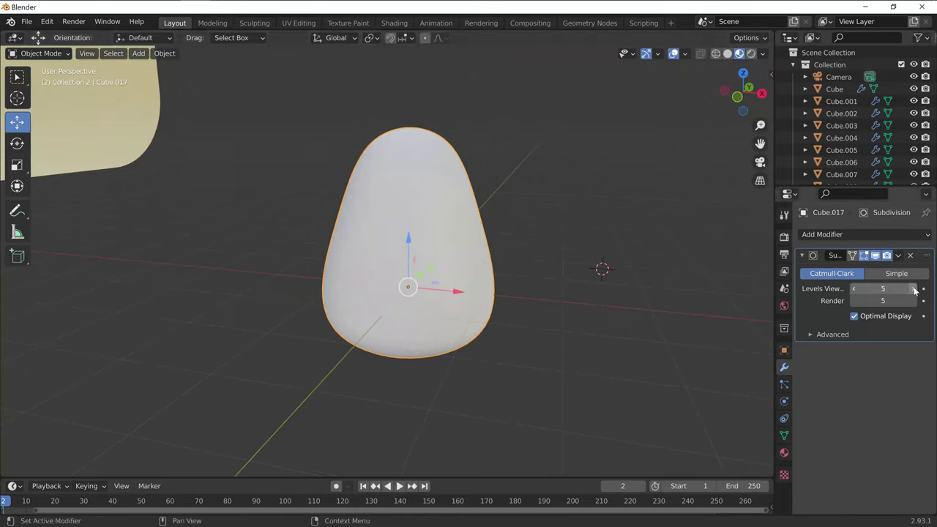
mouse_move(576, 268)
middle_down()
mouse_move(593, 279)
mouse_move(590, 270)
middle_up()
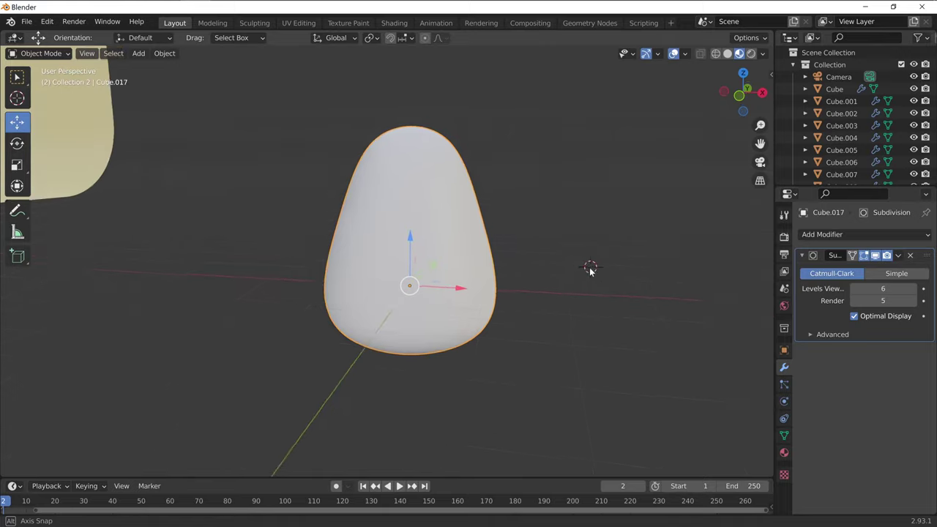
Step: Create Material.022 for Cube.017 with a bright yellow Principled BSDF base colour
click(784, 453)
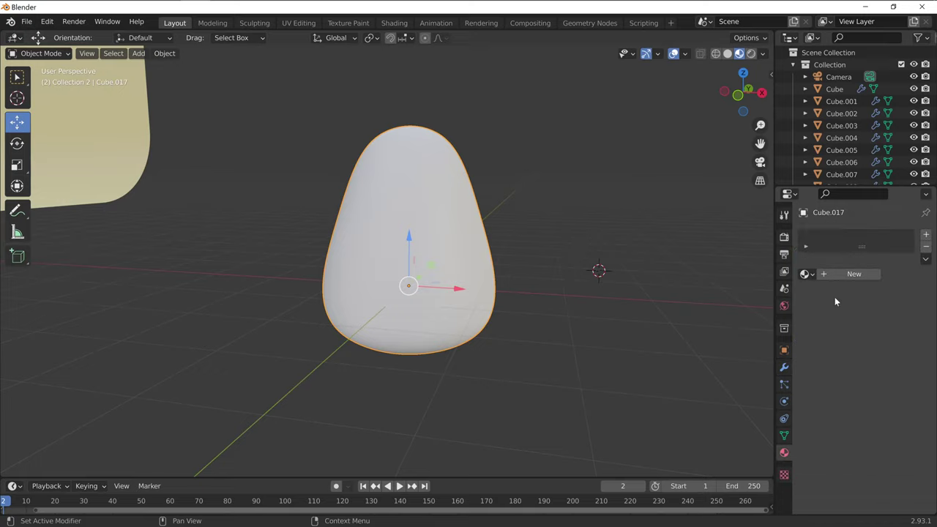
click(847, 276)
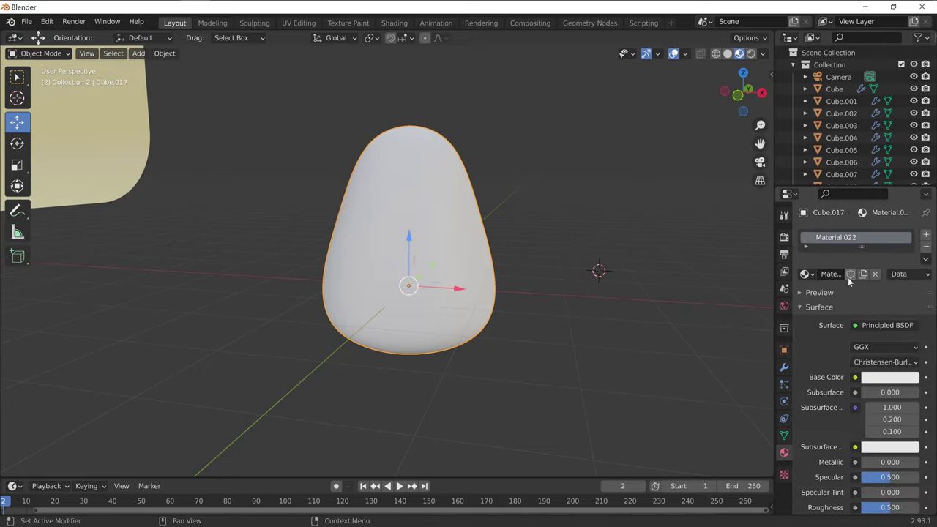
click(883, 379)
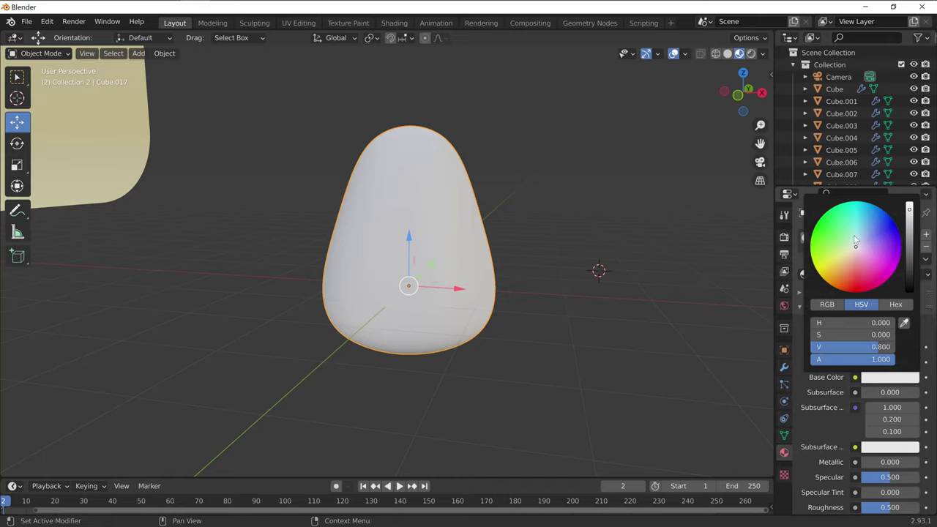
drag(855, 242, 819, 275)
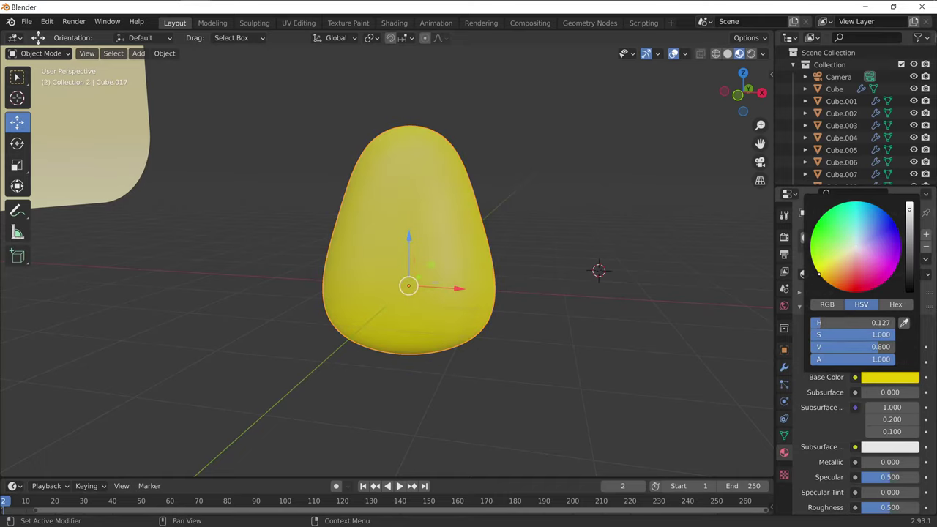
scroll(593, 341, up, 1)
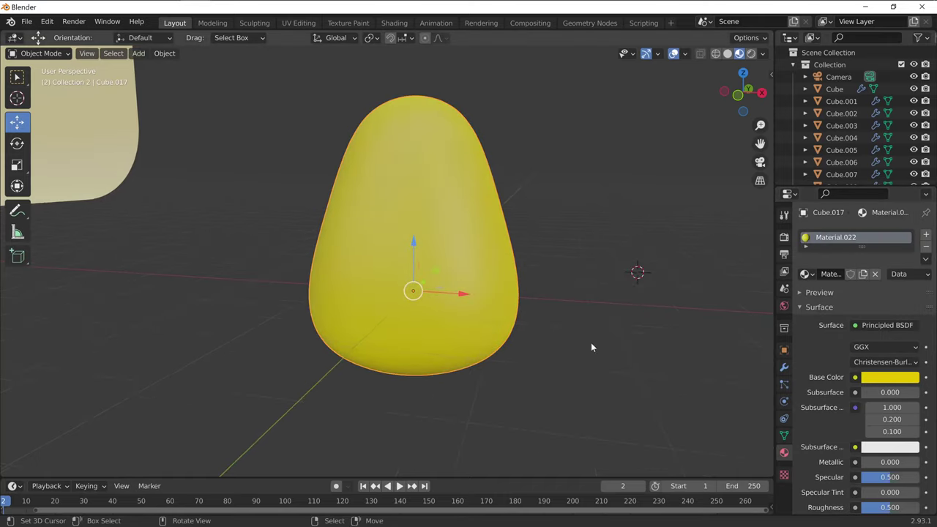
mouse_move(668, 288)
middle_down()
mouse_move(655, 229)
mouse_move(596, 264)
mouse_move(580, 320)
middle_up()
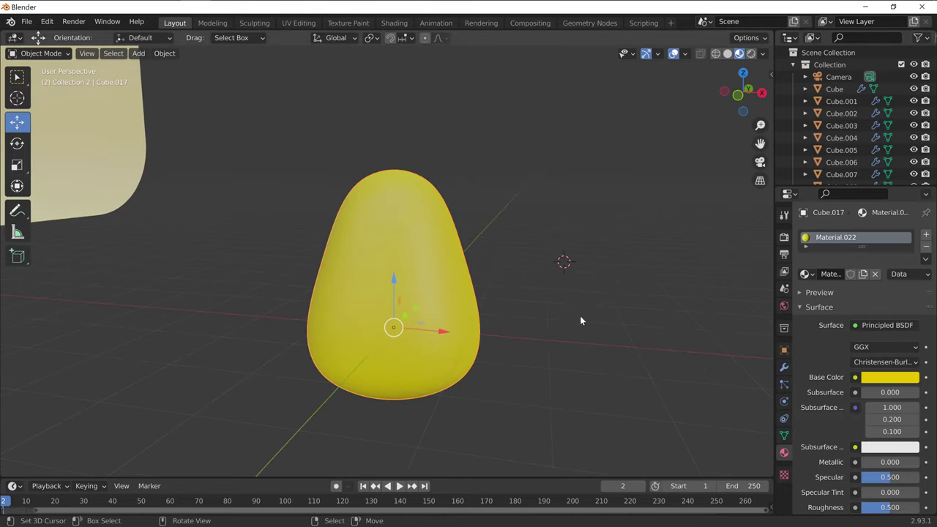
Step: Paste a copy of the yellow blob and raise it 1.8191 m onto the original
shift+right_click(422, 231)
key(ctrl+v)
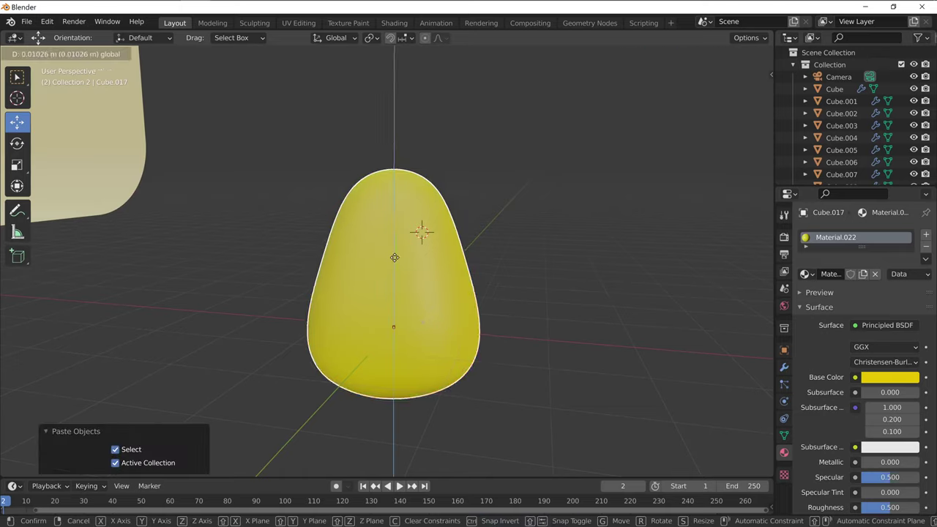
drag(395, 282, 395, 146)
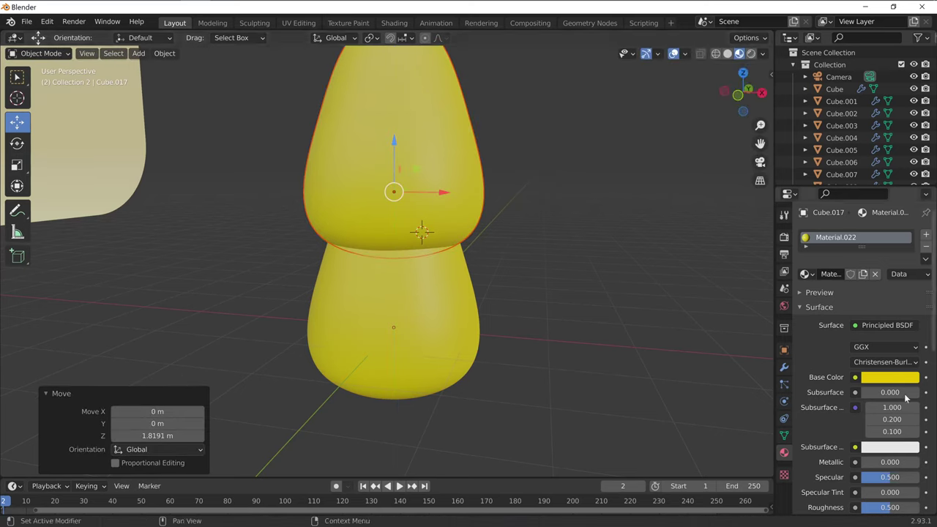
Step: Try a dark green base colour on the copy, then undo it back to yellow
click(890, 377)
click(811, 234)
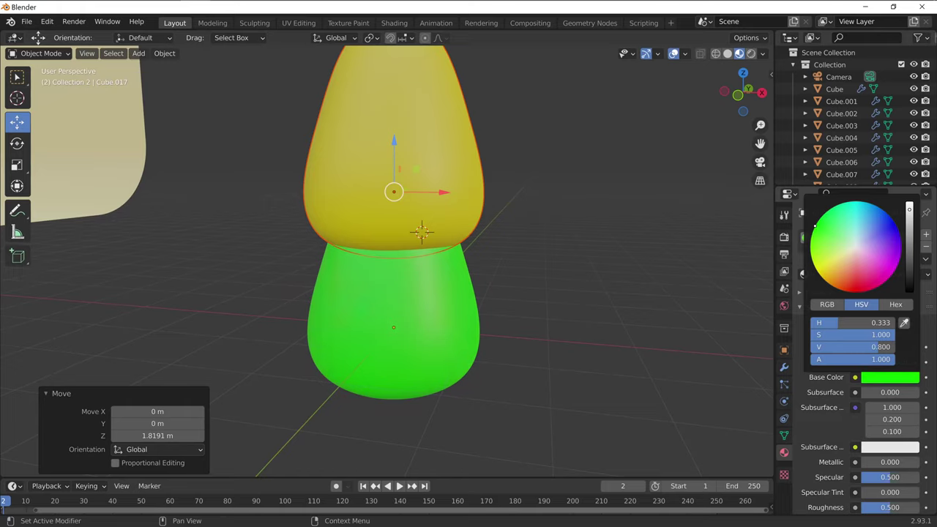
drag(910, 220, 910, 242)
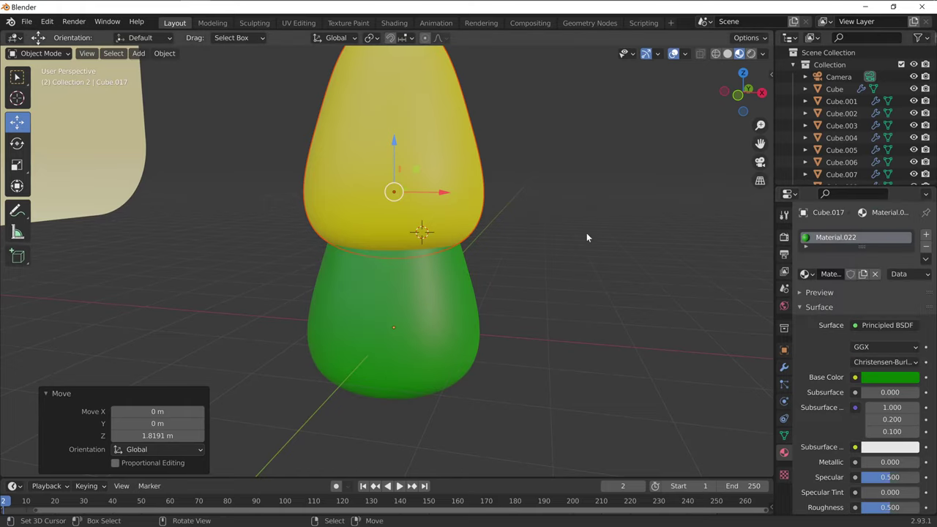
click(543, 327)
scroll(618, 324, down, 2)
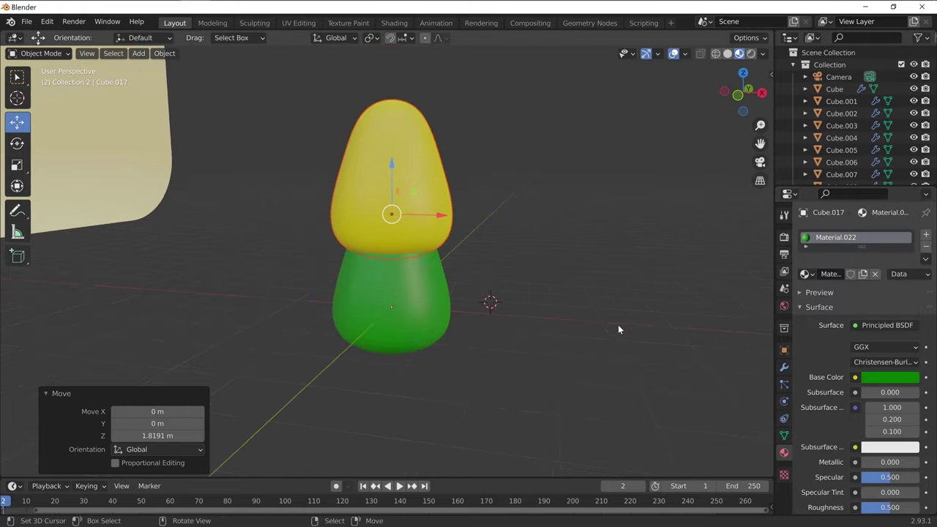
scroll(618, 324, up, 1)
key(ctrl+z)
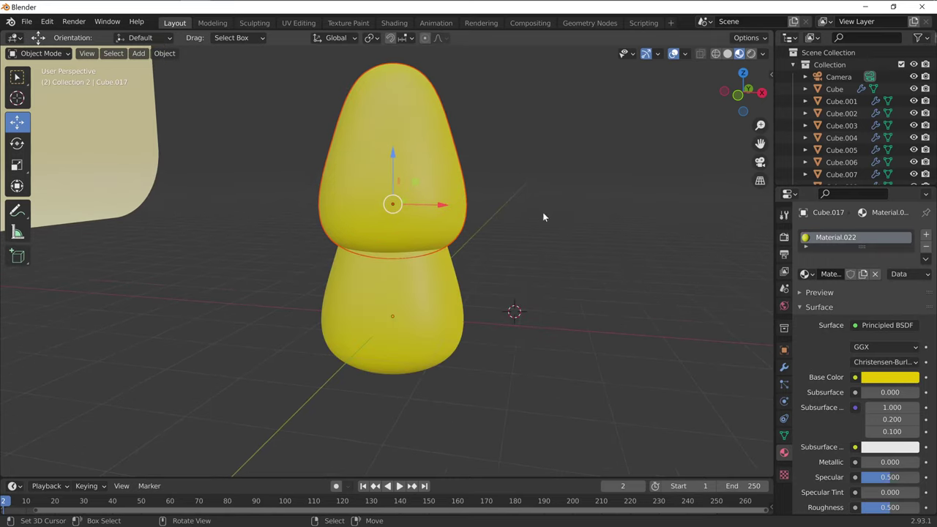
scroll(849, 146, down, 3)
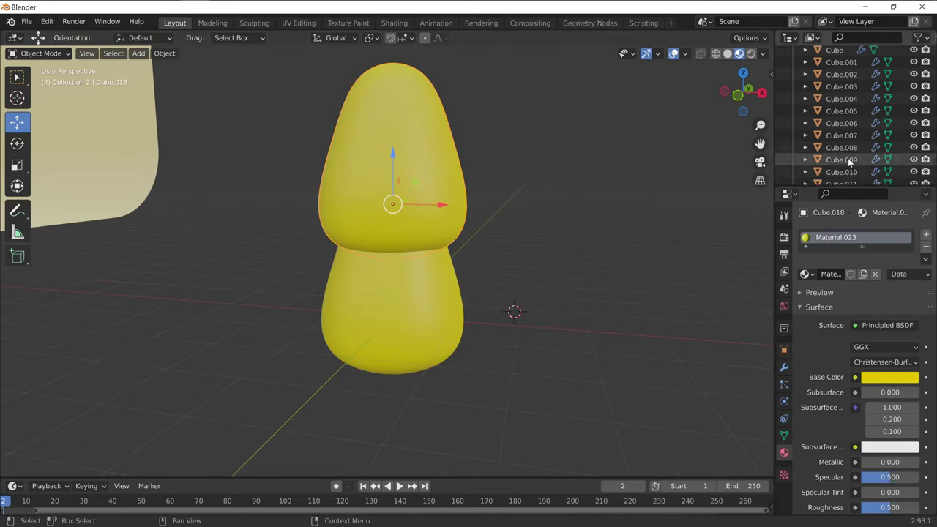
scroll(850, 154, down, 3)
scroll(849, 163, down, 3)
scroll(847, 163, down, 2)
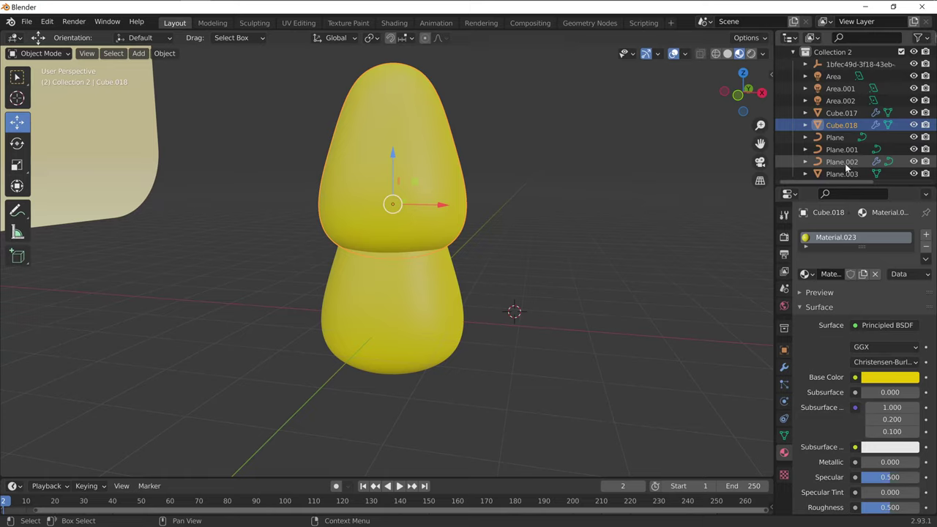
Step: Change the top blob's base colour from yellow to a darkened green hue
click(891, 378)
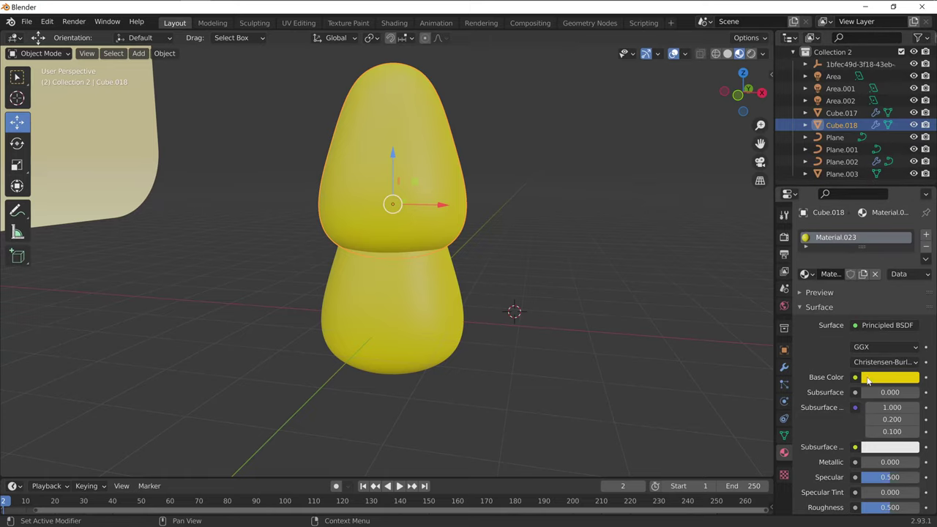
click(882, 377)
click(813, 230)
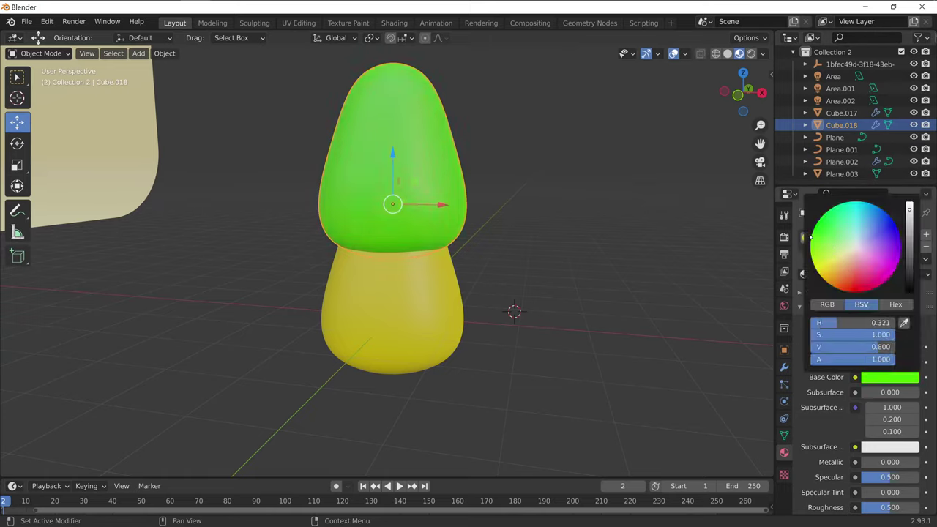
drag(912, 222, 909, 251)
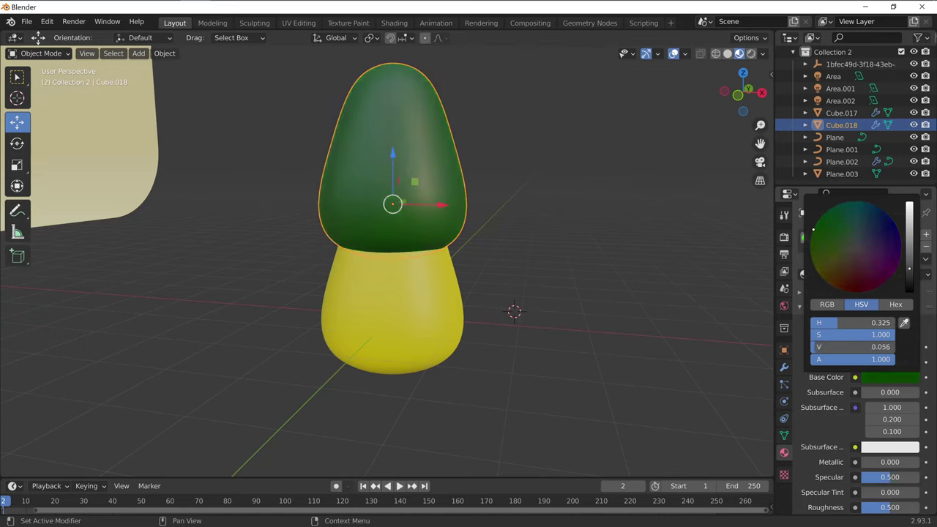
middle_drag(512, 229, 569, 316)
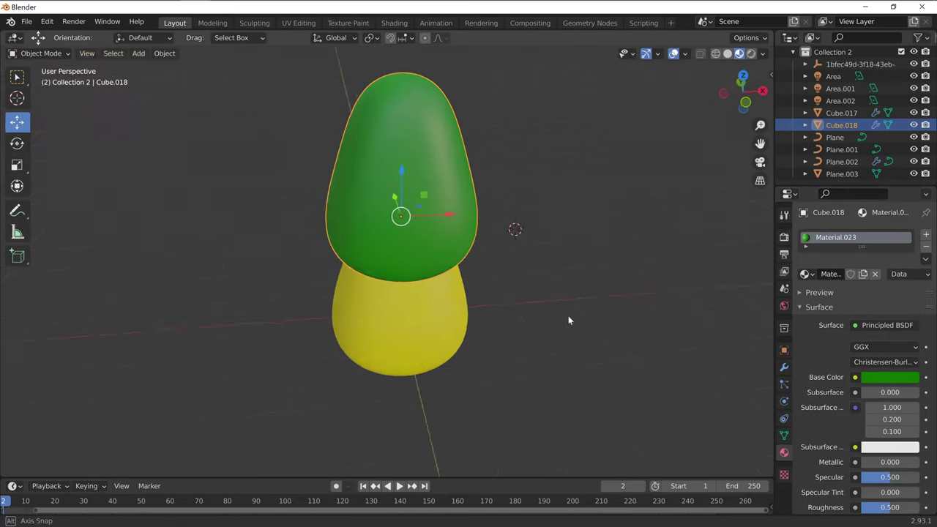
scroll(576, 293, up, 2)
mouse_move(709, 222)
middle_down()
mouse_move(604, 188)
mouse_move(445, 204)
middle_up()
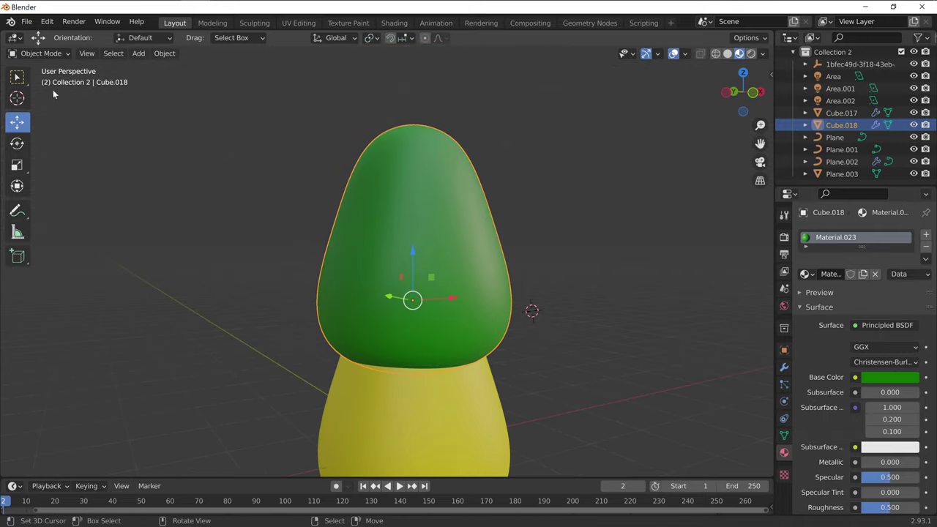
Step: In Edit Mode, select two faces of the top blob and move them 0.97338 m along Y
click(37, 53)
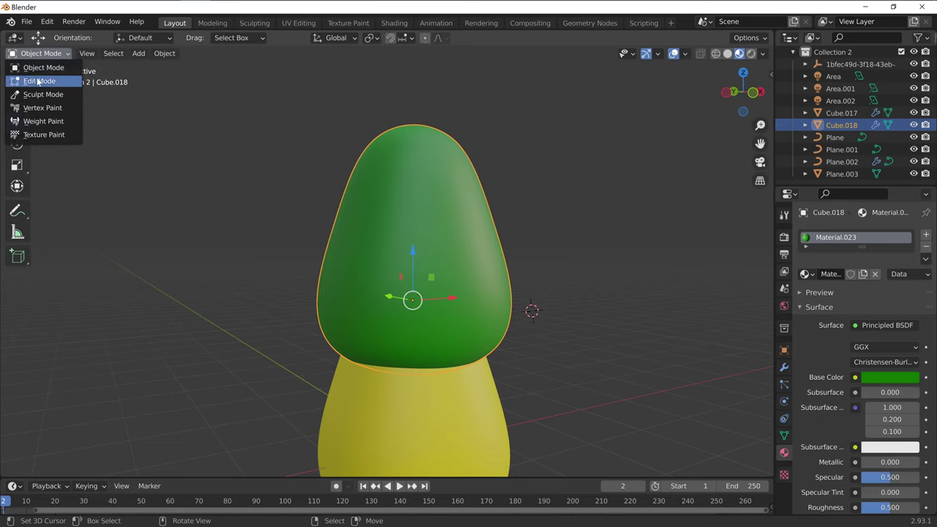
click(36, 81)
middle_drag(530, 310, 657, 279)
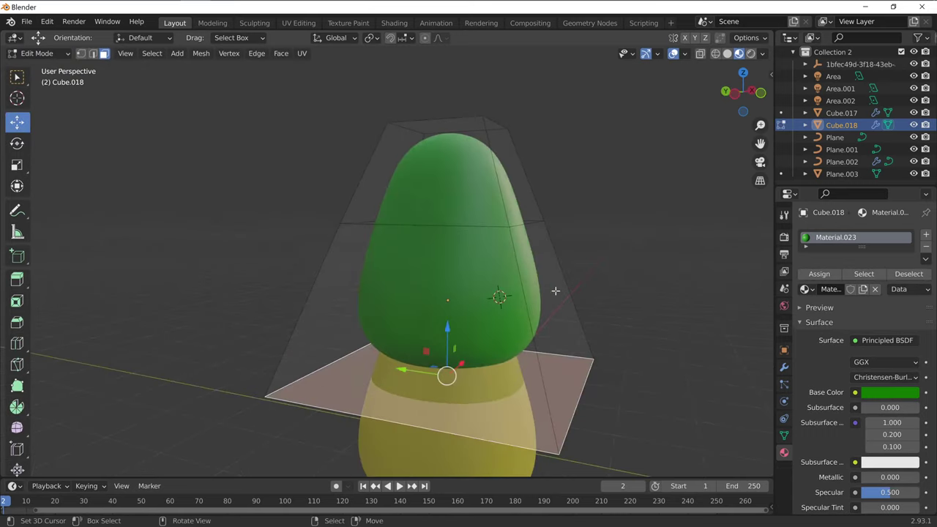
click(544, 286)
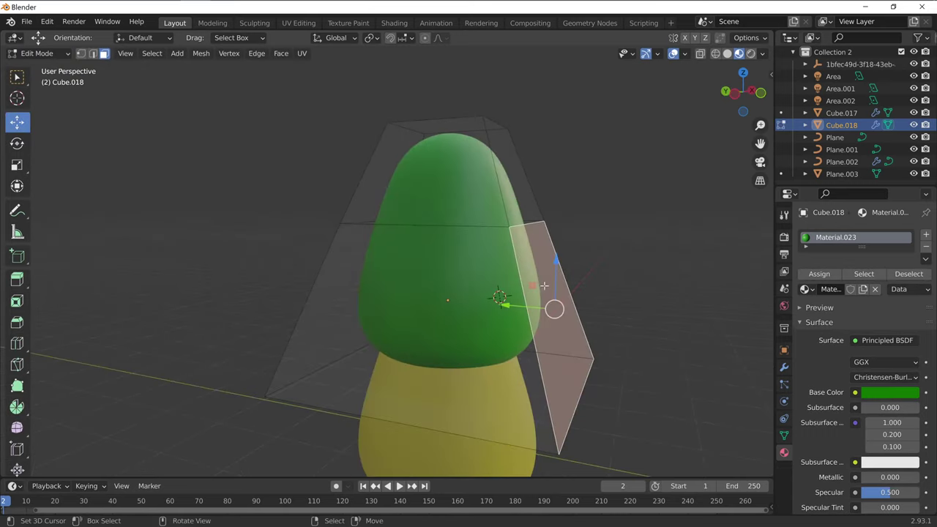
shift+click(513, 194)
mouse_move(535, 246)
mouse_down()
mouse_move(394, 239)
mouse_move(529, 305)
mouse_up()
middle_drag(529, 305, 560, 308)
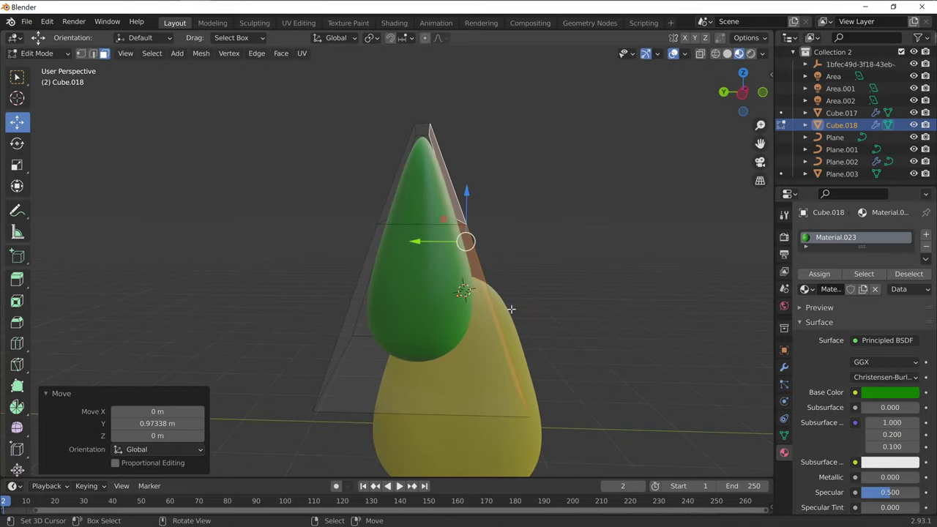
Step: Tilt the selected face 29.4° around X and move it to 0.73038 m along Y
click(17, 144)
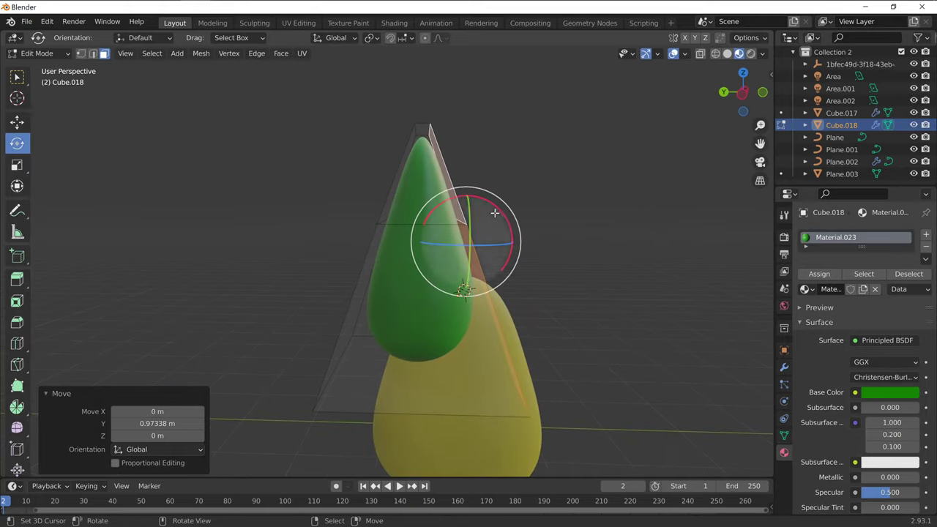
drag(498, 210, 508, 231)
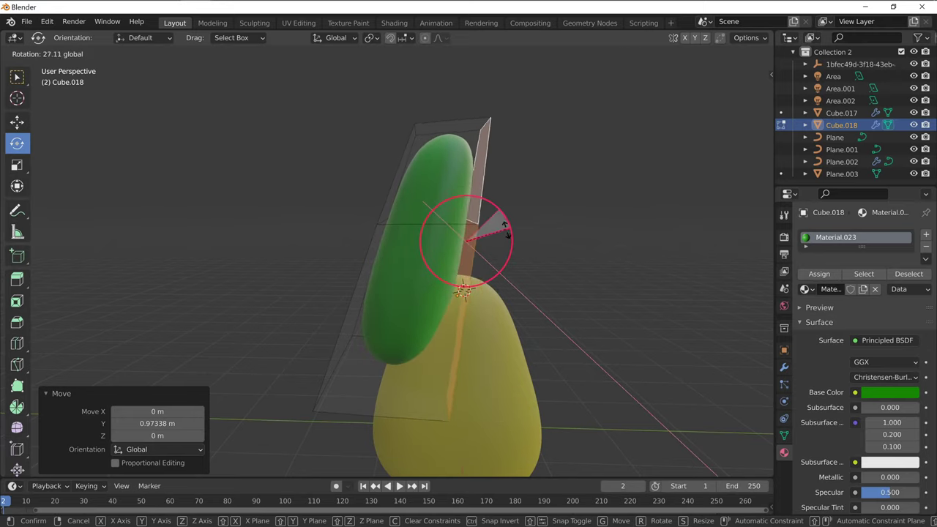
drag(508, 231, 482, 271)
click(17, 122)
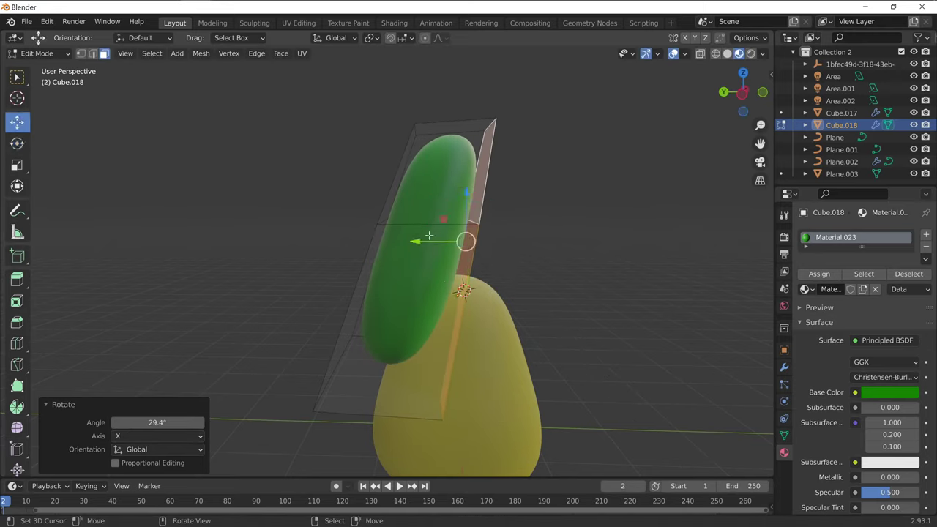
key(g)
click(502, 263)
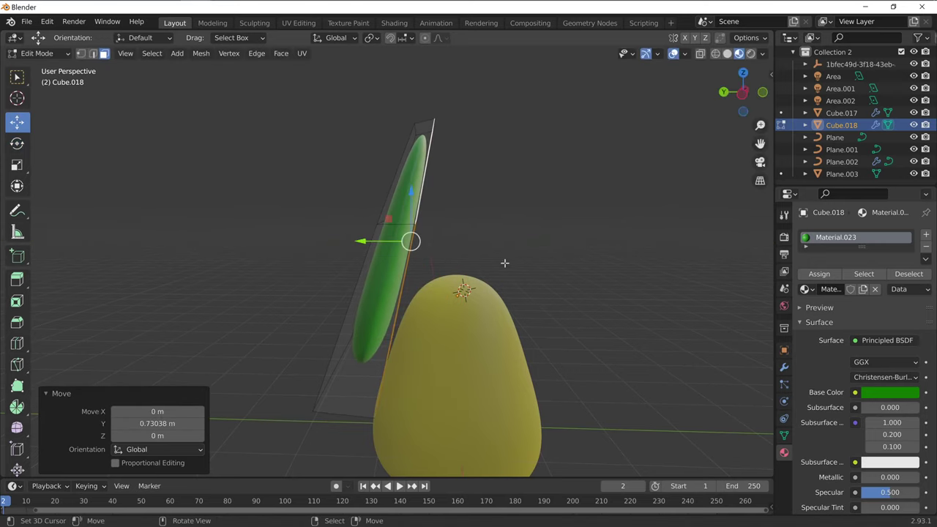
Step: Shrink the top edge so the leaf comes to a point
mouse_move(503, 264)
middle_down()
mouse_move(321, 272)
mouse_move(512, 278)
mouse_move(479, 253)
mouse_move(520, 287)
middle_up()
mouse_move(435, 134)
middle_down()
mouse_move(502, 213)
mouse_move(353, 200)
middle_up()
key(s)
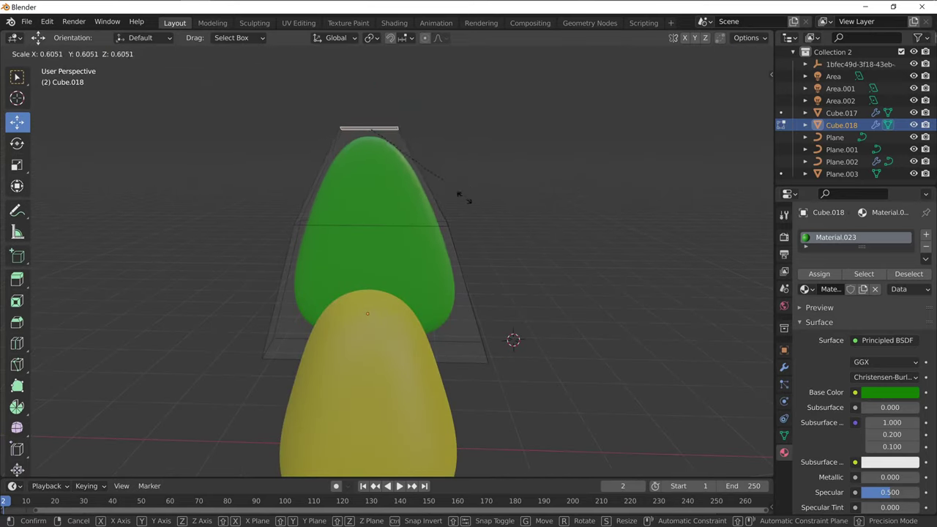
click(402, 189)
Step: Raise the leaf tip 0.53053 m along Z, then nudge it further up
mouse_move(401, 189)
middle_down()
mouse_move(439, 168)
mouse_move(468, 176)
middle_up()
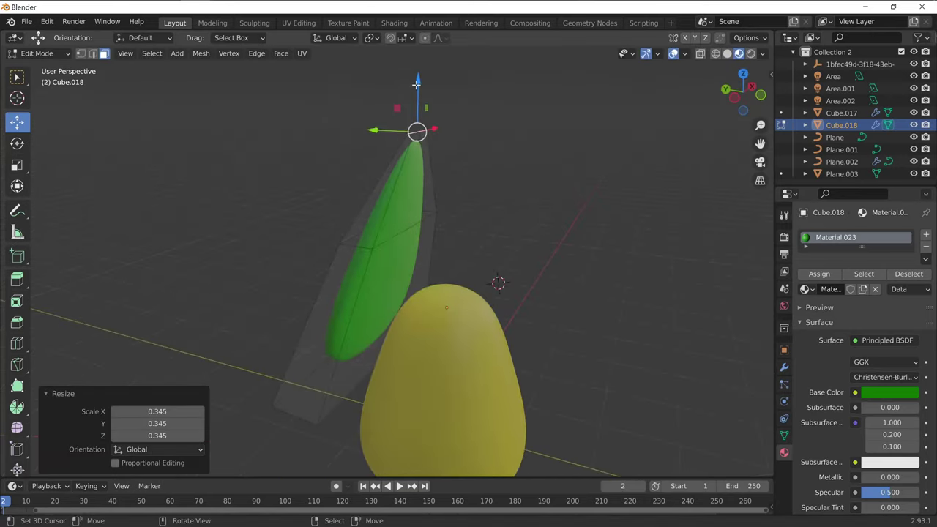
key(g)
key(z)
click(428, 468)
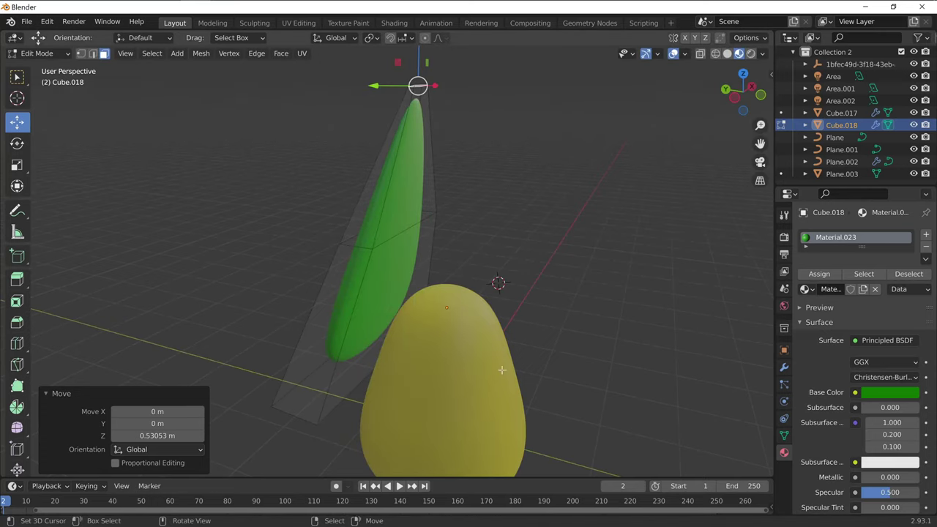
middle_drag(558, 209, 565, 209)
scroll(565, 208, down, 2)
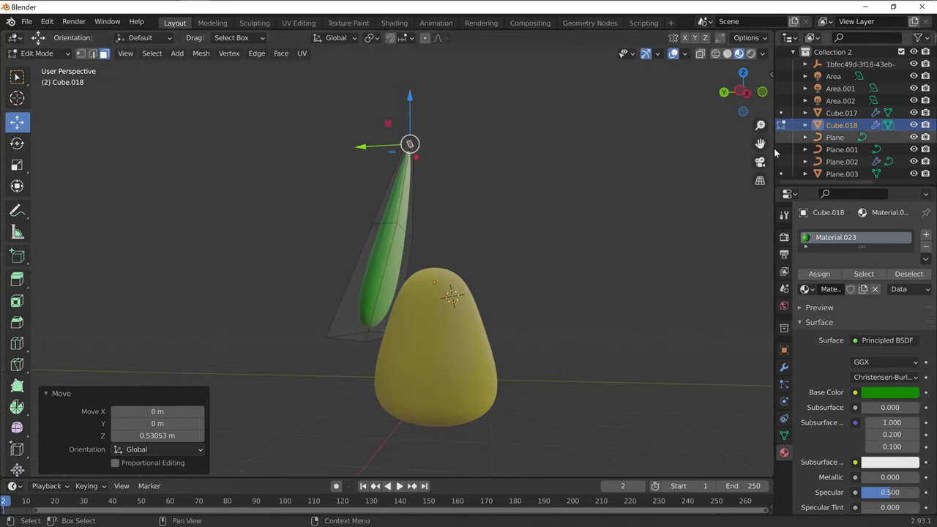
shift+scroll(564, 190, up, 2)
drag(413, 161, 413, 147)
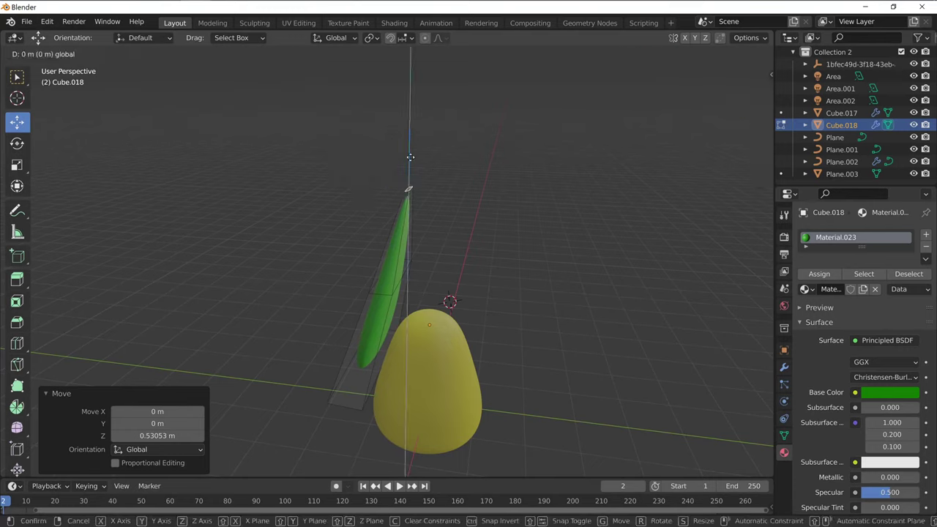
scroll(445, 236, up, 1)
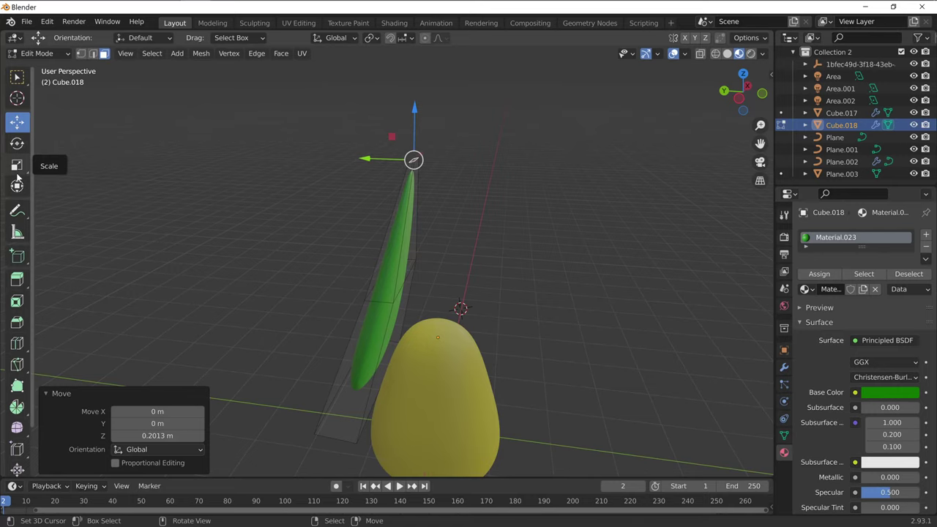
Step: Slide the leaf tip along Y, lower it along Z and enlarge it slightly
drag(365, 158, 468, 201)
middle_drag(469, 201, 547, 278)
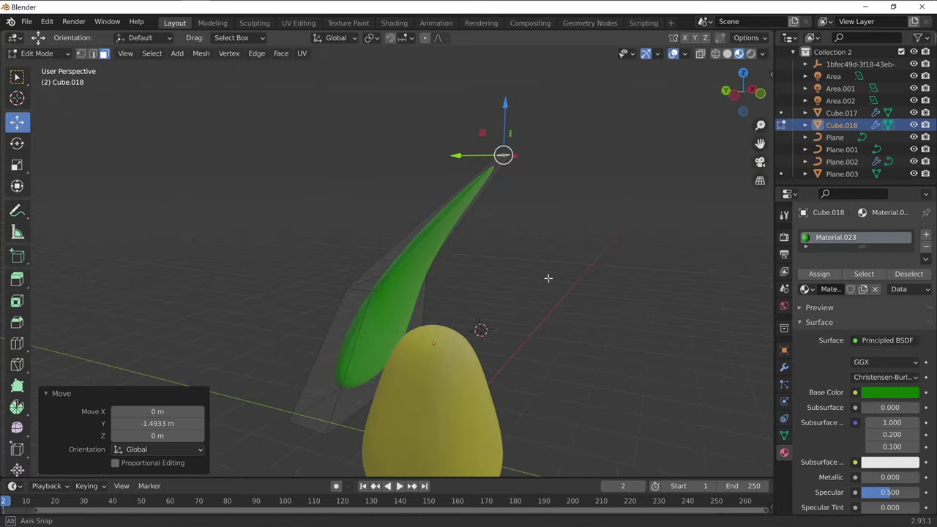
key(g)
key(z)
click(597, 345)
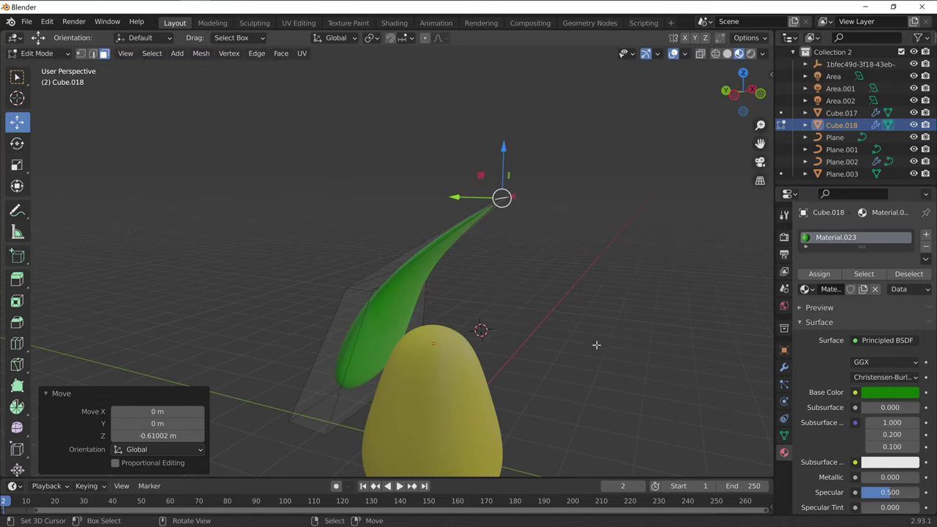
key(s)
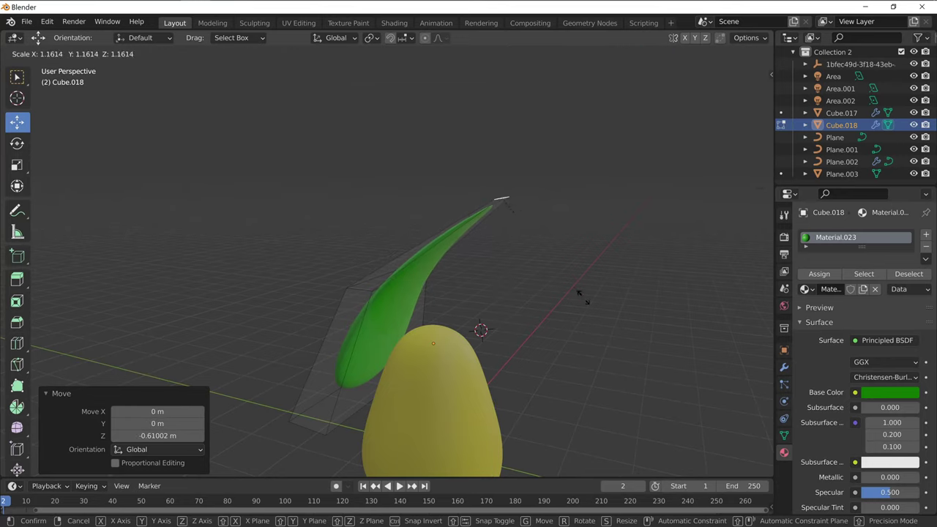
click(584, 297)
Step: Rotate the leaf tip -335° and reposition it twice to curve the blade
middle_drag(605, 330, 559, 319)
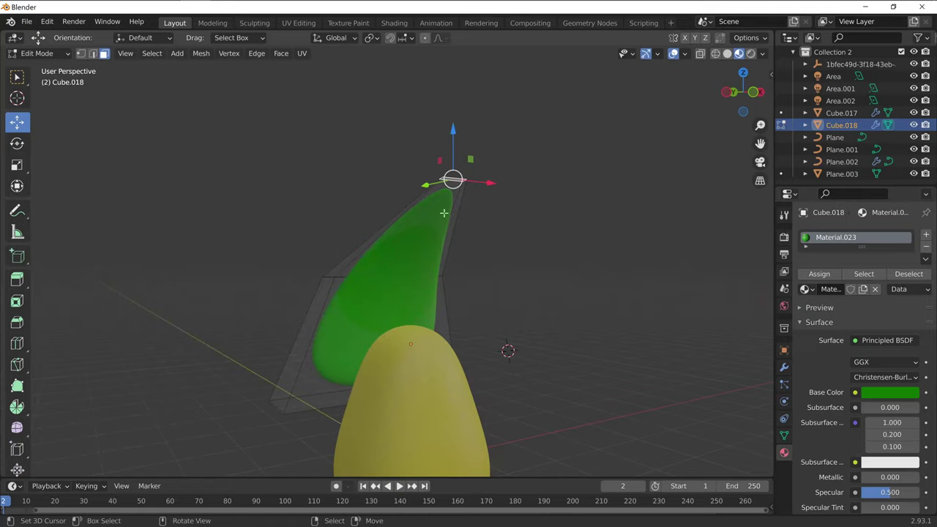
key(r)
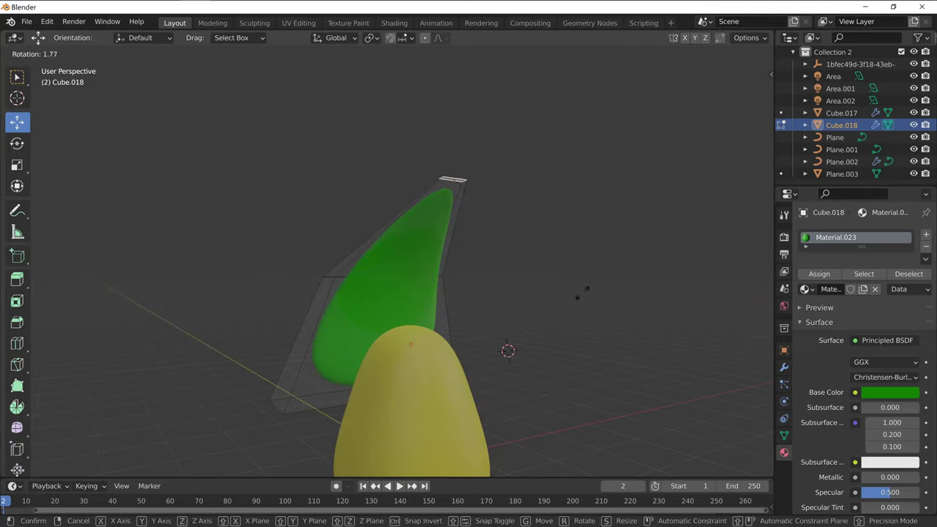
click(495, 279)
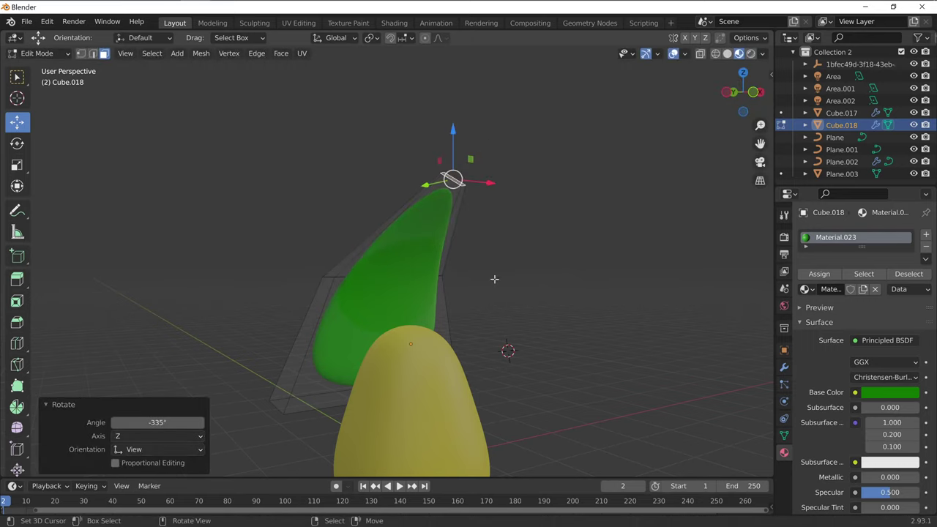
click(565, 272)
middle_drag(532, 315, 569, 320)
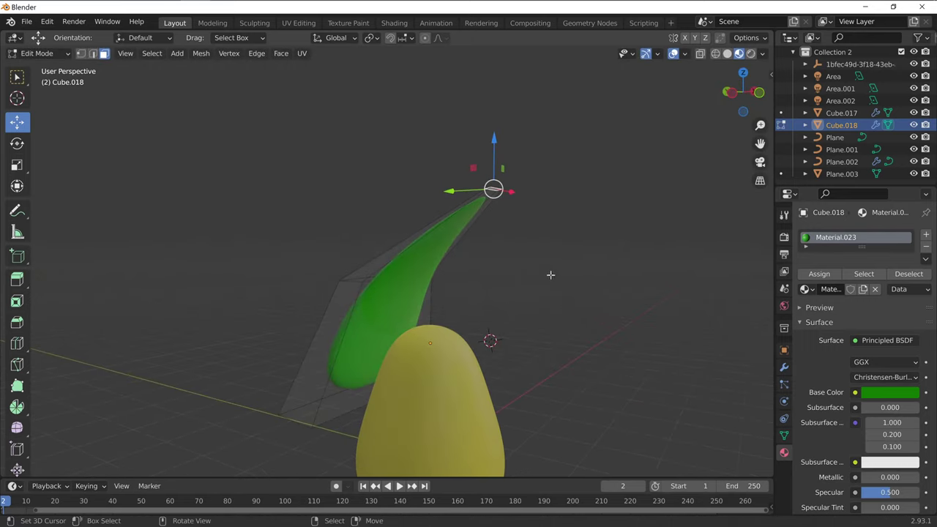
key(g)
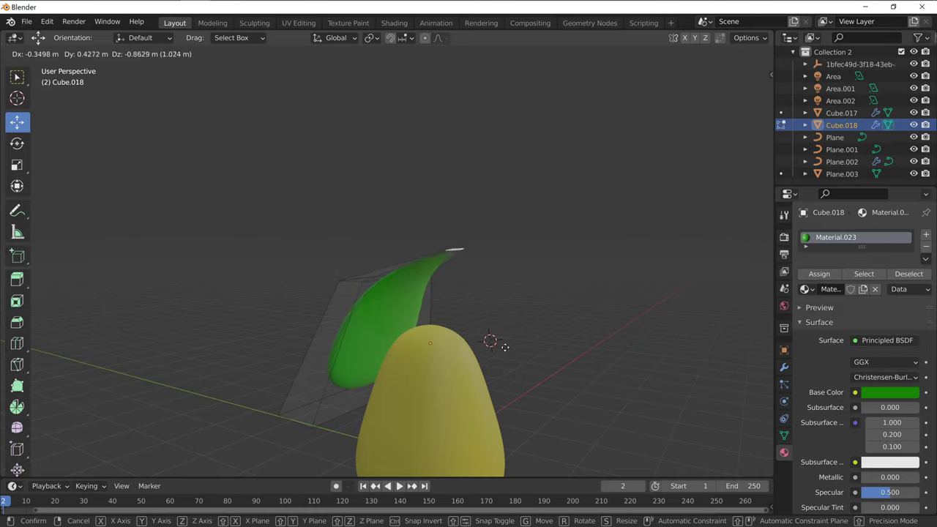
click(557, 355)
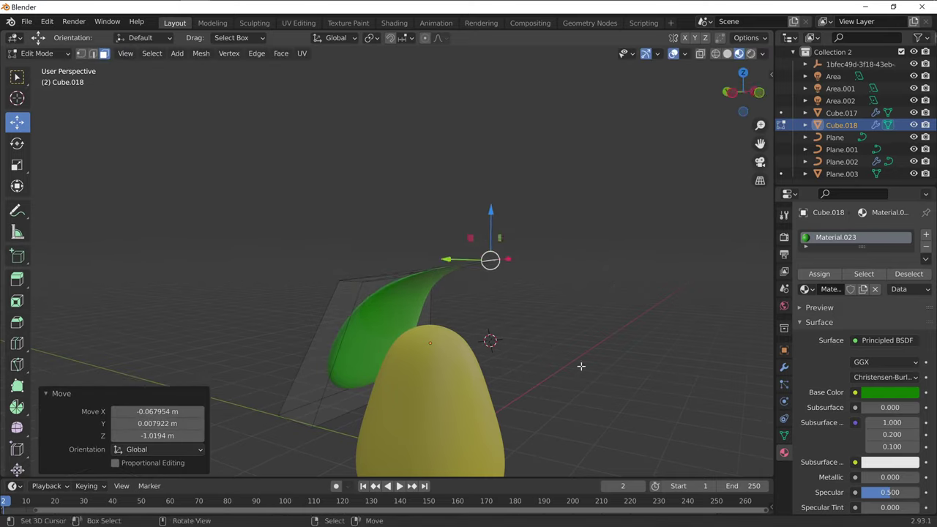
middle_drag(579, 366, 604, 356)
key(g)
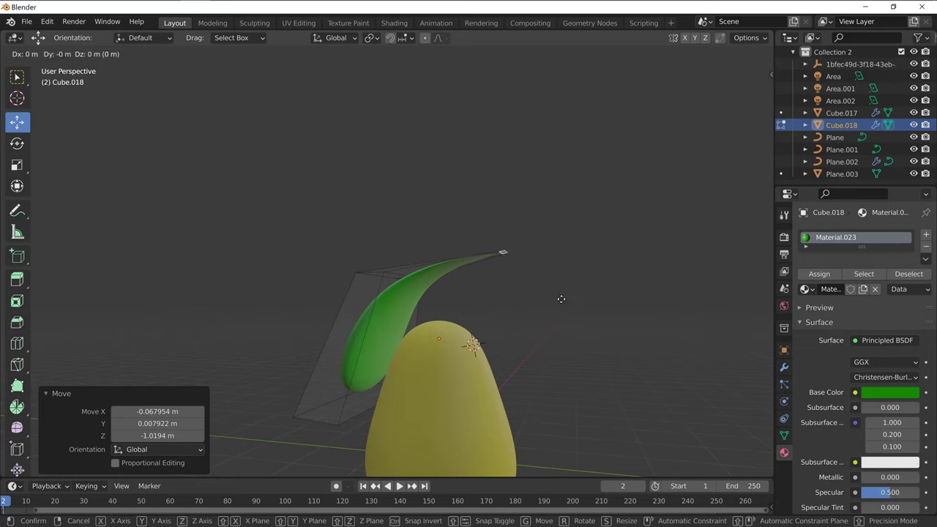
click(568, 282)
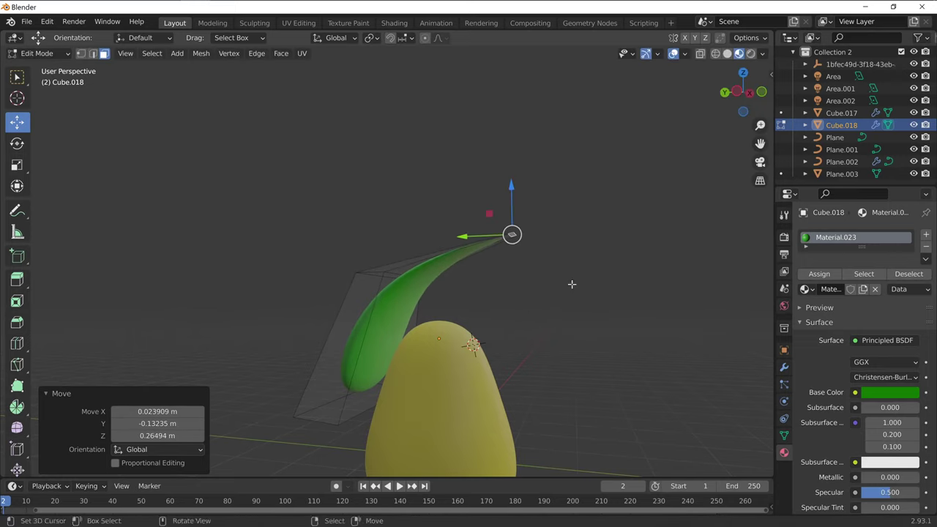
Step: Shrink the leaf tip in two small steps, then return to Object Mode
mouse_move(569, 282)
middle_down()
mouse_move(529, 387)
mouse_move(330, 358)
mouse_move(242, 385)
mouse_move(314, 295)
mouse_move(259, 308)
mouse_move(290, 276)
mouse_move(429, 366)
mouse_move(447, 403)
mouse_move(623, 451)
middle_up()
key(s)
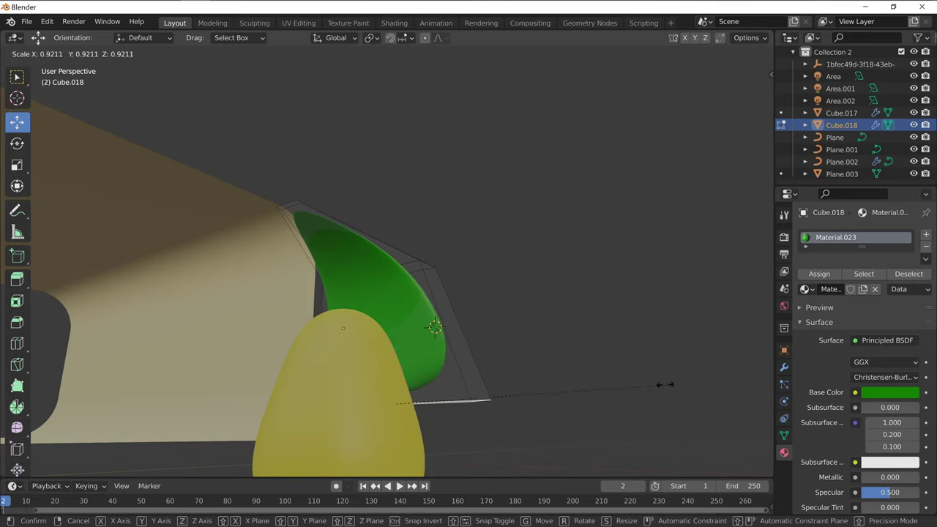
click(560, 387)
mouse_move(559, 387)
middle_down()
mouse_move(297, 335)
mouse_move(290, 314)
mouse_move(542, 408)
mouse_move(617, 397)
middle_up()
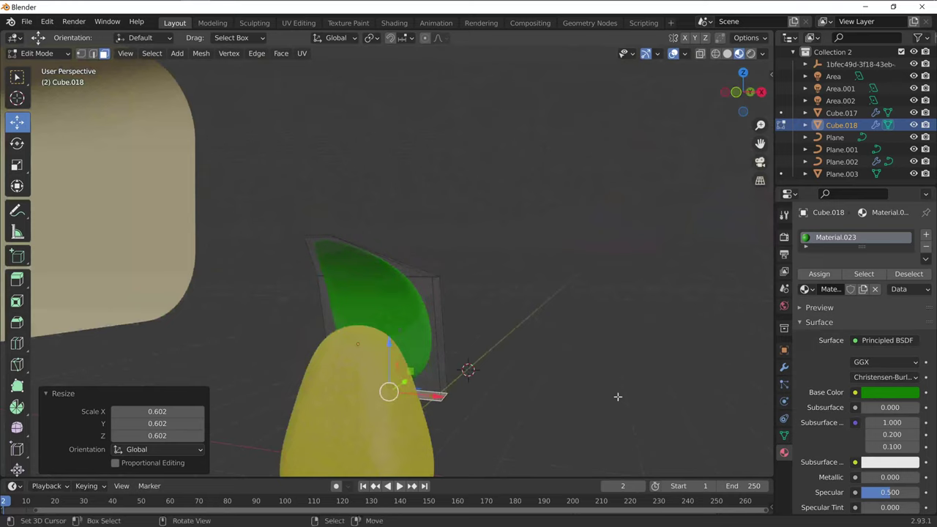
key(s)
click(653, 372)
mouse_move(656, 379)
middle_down()
mouse_move(527, 422)
mouse_move(37, 108)
middle_up()
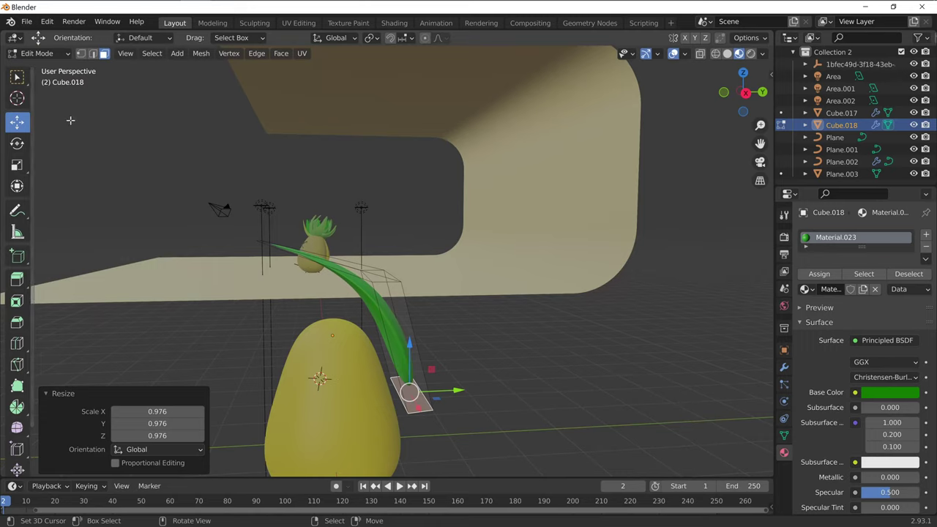
key(Tab)
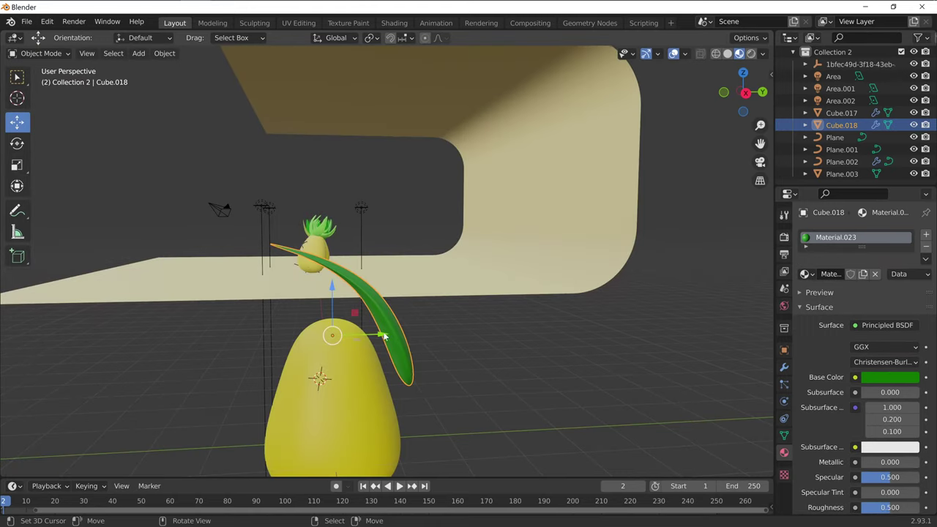
Step: Move the leaf along Y and rotate it 75.8° around Z
key(g)
key(y)
click(271, 367)
mouse_move(271, 367)
middle_down()
mouse_move(552, 370)
mouse_move(521, 342)
middle_up()
key(r)
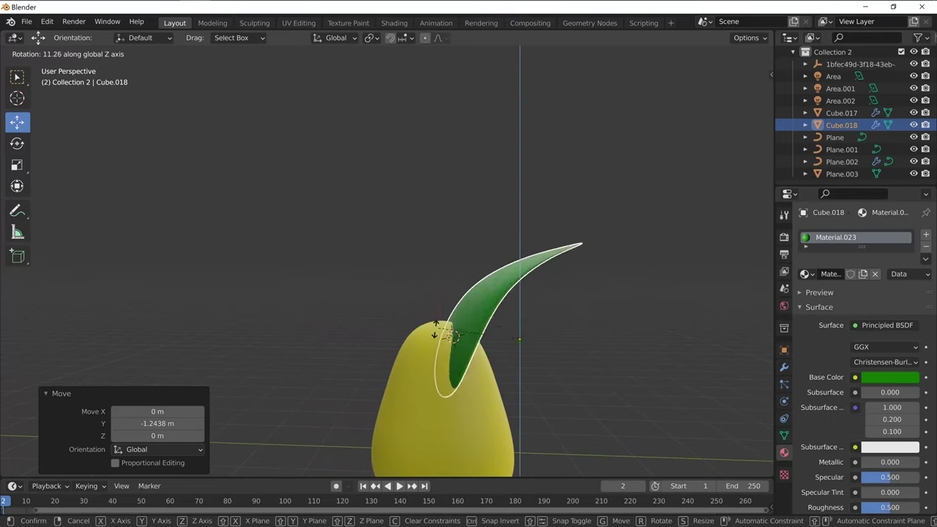
key(y)
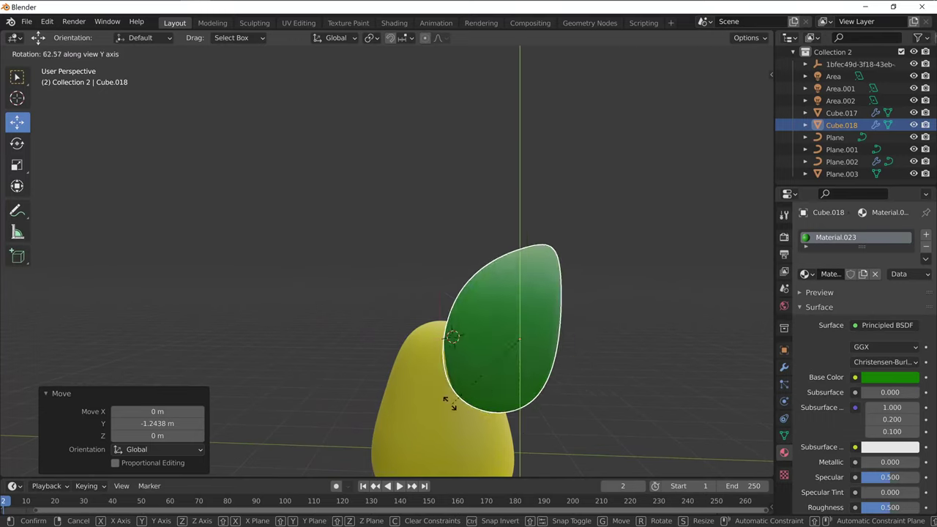
key(x)
key(z)
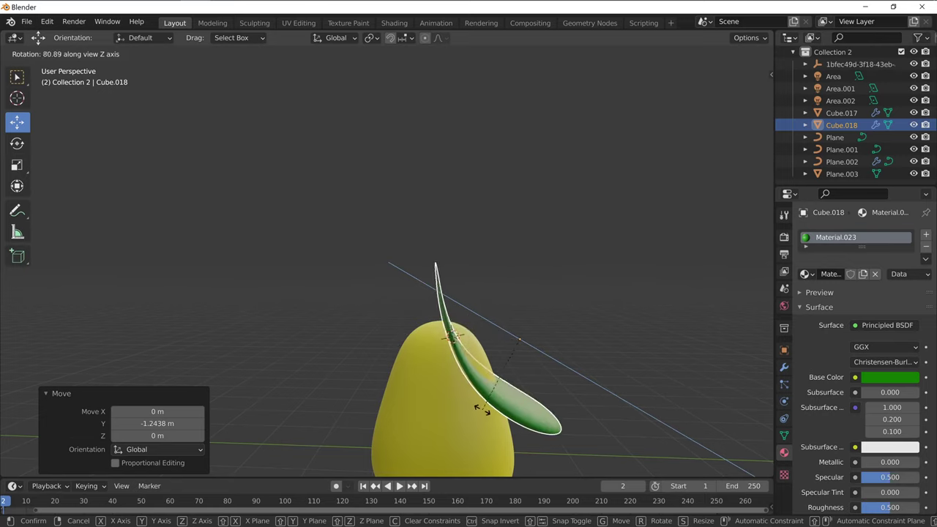
click(594, 365)
Step: Scale the leaf to 0.602 and place it on top of the yellow body
key(g)
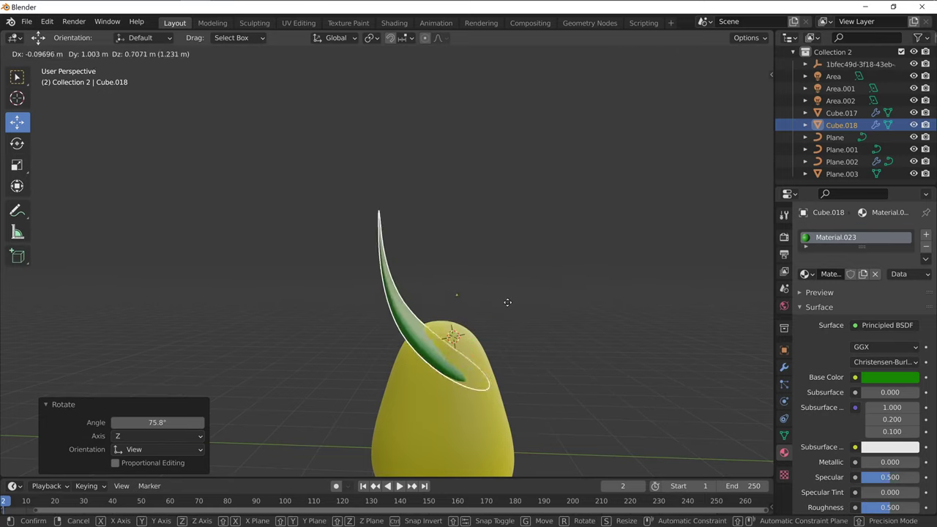
click(467, 259)
mouse_move(560, 295)
middle_down()
mouse_move(416, 344)
mouse_move(520, 345)
middle_up()
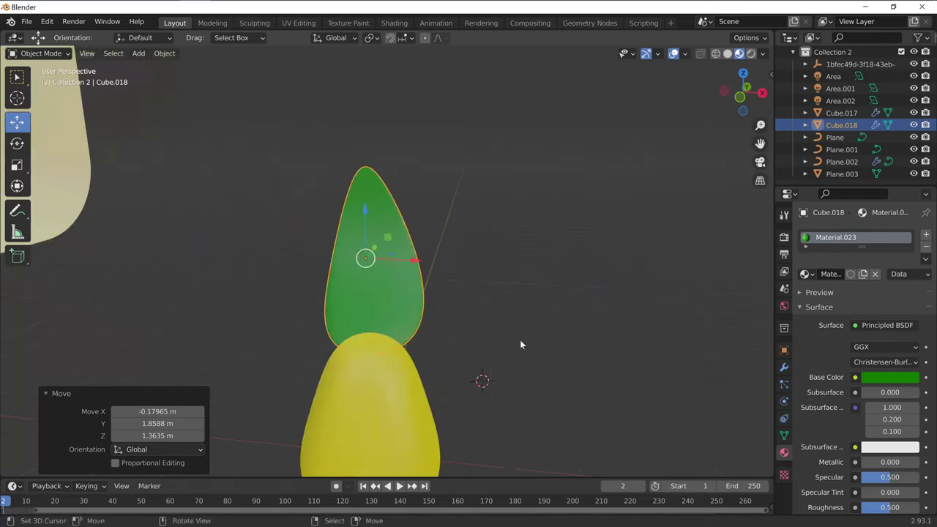
key(s)
click(506, 317)
middle_drag(488, 318, 534, 283)
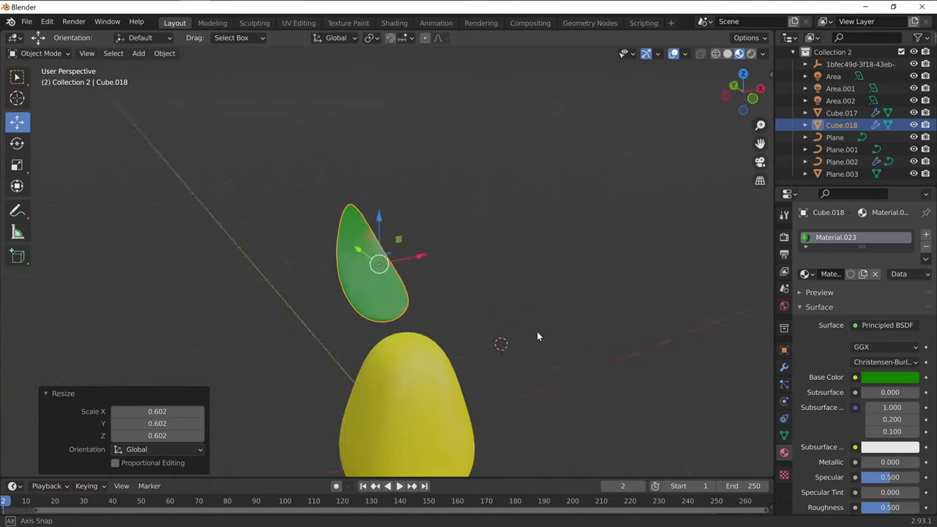
key(g)
click(556, 322)
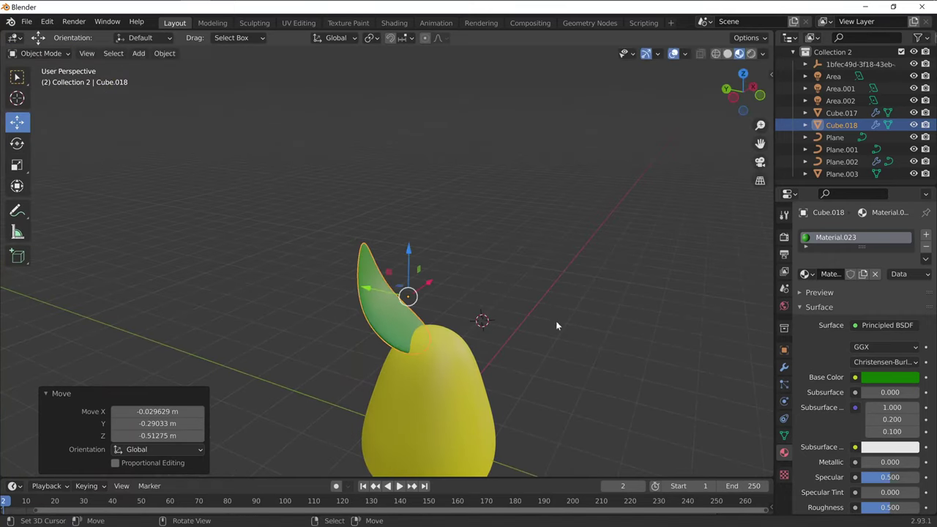
Step: Shift the leaf 0.14731 m along X and tilt it 7.04° around Y
mouse_move(556, 323)
middle_down()
mouse_move(499, 345)
mouse_move(522, 344)
mouse_move(504, 344)
middle_up()
key(g)
key(x)
click(502, 366)
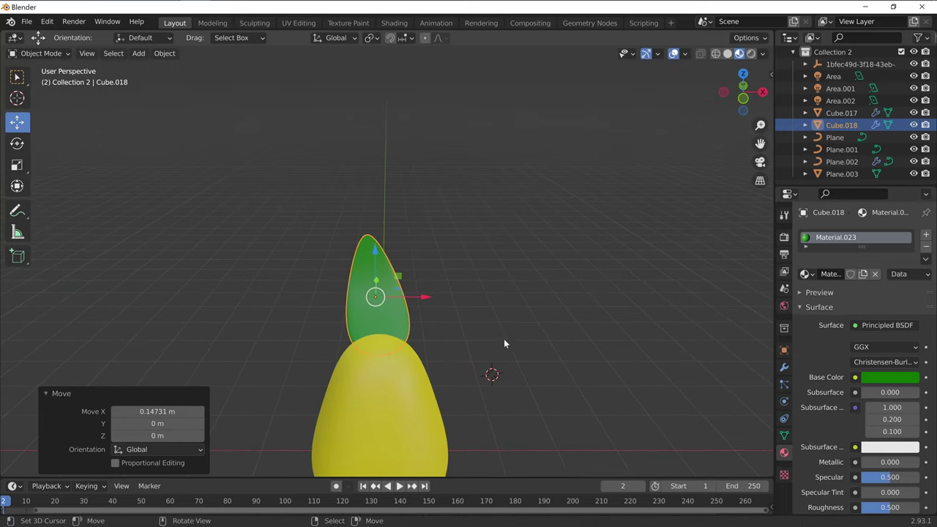
click(28, 147)
drag(414, 279, 439, 297)
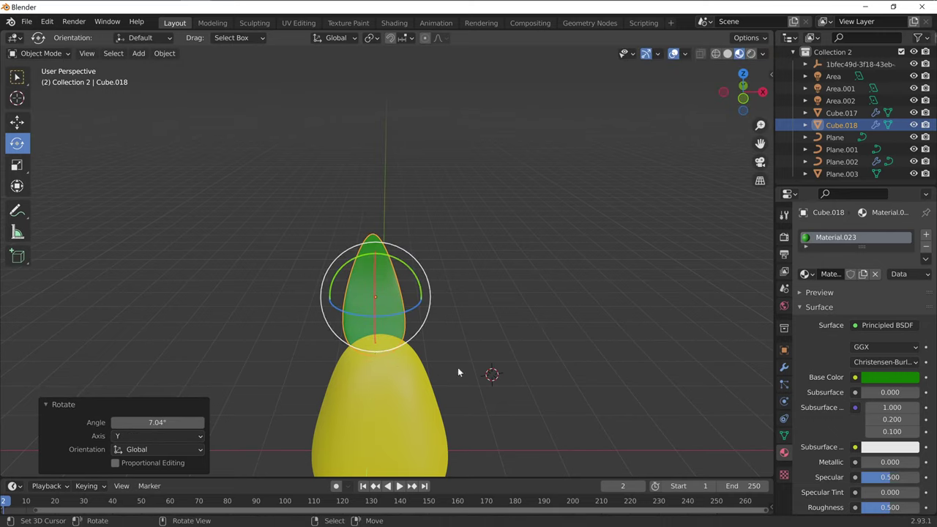
middle_drag(458, 372, 539, 343)
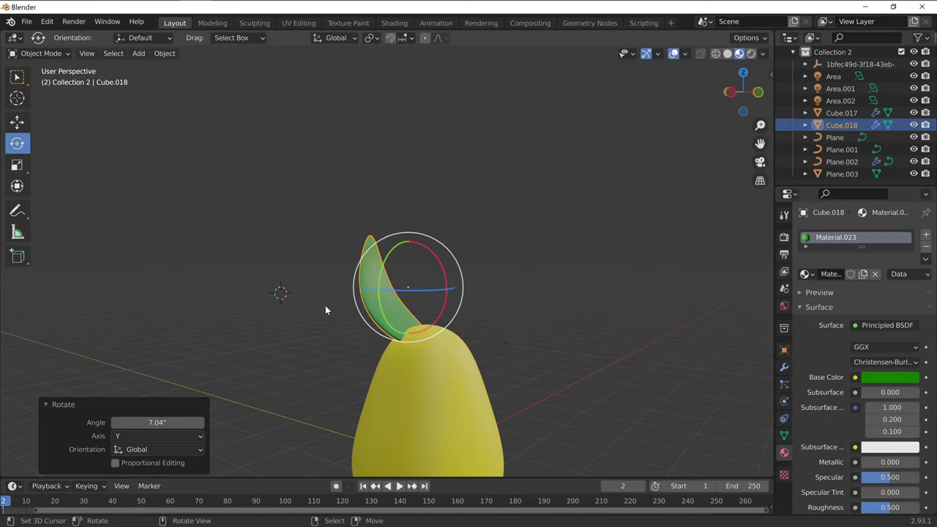
Step: Paste three copies of the leaf, spinning each around the vertical axis into a crown
key(ctrl+c)
key(ctrl+v)
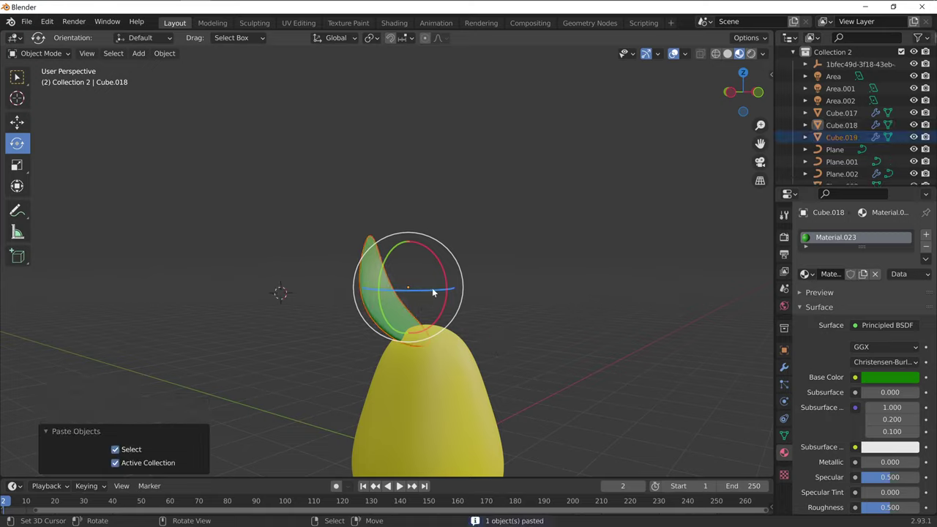
mouse_move(432, 290)
mouse_down()
mouse_move(408, 301)
mouse_move(422, 289)
mouse_move(448, 293)
mouse_move(359, 289)
mouse_up()
key(ctrl+c)
key(ctrl+v)
key(ctrl+c)
key(ctrl+v)
middle_drag(421, 350, 522, 359)
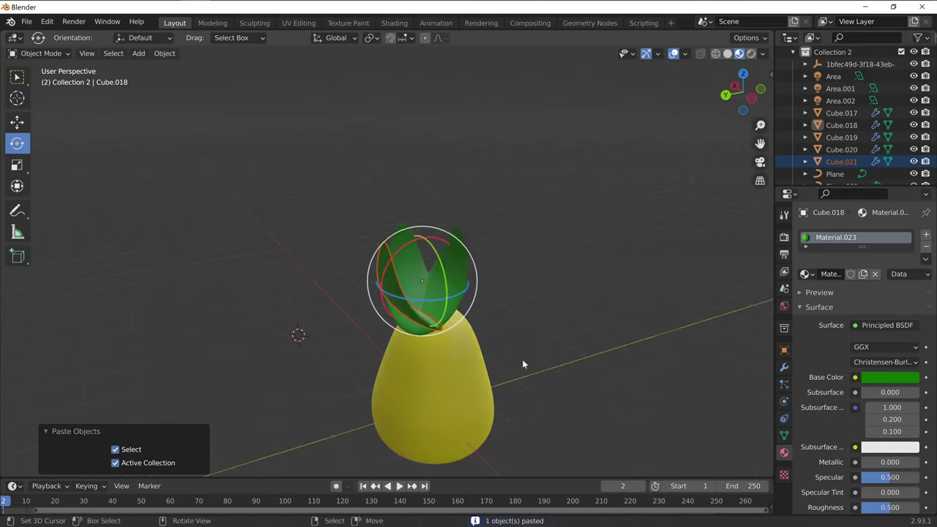
drag(463, 293, 438, 233)
middle_drag(500, 316, 419, 285)
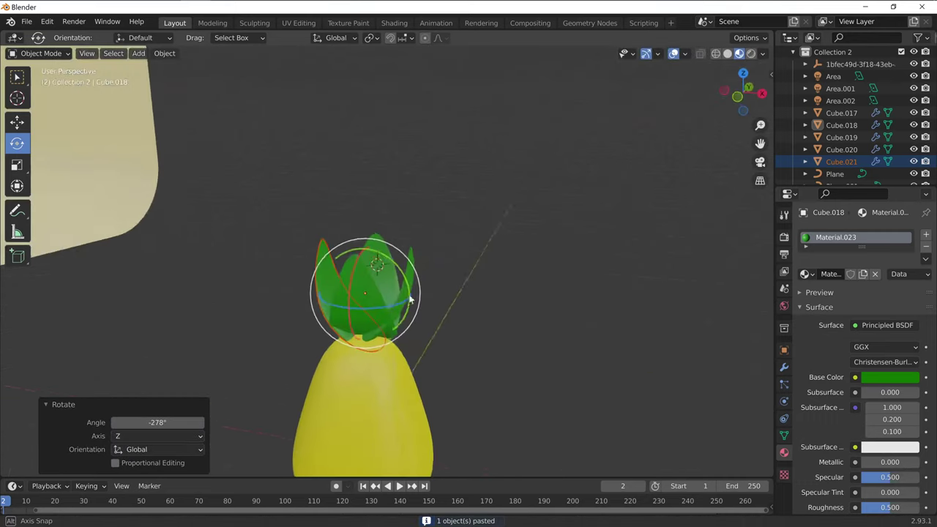
scroll(419, 284, up, 2)
Step: Select the four leaves and lower them back over the pineapple body
click(421, 425)
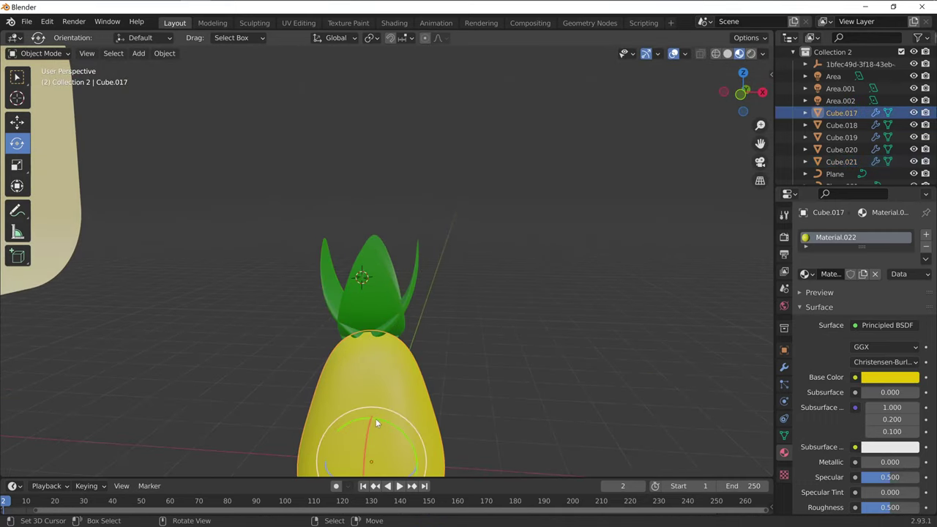
middle_drag(421, 425, 503, 332)
drag(347, 266, 455, 313)
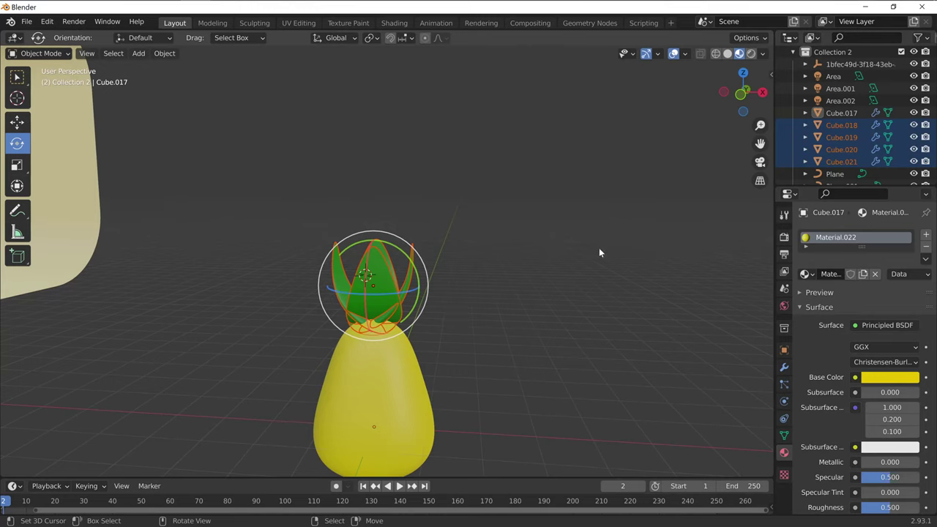
middle_drag(599, 253, 481, 256)
click(19, 125)
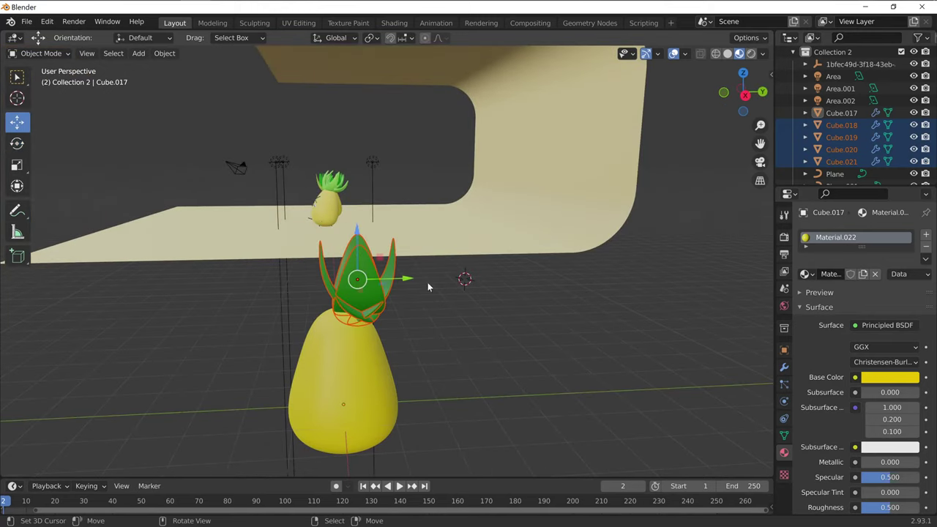
mouse_move(412, 281)
mouse_down()
mouse_move(349, 242)
mouse_move(342, 265)
mouse_up()
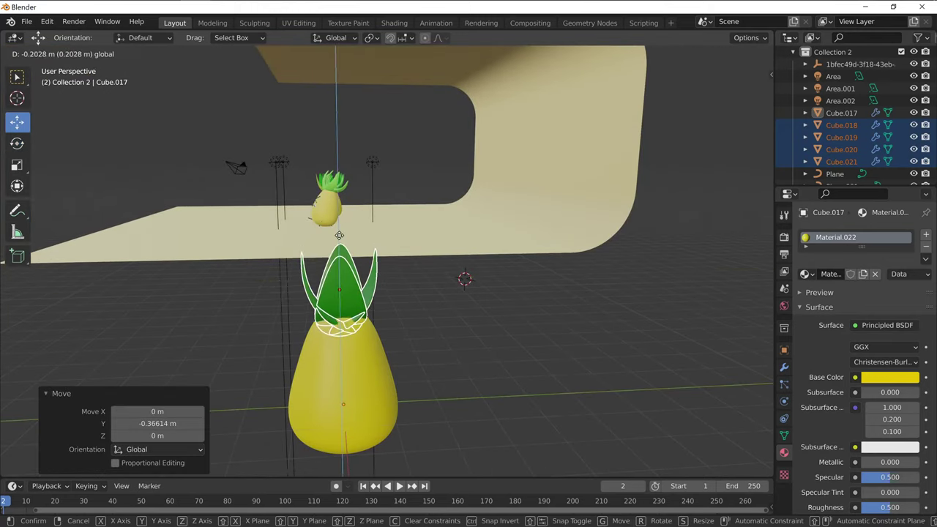
middle_drag(439, 345, 610, 388)
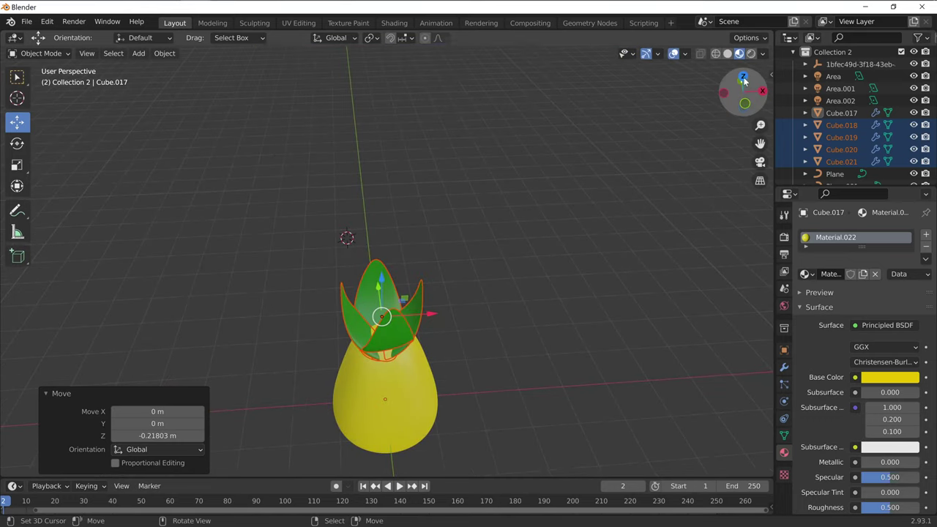
Step: From top view, push the upper and right leaves outward from the centre
click(743, 77)
click(741, 94)
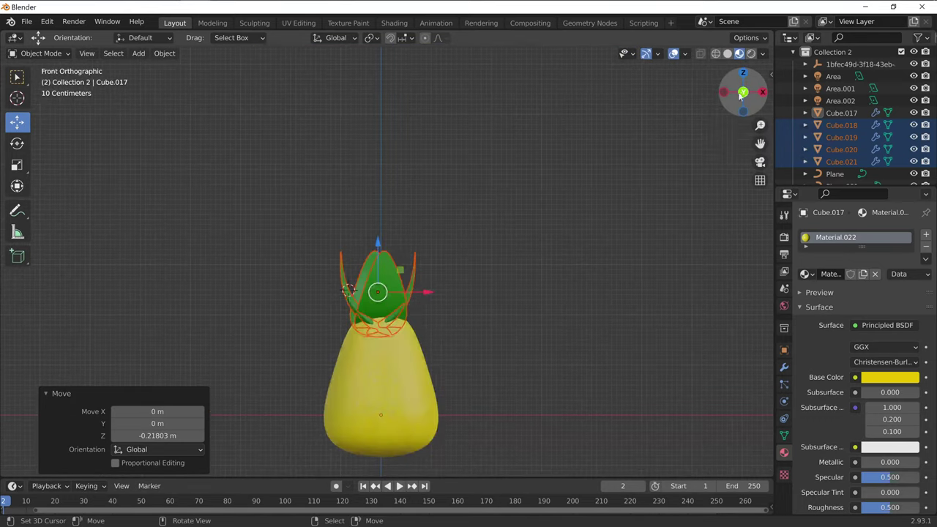
click(745, 74)
scroll(491, 340, up, 4)
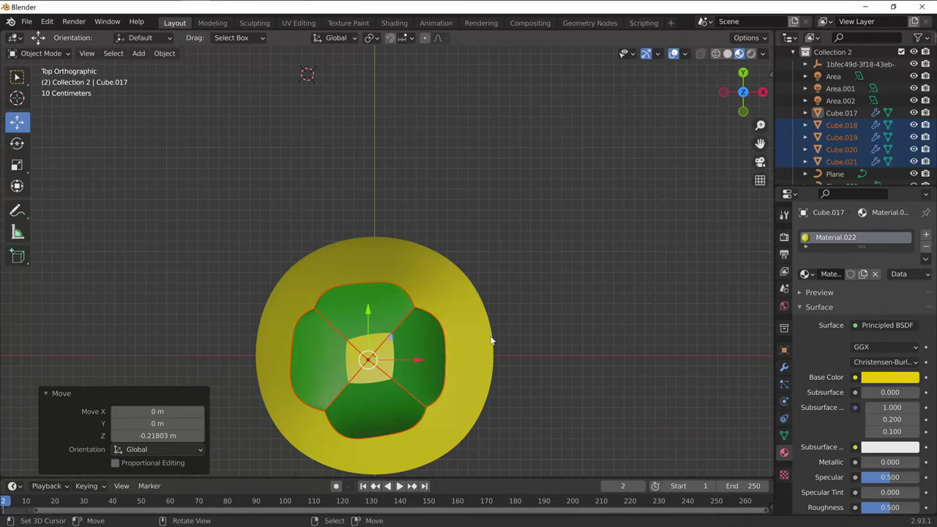
shift+right_click(508, 283)
click(360, 299)
drag(378, 320, 379, 287)
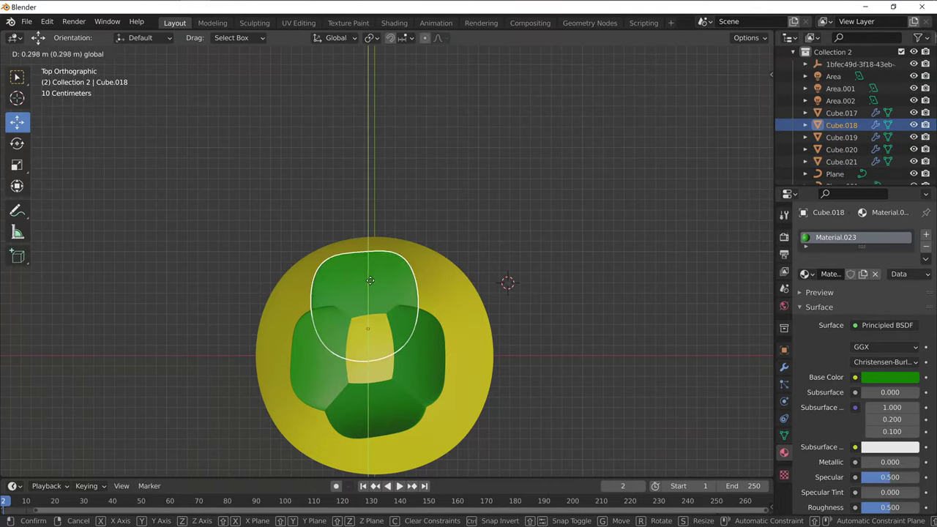
click(441, 356)
drag(417, 359, 460, 359)
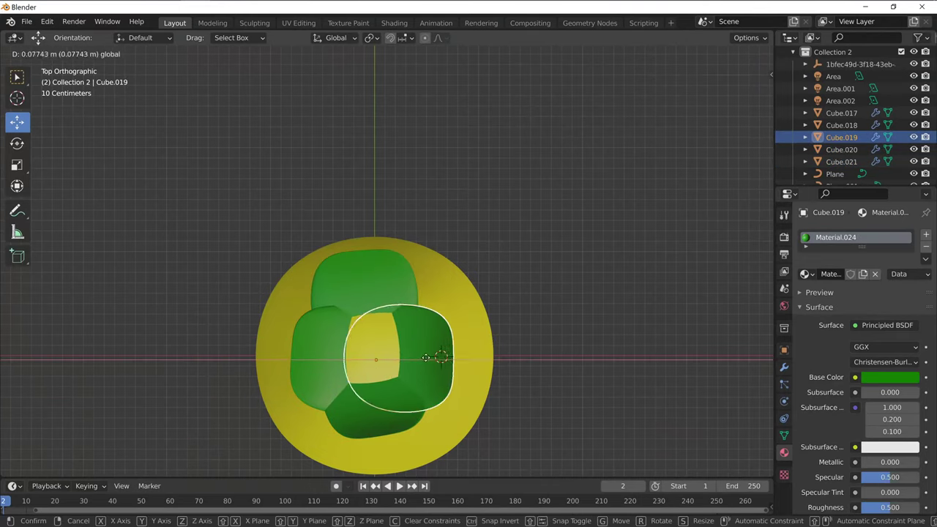
Step: Push the bottom and left leaves outward, then select all four leaves
click(361, 421)
mouse_move(373, 358)
mouse_down()
mouse_move(320, 364)
mouse_move(375, 363)
mouse_up()
click(298, 338)
mouse_move(375, 363)
middle_down()
mouse_move(640, 307)
mouse_move(621, 210)
mouse_move(546, 271)
mouse_move(517, 315)
mouse_move(528, 324)
mouse_move(455, 266)
middle_up()
scroll(517, 315, up, 2)
mouse_move(455, 261)
mouse_down()
mouse_move(315, 283)
mouse_move(289, 307)
mouse_up()
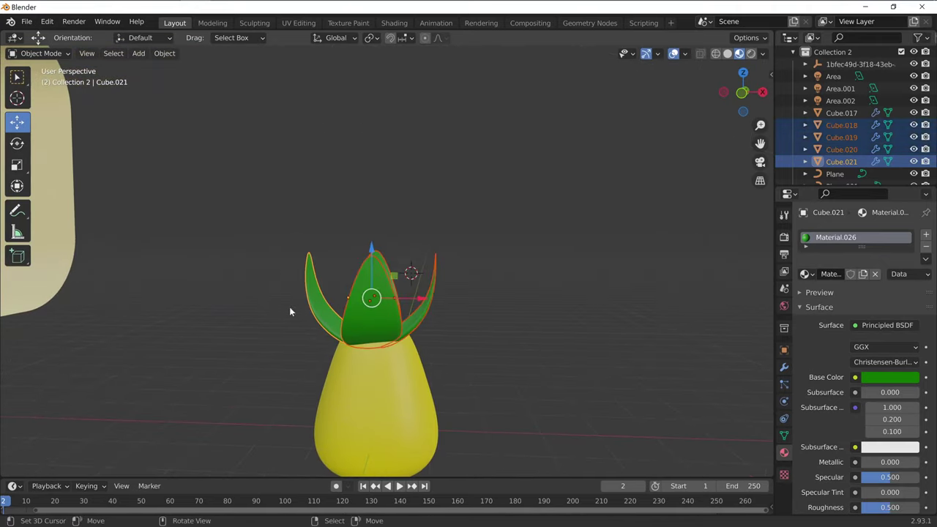
middle_drag(607, 310, 542, 338)
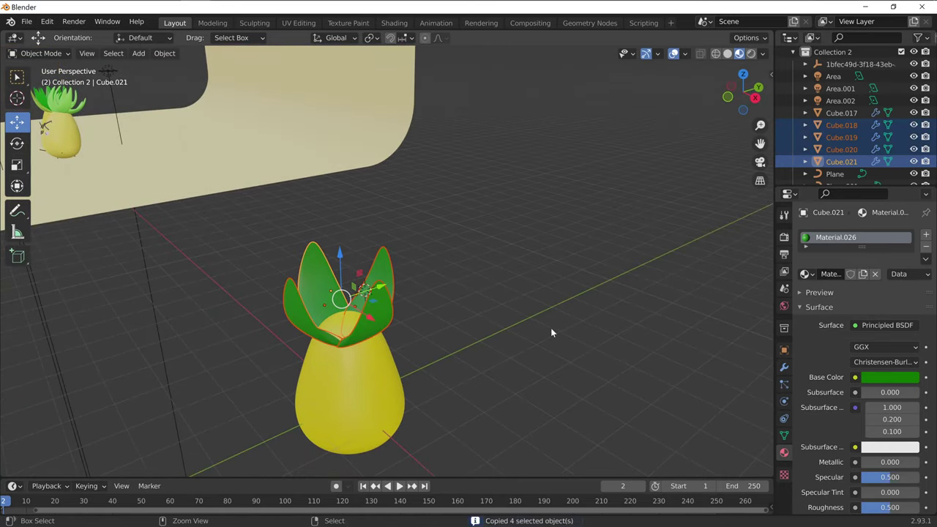
Step: Paste a copy of the four leaves and shrink it to 0.778
key(ctrl+v)
middle_drag(496, 306, 566, 310)
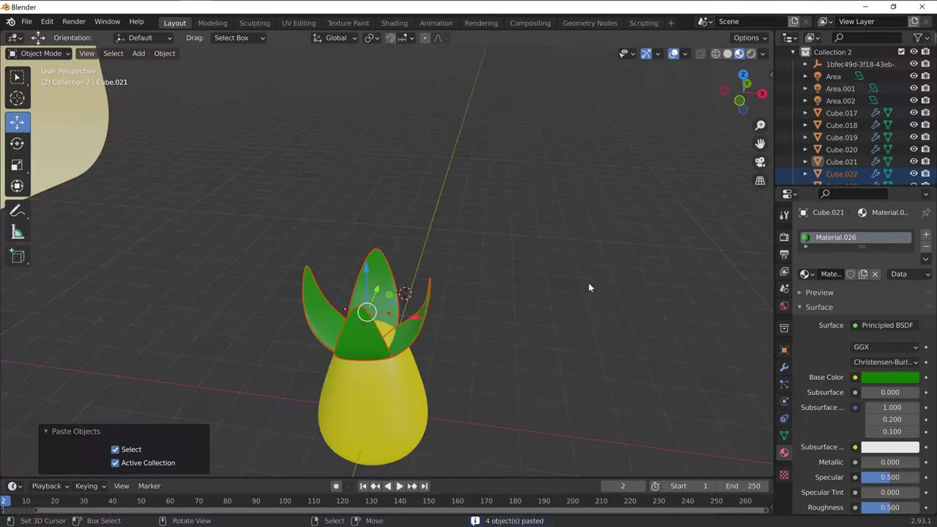
key(s)
click(538, 296)
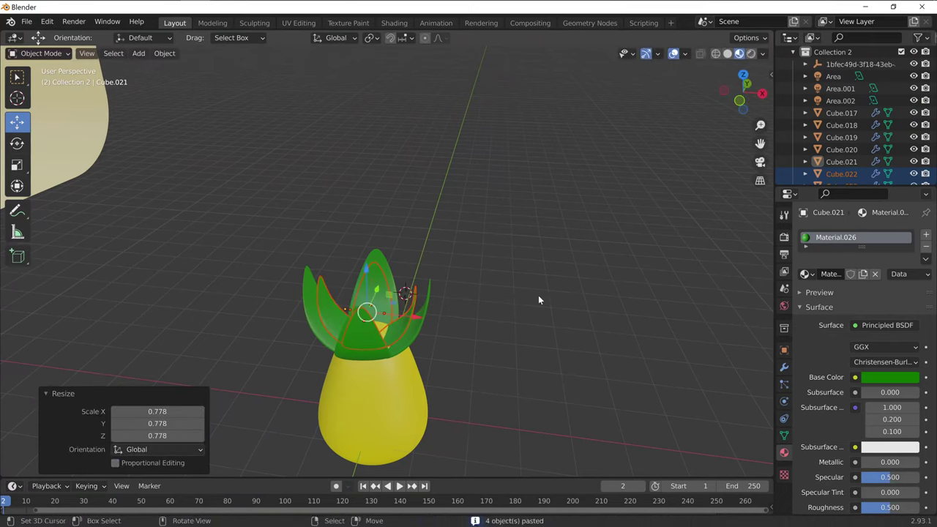
middle_drag(538, 300, 443, 367)
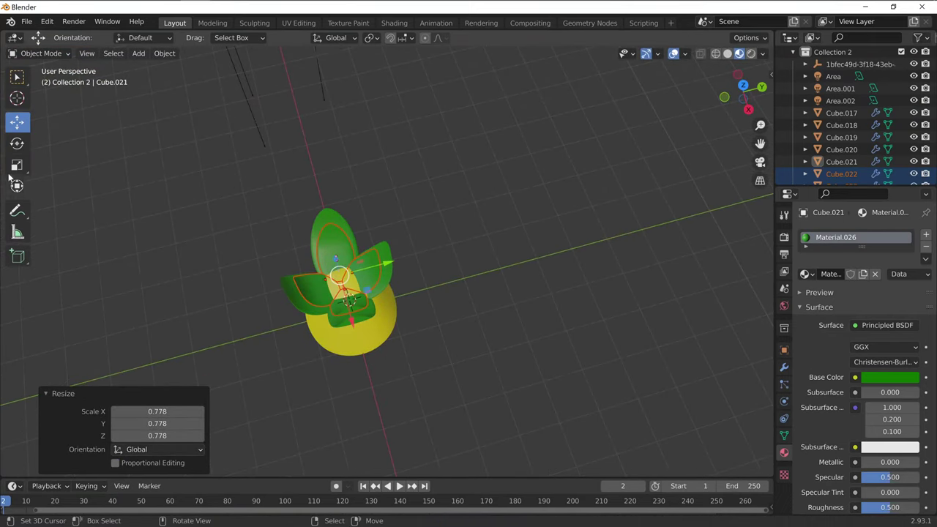
Step: Turn the new leaves 6.17° around the vertical axis
click(17, 143)
drag(377, 299, 507, 307)
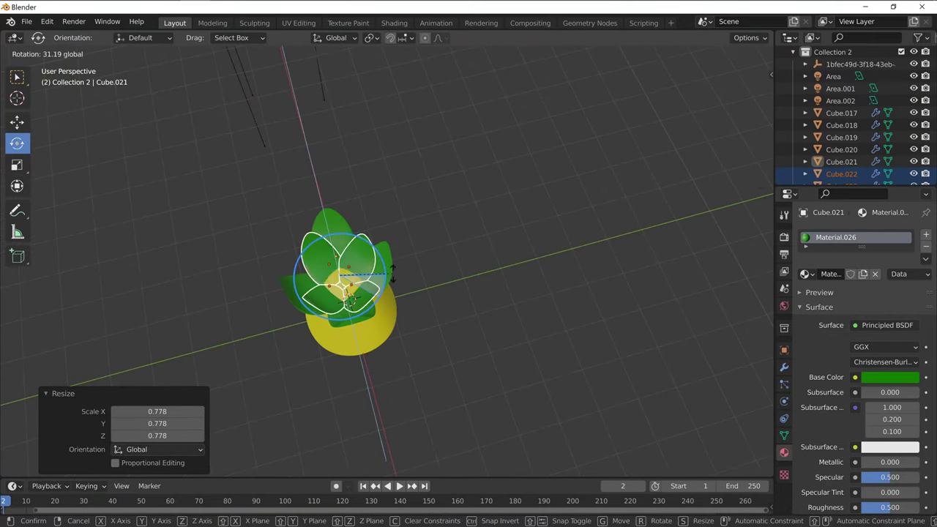
mouse_move(506, 308)
middle_down()
mouse_move(599, 197)
mouse_move(438, 327)
mouse_move(331, 311)
middle_up()
scroll(438, 327, up, 2)
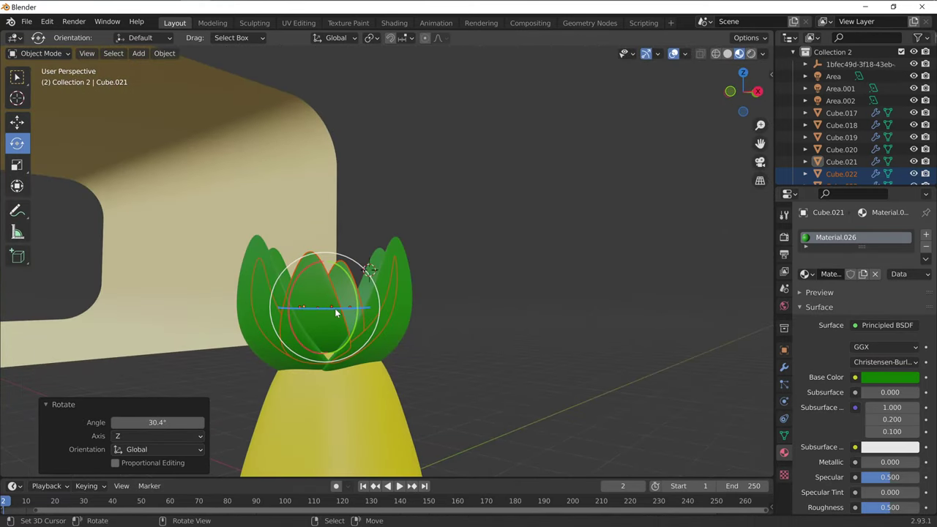
drag(336, 313, 350, 312)
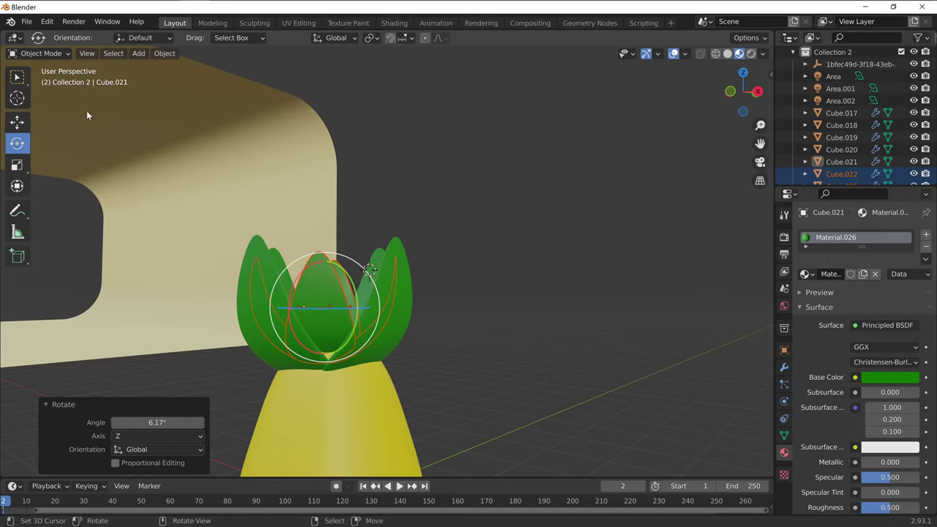
Step: Enlarge the new leaves slightly to 1.028, then deselect them
mouse_move(352, 236)
middle_down()
mouse_move(596, 333)
mouse_move(692, 349)
mouse_move(668, 304)
mouse_move(657, 313)
middle_up()
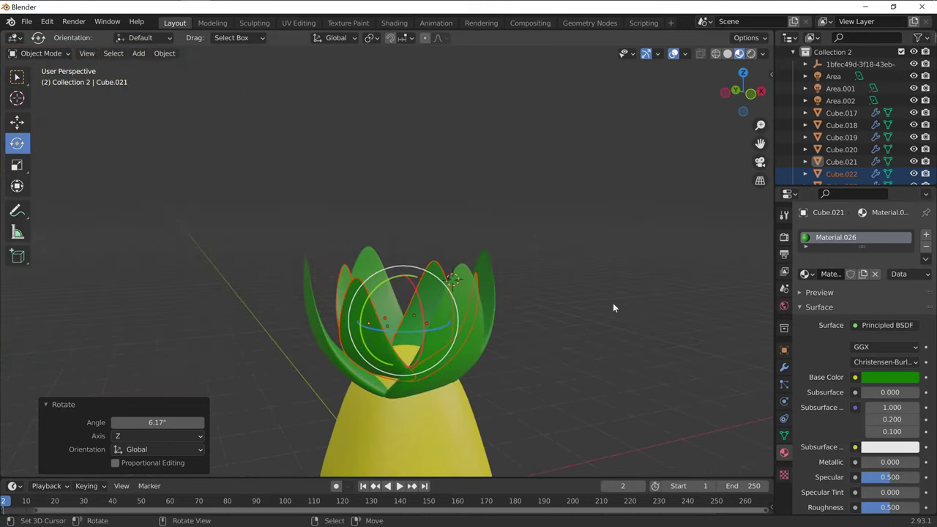
key(s)
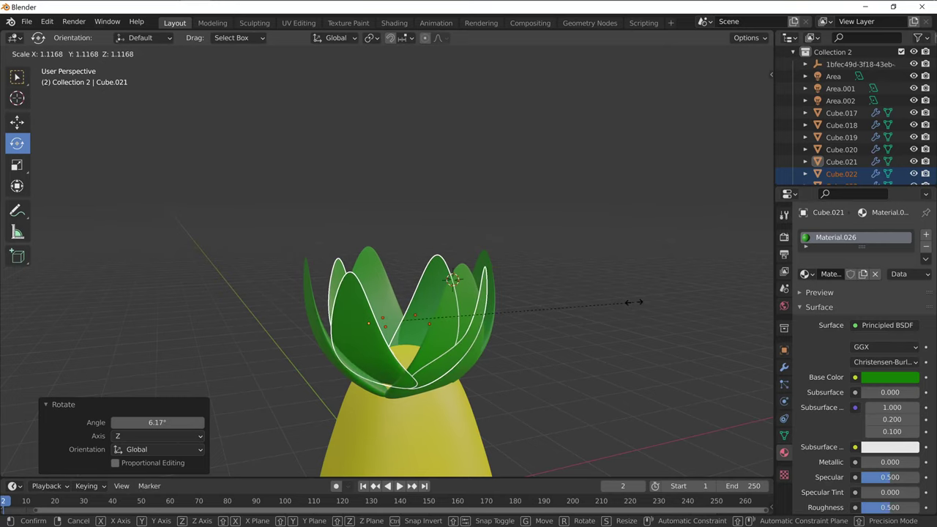
click(613, 306)
mouse_move(612, 305)
middle_down()
mouse_move(537, 371)
mouse_move(535, 350)
mouse_move(569, 297)
mouse_move(490, 330)
mouse_move(540, 319)
mouse_move(535, 353)
mouse_move(520, 357)
mouse_move(537, 341)
mouse_move(496, 372)
middle_up()
click(535, 352)
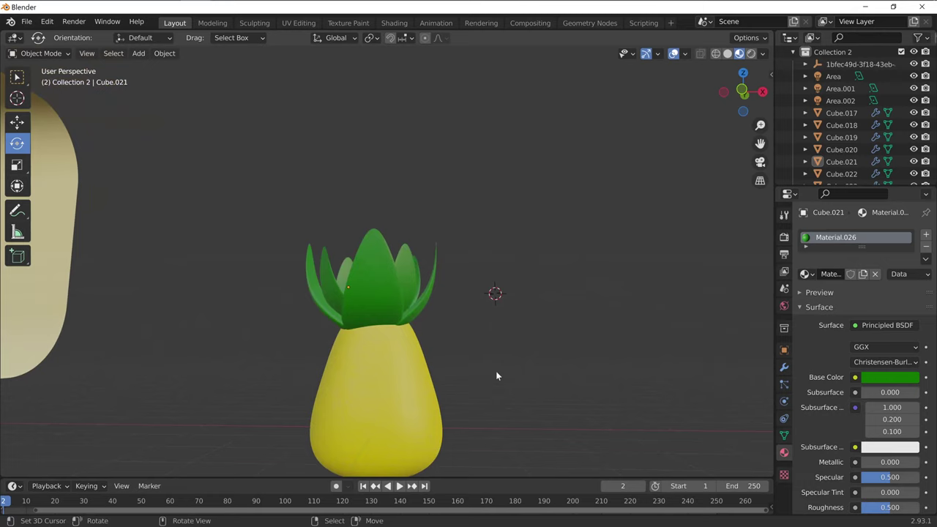
Step: Inspect the pineapple from the front, side, back, top and bottom views
click(742, 89)
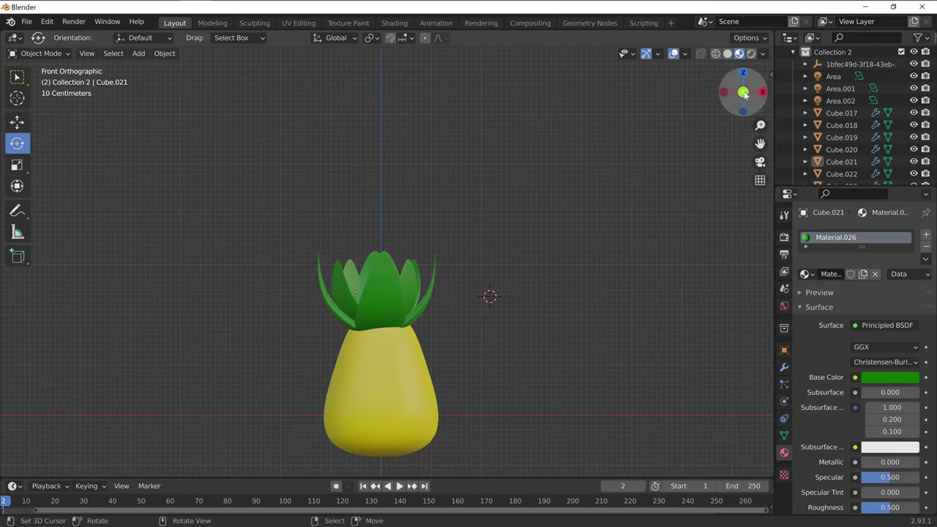
mouse_move(586, 258)
middle_down()
mouse_move(506, 335)
mouse_move(588, 268)
mouse_move(399, 311)
mouse_move(572, 285)
middle_up()
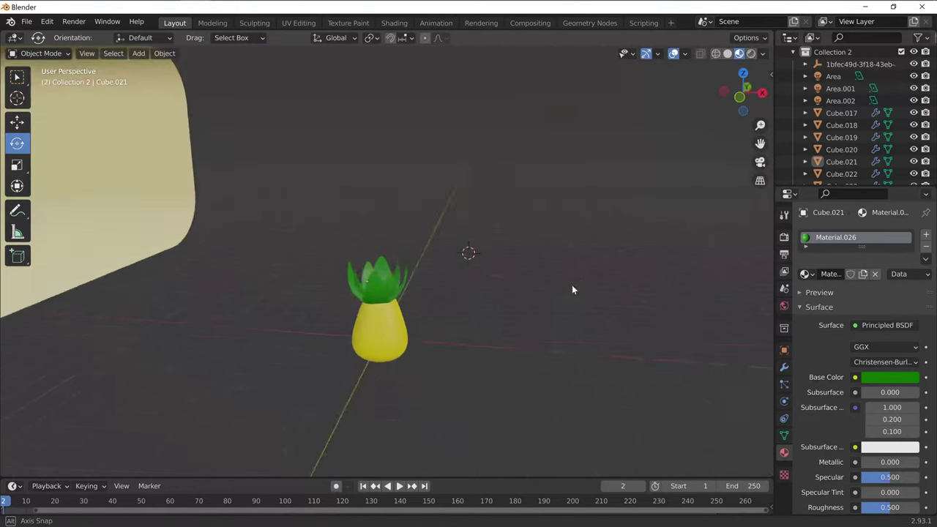
click(743, 95)
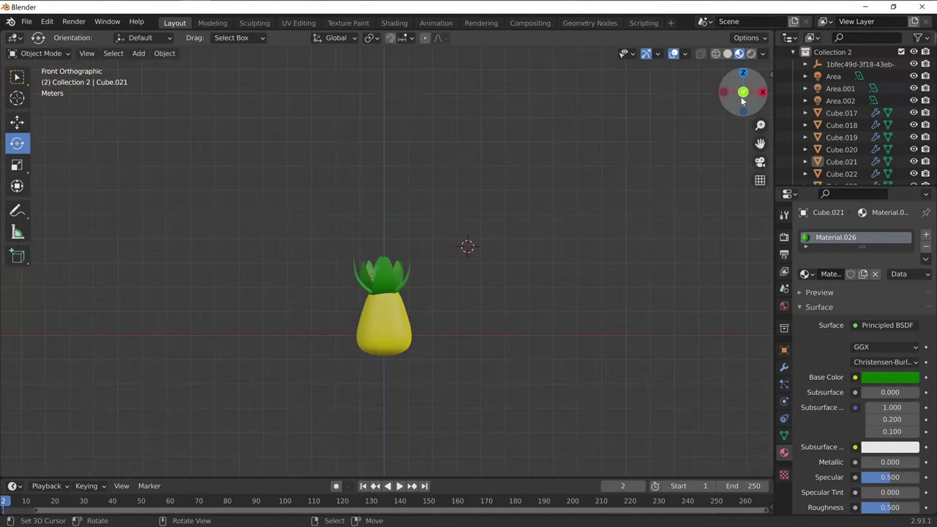
click(761, 94)
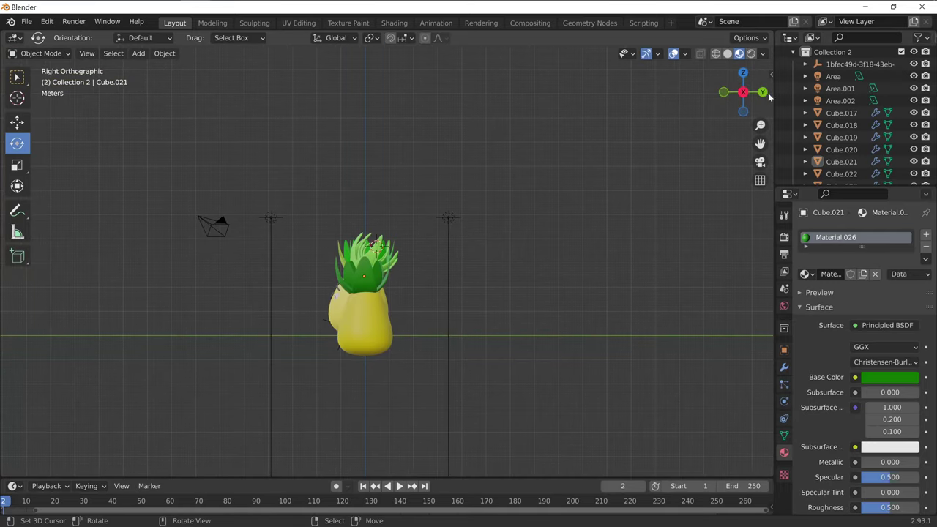
click(763, 92)
click(763, 93)
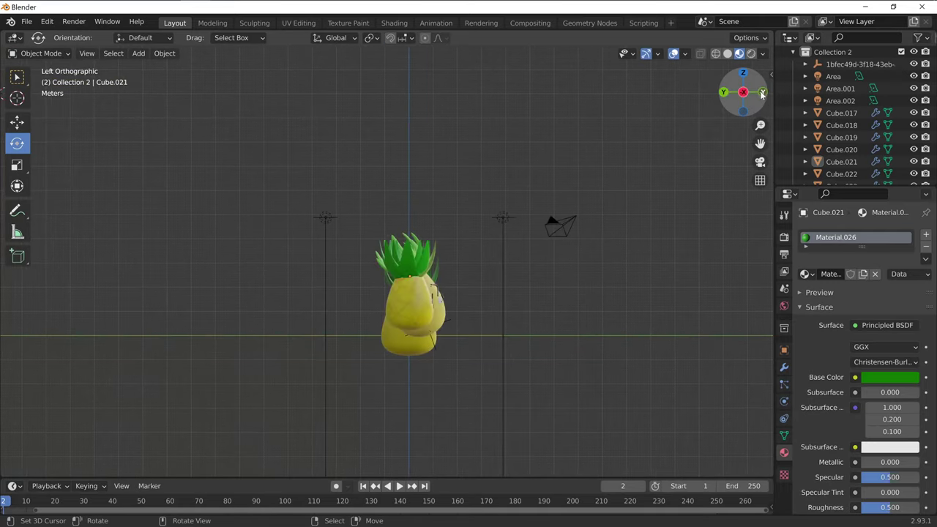
click(744, 75)
click(743, 91)
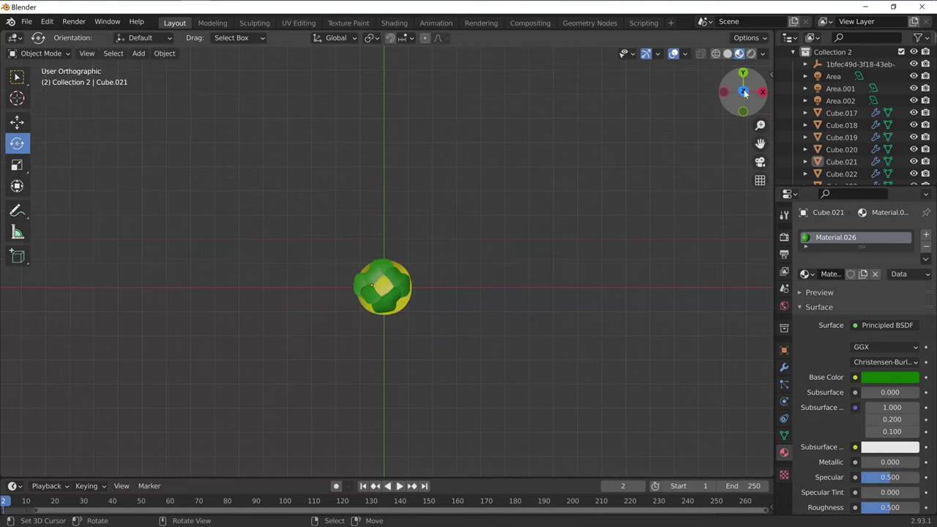
click(724, 92)
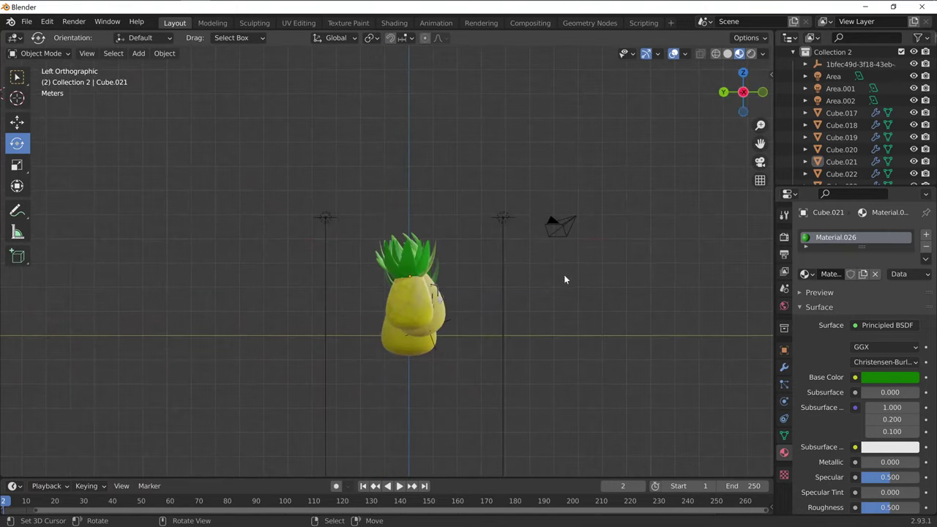
click(762, 93)
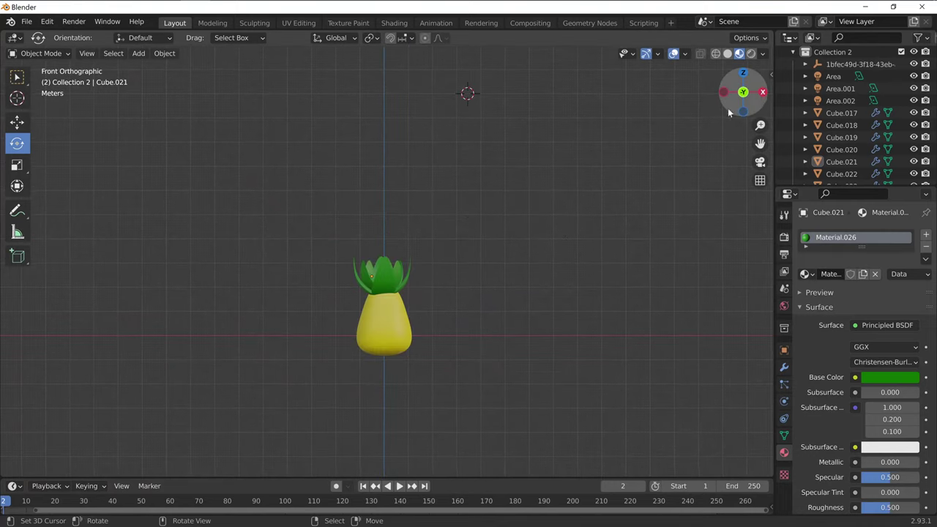
Step: Zoom and pan onto the pineapple, then bring up the Add menu's mesh list
scroll(415, 277, down, 2)
scroll(415, 277, down, 3)
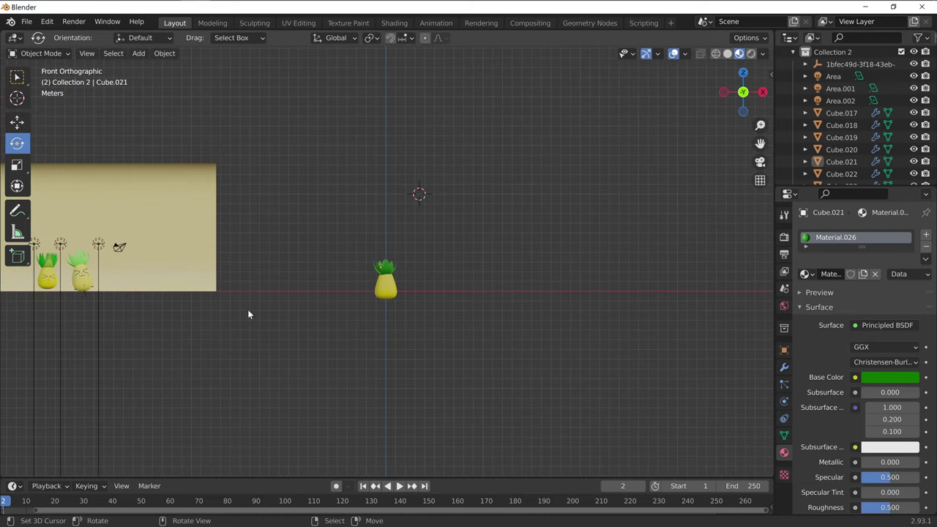
scroll(288, 315, up, 3)
scroll(349, 336, up, 3)
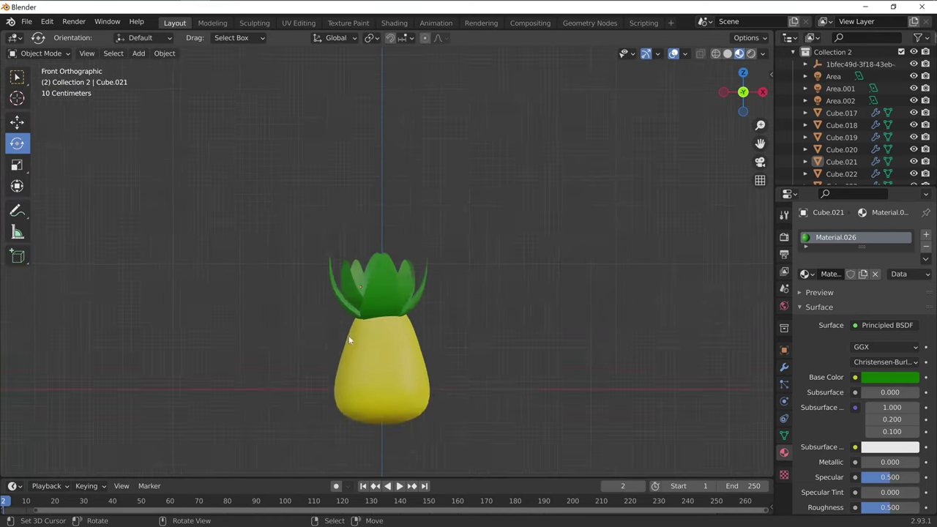
scroll(467, 331, up, 2)
scroll(610, 233, up, 2)
scroll(513, 278, up, 2)
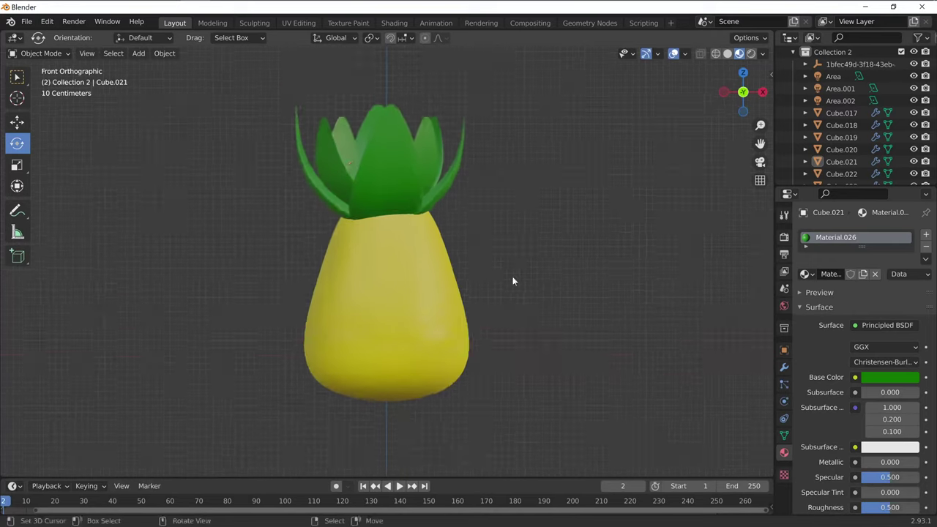
scroll(571, 310, up, 2)
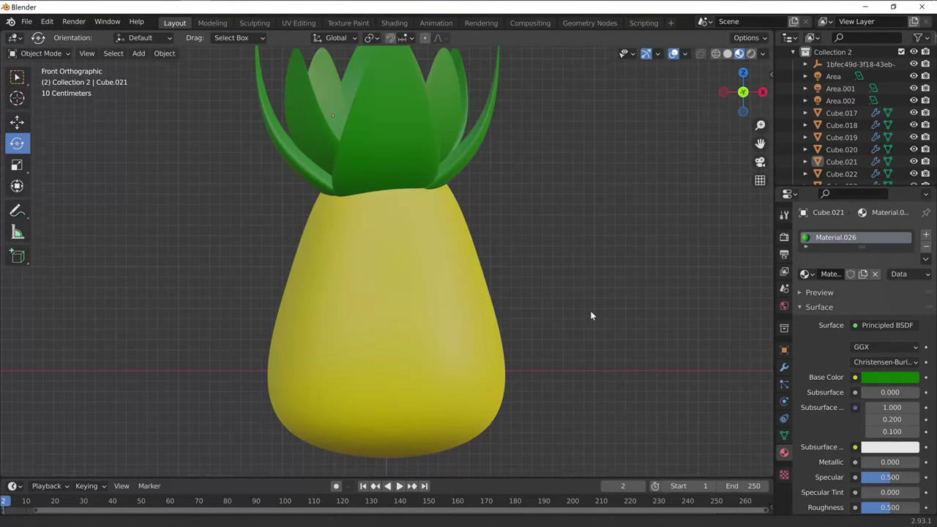
shift+middle_drag(590, 310, 597, 321)
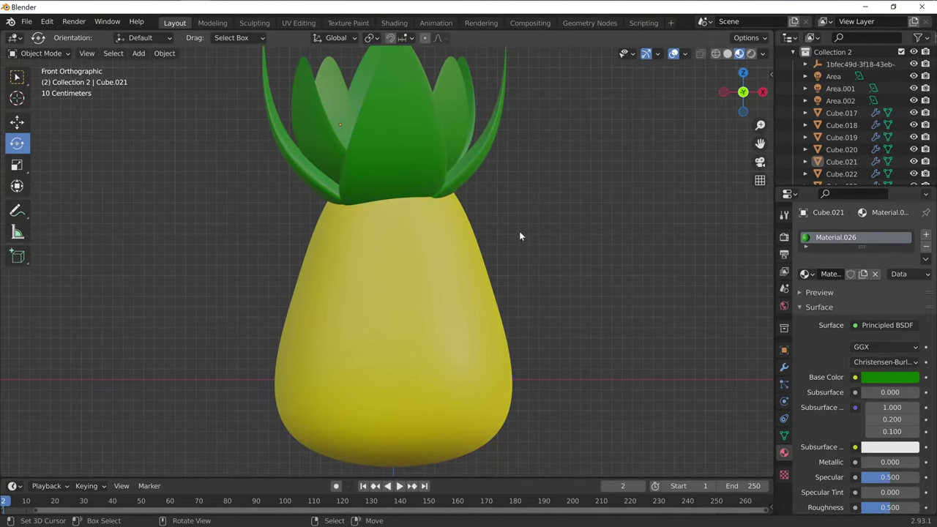
click(137, 54)
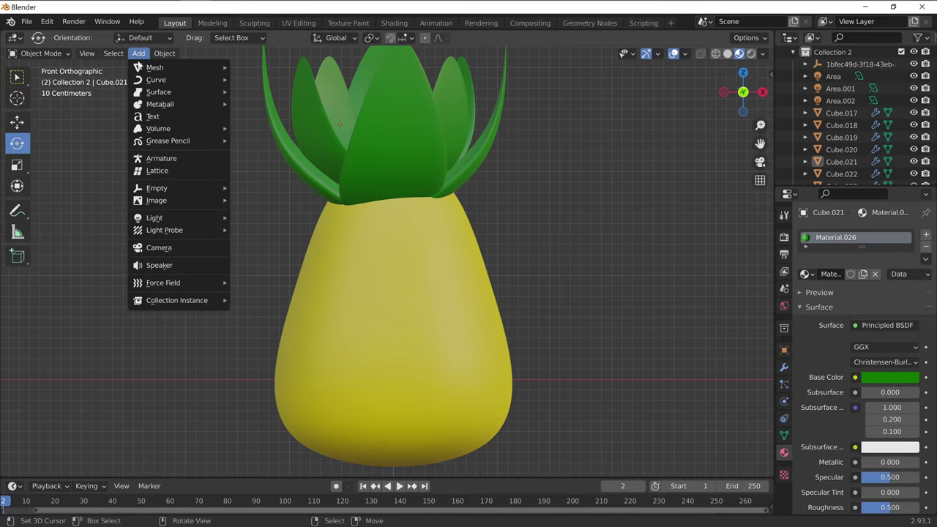
mouse_move(154, 68)
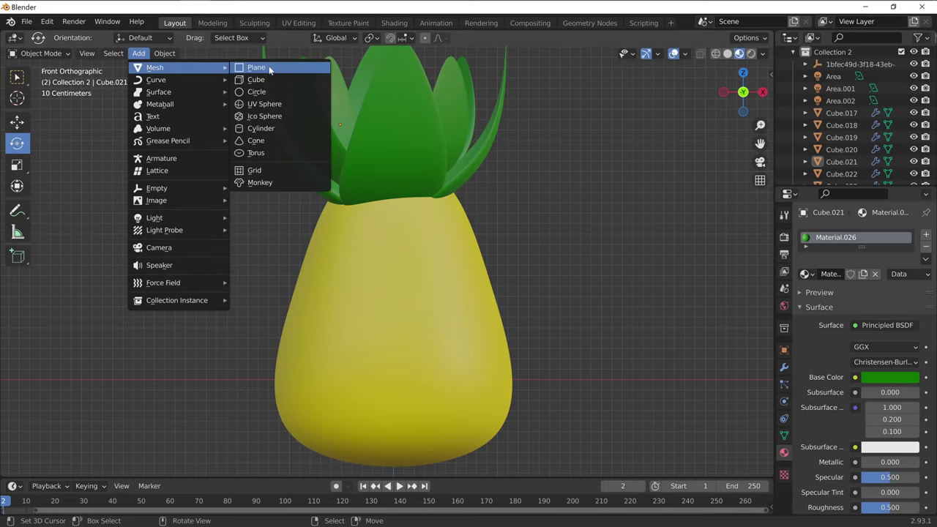
Step: Add a plane and set its X, Y and Z location to 0
click(256, 67)
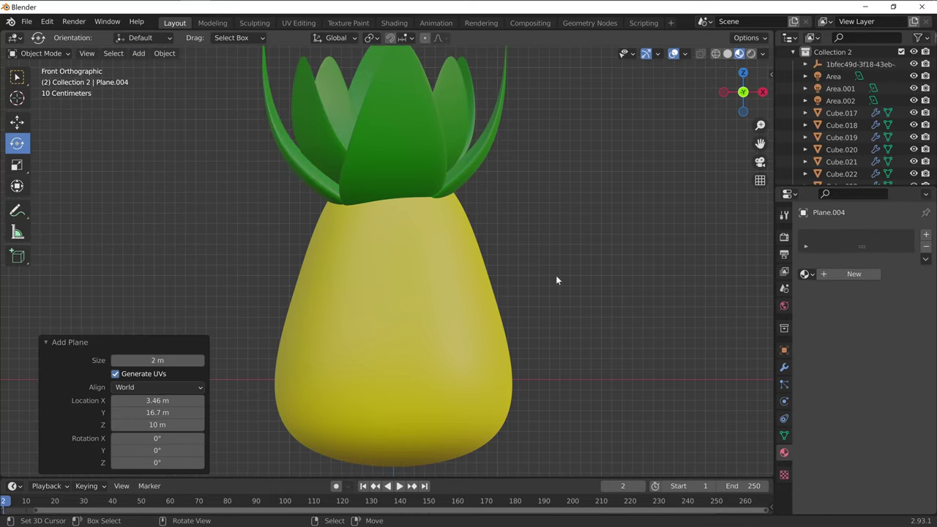
click(784, 351)
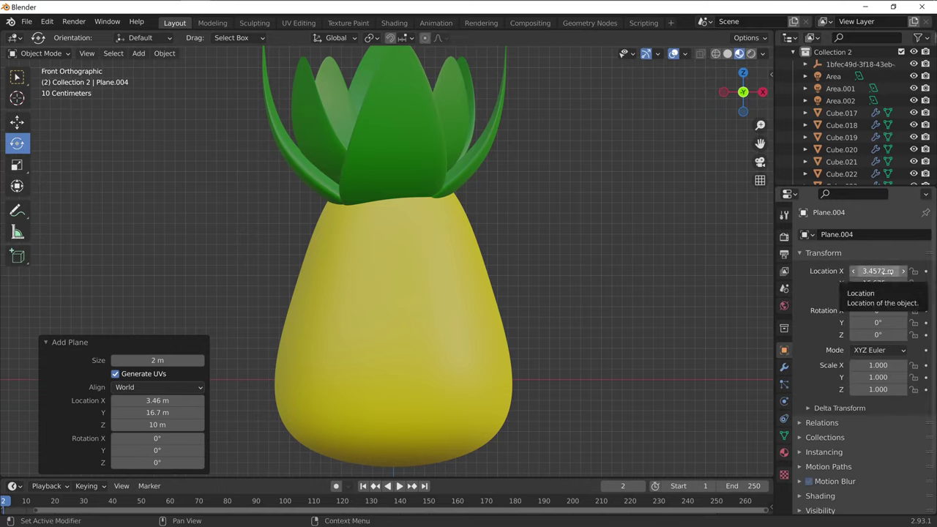
click(888, 271)
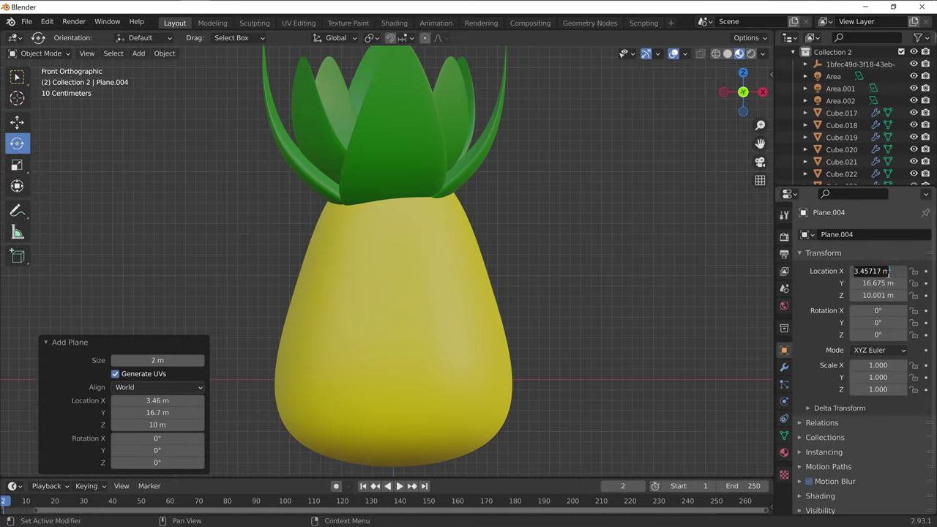
double_click(880, 283)
text(0)
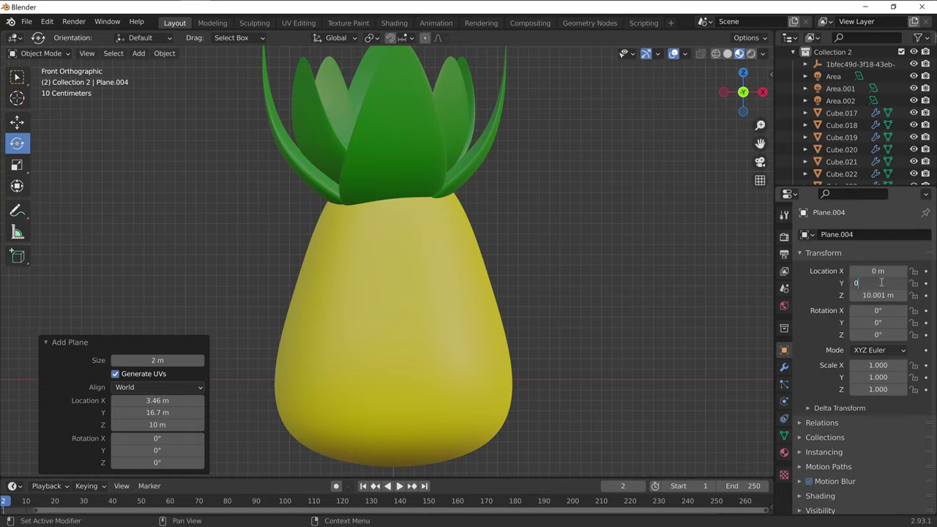
double_click(880, 295)
text(0)
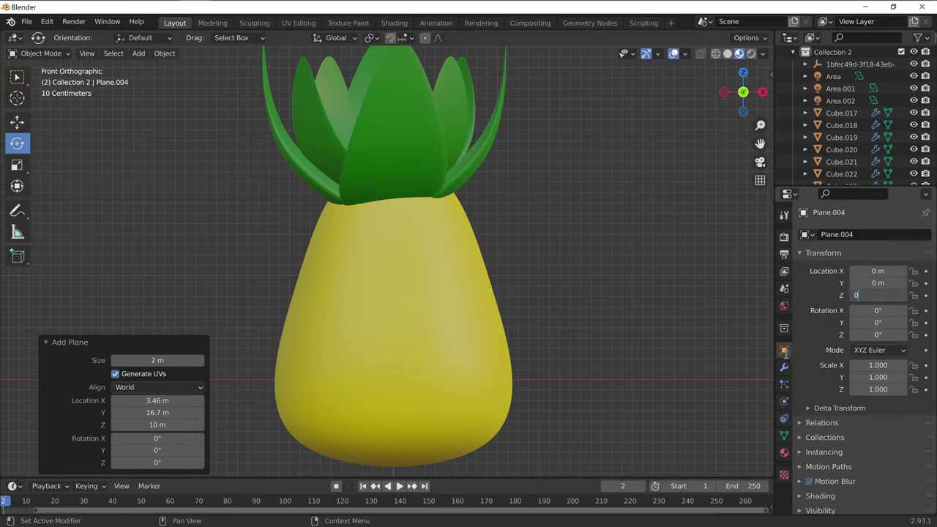
key(Return)
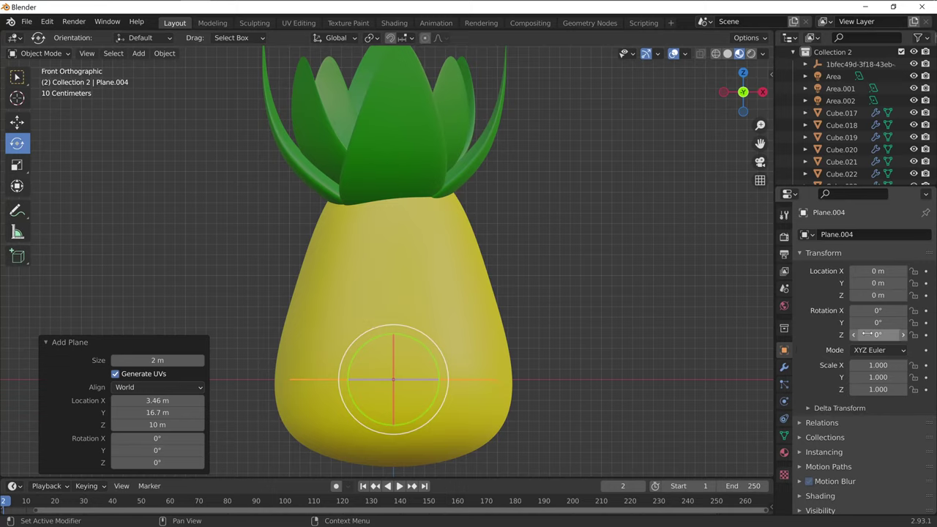
Step: Move the plane 2.6102 m along X to the right of the pineapple
scroll(519, 396, down, 1)
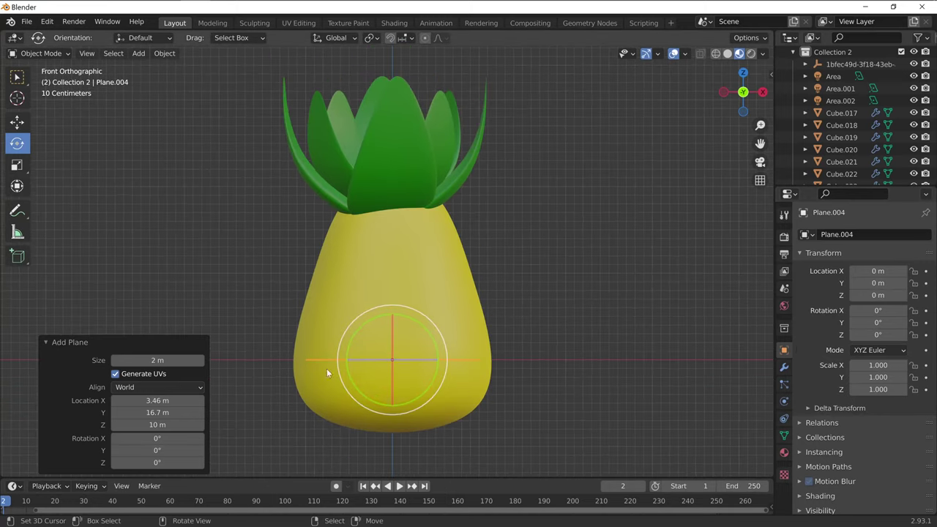
click(17, 122)
drag(440, 361, 665, 361)
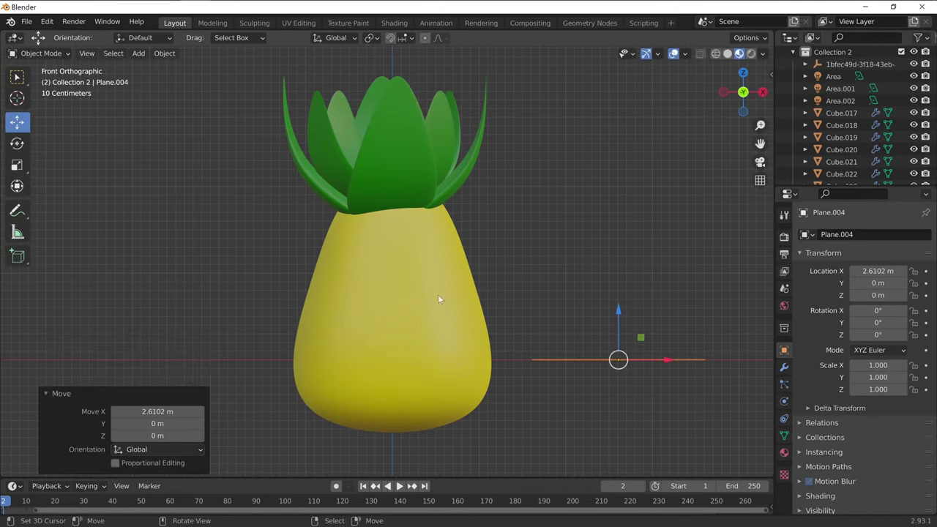
scroll(498, 391, up, 1)
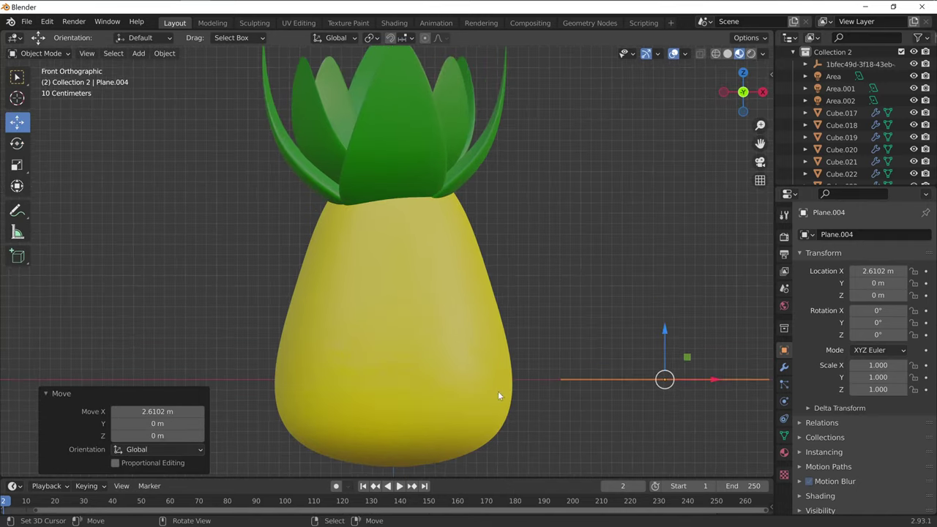
shift+middle_drag(660, 334, 499, 292)
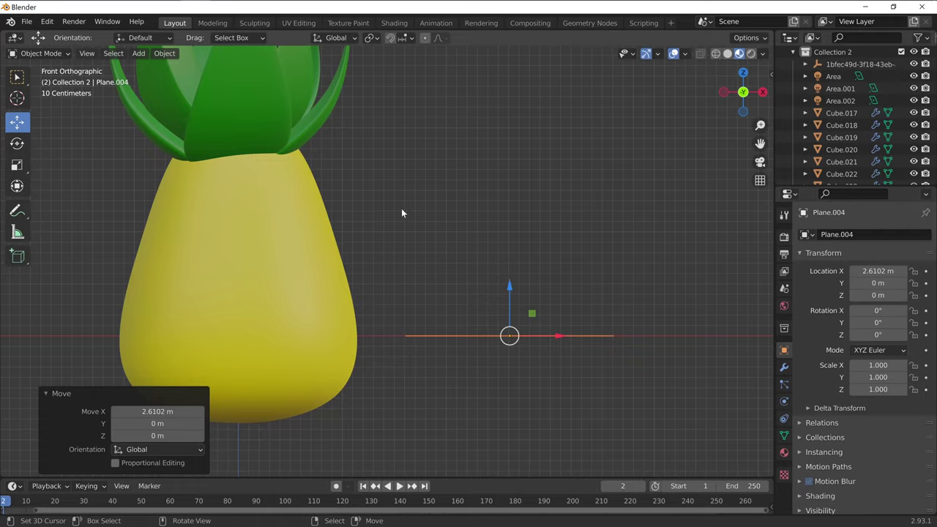
click(40, 54)
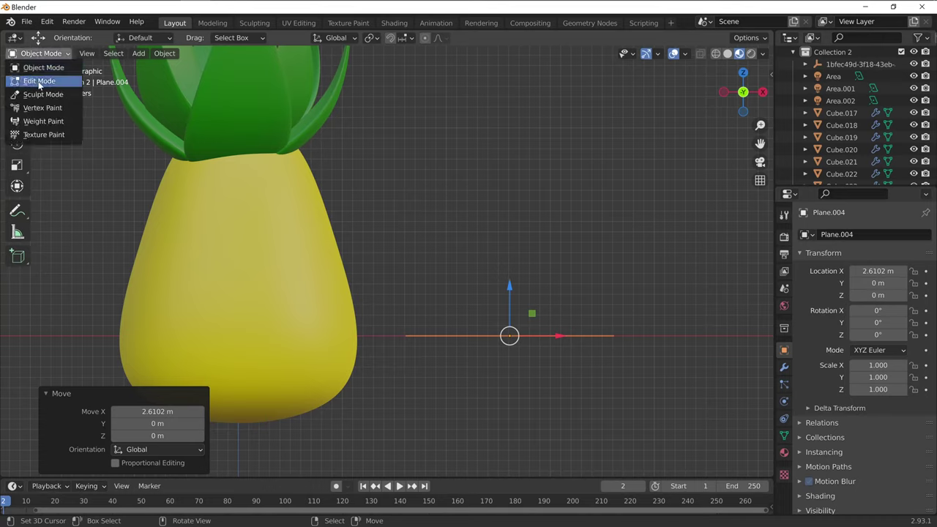
Step: Enter Edit Mode and merge all the plane's vertices at center into one
click(40, 82)
key(m)
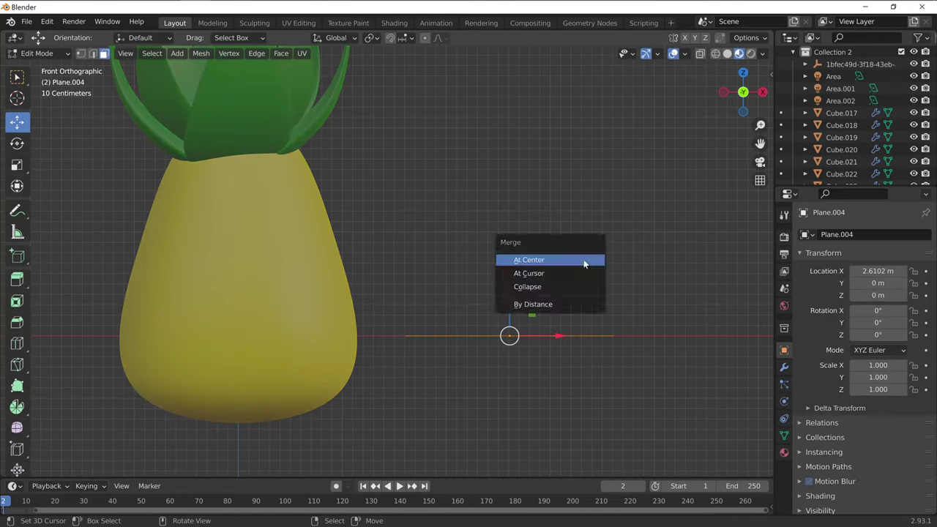
click(542, 261)
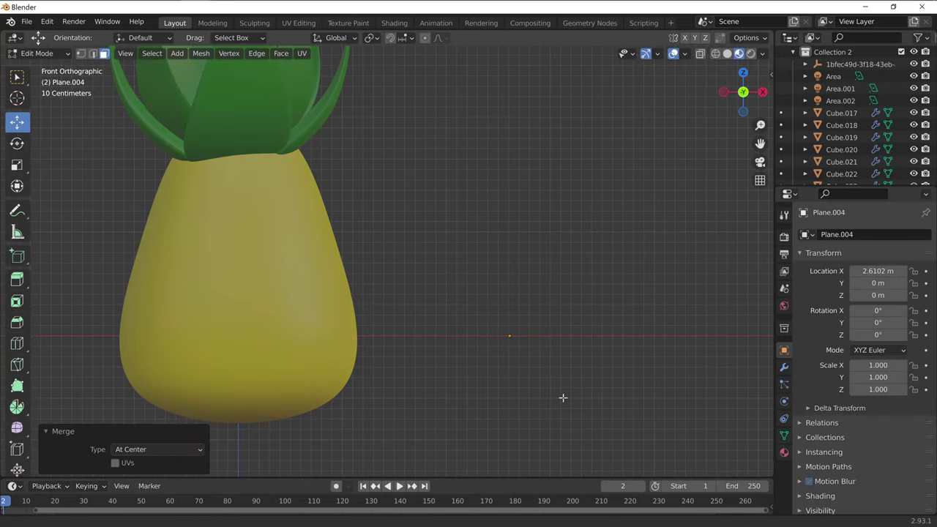
Step: Extrude the single vertex about 0.47 m straight down along Z
shift+scroll(553, 359, down, 4)
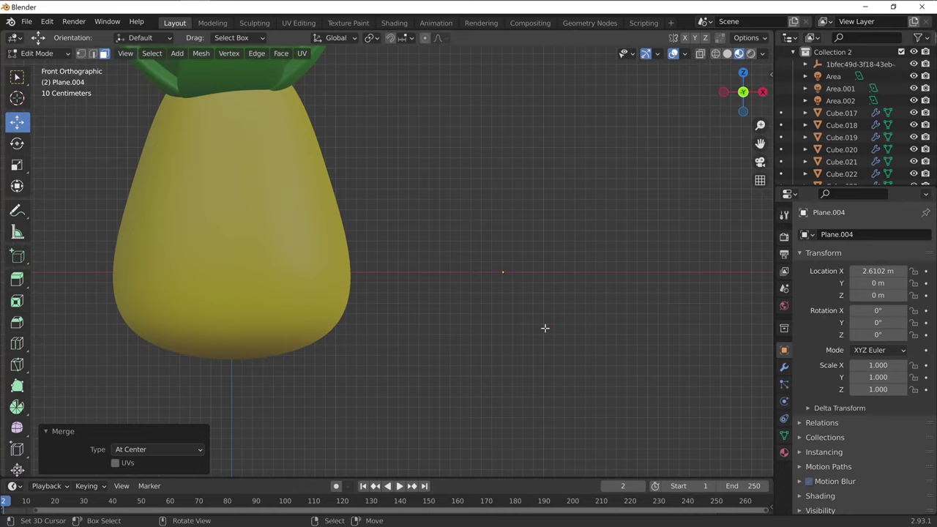
click(80, 54)
click(503, 272)
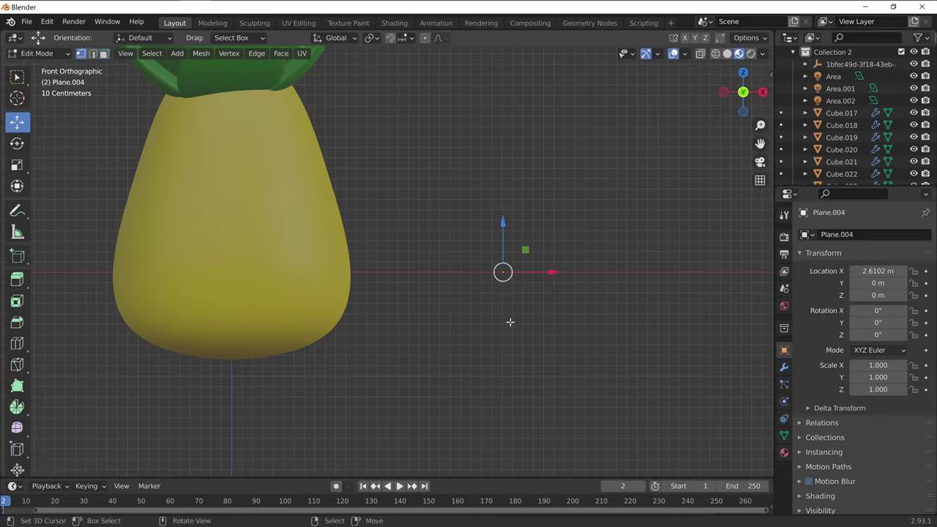
key(e)
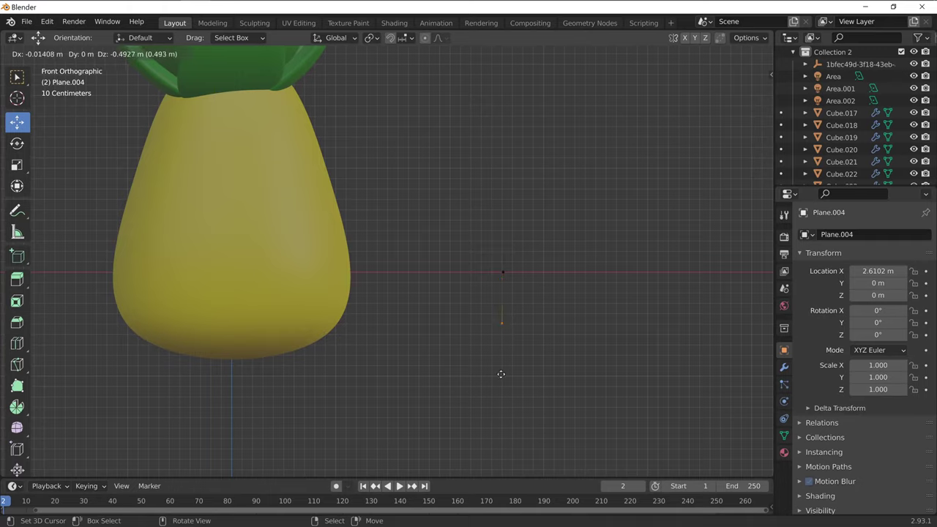
key(z)
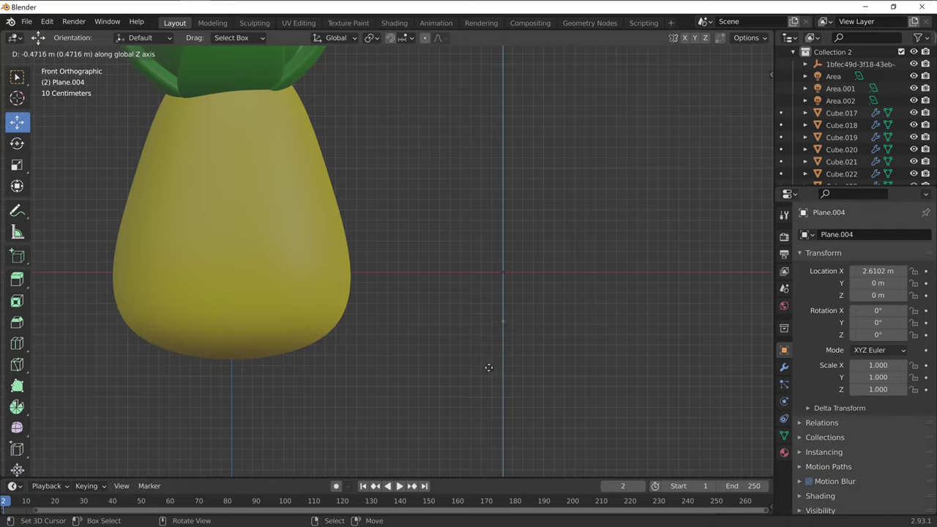
Step: Extrude the edge right along X, then angle it up and back inward
click(492, 382)
scroll(544, 383, up, 1)
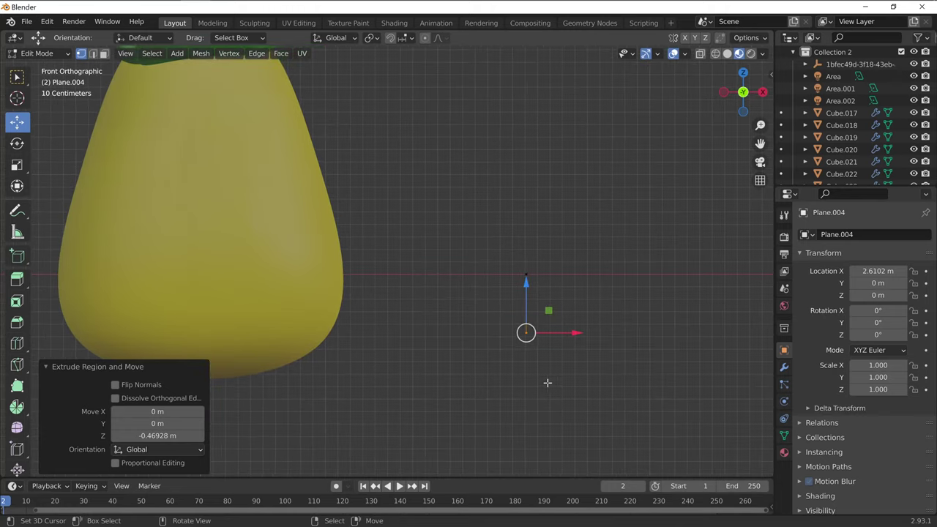
key(e)
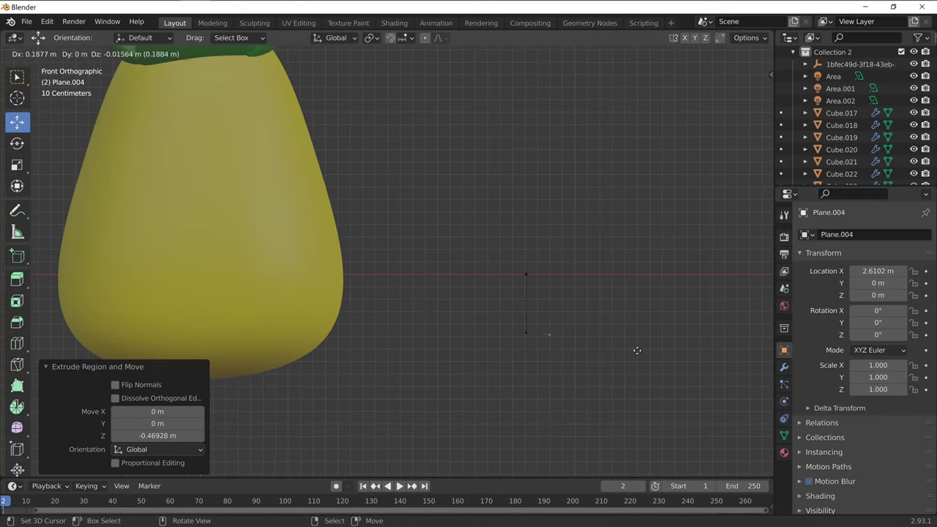
key(x)
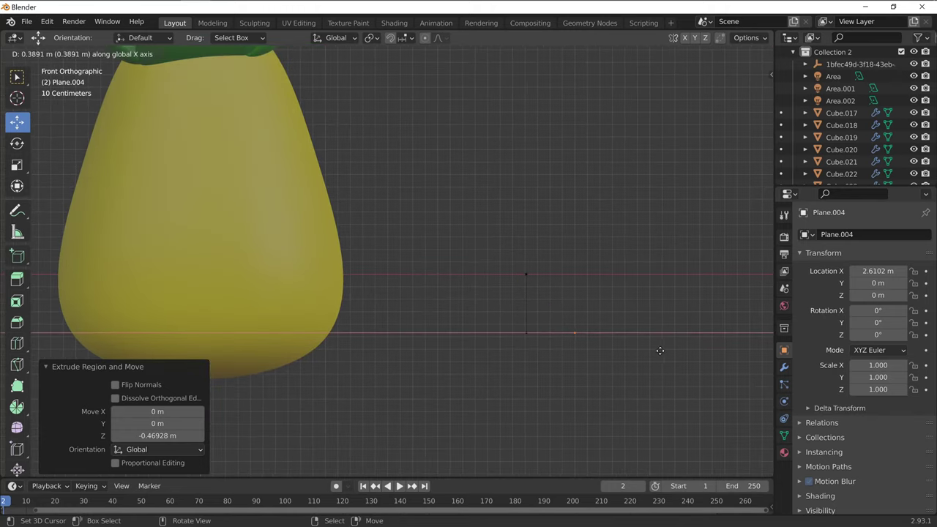
click(659, 350)
key(e)
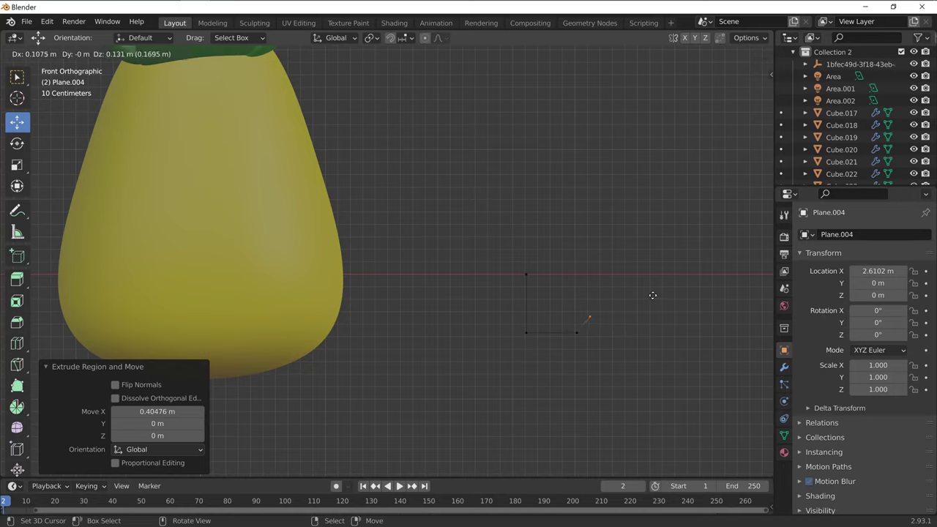
click(653, 295)
key(e)
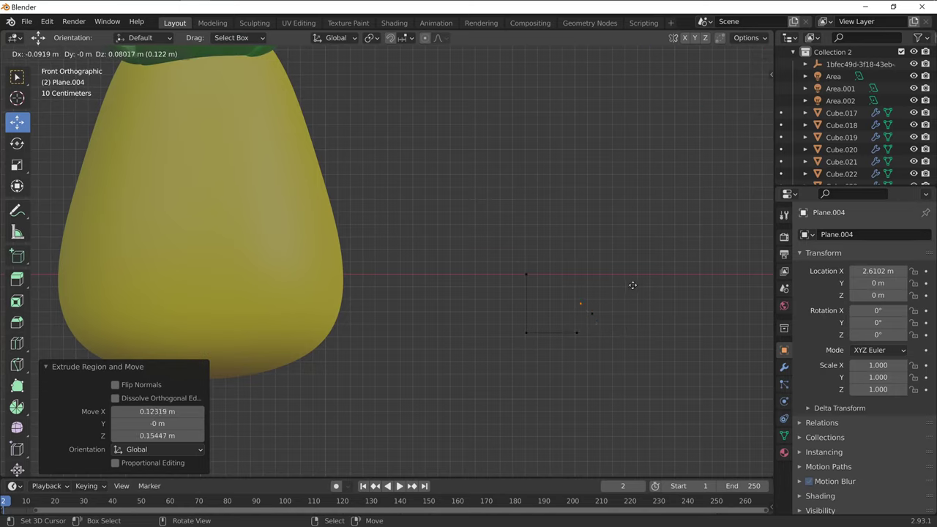
click(628, 285)
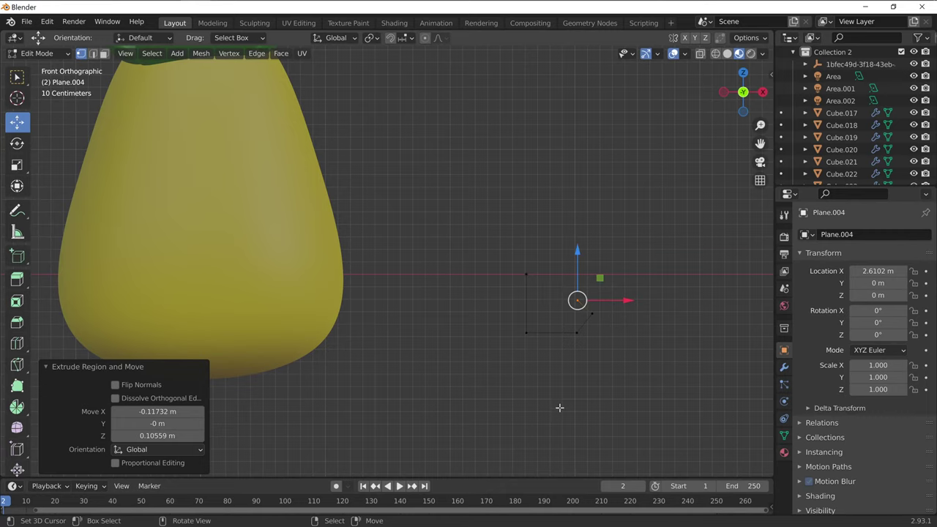
Step: Select every vertex of the five-vertex outline
scroll(565, 411, up, 1)
key(a)
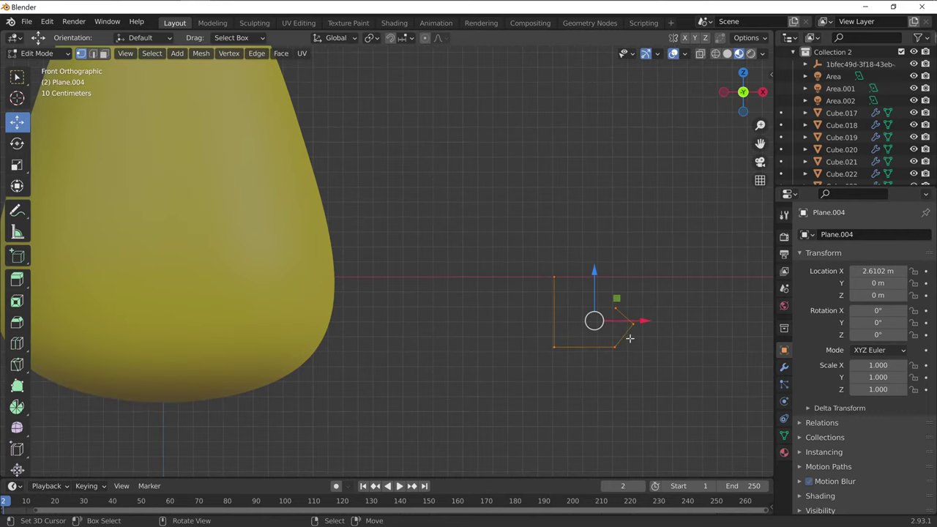
drag(513, 214, 697, 426)
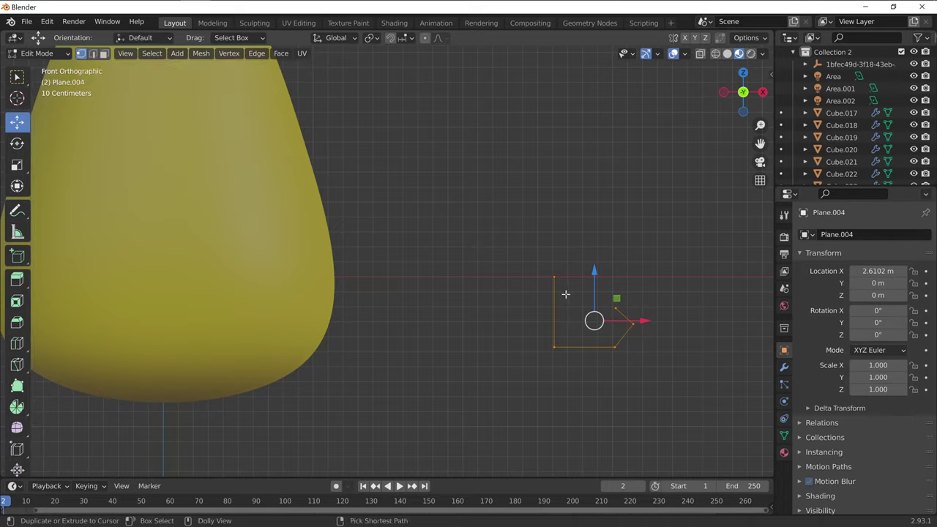
Step: Round the outline's corners with a vertex bevel of 0.0764 m width and 29 segments
key(ctrl+shift+b)
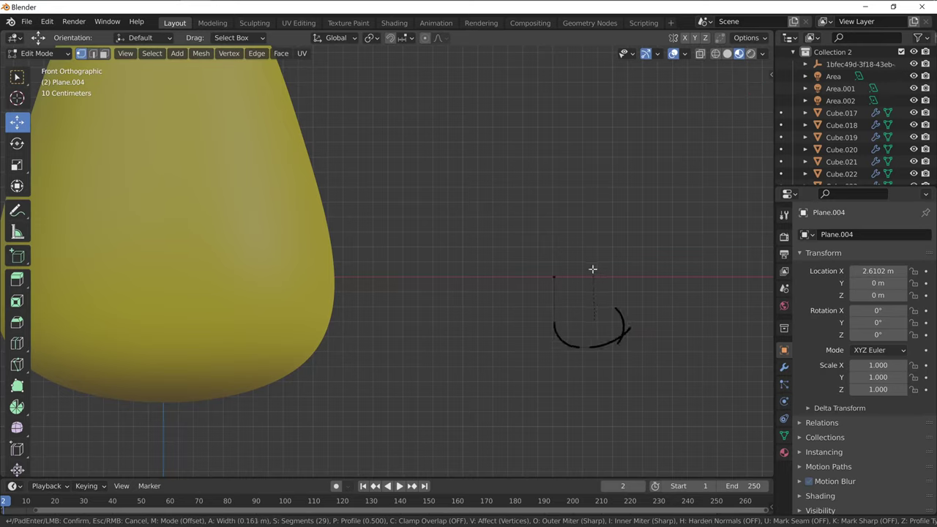
click(594, 274)
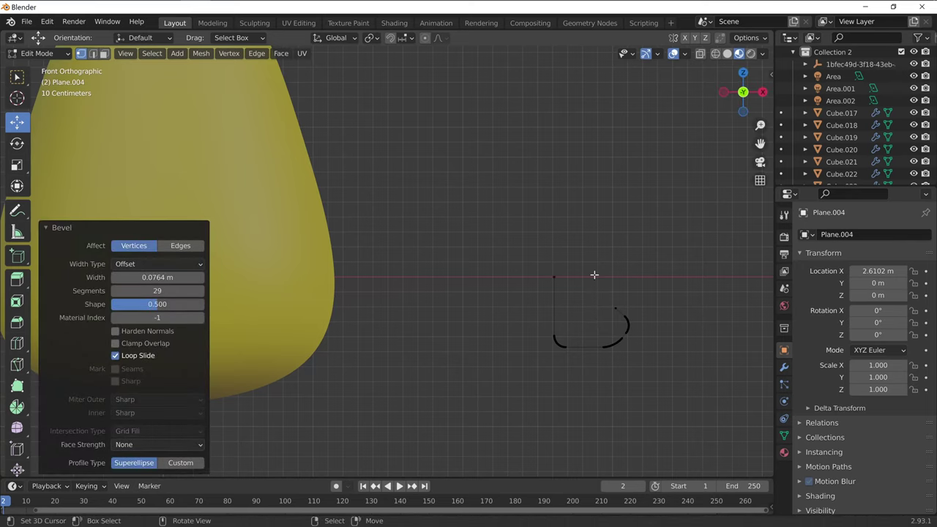
scroll(657, 368, up, 2)
shift+middle_drag(594, 410, 485, 397)
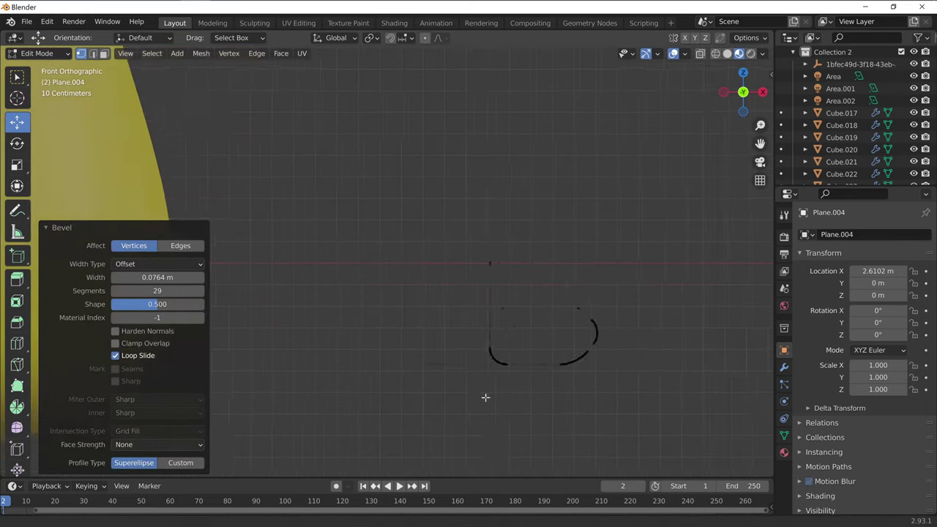
scroll(459, 399, up, 2)
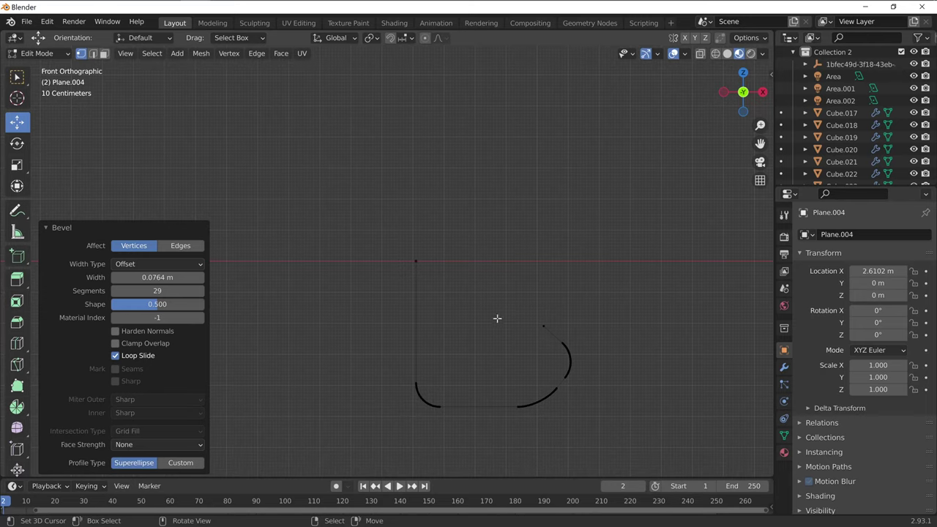
scroll(497, 318, down, 1)
scroll(496, 328, down, 2)
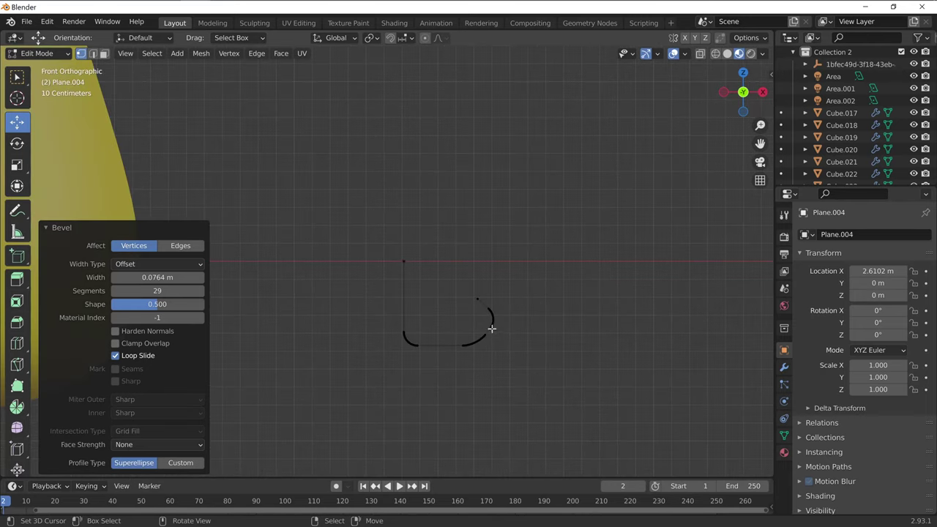
Step: Return to Object Mode and convert the Plane.004 outline into a curve
click(46, 54)
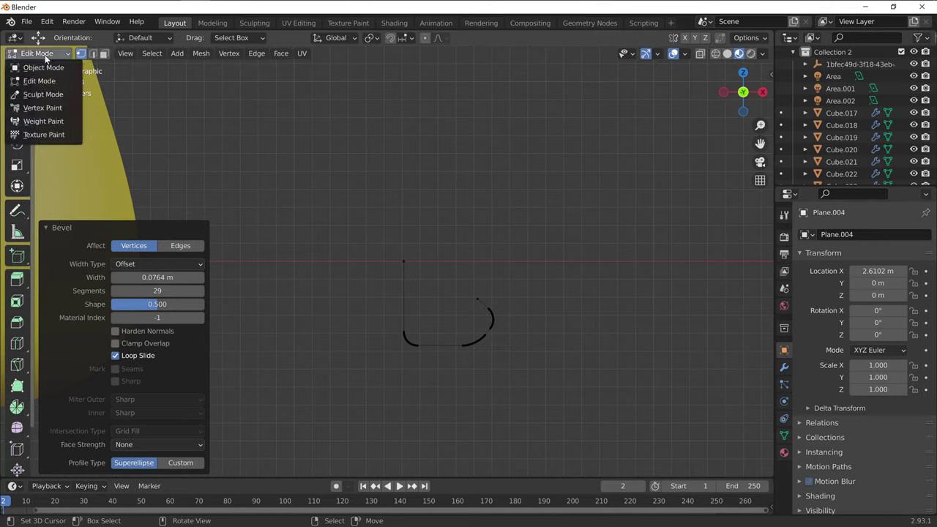
click(47, 69)
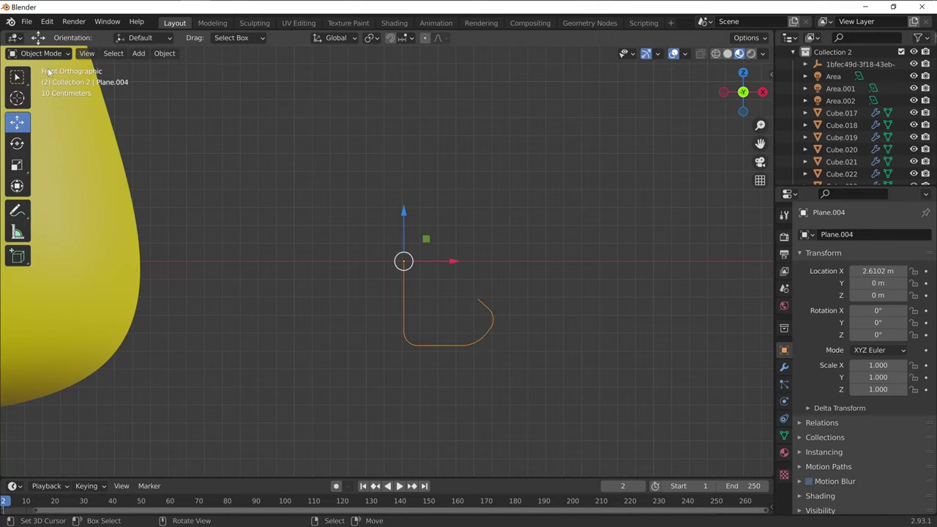
click(171, 56)
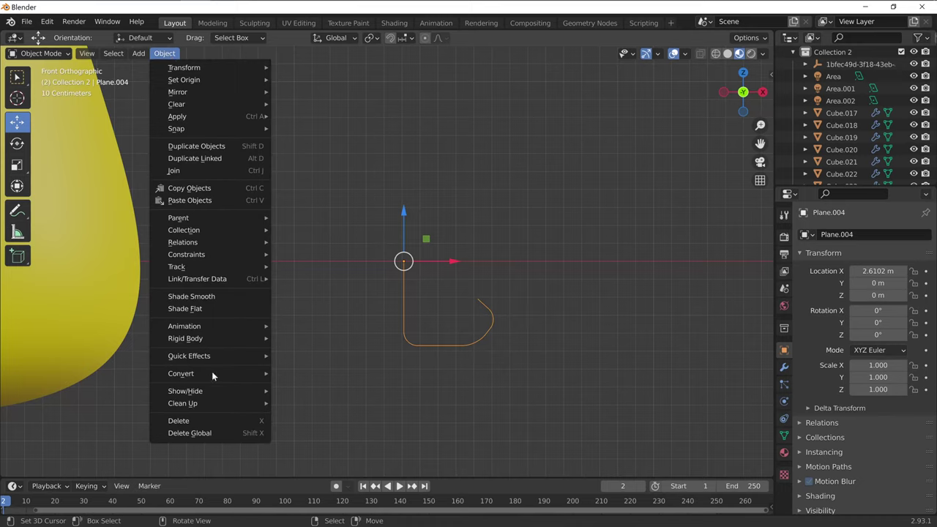
mouse_move(181, 373)
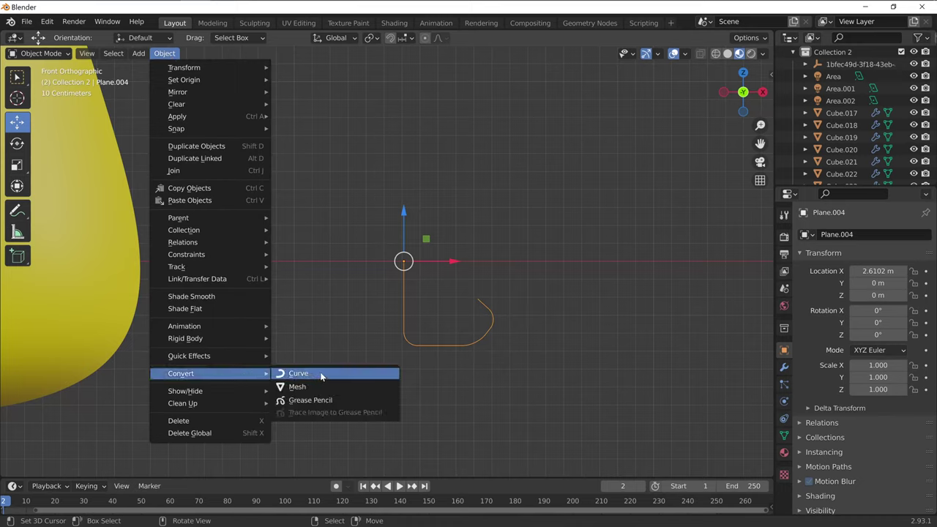
click(320, 374)
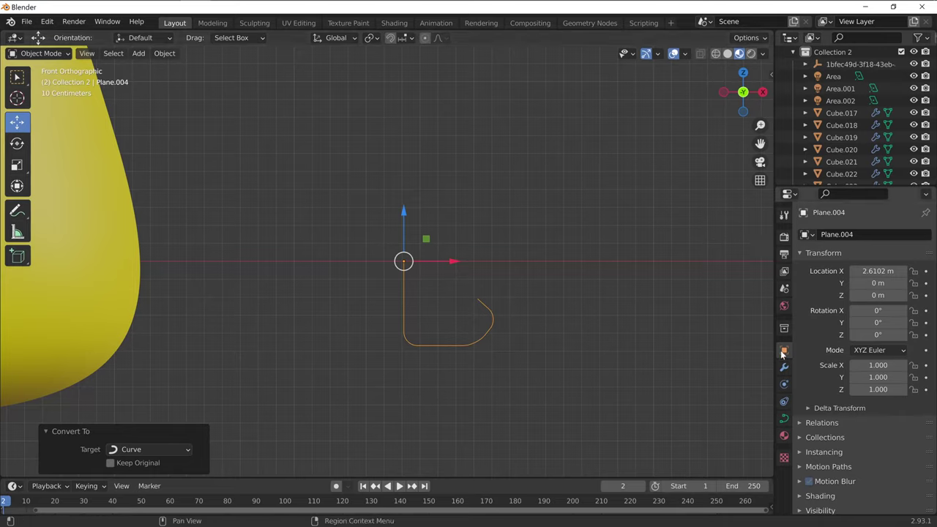
Step: Set the curve's Geometry bevel depth to 0.02 m and resolution to 9
click(784, 420)
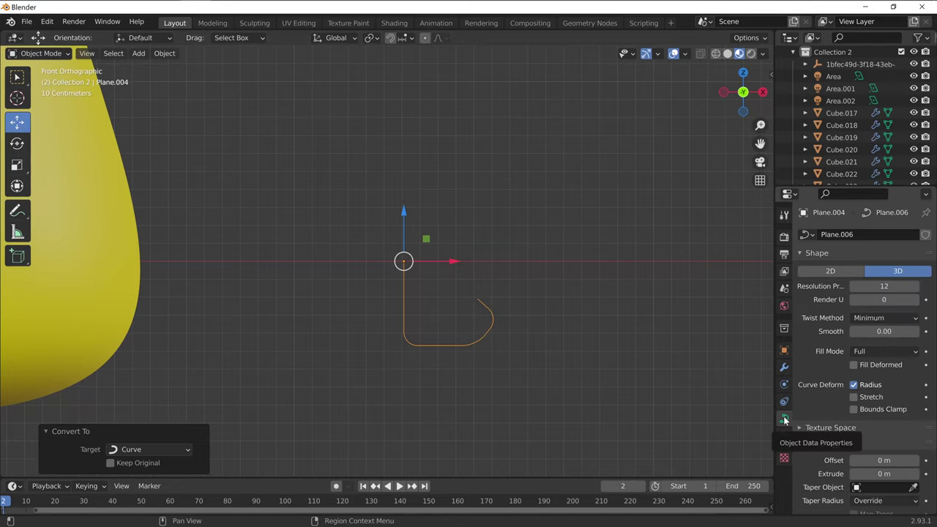
scroll(831, 448, down, 2)
scroll(831, 451, down, 3)
scroll(831, 448, down, 1)
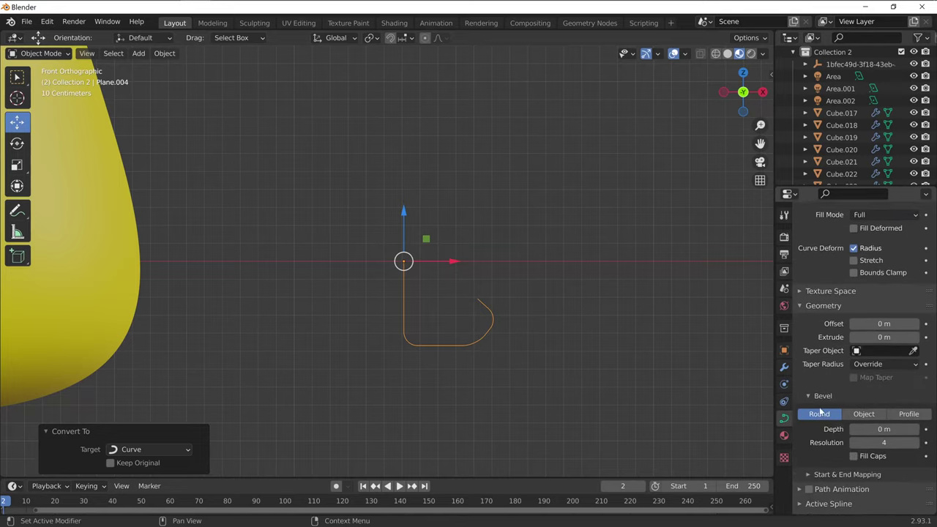
click(803, 304)
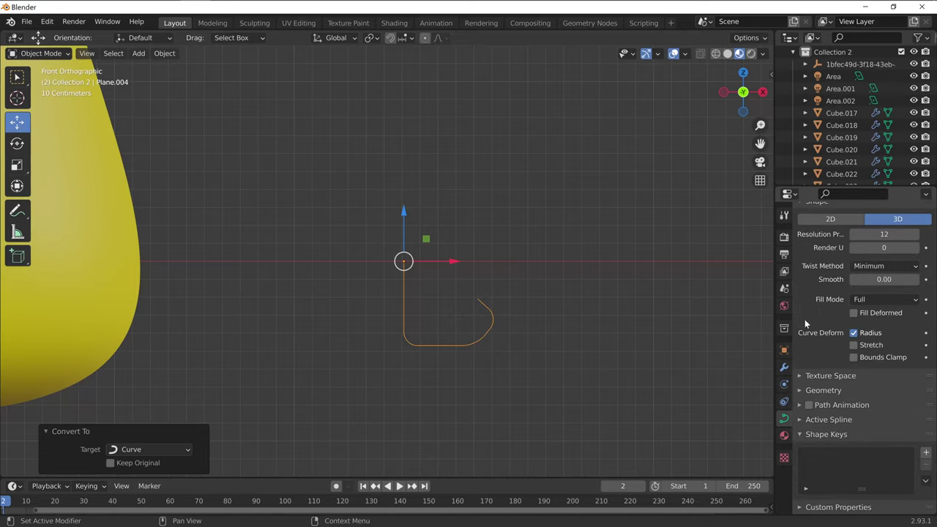
click(801, 390)
scroll(805, 403, down, 1)
scroll(809, 417, down, 2)
scroll(813, 432, down, 1)
scroll(813, 433, down, 1)
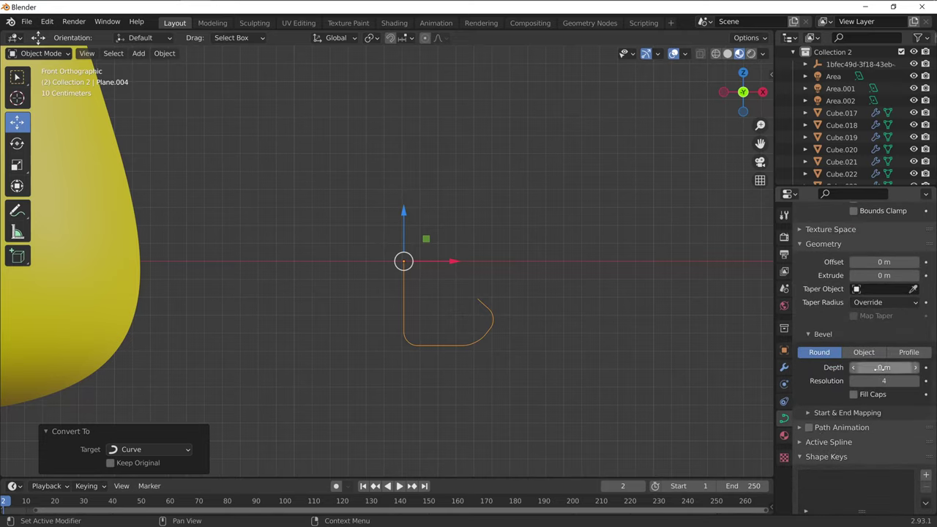
click(914, 368)
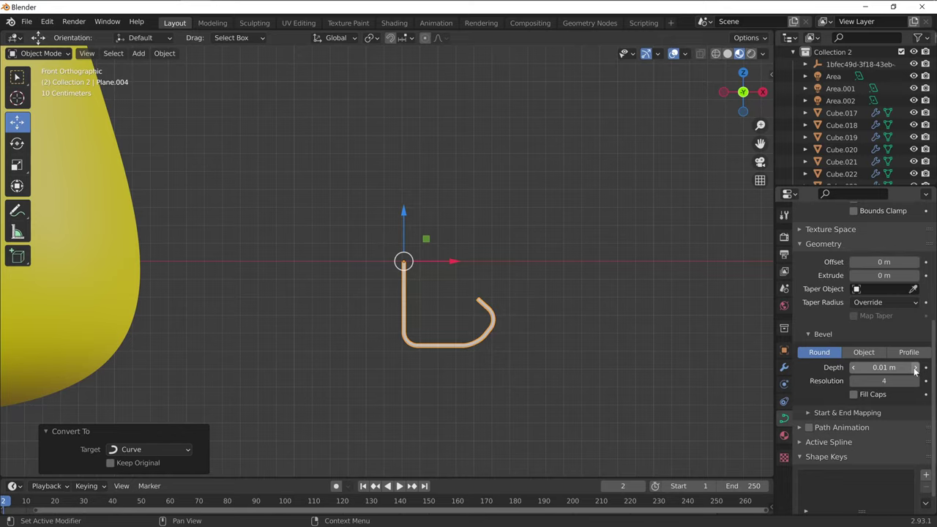
click(915, 368)
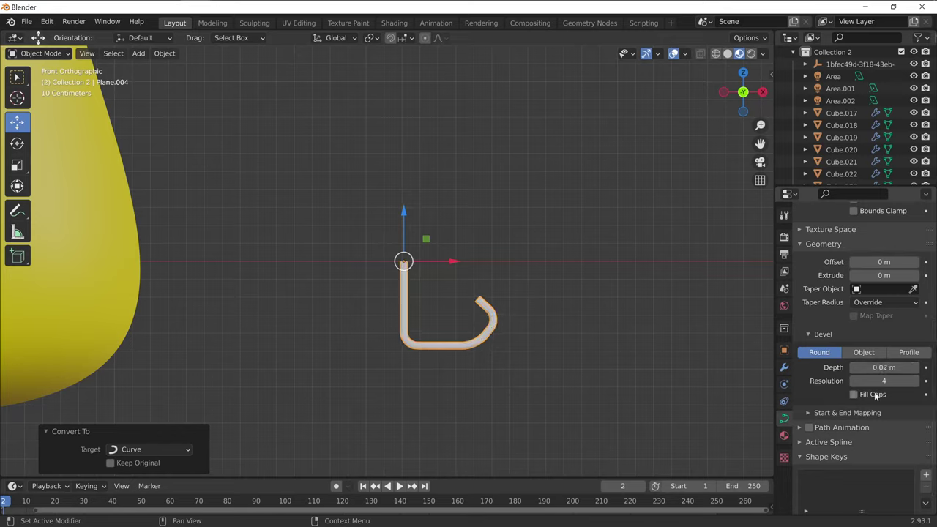
drag(914, 386, 920, 386)
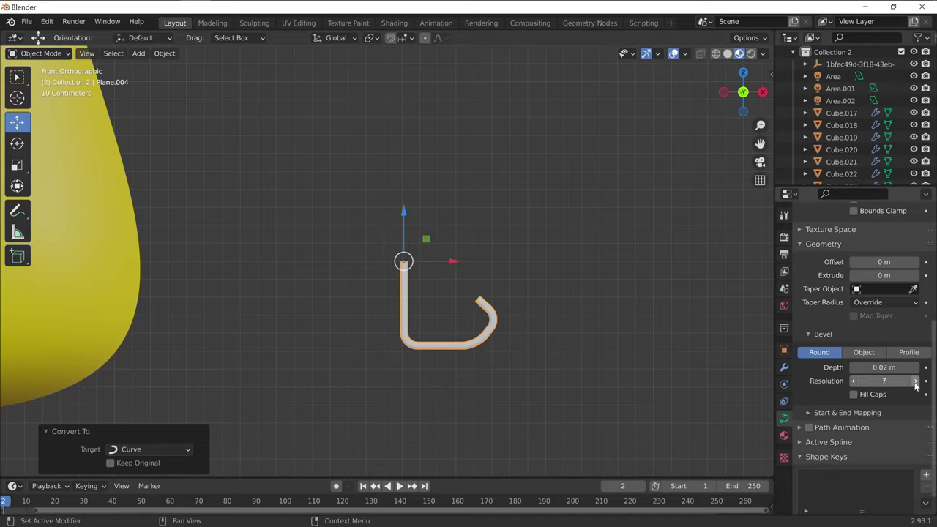
Step: Create a new material for the mouth with black base colour and roughness 0
click(784, 435)
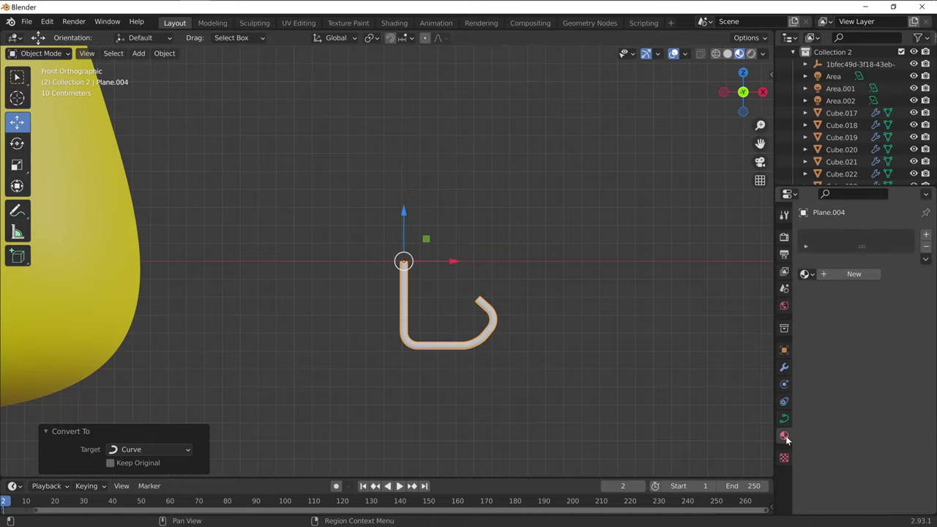
click(853, 274)
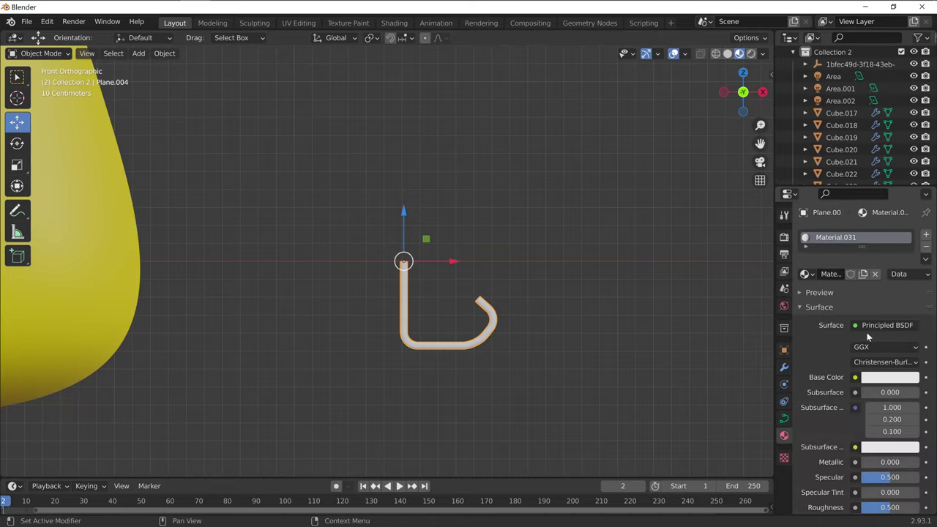
click(876, 380)
drag(910, 266, 909, 297)
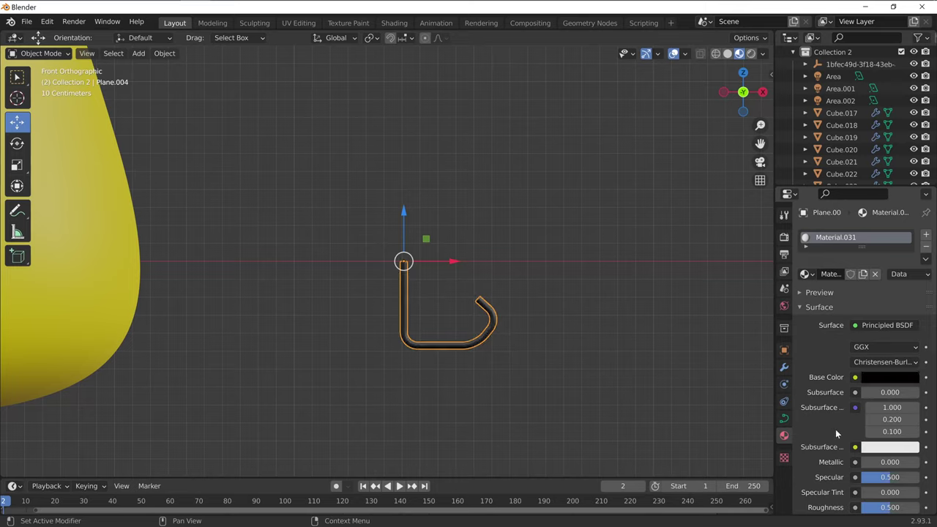
scroll(832, 433, down, 1)
scroll(833, 434, down, 3)
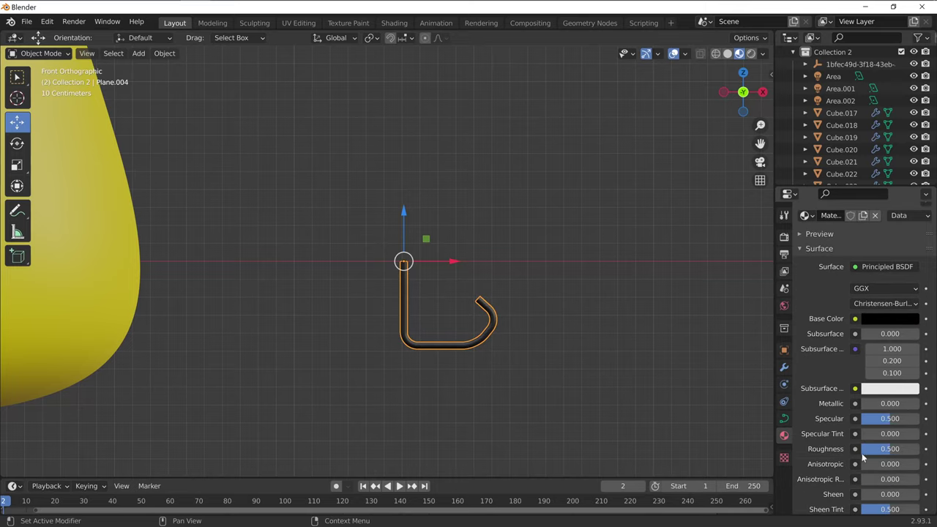
drag(887, 450, 842, 450)
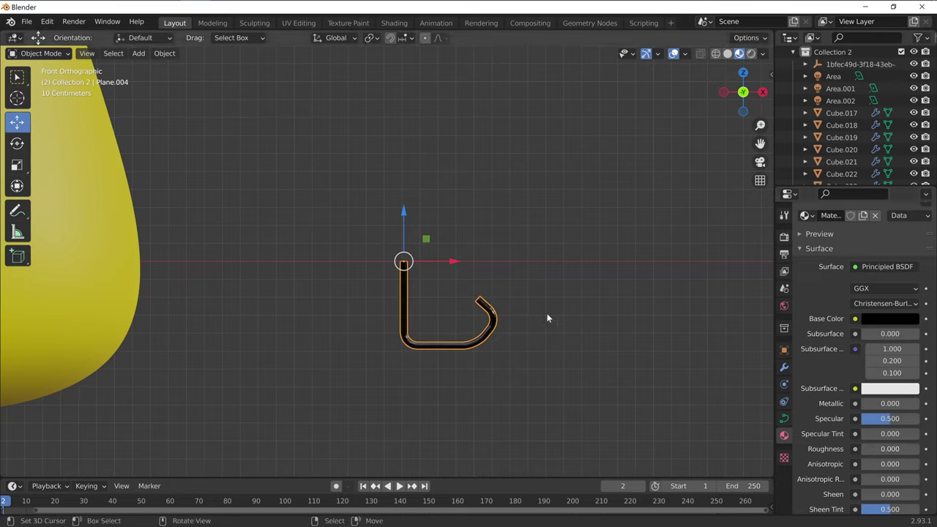
Step: Add a Mirror modifier on X to the mouth tube
click(785, 371)
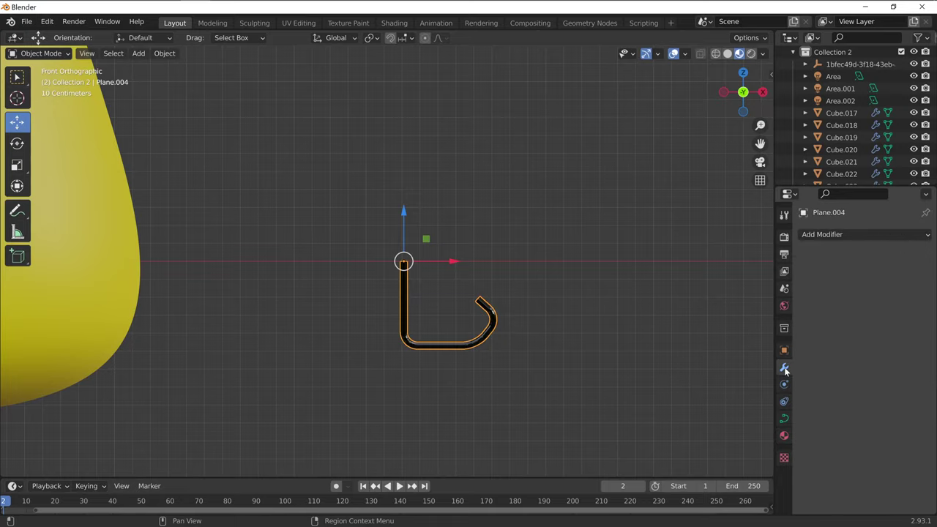
click(847, 236)
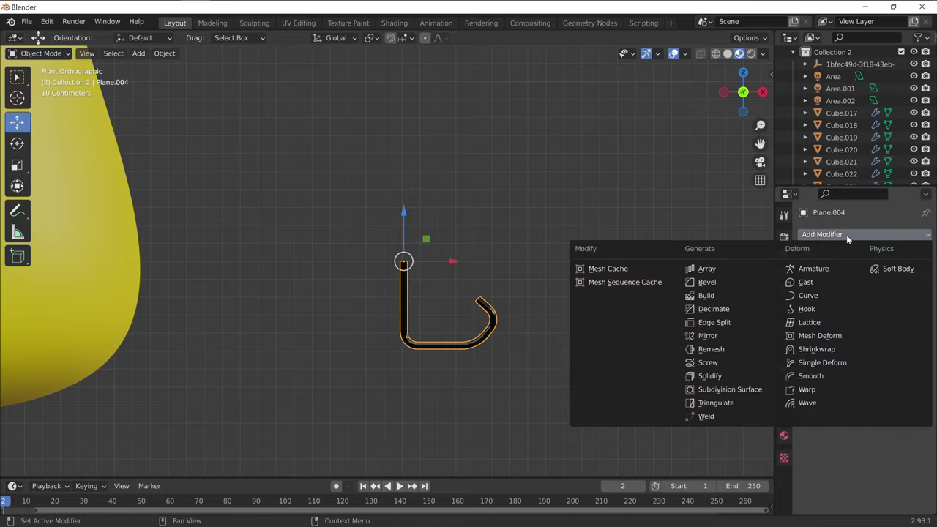
click(722, 337)
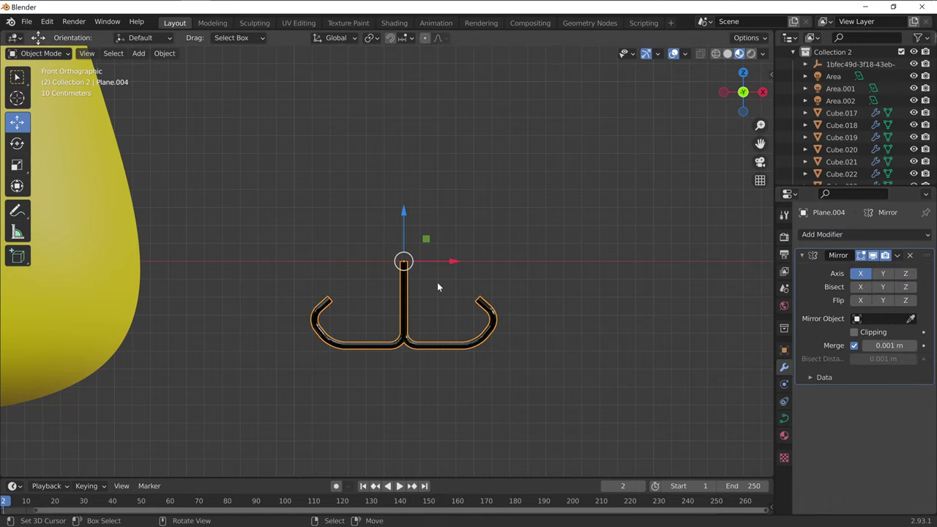
Step: Slide the mouth 1.2221 m left into the body and raise it 0.50024 m on Z
key(KP_5)
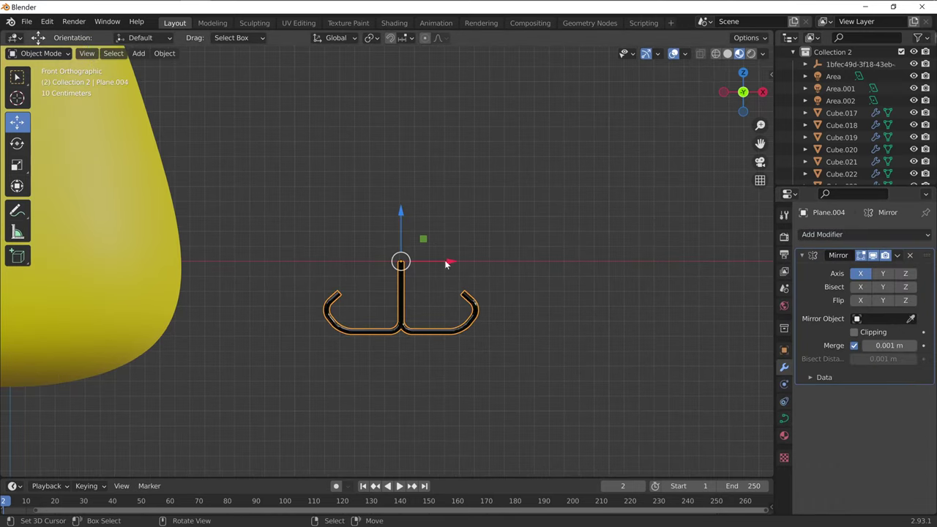
drag(448, 262, 267, 262)
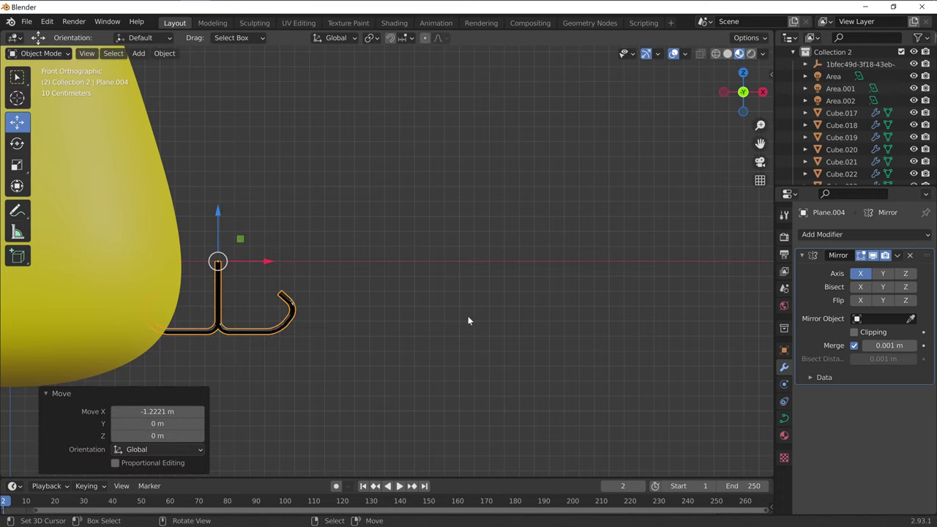
mouse_move(394, 260)
shift+middle_down()
mouse_move(607, 312)
mouse_move(754, 302)
shift+middle_up()
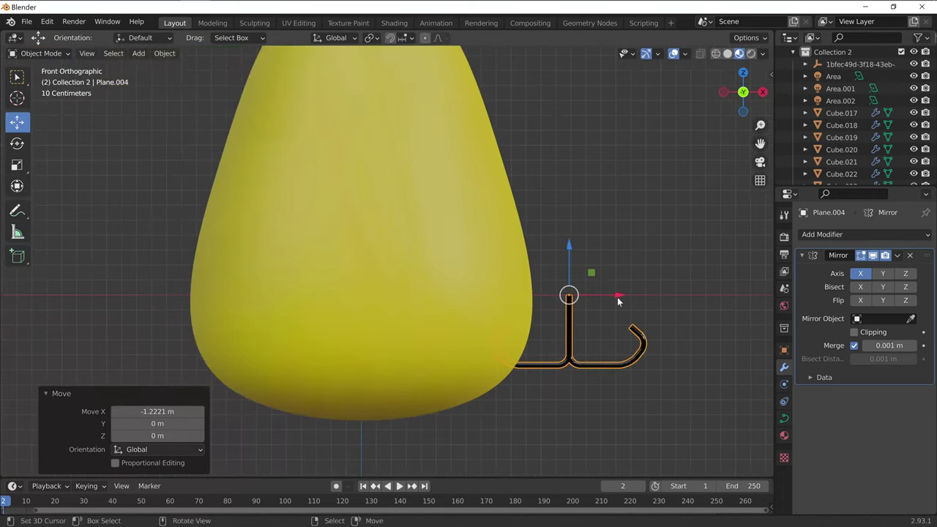
key(g)
click(400, 287)
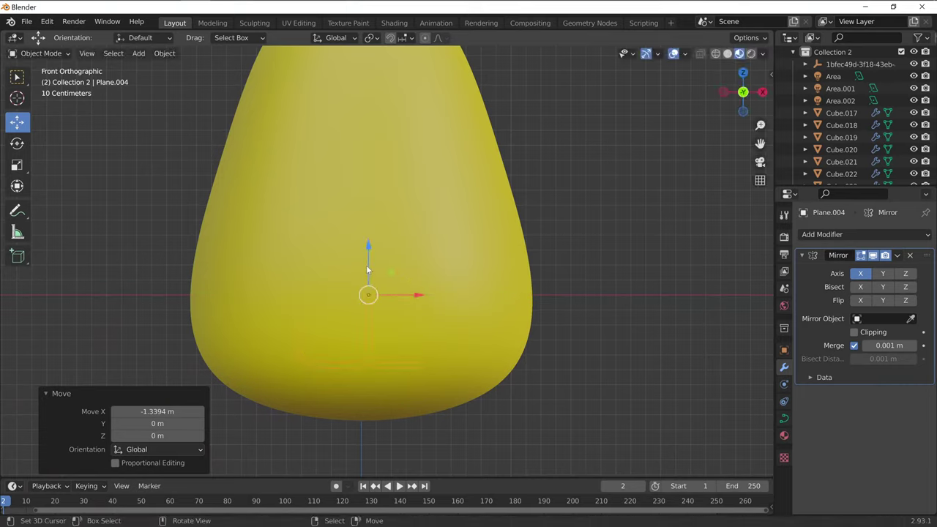
key(g)
key(z)
click(366, 184)
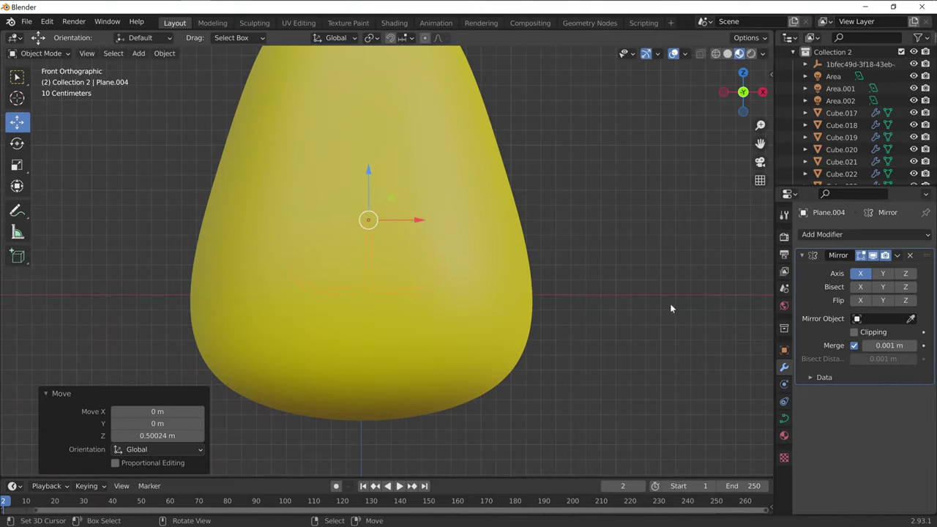
mouse_move(626, 311)
middle_down()
mouse_move(618, 313)
mouse_move(658, 306)
mouse_move(540, 341)
mouse_move(586, 333)
middle_up()
drag(745, 99, 746, 80)
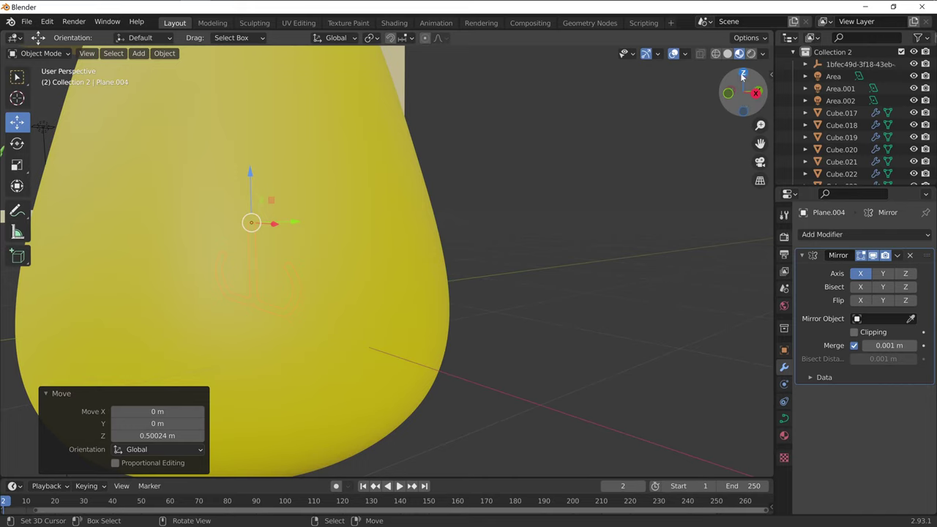
Step: Slide the mouth curve to the pineapple's front at Y -1.1568 m, raised to 0.15675 m
mouse_move(740, 74)
mouse_down()
mouse_move(728, 77)
mouse_move(736, 80)
mouse_up()
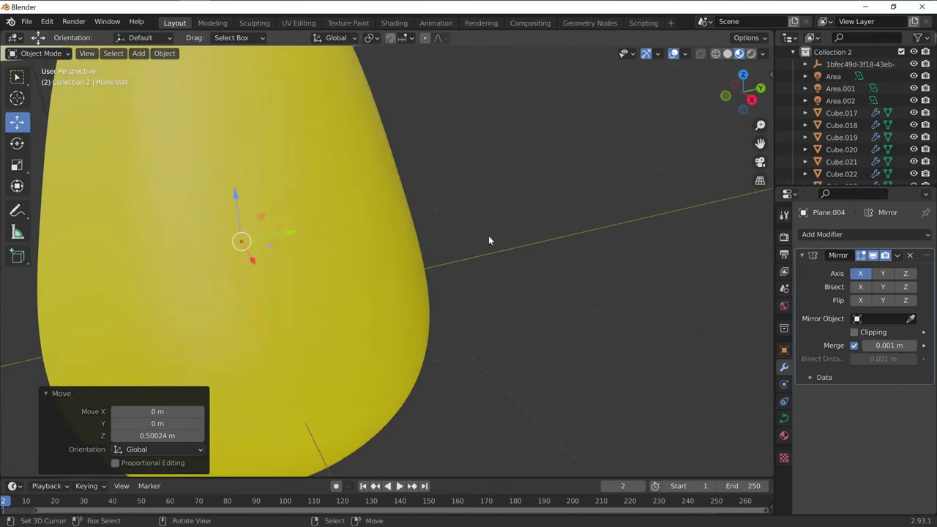
middle_drag(488, 236, 359, 289)
drag(349, 243, 240, 260)
middle_drag(240, 260, 574, 201)
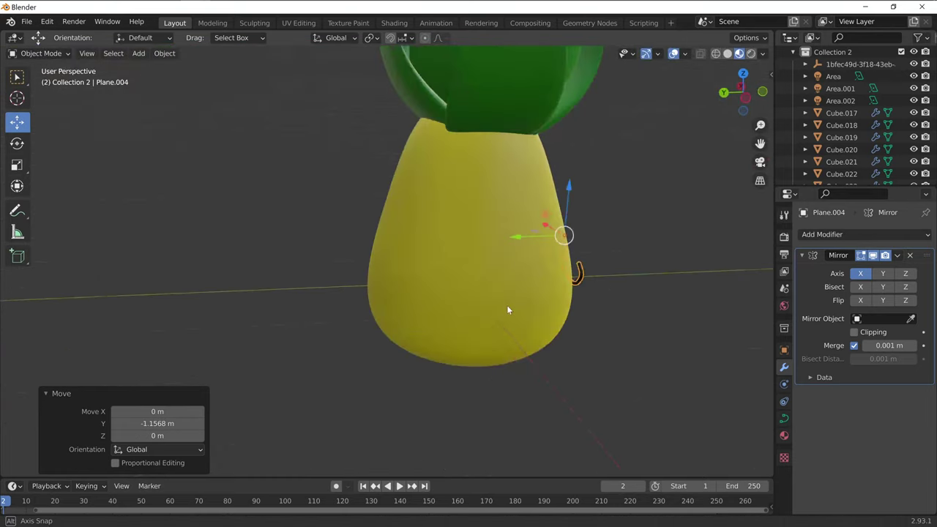
drag(576, 202, 576, 189)
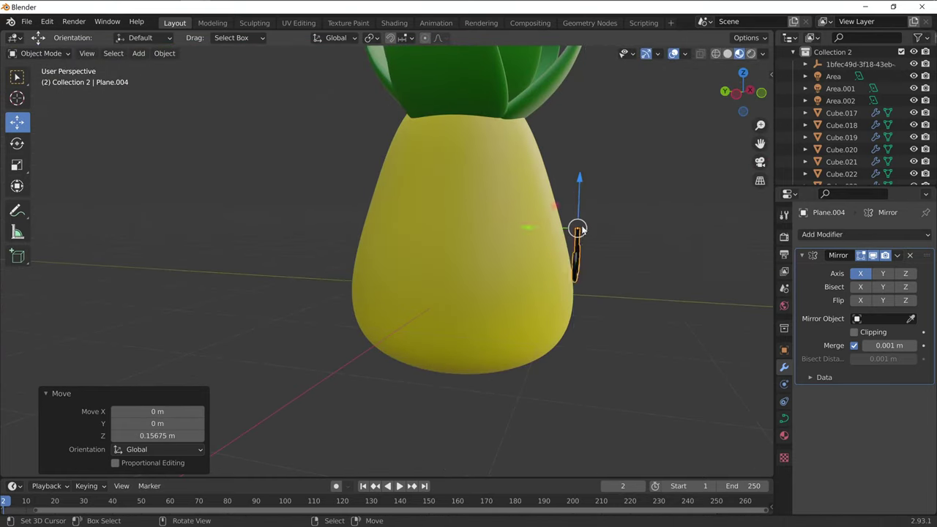
scroll(613, 300, up, 3)
Step: Tilt the mouth curve about the X axis so it lies against the face
click(17, 144)
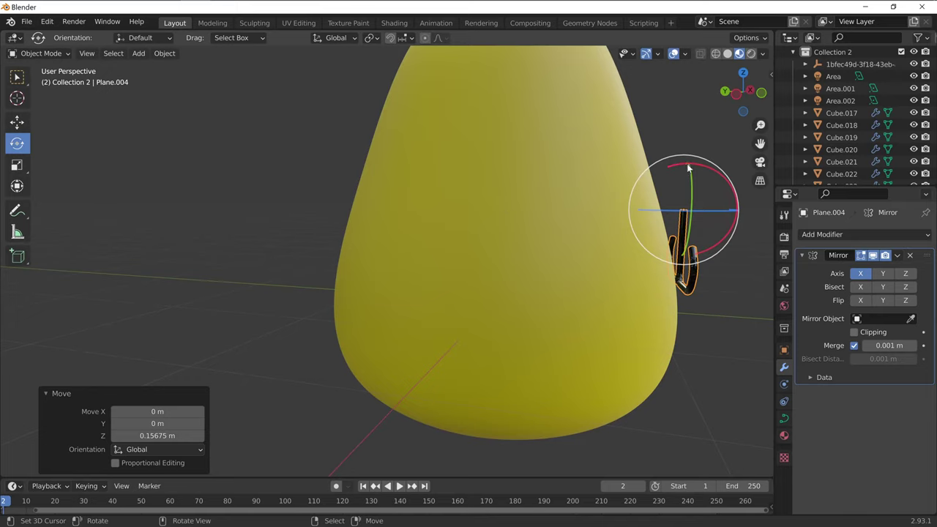
drag(689, 167, 687, 354)
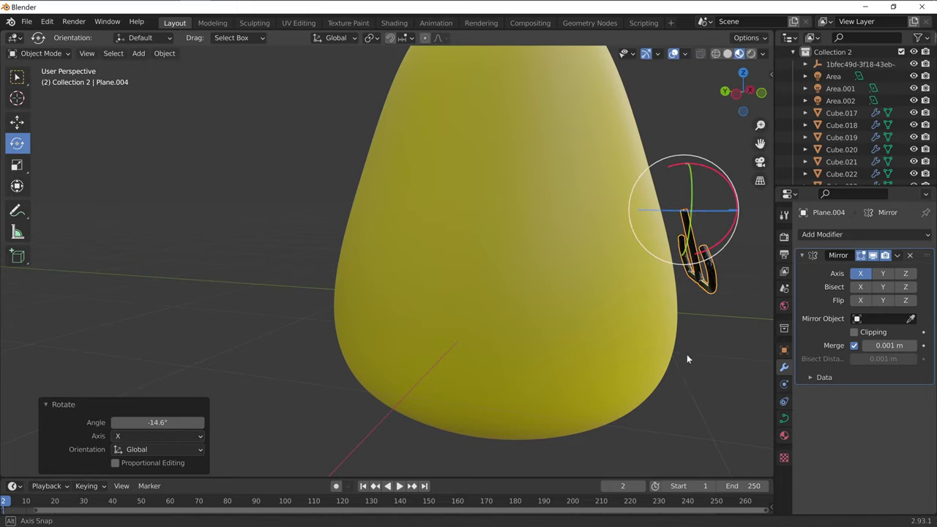
mouse_move(686, 354)
middle_down()
mouse_move(651, 350)
mouse_move(558, 194)
middle_up()
Step: Move the mouth curve down onto the pineapple's yellow face
click(17, 121)
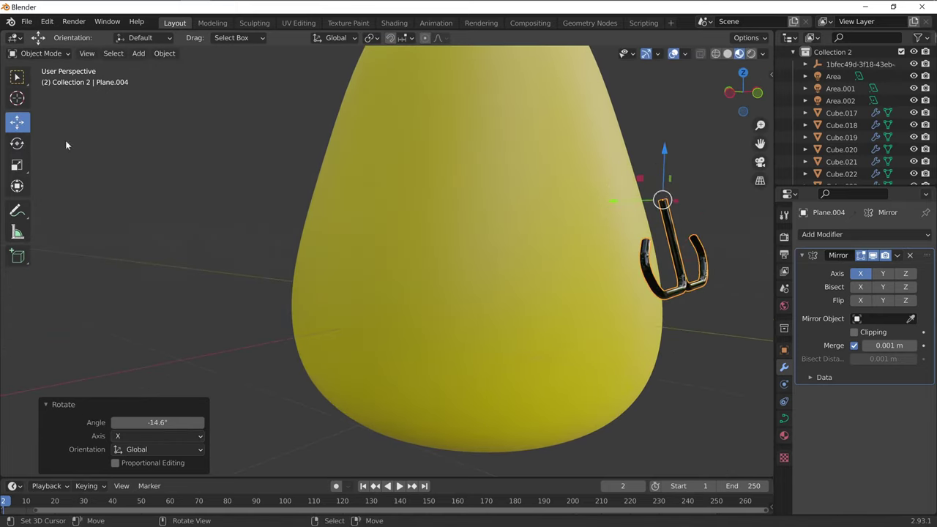
drag(661, 201, 607, 203)
mouse_move(607, 202)
alt+middle_down()
mouse_move(670, 346)
mouse_move(650, 344)
mouse_move(555, 275)
mouse_move(610, 280)
mouse_move(586, 288)
alt+middle_up()
scroll(555, 275, down, 3)
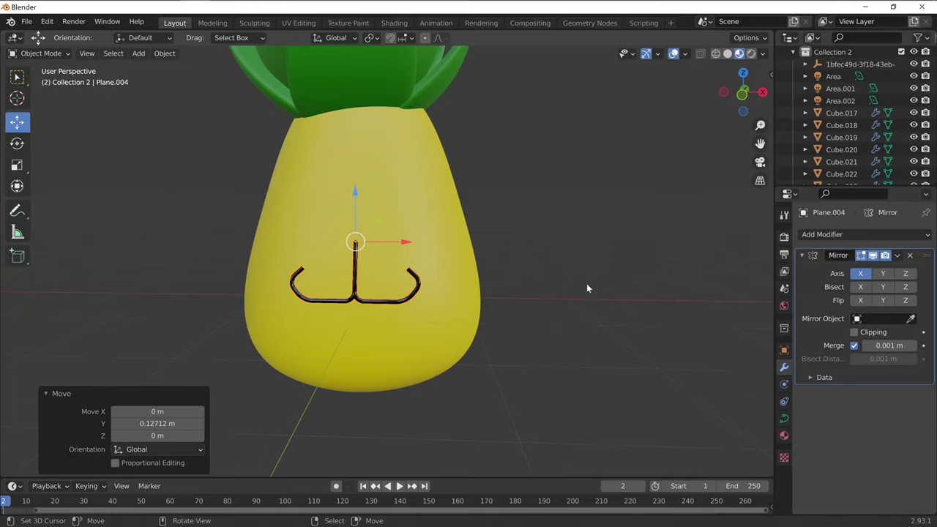
Step: Scale the mouth curve to 0.402 and lower it slightly along Z
key(s)
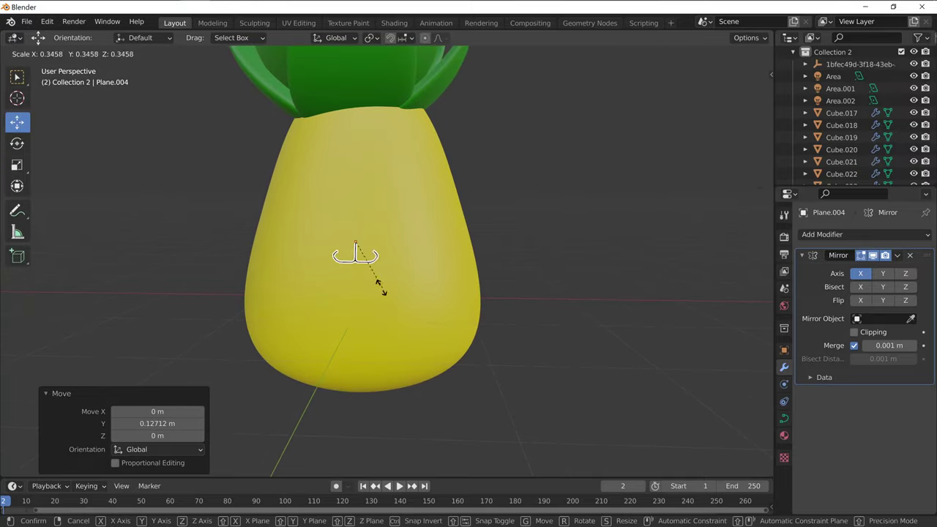
click(416, 268)
scroll(357, 292, up, 3)
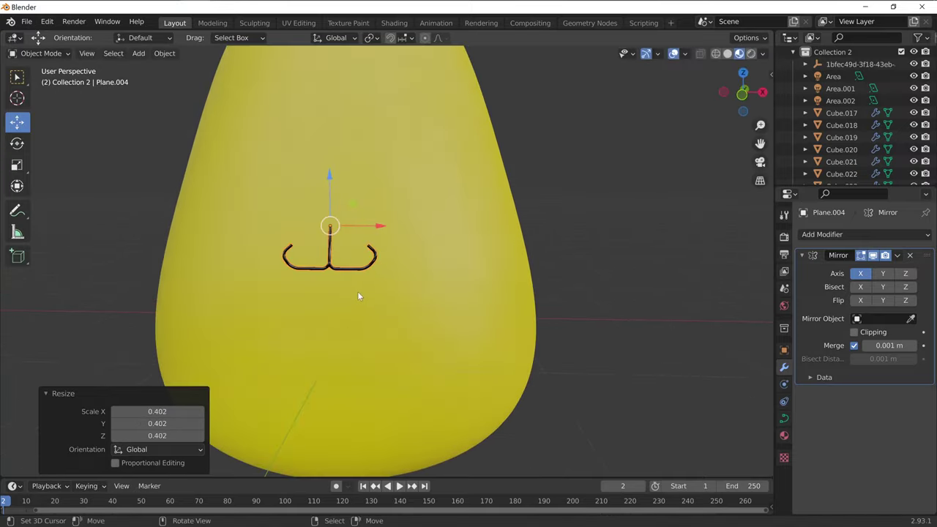
key(g)
key(z)
click(328, 190)
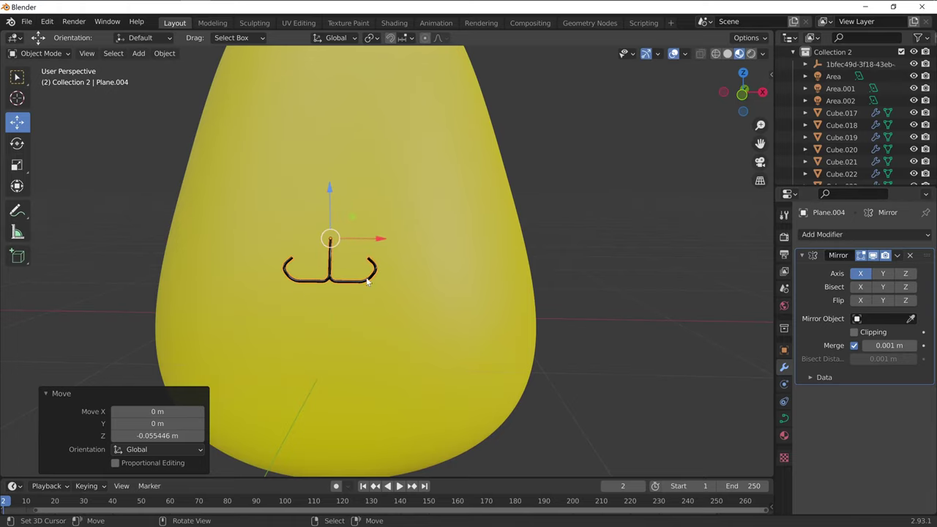
Step: Snap the viewport to a straight-on orthographic view
scroll(339, 310, up, 4)
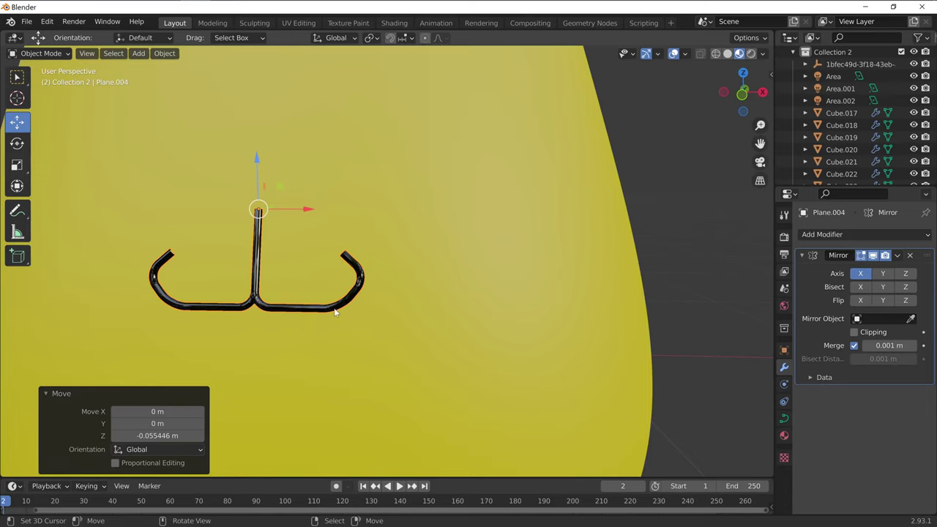
scroll(335, 313, down, 4)
scroll(350, 316, down, 3)
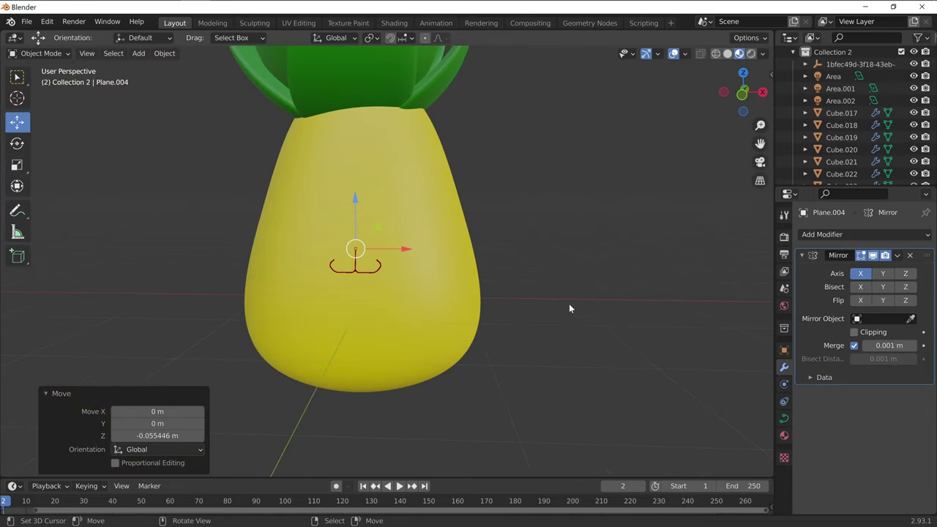
click(743, 93)
Step: Switch to front orthographic view and bring up the Add menu for a new object
click(743, 93)
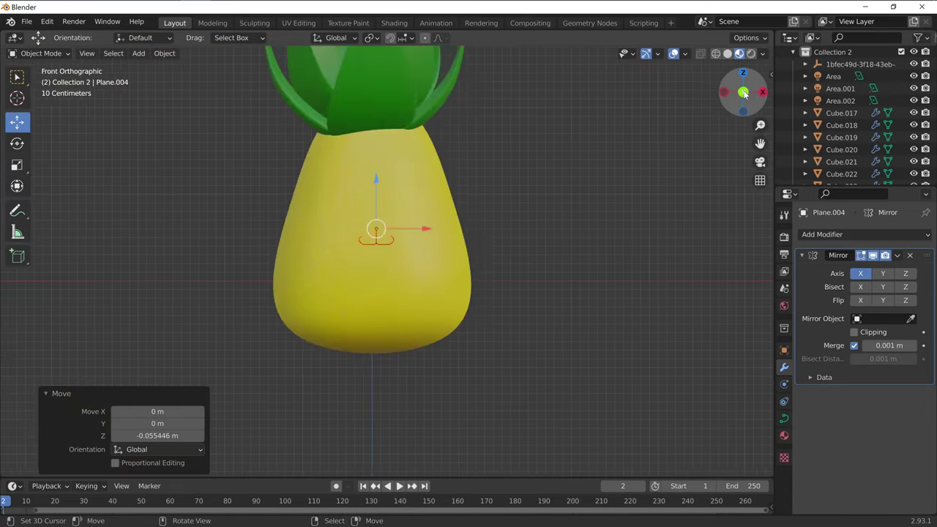
scroll(482, 297, up, 3)
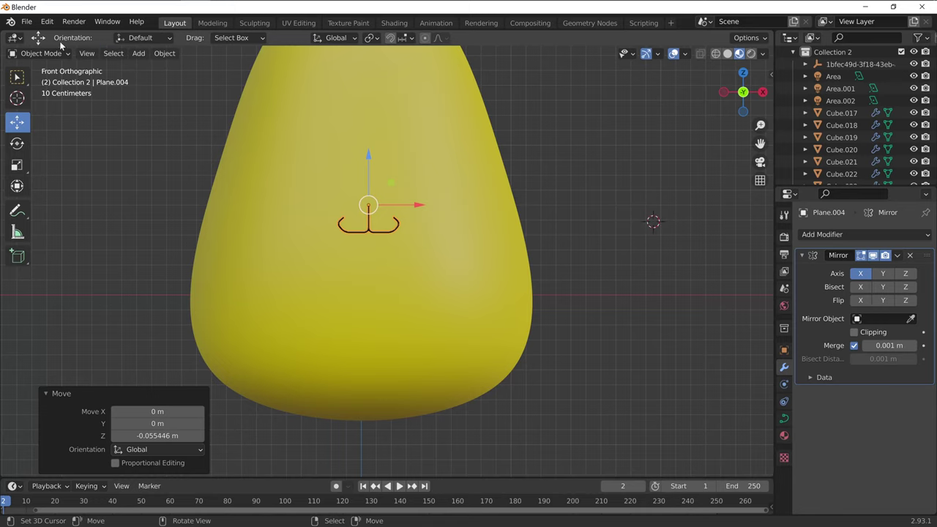
click(139, 53)
Step: Add a plane, shift it right along X, and set the frame to 180
mouse_move(154, 67)
click(256, 68)
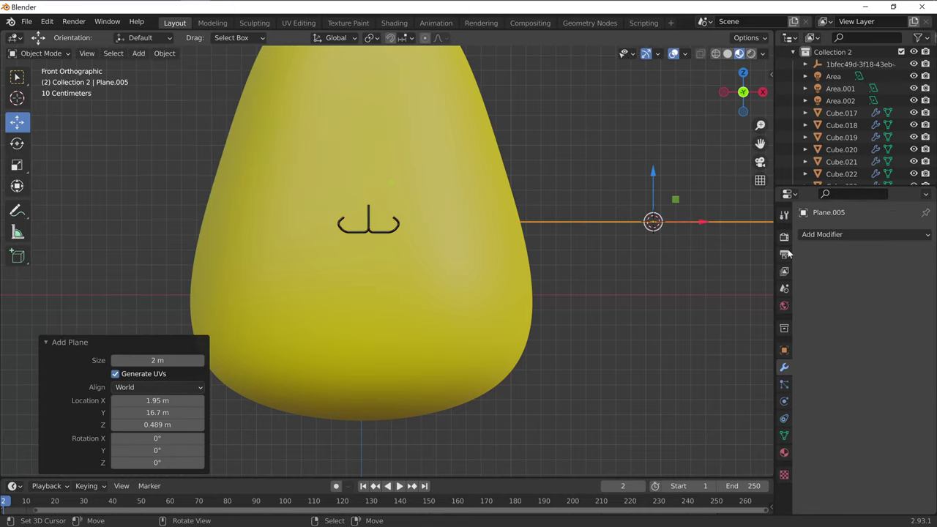
scroll(677, 279, down, 2)
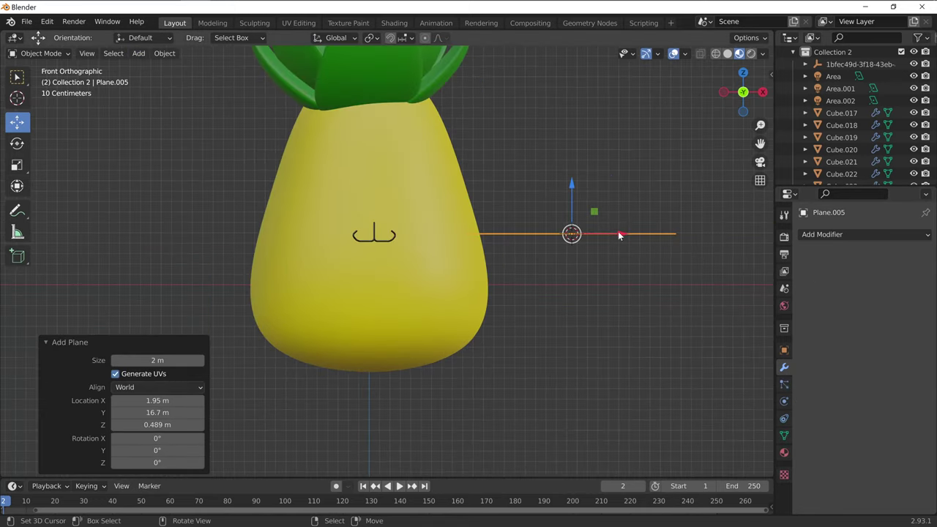
drag(618, 235, 674, 242)
key(space)
click(497, 504)
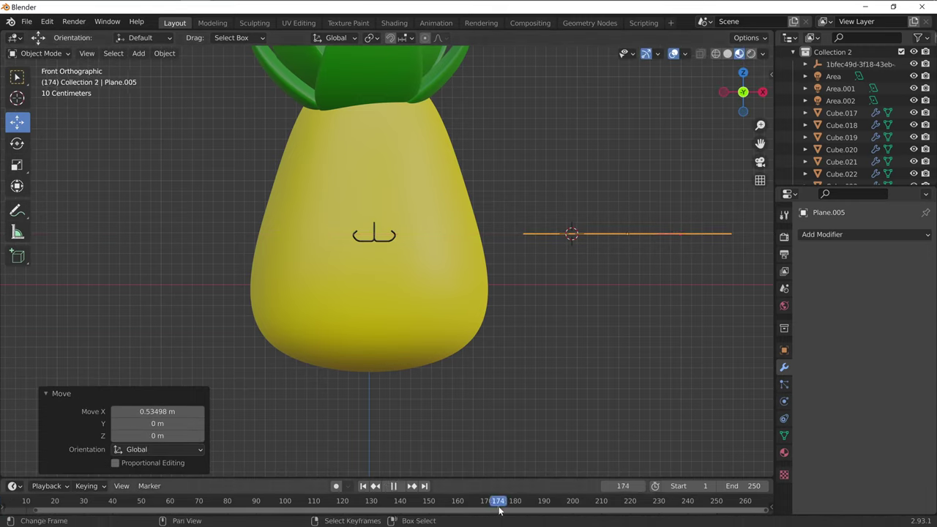
drag(500, 510, 515, 512)
key(space)
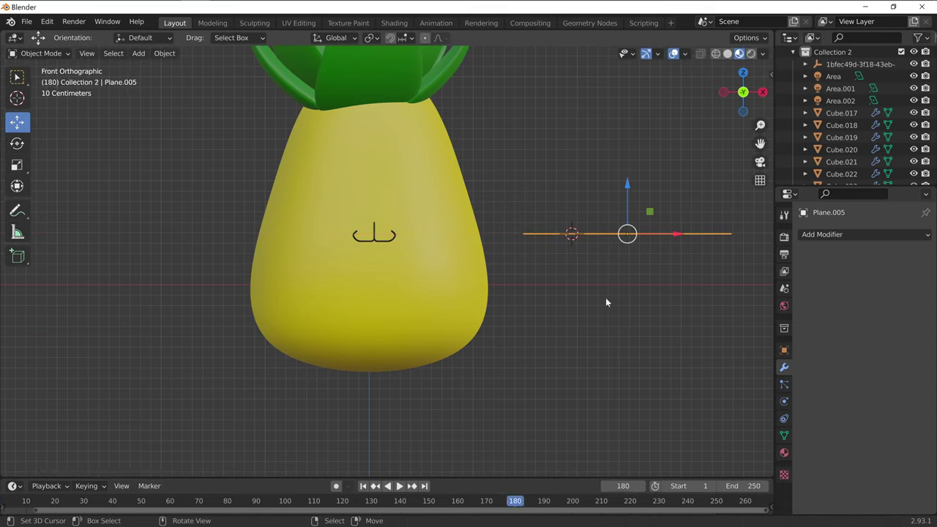
Step: Enter Edit Mode on the plane and merge its vertices into one at center
click(48, 56)
click(58, 78)
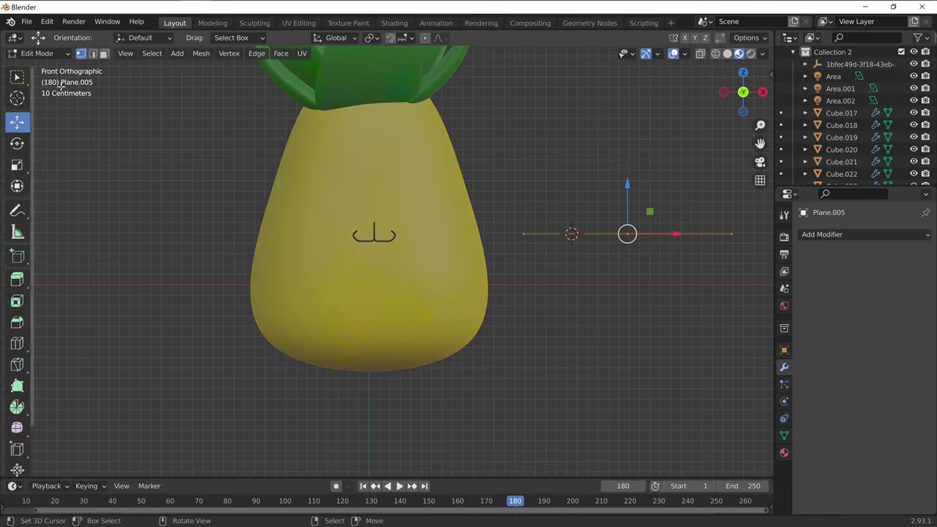
key(m)
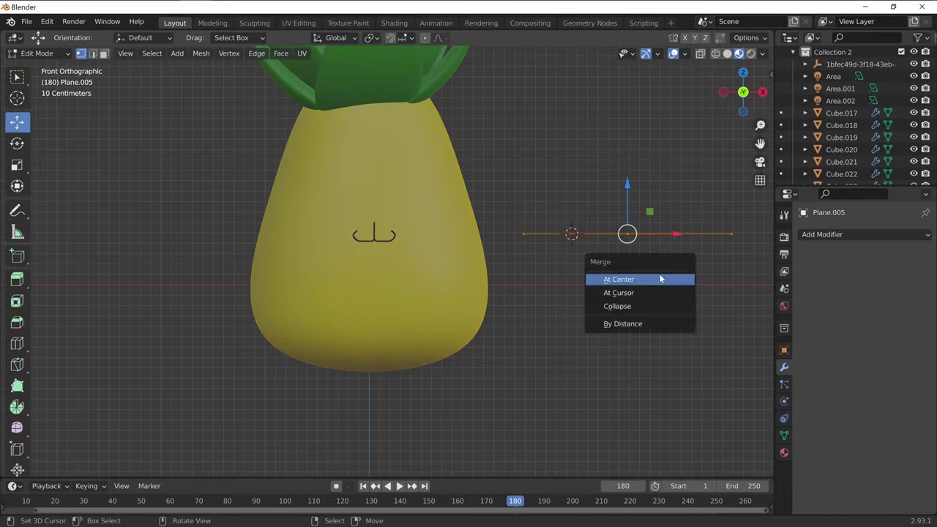
click(660, 279)
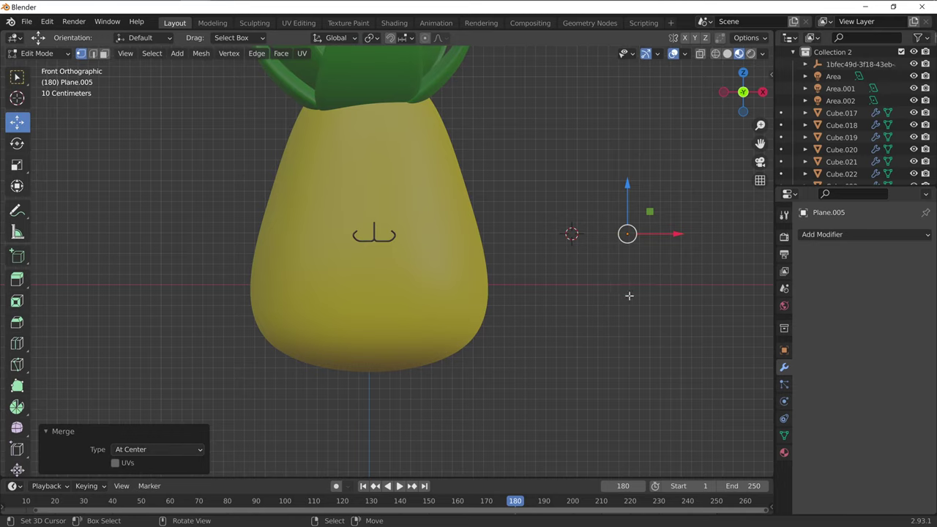
scroll(629, 296, up, 3)
scroll(631, 302, down, 1)
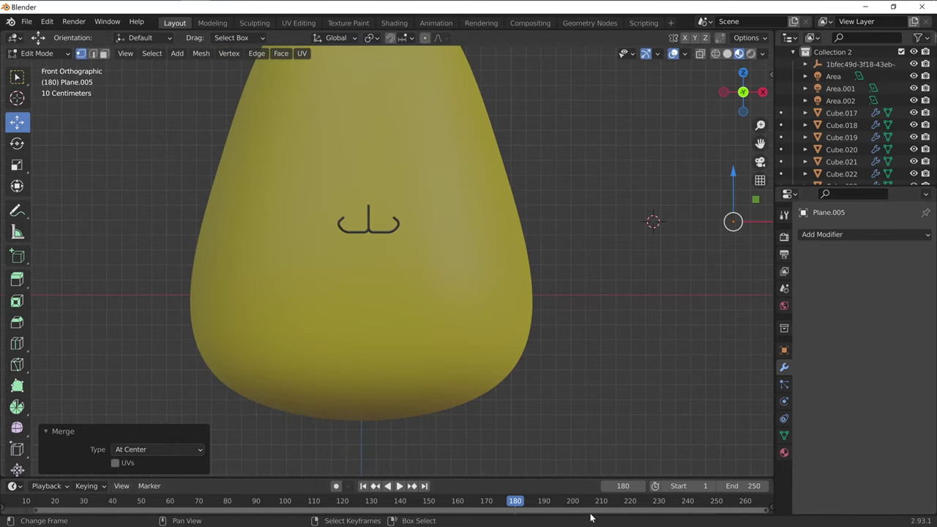
drag(592, 516, 631, 517)
Step: Extrude two new vertices from the single point to form a V shape
key(g)
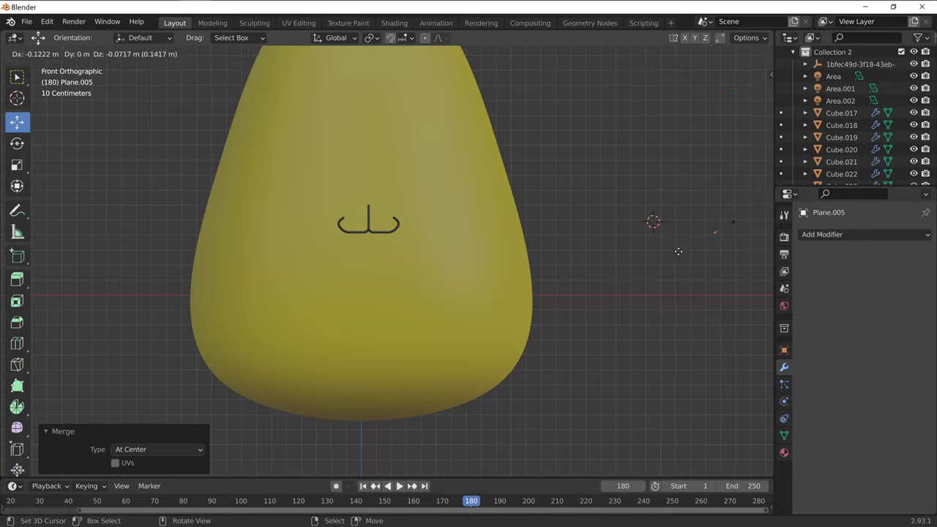
click(652, 266)
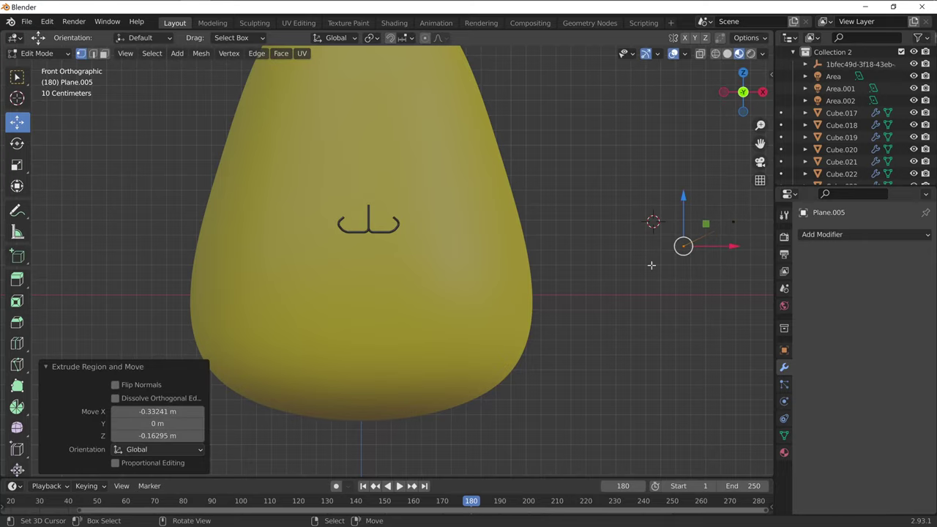
key(e)
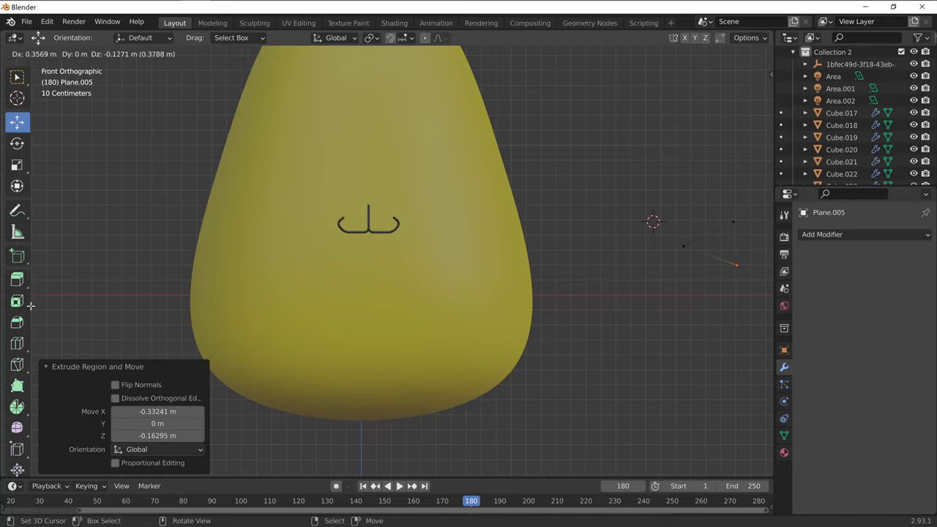
click(31, 306)
scroll(473, 439, up, 3)
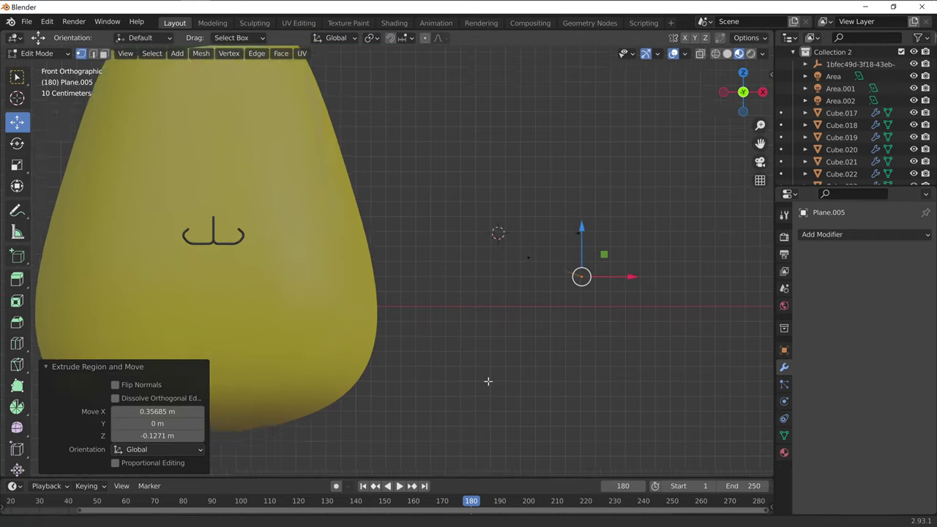
scroll(488, 380, up, 3)
Step: Box-select all three vertices of the V and start a vertex bevel with Ctrl+Shift+B
shift+middle_drag(649, 414, 426, 401)
scroll(481, 414, up, 1)
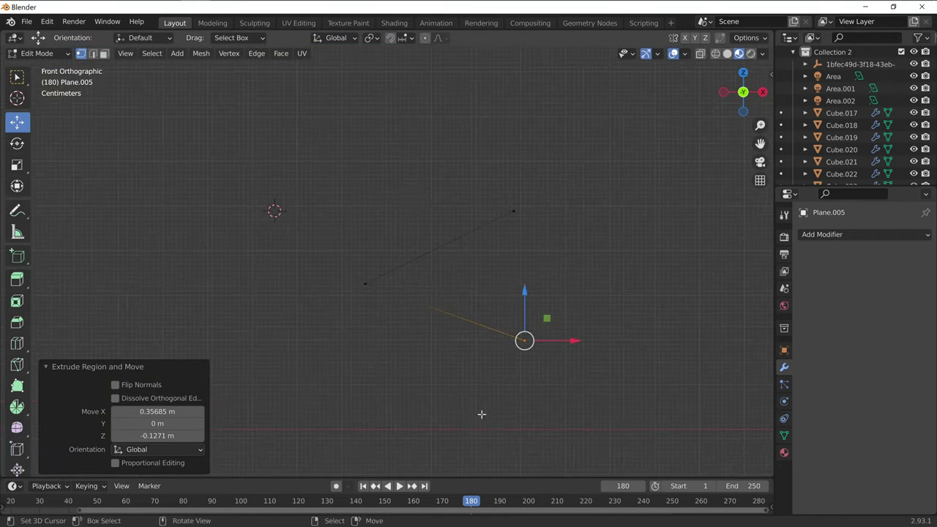
drag(309, 128, 622, 464)
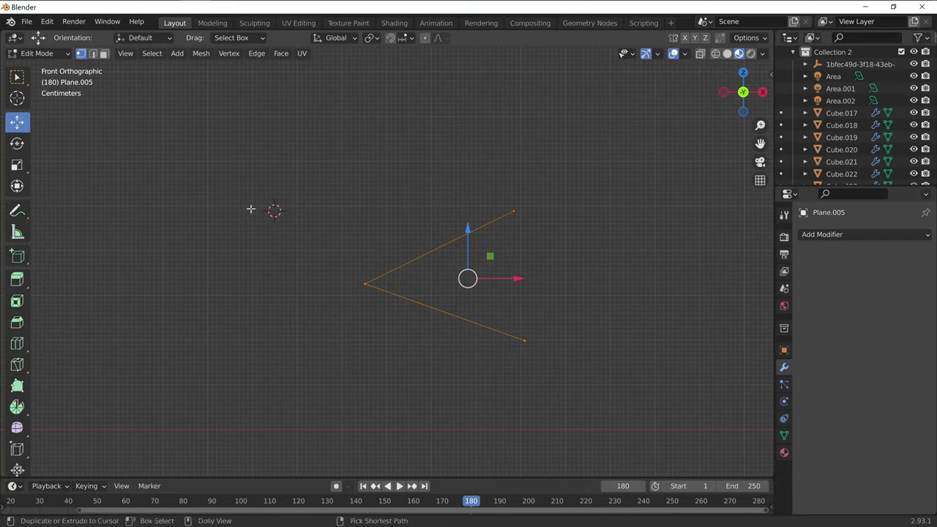
key(ctrl+shift+b)
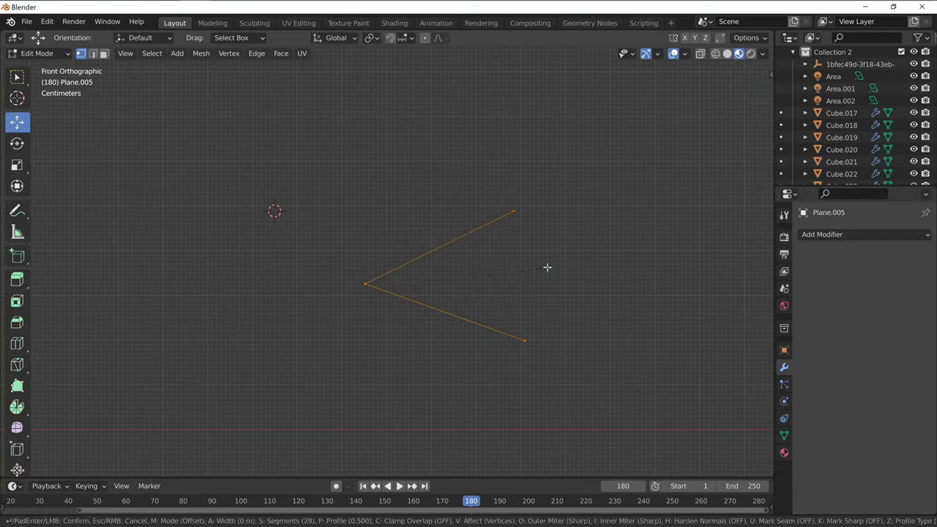
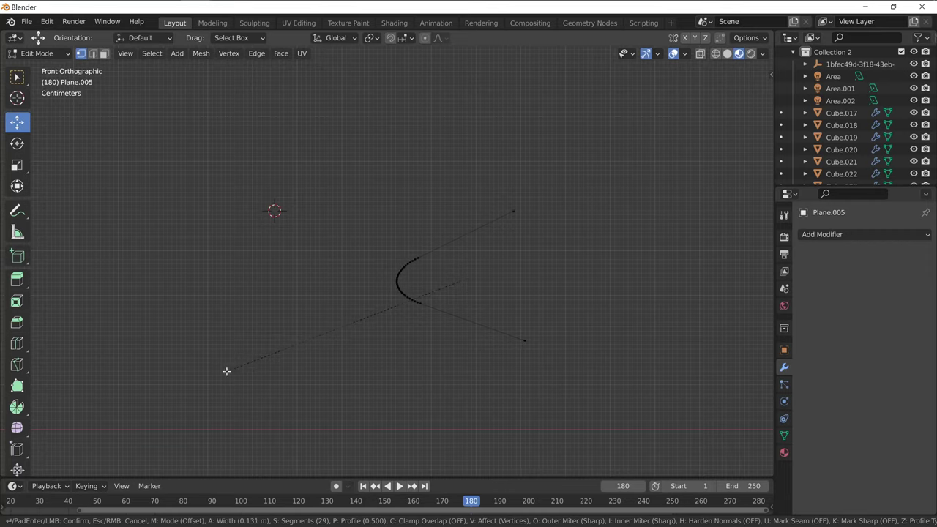
Step: Confirm the rounded corner bevel and convert the bent line into a curve in Object Mode
click(226, 372)
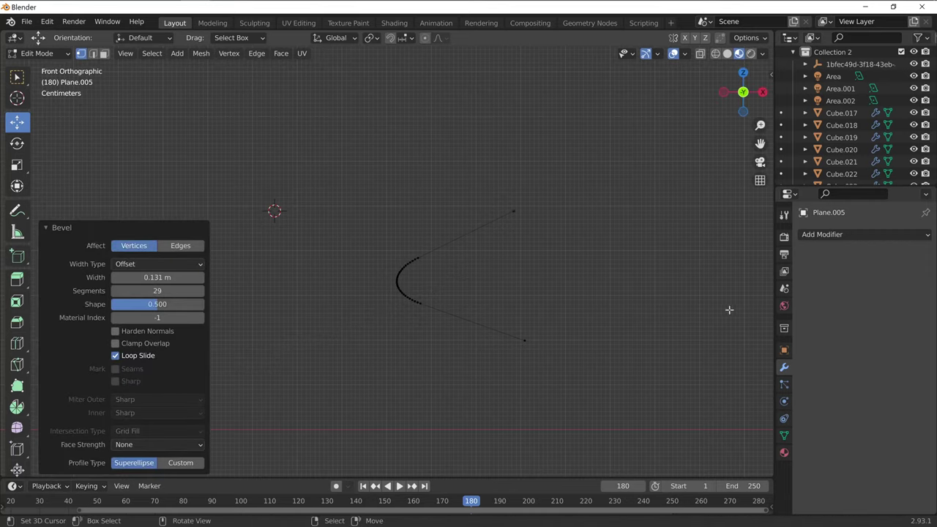
click(37, 55)
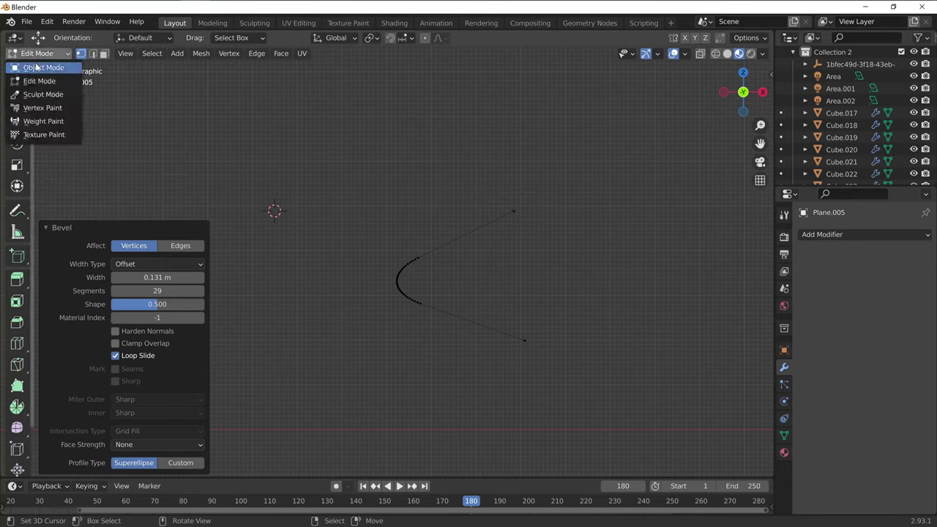
click(36, 68)
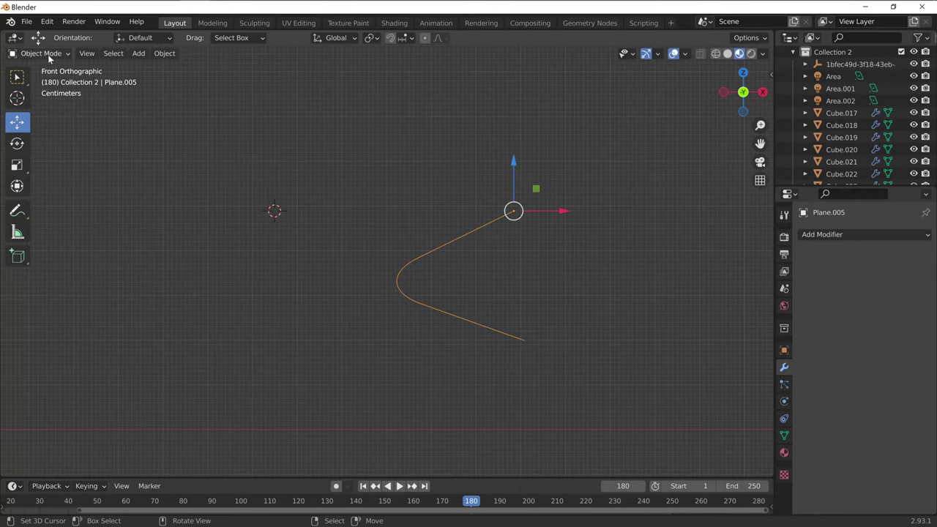
click(166, 53)
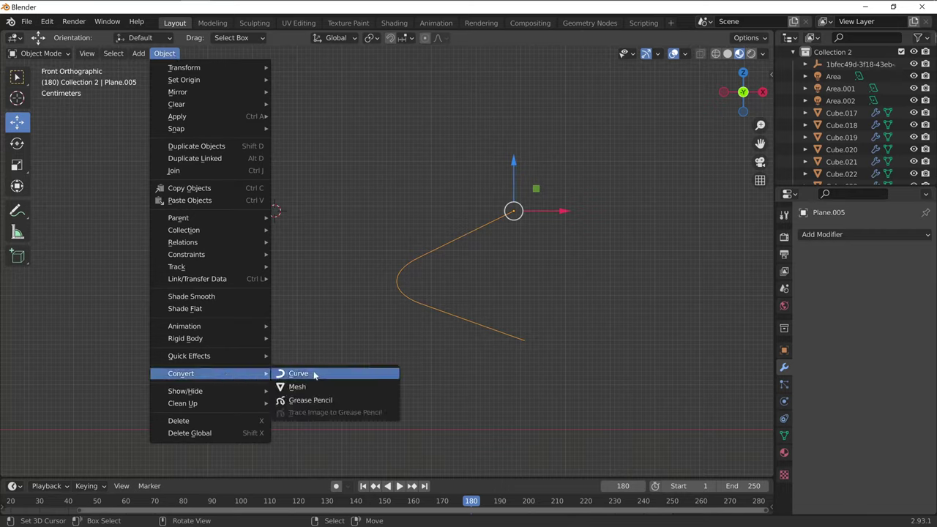
click(314, 374)
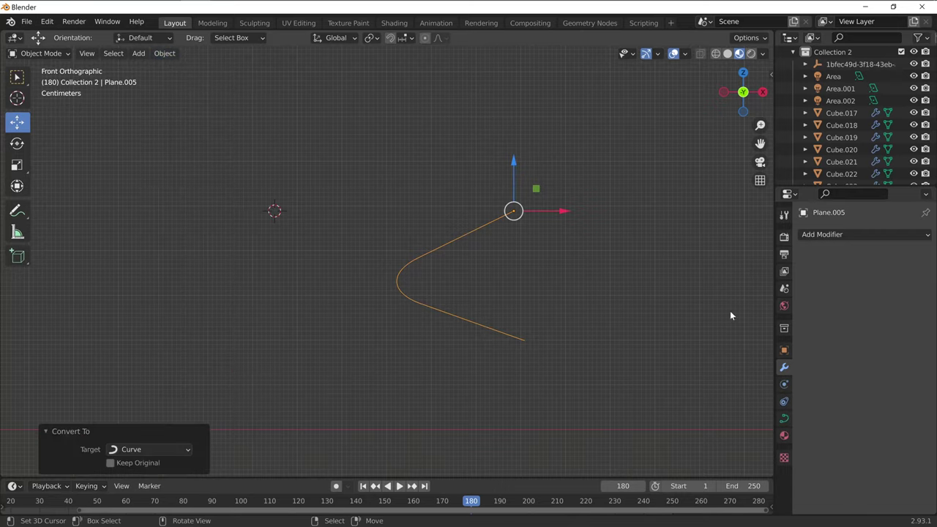
Step: Give the curve a 0.01 m bevel depth for a thin tube body
click(786, 422)
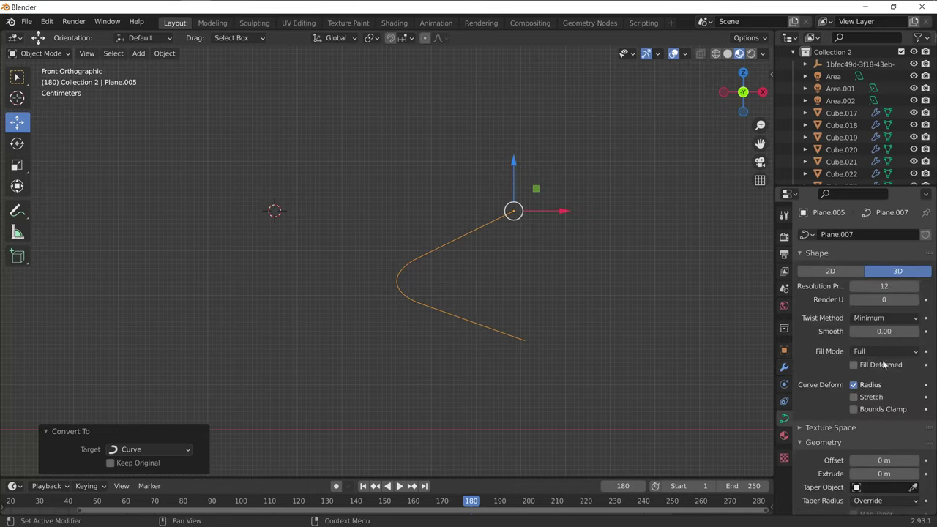
scroll(834, 455, down, 1)
scroll(834, 455, down, 1)
scroll(834, 455, down, 2)
scroll(833, 456, down, 1)
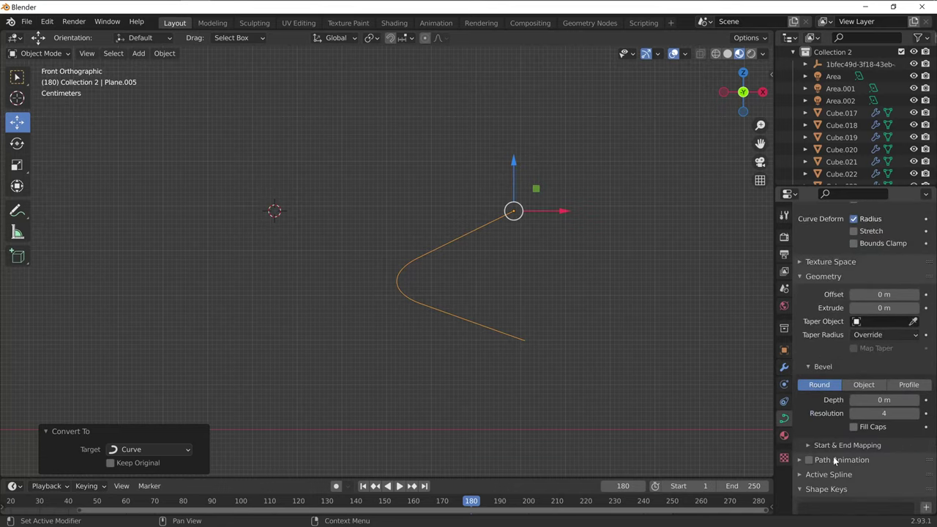
drag(882, 400, 888, 413)
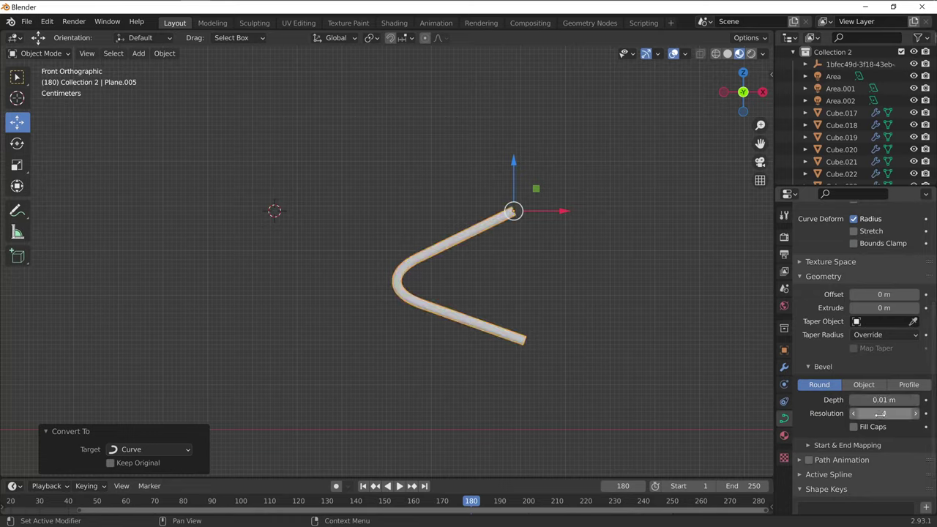
Step: Add a new black material with roughness 0 to the curve
click(784, 435)
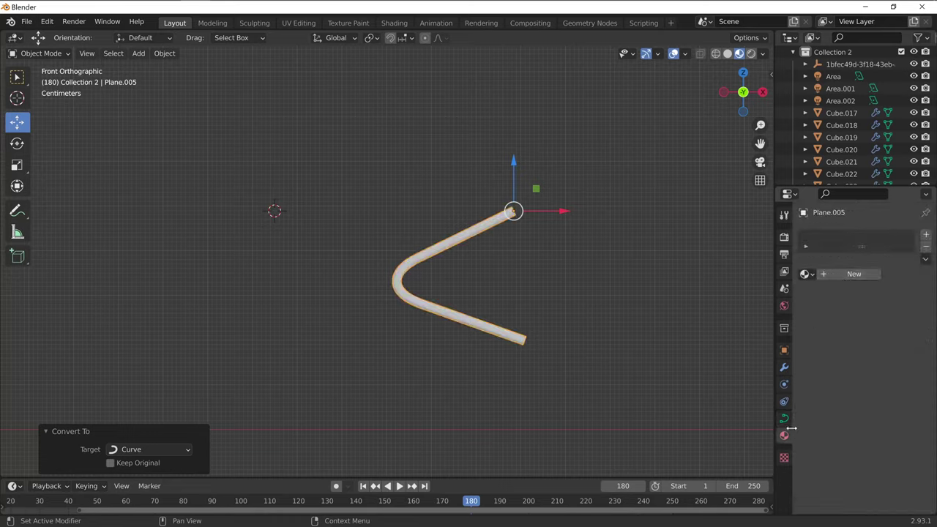
click(842, 276)
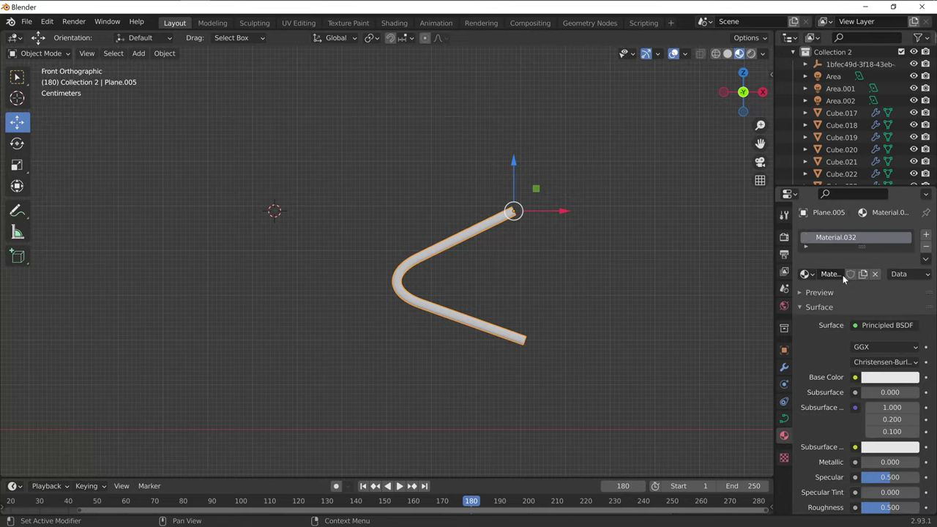
click(880, 380)
drag(890, 347, 842, 348)
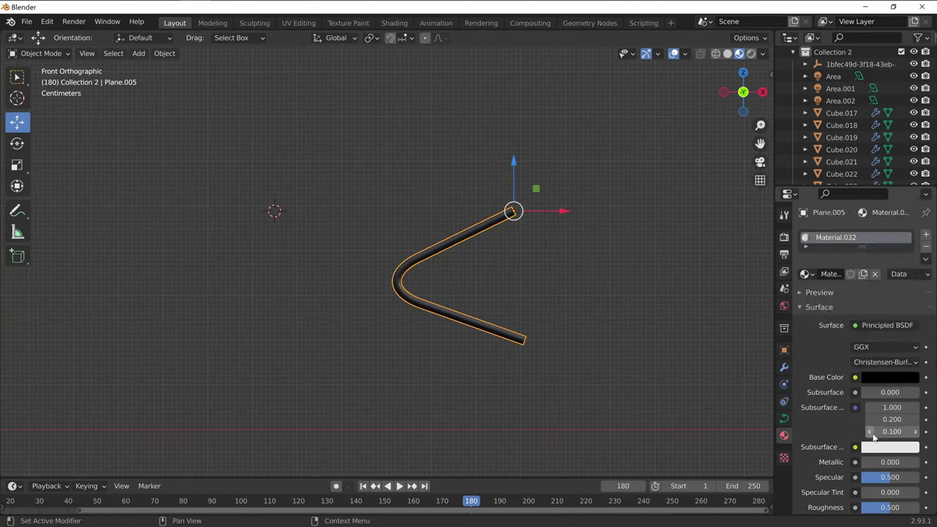
scroll(874, 437, down, 3)
drag(890, 439, 842, 439)
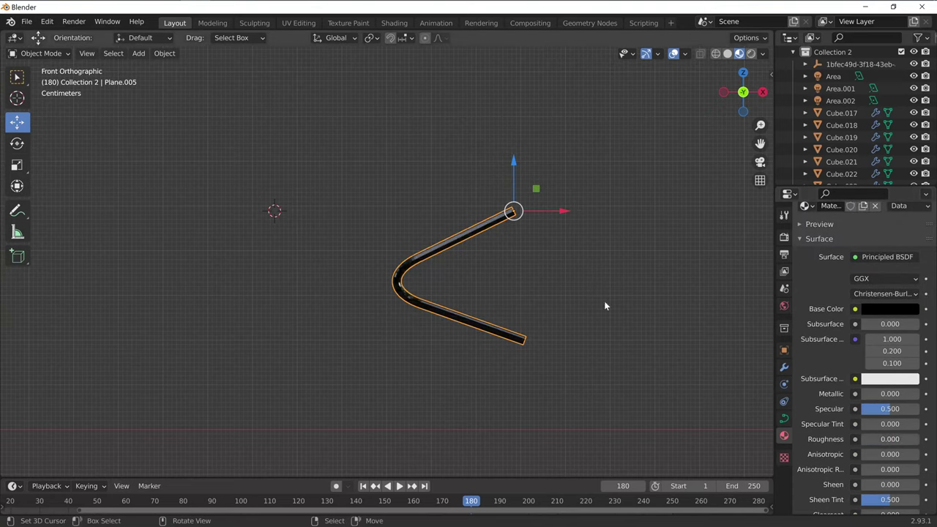
scroll(570, 308, down, 4)
scroll(547, 310, down, 2)
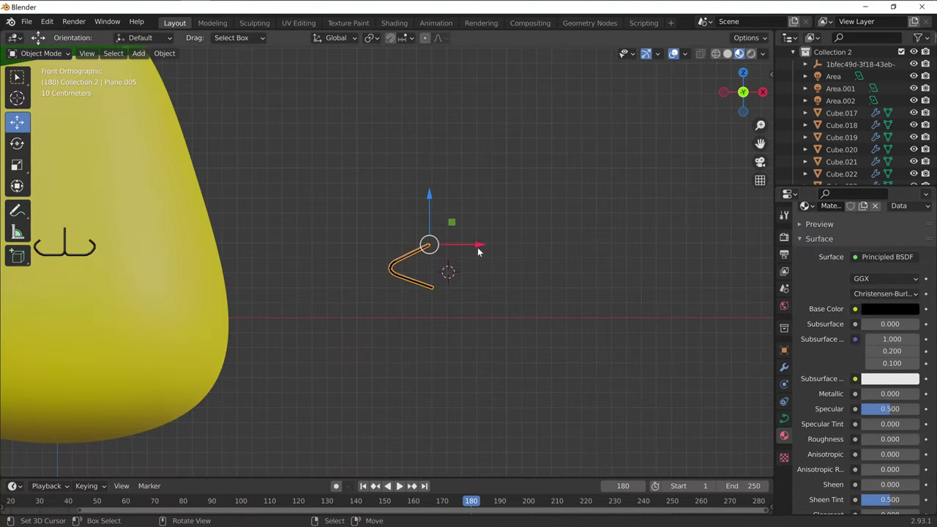
Step: Position the eye curve up and forward onto the front of the pineapple body
drag(478, 251, 278, 254)
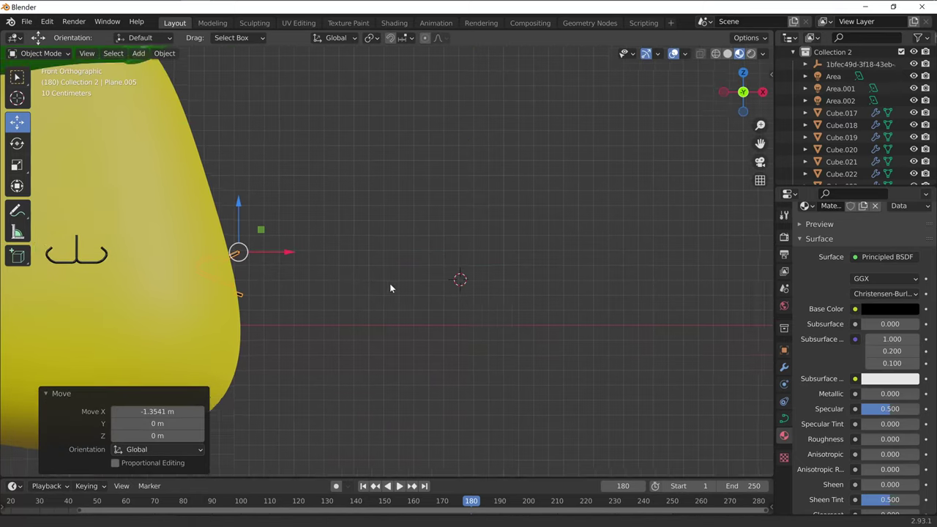
shift+middle_drag(385, 271, 558, 292)
drag(527, 238, 526, 142)
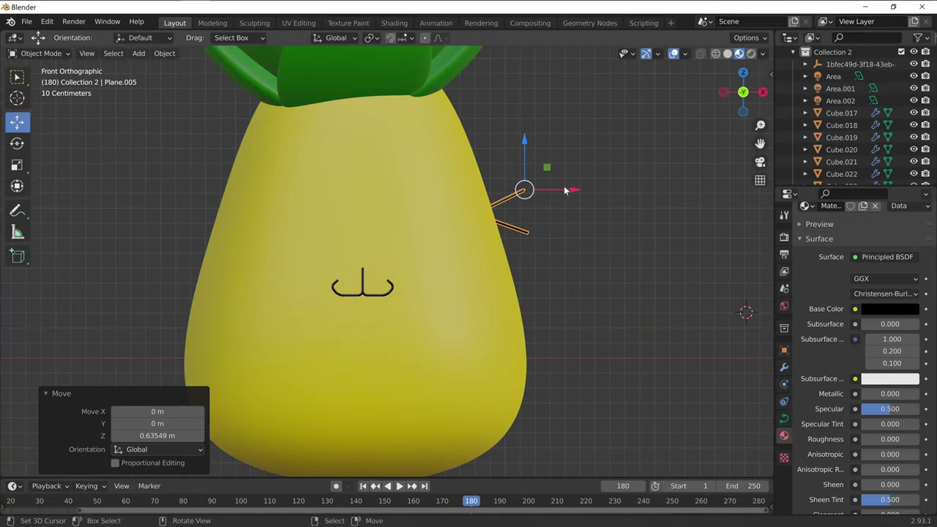
drag(568, 189, 450, 203)
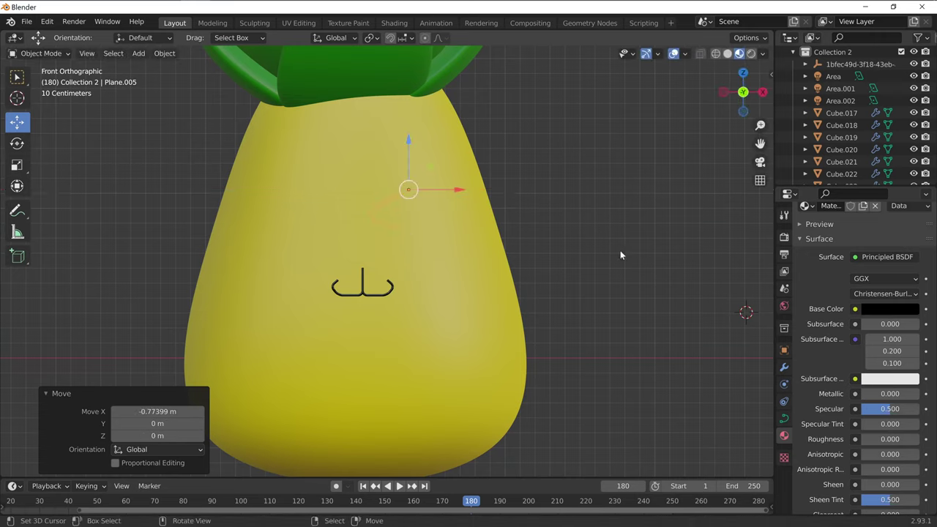
middle_drag(620, 251, 557, 276)
scroll(558, 276, down, 4)
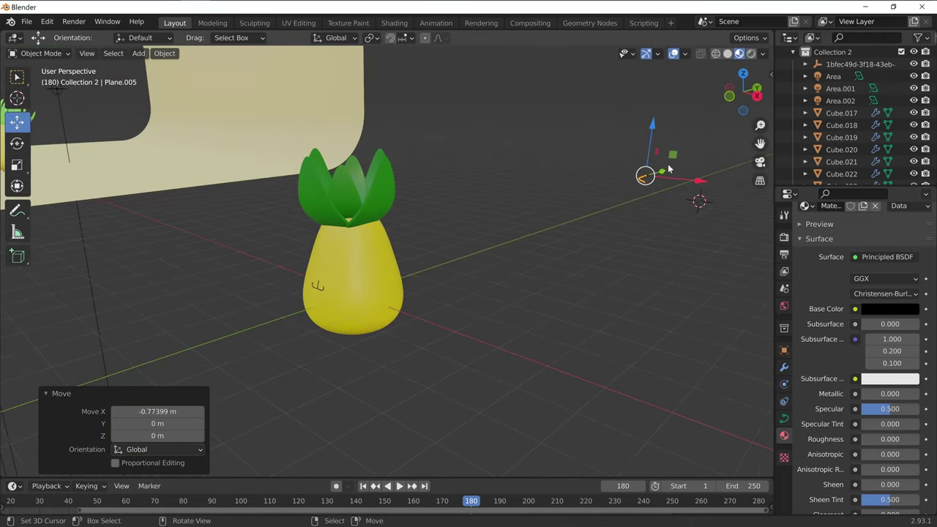
drag(663, 172, 388, 315)
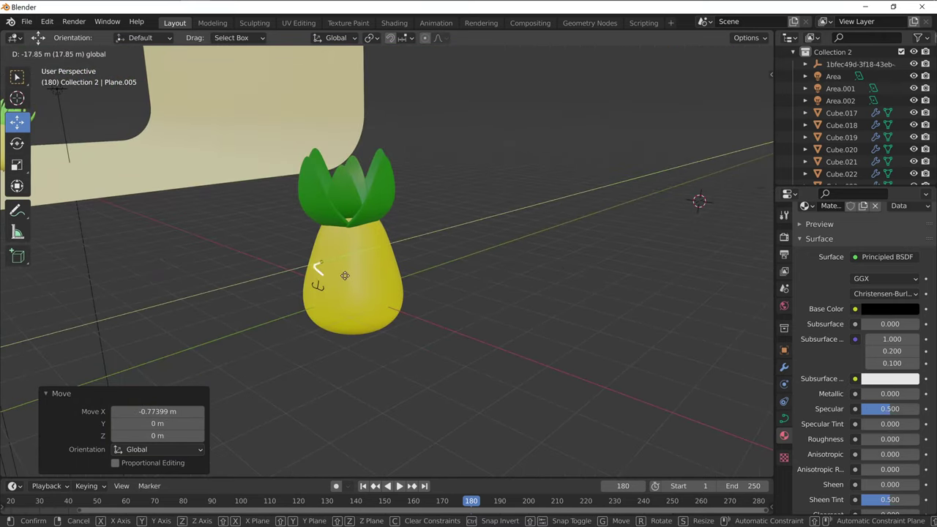
scroll(387, 310, up, 2)
scroll(467, 329, up, 2)
scroll(512, 337, up, 2)
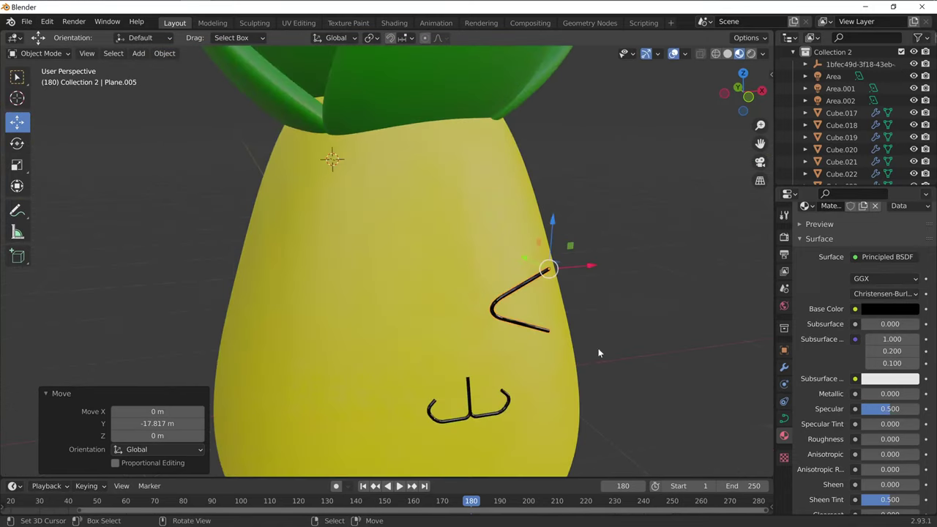
scroll(529, 348, up, 2)
middle_drag(530, 353, 263, 275)
drag(197, 264, 236, 261)
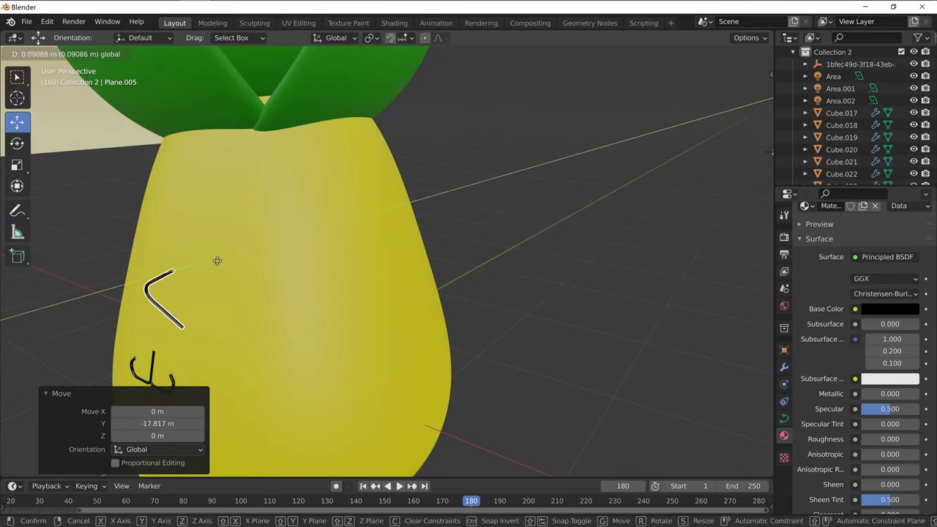
mouse_move(236, 265)
middle_down()
mouse_move(418, 338)
mouse_move(386, 331)
mouse_move(381, 341)
middle_up()
Step: Paste a copy of the eye curve and set its Z rotation to 180°
key(ctrl+v)
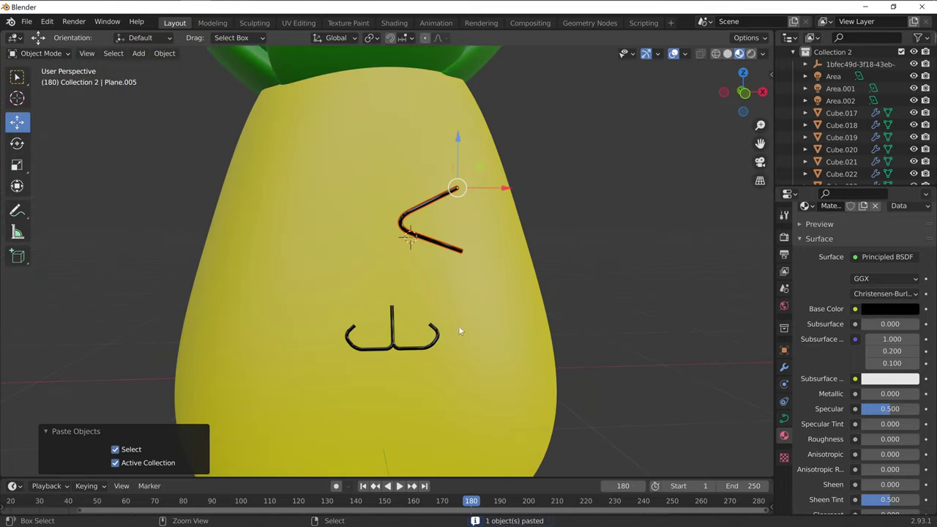
scroll(861, 176, down, 3)
scroll(861, 176, down, 3)
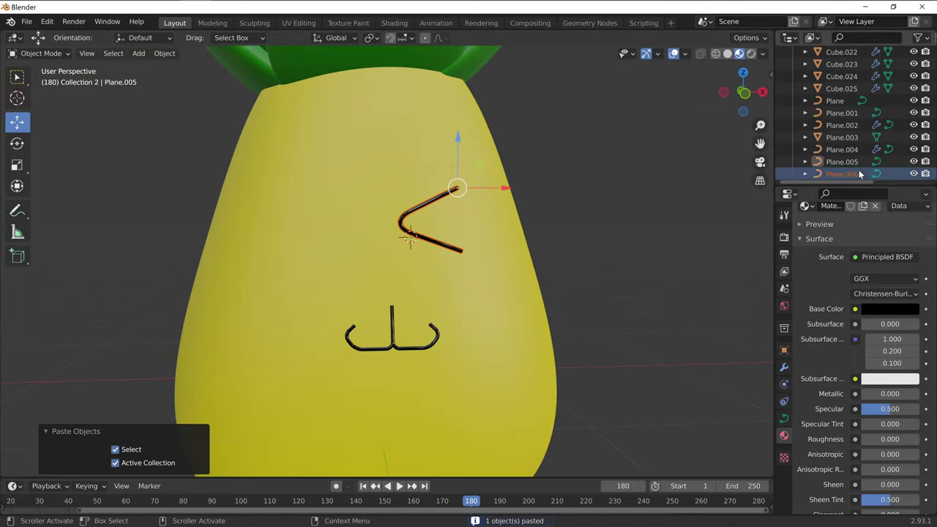
click(784, 353)
click(888, 287)
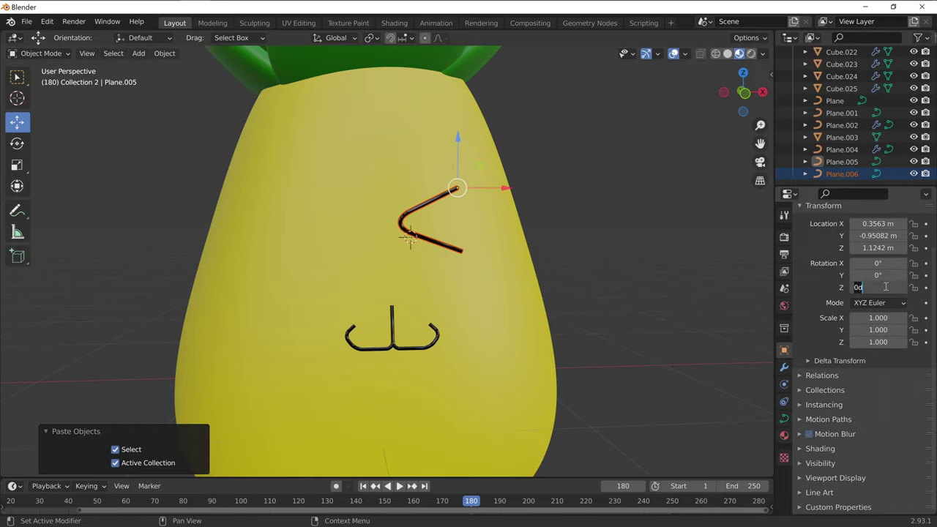
key(Return)
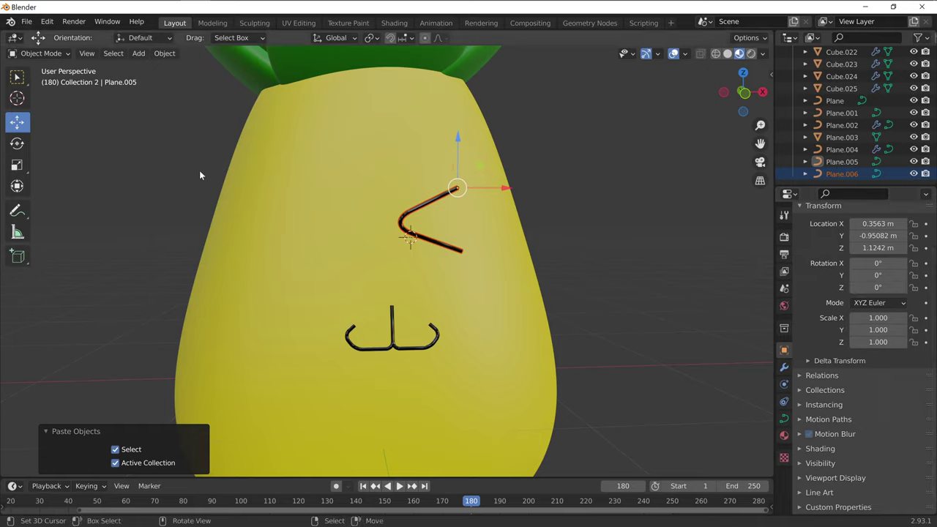
click(18, 143)
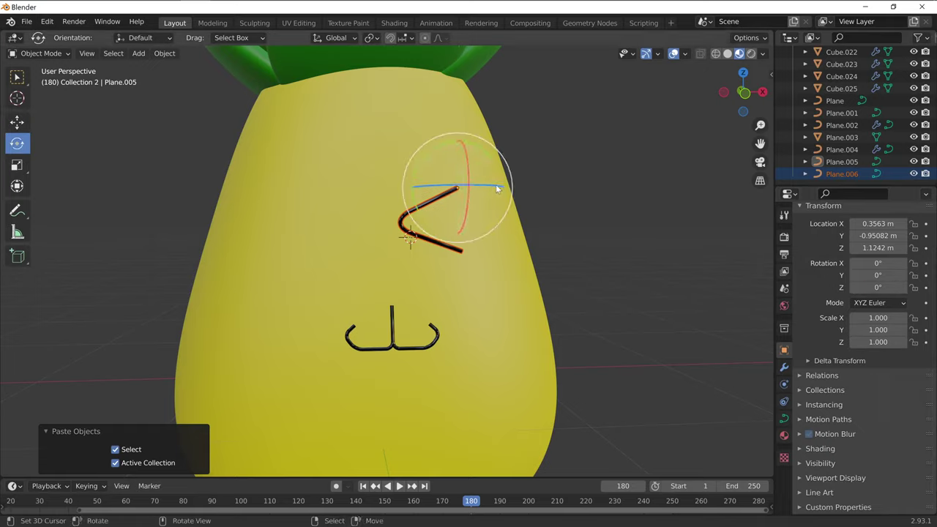
drag(496, 188, 421, 190)
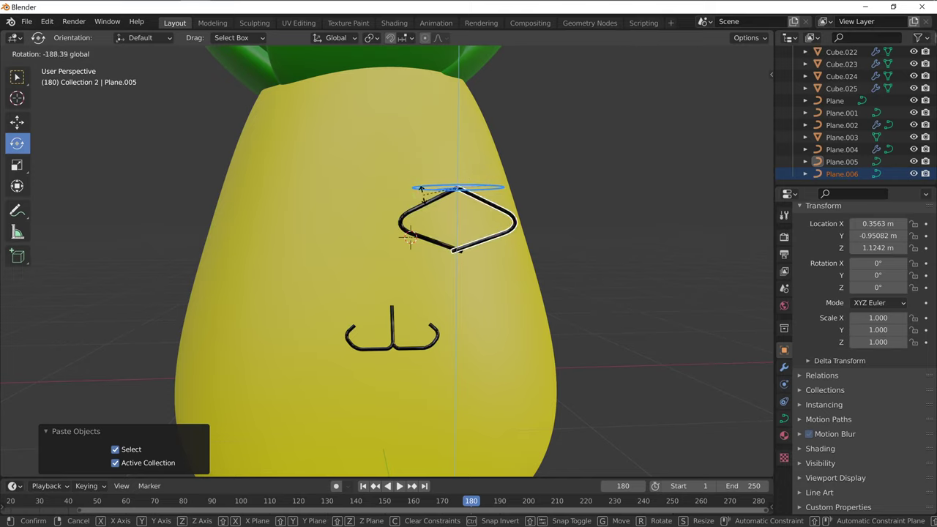
click(839, 162)
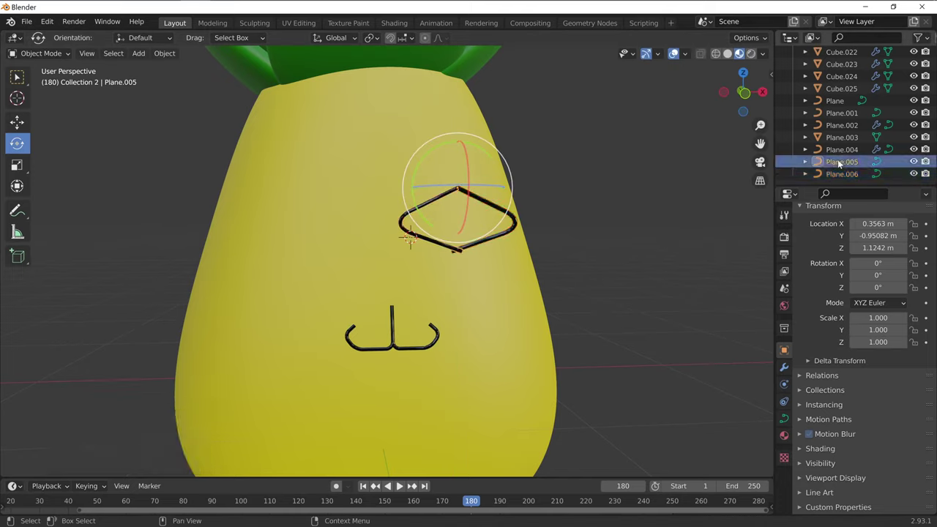
click(843, 172)
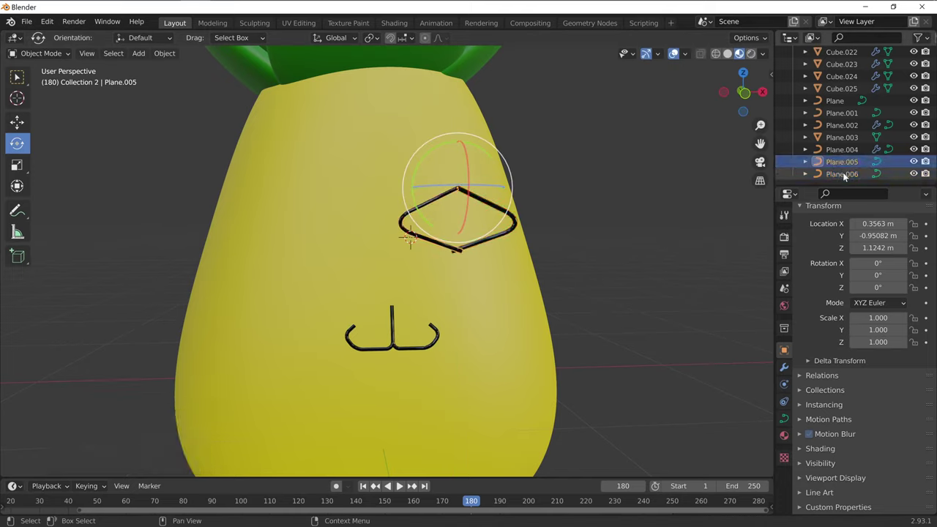
double_click(879, 287)
text(180)
key(Return)
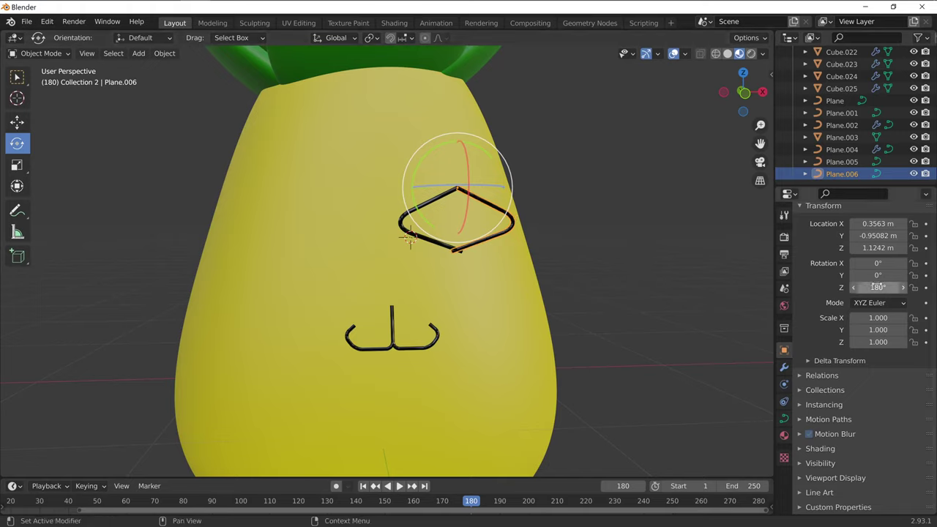
Step: Move the flipped eye left so the two eyes form a pair
click(17, 123)
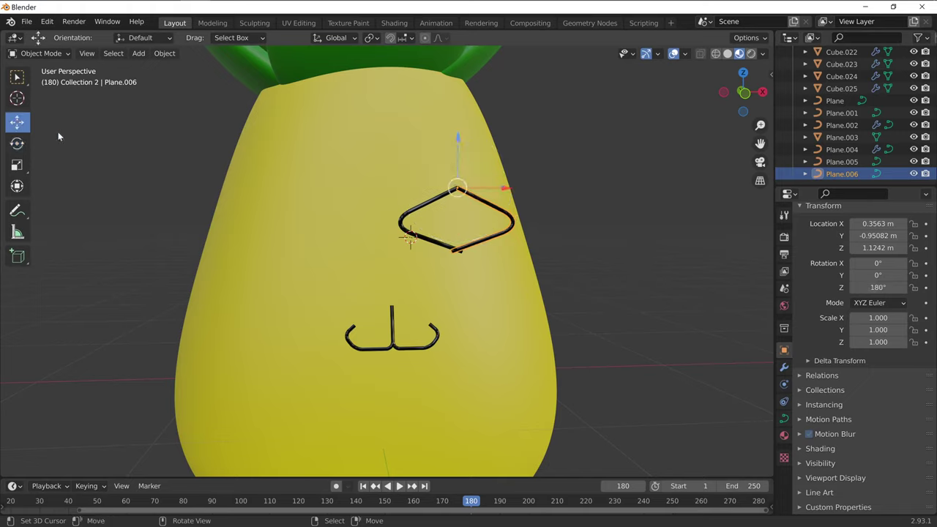
drag(498, 183, 355, 183)
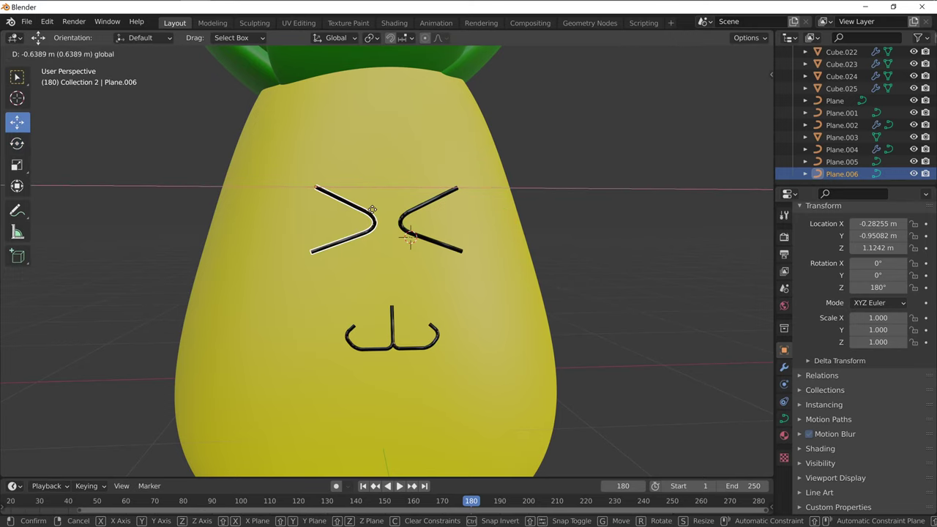
middle_drag(671, 262, 649, 263)
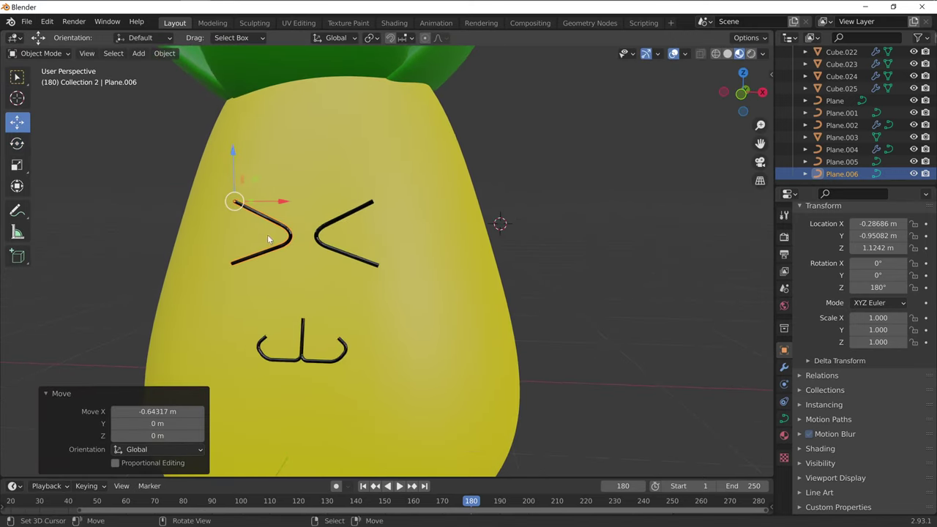
drag(284, 204, 291, 203)
middle_drag(576, 272, 581, 256)
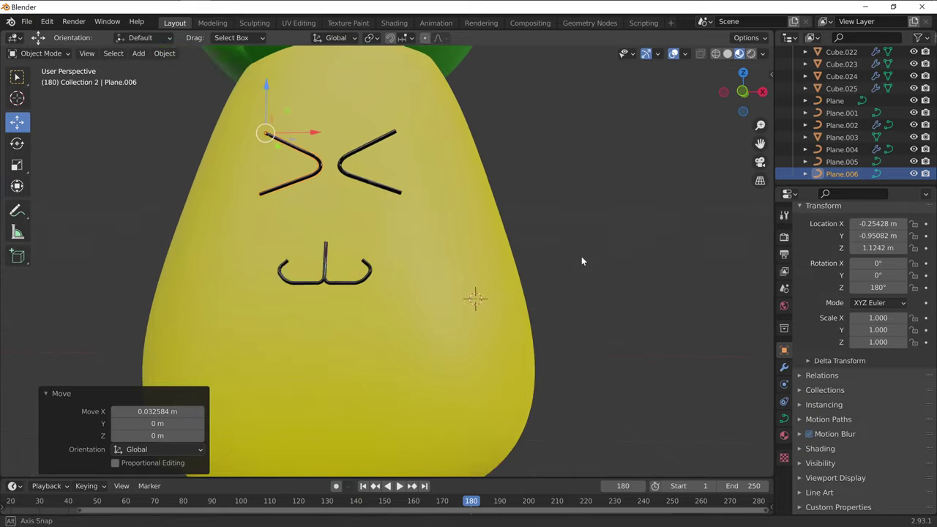
middle_drag(329, 270, 354, 292)
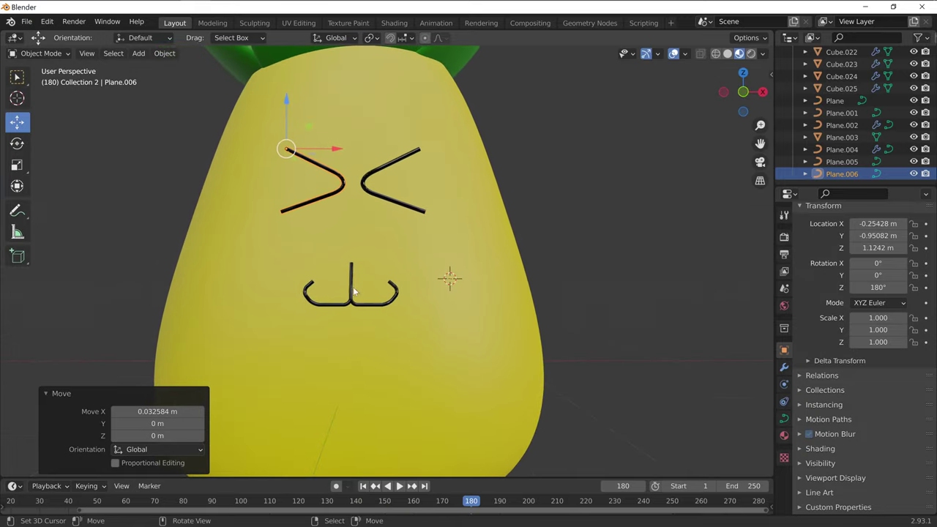
Step: Raise the mouth toward the eyes and scale it down to 0.260
click(362, 301)
drag(350, 235, 356, 182)
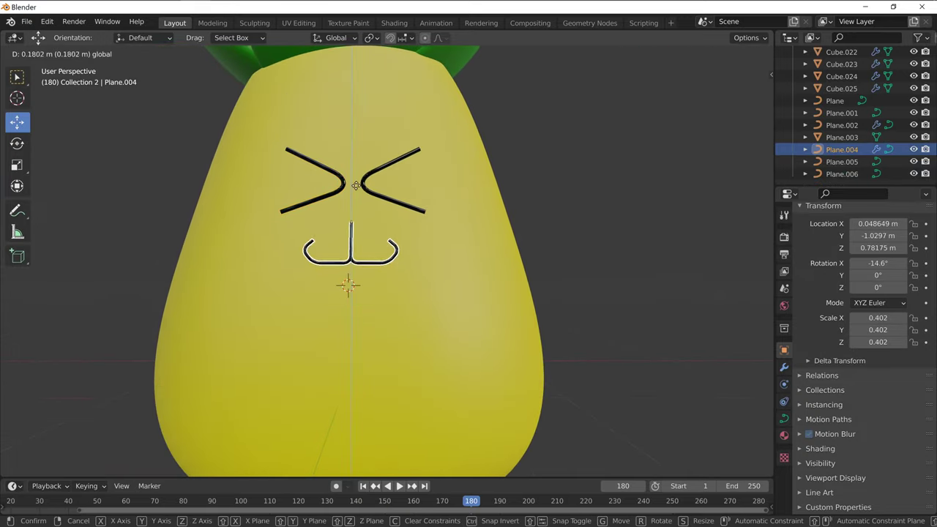
key(s)
click(437, 212)
middle_drag(446, 217, 544, 247)
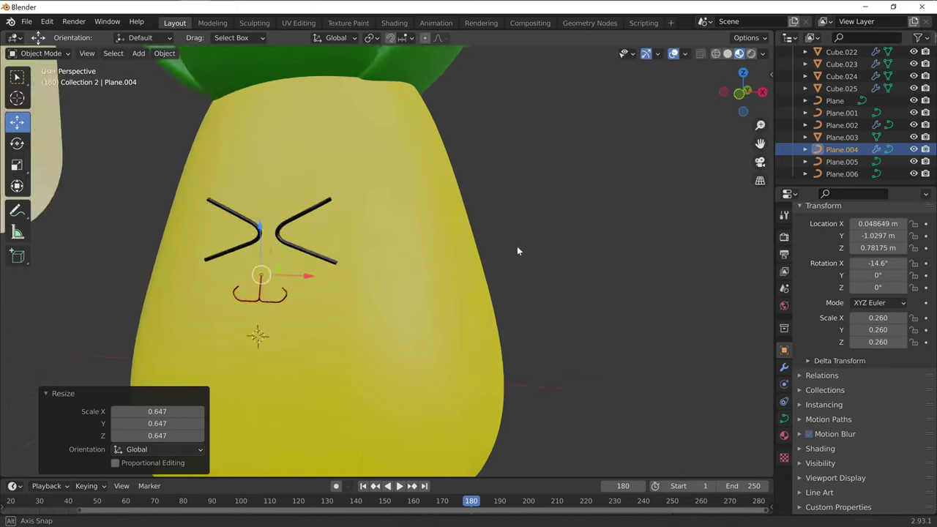
mouse_move(364, 309)
middle_down()
mouse_move(463, 316)
mouse_move(448, 323)
mouse_move(520, 311)
middle_up()
drag(560, 253, 550, 246)
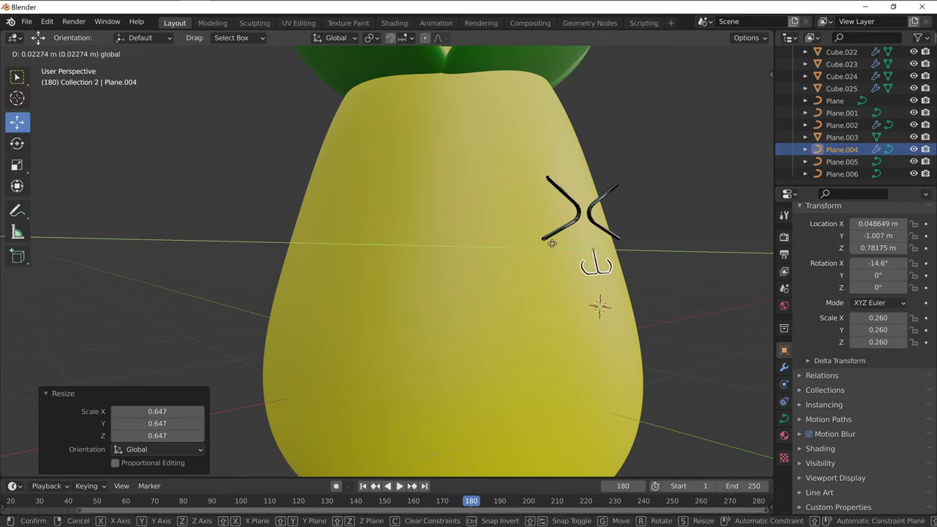
mouse_move(550, 246)
middle_down()
mouse_move(511, 323)
mouse_move(253, 286)
middle_up()
Step: Add a UV sphere with increased ring and segment counts for smoothness
click(139, 53)
mouse_move(155, 68)
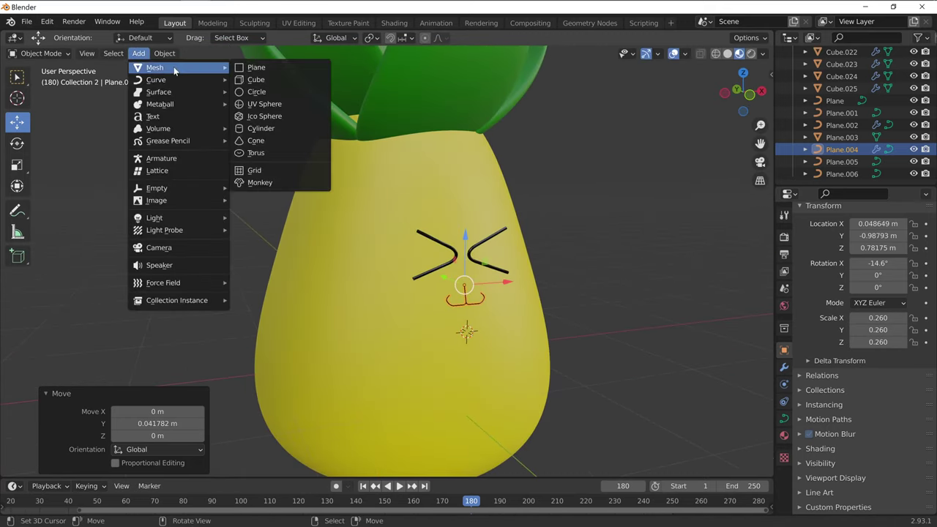
click(262, 104)
scroll(440, 308, down, 3)
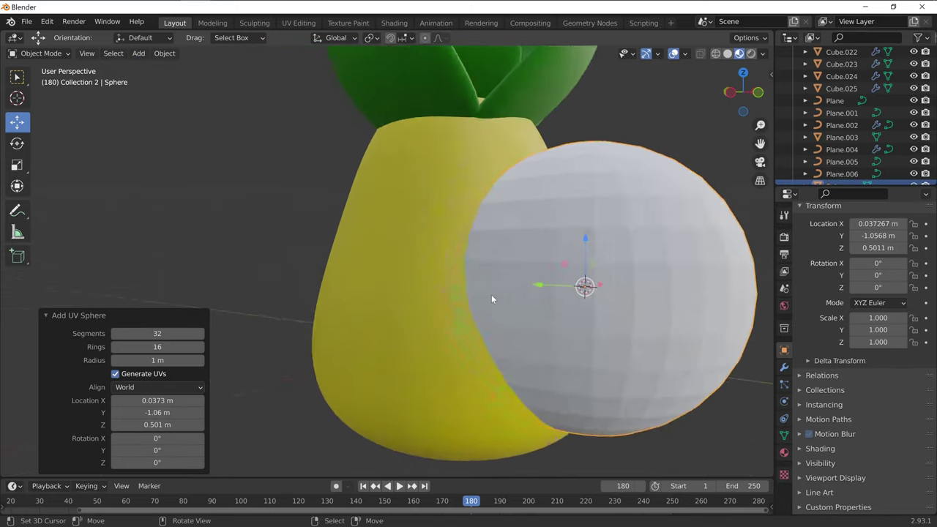
middle_drag(491, 295, 540, 331)
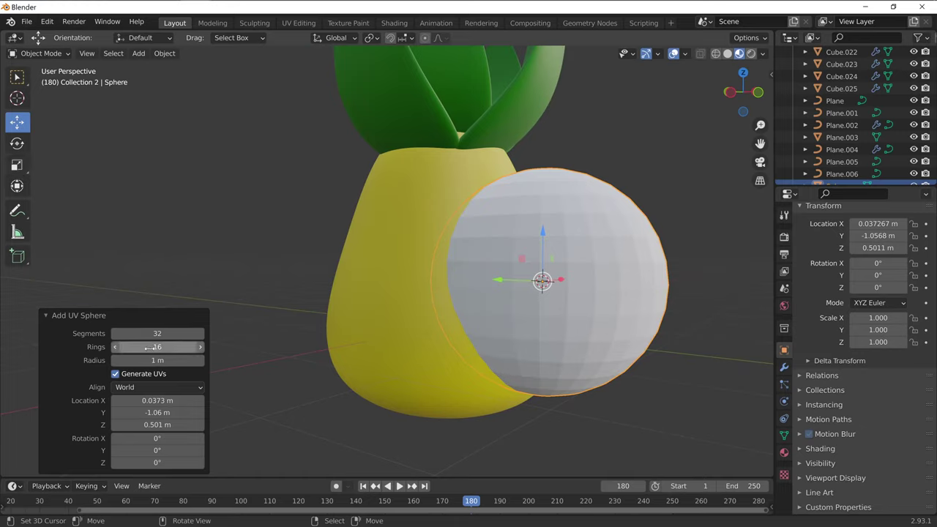
mouse_move(155, 347)
mouse_down()
mouse_move(166, 350)
mouse_move(147, 338)
mouse_up()
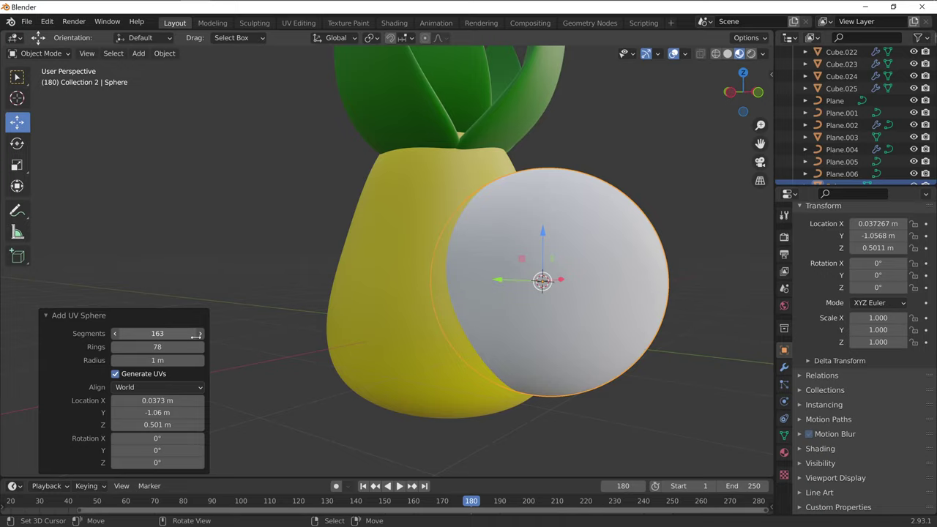
click(143, 335)
text(500)
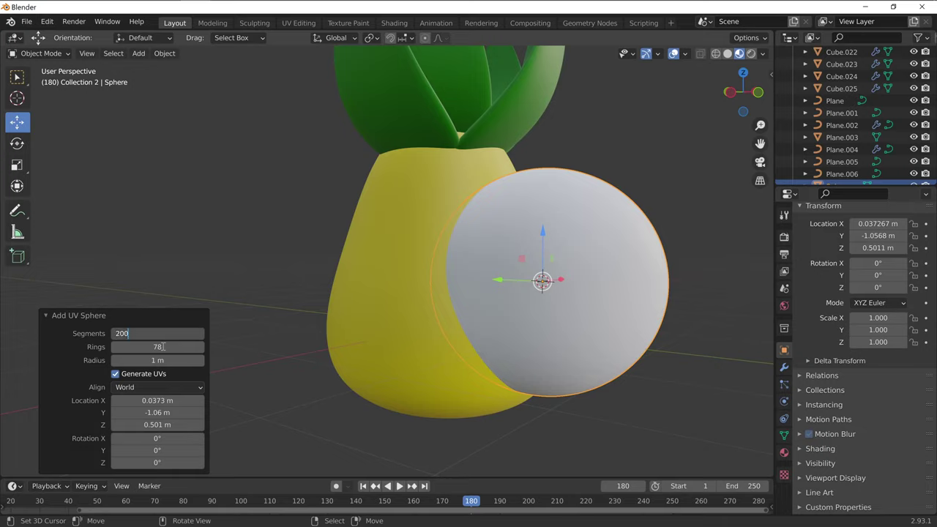
key(Return)
Step: Flatten the sphere along Y and shrink it to a small size
click(17, 165)
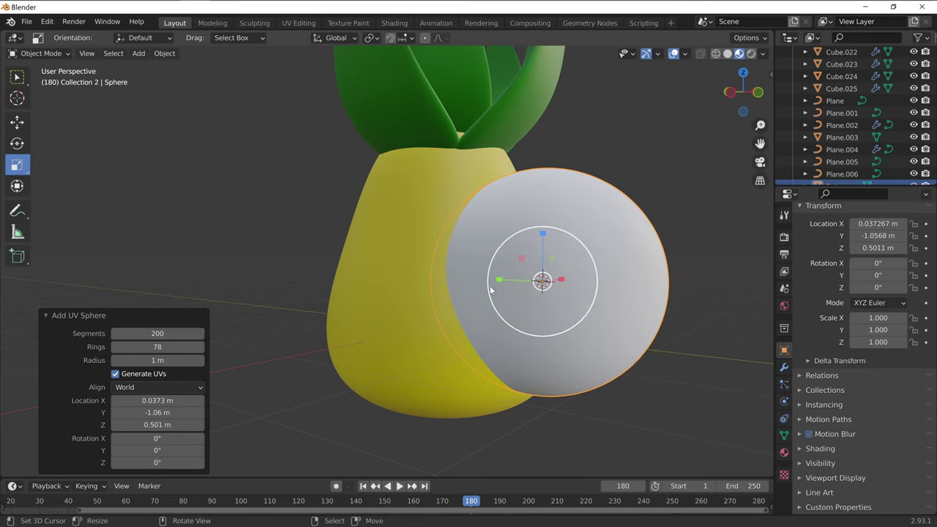
drag(497, 282, 533, 291)
mouse_move(533, 291)
middle_down()
mouse_move(658, 312)
mouse_move(618, 310)
middle_up()
key(s)
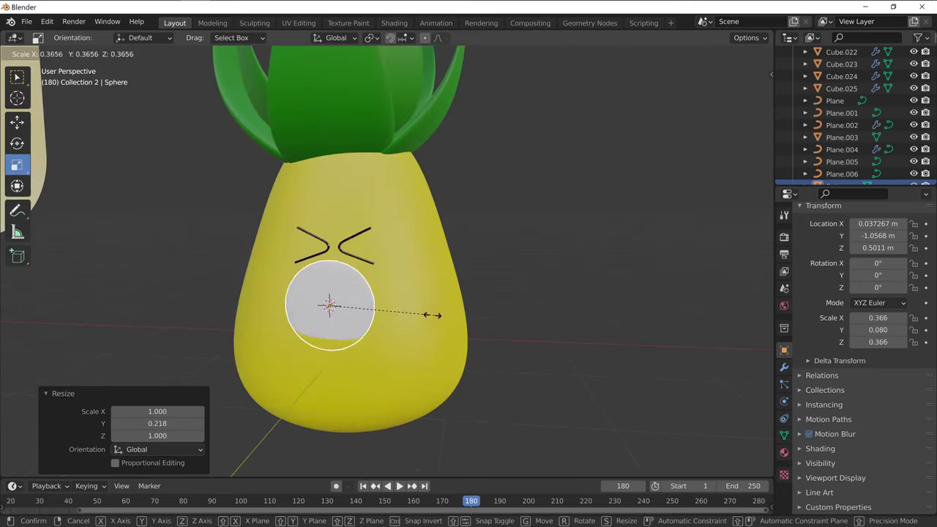
click(359, 310)
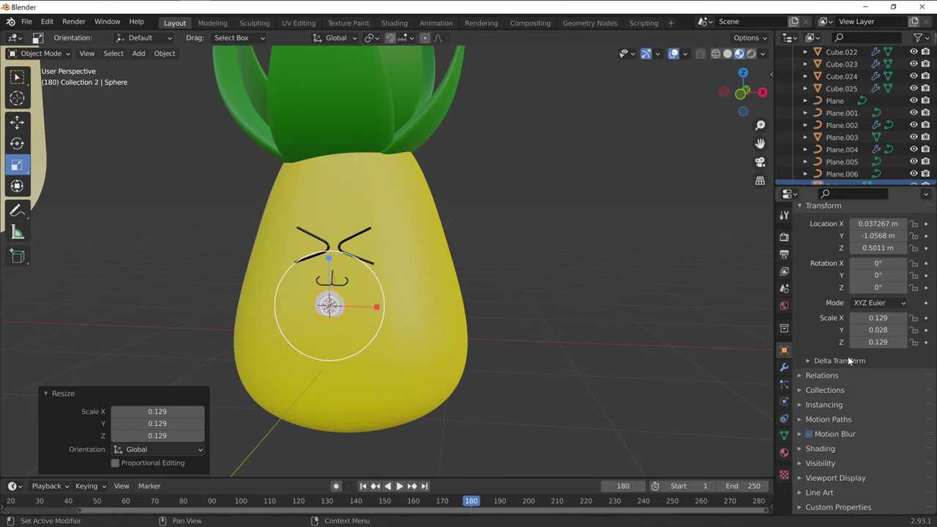
Step: Give the sphere a new pink material with roughness 0
click(784, 452)
click(854, 274)
click(889, 377)
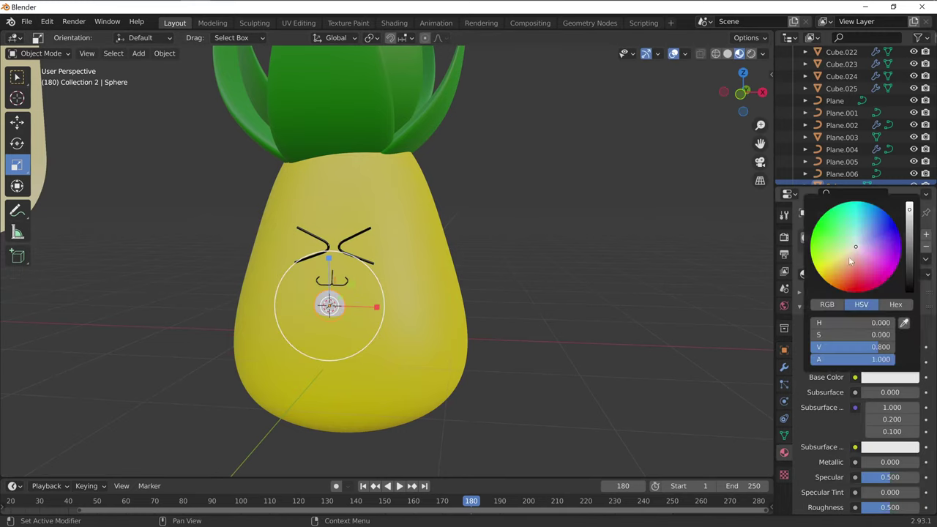
drag(852, 248, 862, 254)
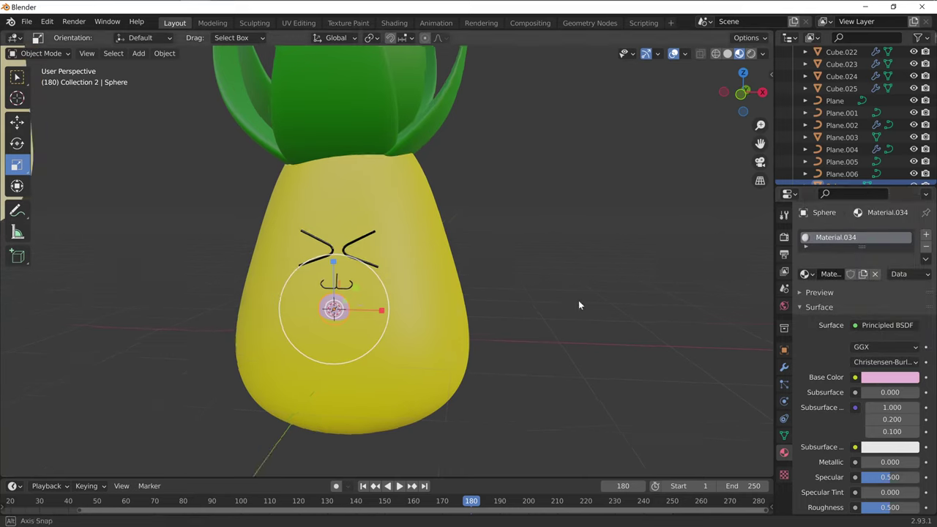
middle_drag(578, 300, 622, 304)
scroll(886, 441, down, 3)
drag(886, 441, 655, 424)
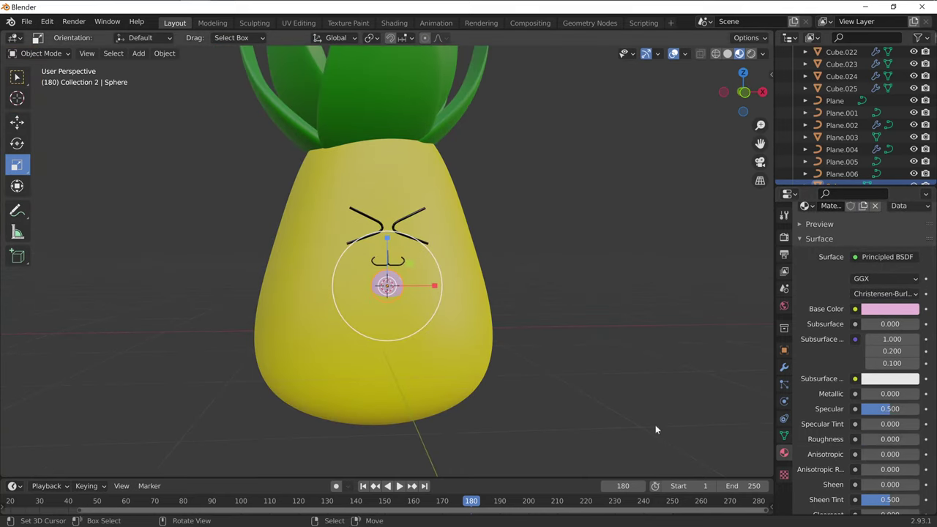
scroll(572, 286, up, 5)
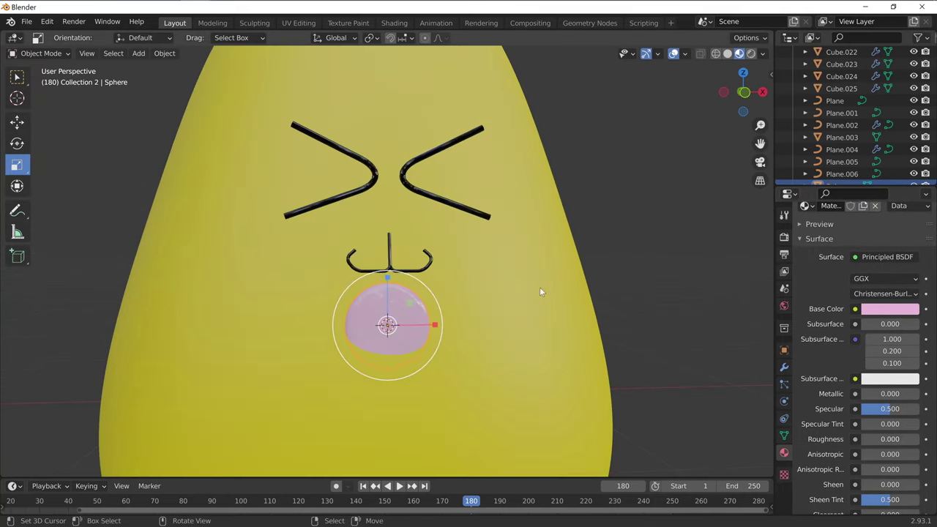
Step: Shrink the pink sphere further and place it on the left cheek
key(g)
key(s)
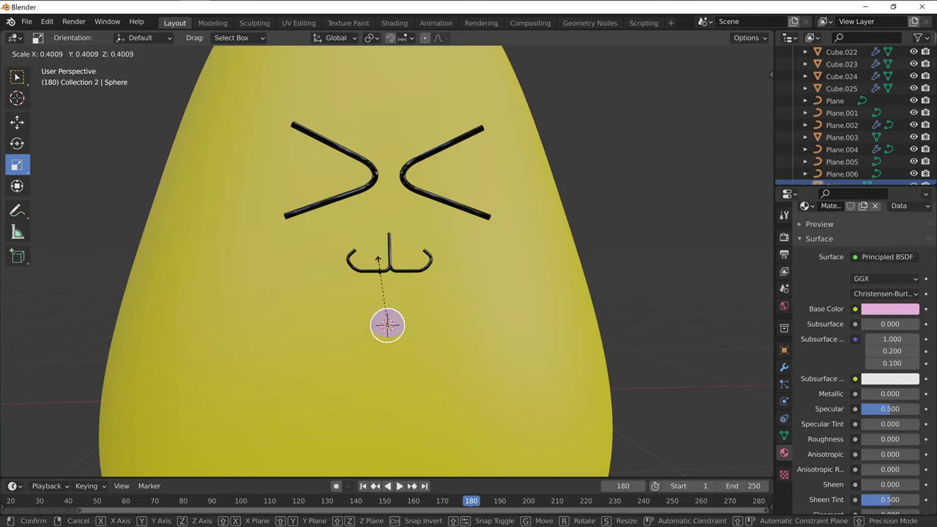
click(378, 260)
key(g)
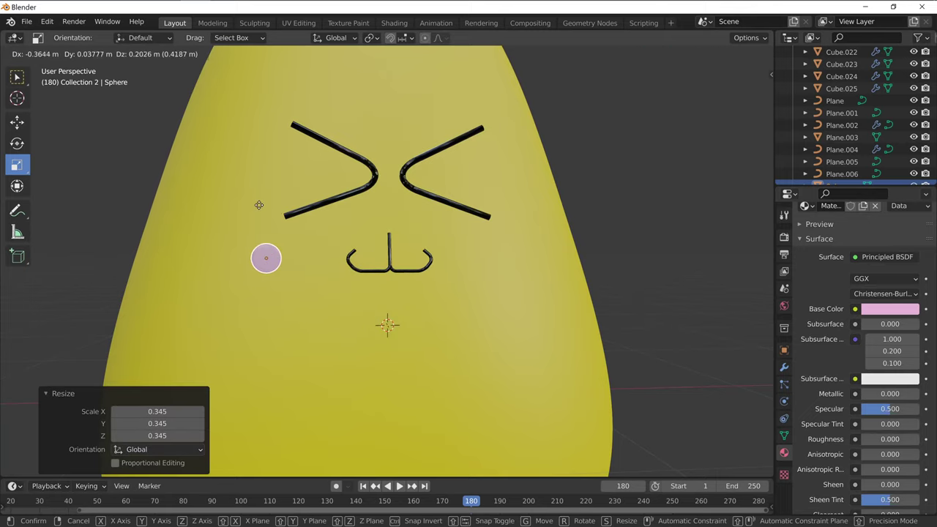
click(259, 205)
Step: Copy the cheek and place the pasted copy on the right of the mouth
key(ctrl+c)
key(ctrl+v)
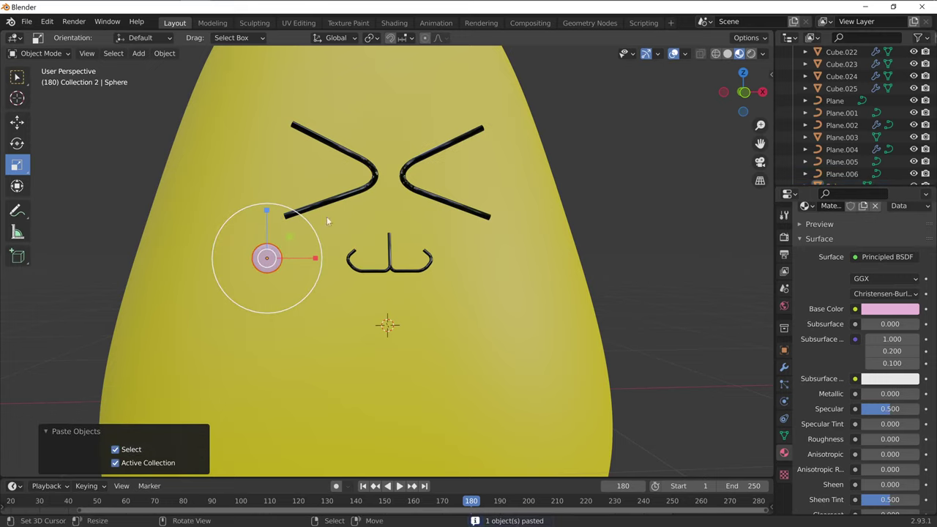
key(g)
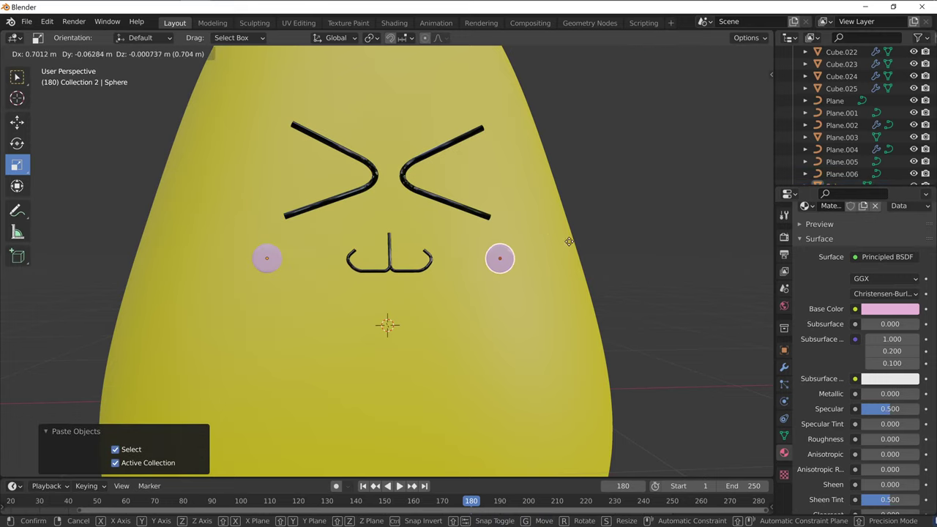
click(579, 233)
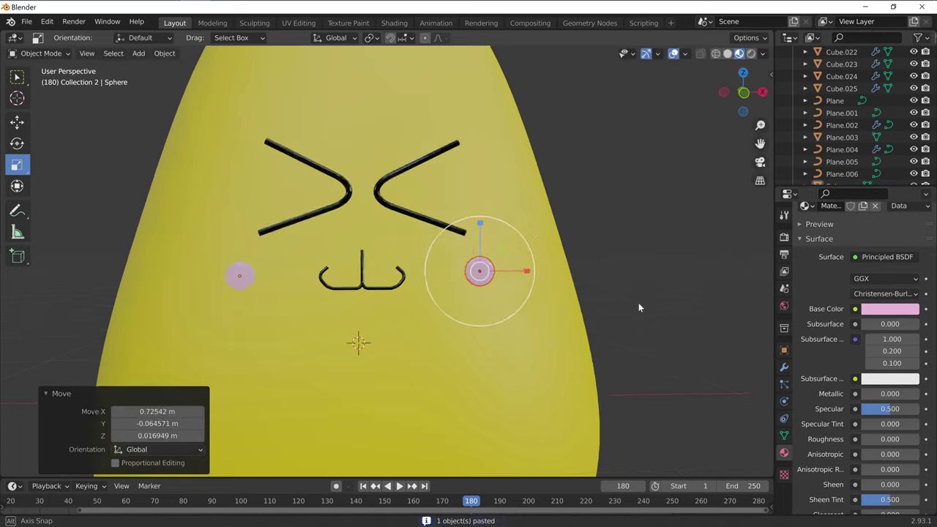
mouse_move(638, 302)
middle_down()
mouse_move(659, 300)
mouse_move(695, 369)
mouse_move(263, 199)
middle_up()
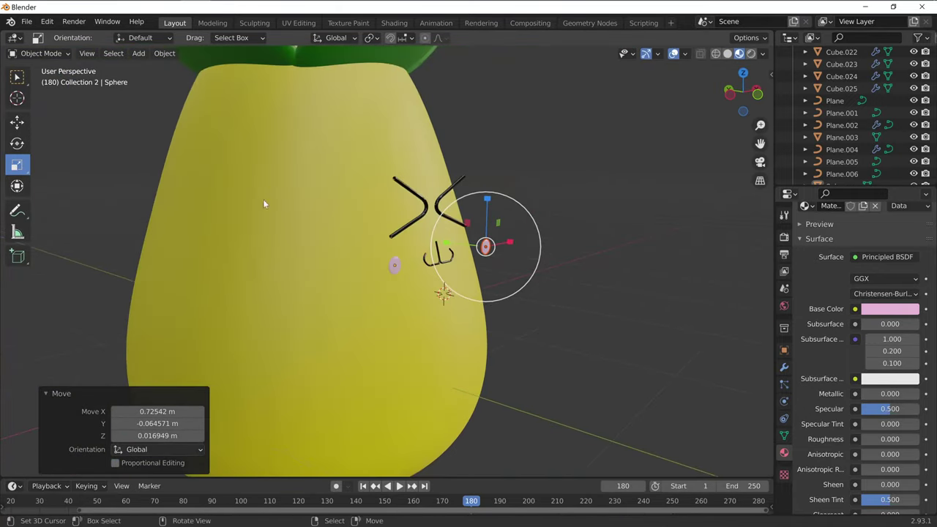
click(17, 122)
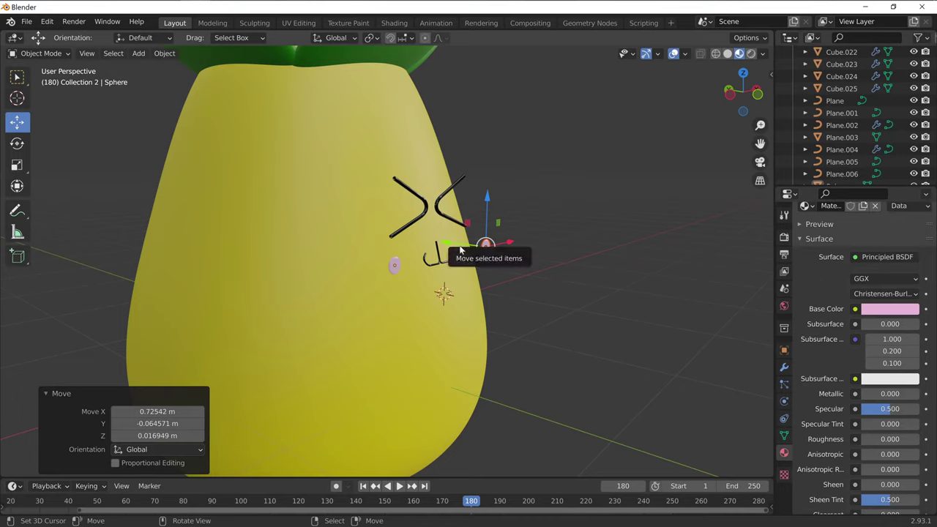
drag(458, 244, 440, 247)
Step: Nudge the left pink cheek slightly along Y
shift+right_click(390, 266)
click(484, 318)
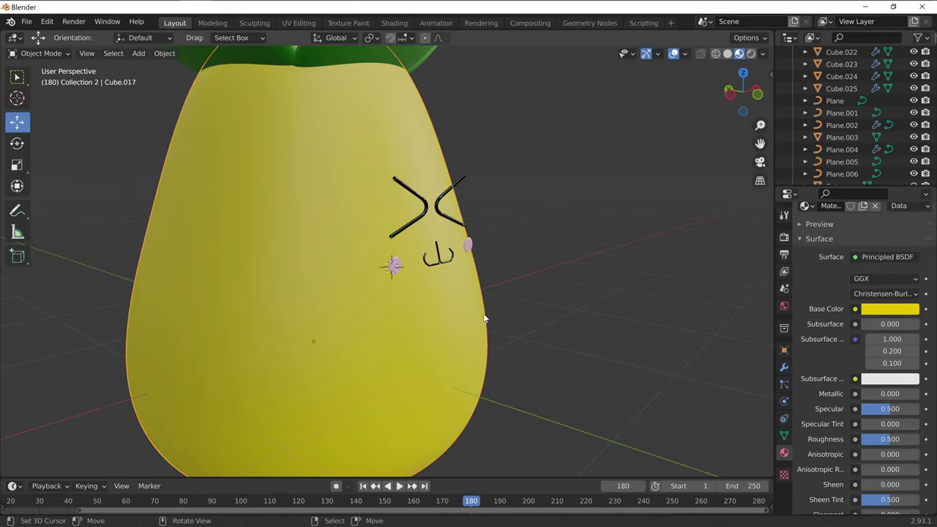
key(alt+a)
click(396, 262)
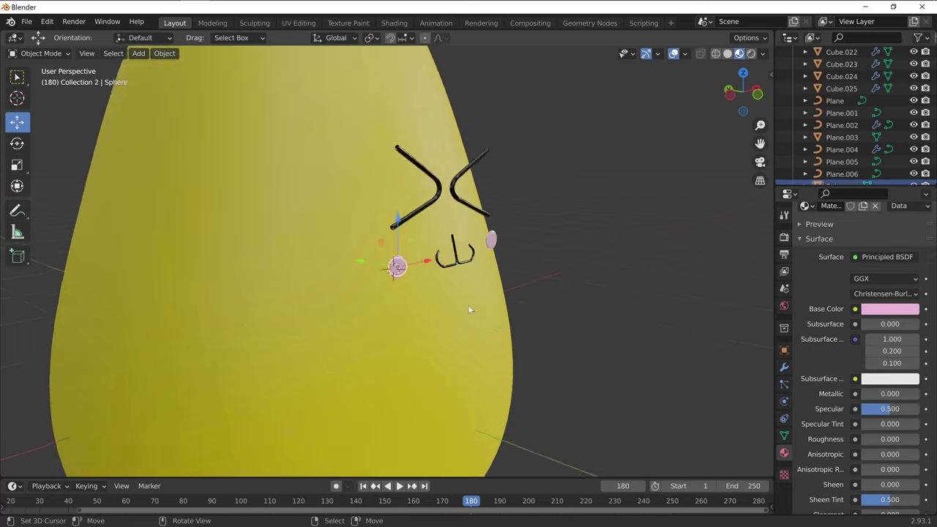
scroll(418, 296, up, 4)
drag(377, 273, 355, 272)
Step: Select all of the pineapple's parts and move it far along X
scroll(512, 289, down, 4)
scroll(415, 281, down, 2)
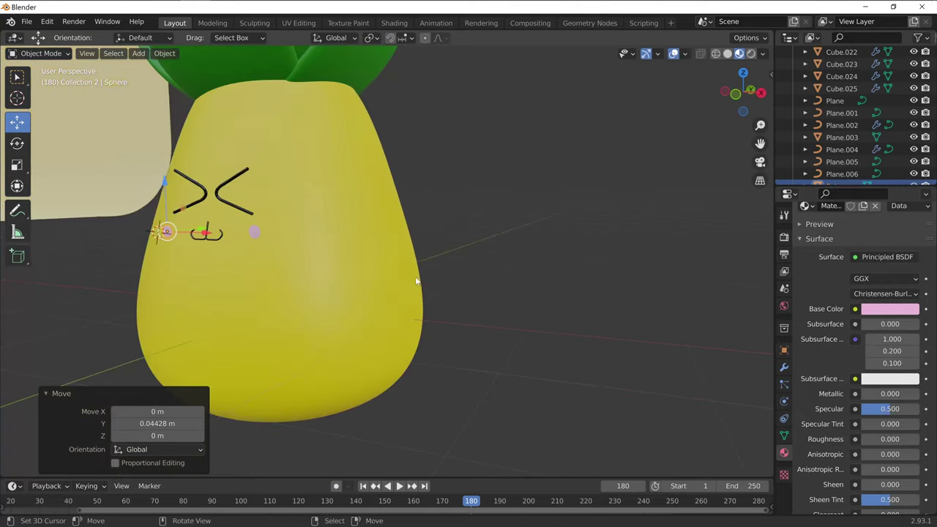
mouse_move(379, 268)
middle_down()
mouse_move(501, 268)
mouse_move(503, 244)
mouse_move(321, 161)
middle_up()
scroll(503, 244, down, 3)
scroll(323, 169, down, 2)
drag(325, 175, 516, 319)
middle_drag(517, 318, 533, 322)
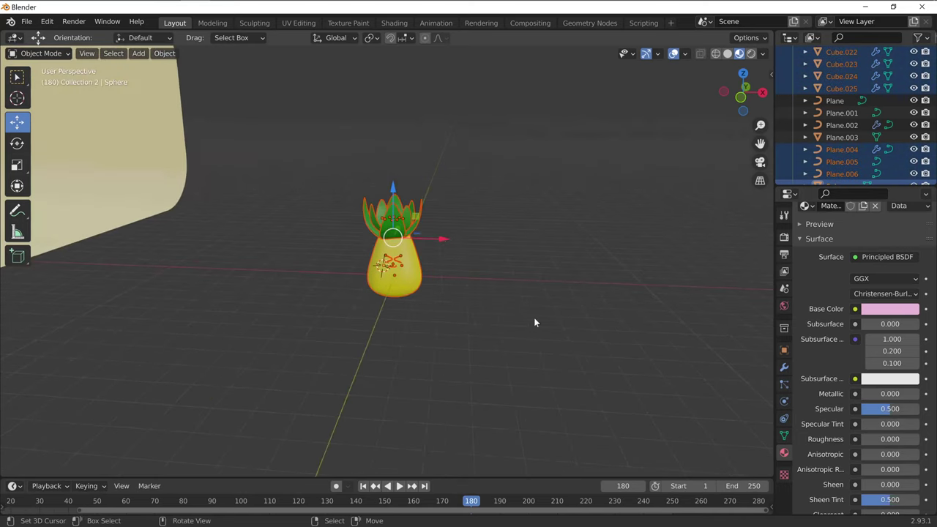
drag(440, 239, 147, 261)
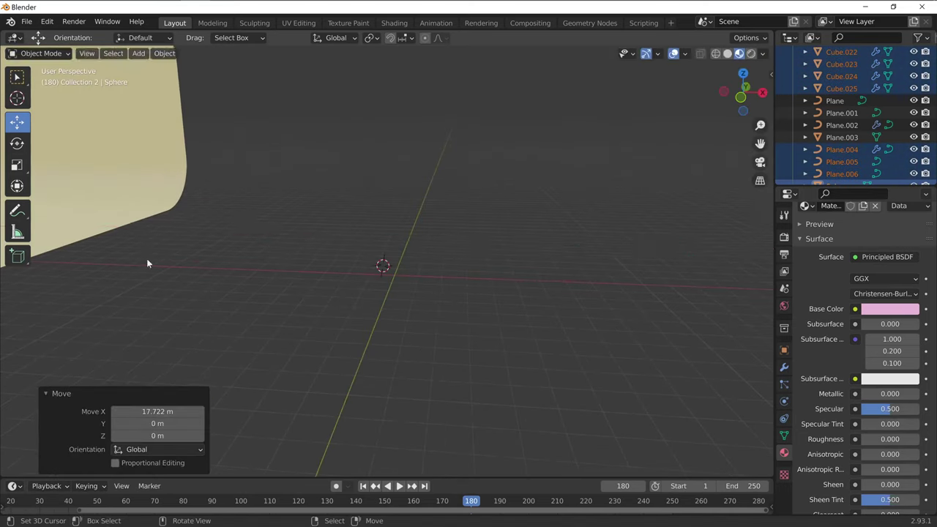
Step: Try sliding the backdrop and pineapple together along X, then undo the move
scroll(146, 261, down, 3)
drag(54, 167, 379, 386)
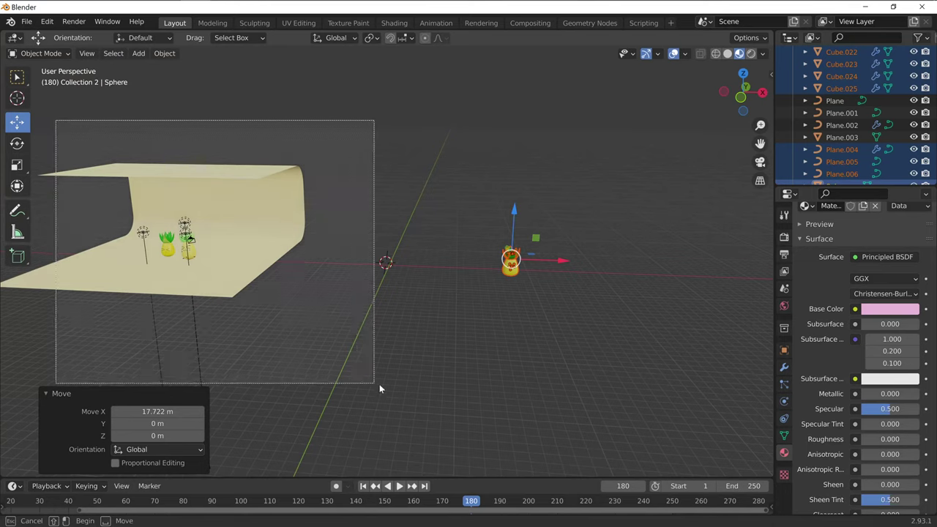
drag(278, 262, 476, 311)
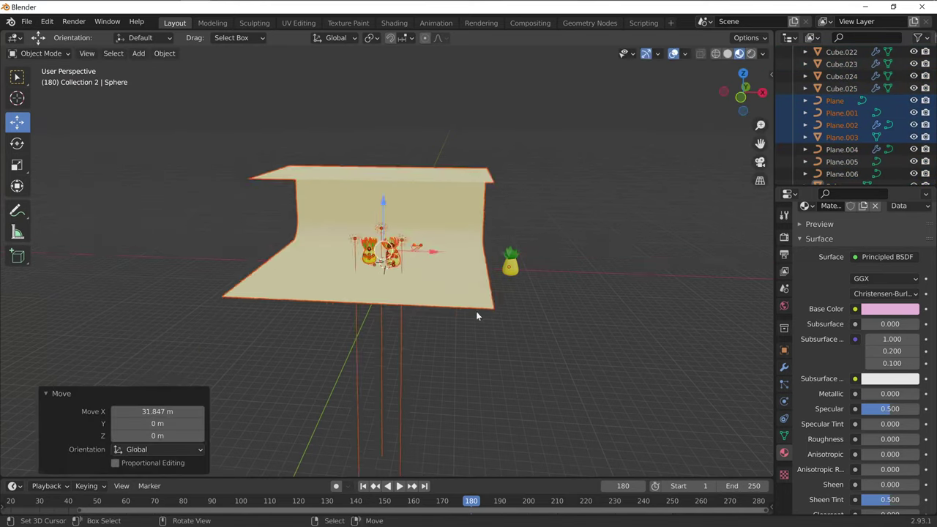
scroll(476, 311, up, 3)
scroll(472, 319, up, 3)
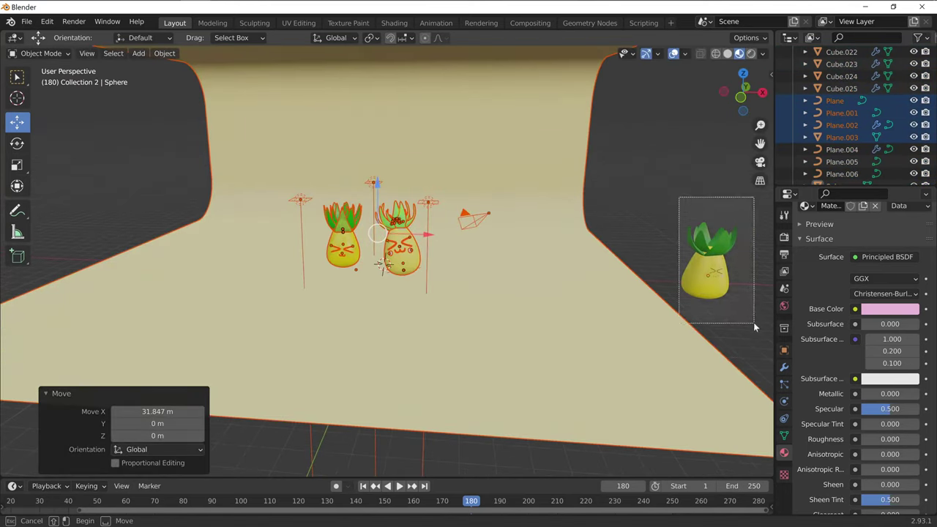
shift+click(749, 256)
mouse_move(749, 254)
mouse_down()
mouse_move(19, 265)
mouse_move(109, 347)
mouse_up()
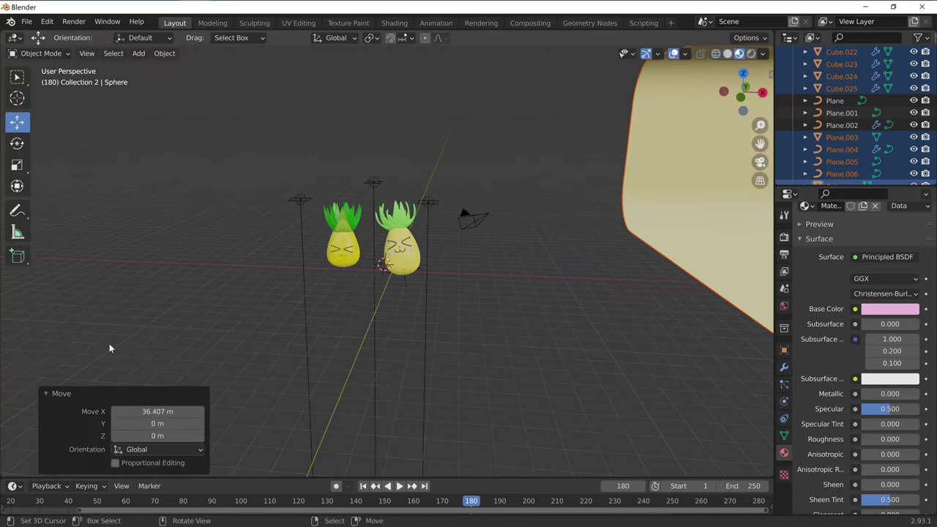
key(ctrl+z)
Step: Move the right pineapple off the backdrop and select the curved backdrop
scroll(480, 320, down, 2)
mouse_move(691, 293)
middle_down()
mouse_move(659, 320)
mouse_move(665, 358)
mouse_move(671, 353)
middle_up()
drag(663, 205, 601, 300)
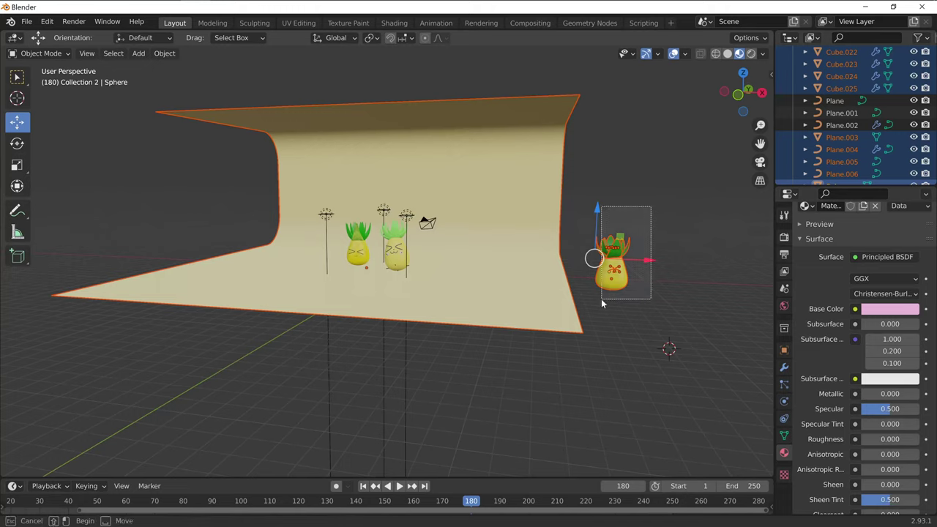
drag(669, 265, 754, 265)
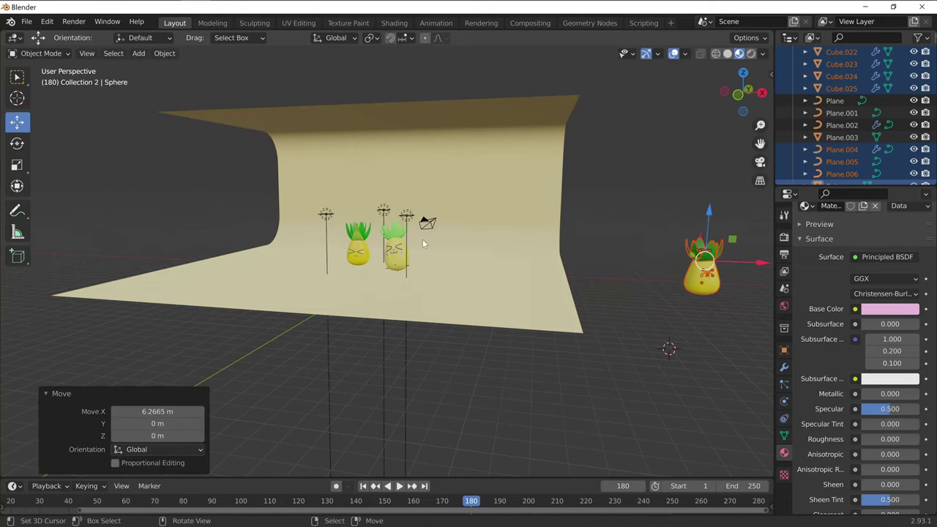
scroll(401, 302, up, 2)
shift+right_click(559, 285)
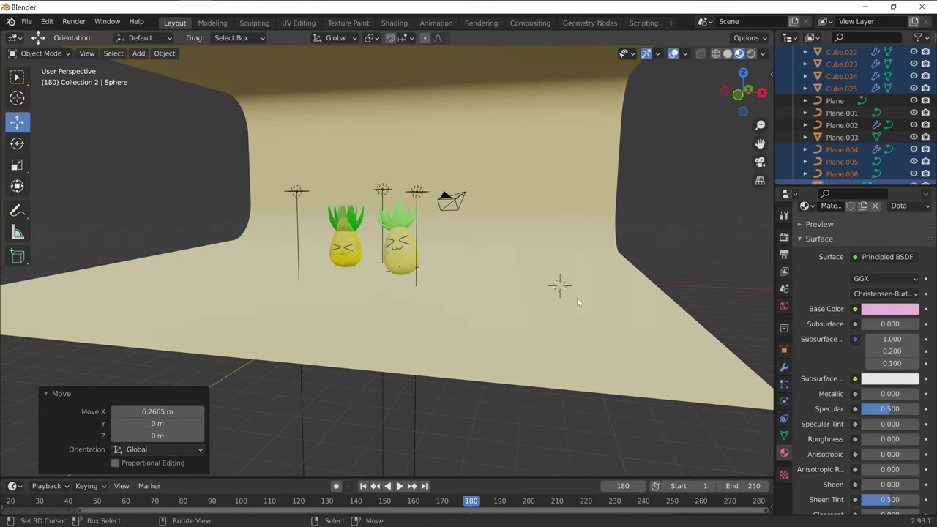
click(578, 299)
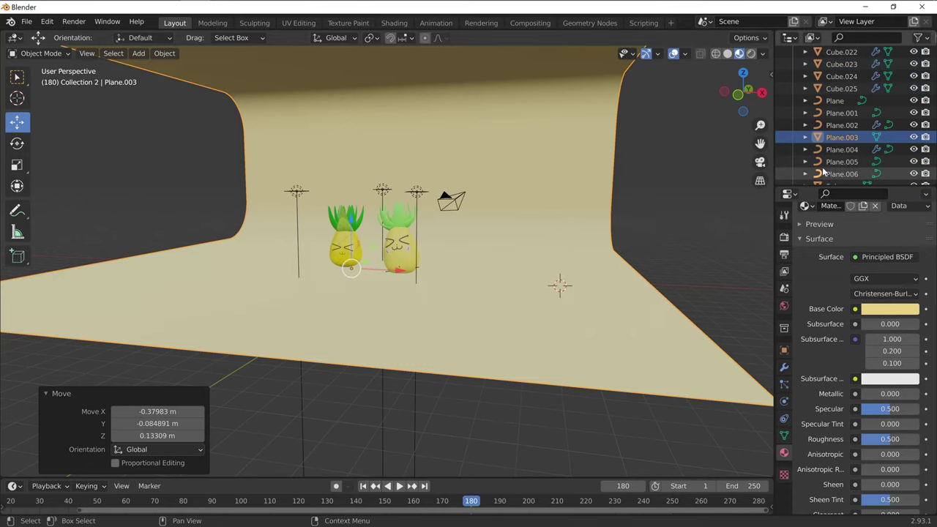
Step: Delete the curved backdrop Plane.003 and move the left pineapple off to the right
key(Delete)
scroll(303, 232, up, 3)
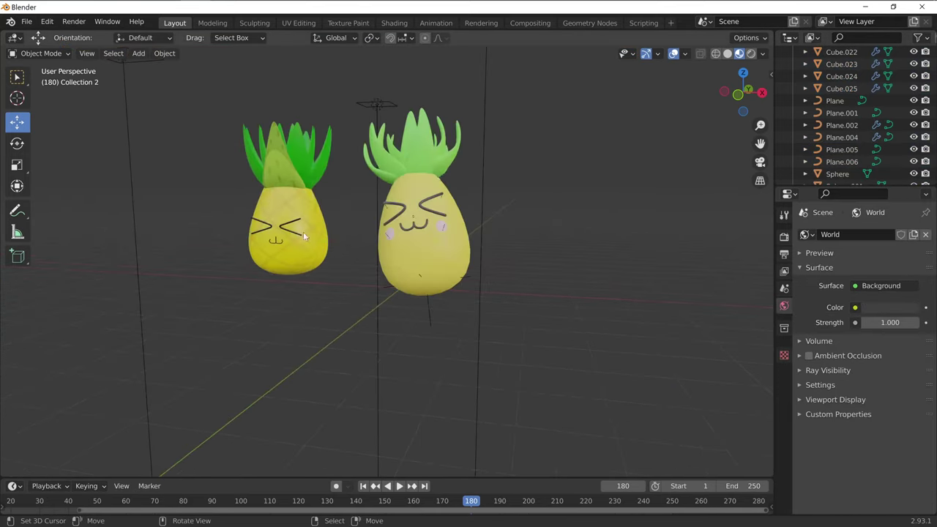
drag(218, 93, 350, 339)
scroll(349, 339, down, 3)
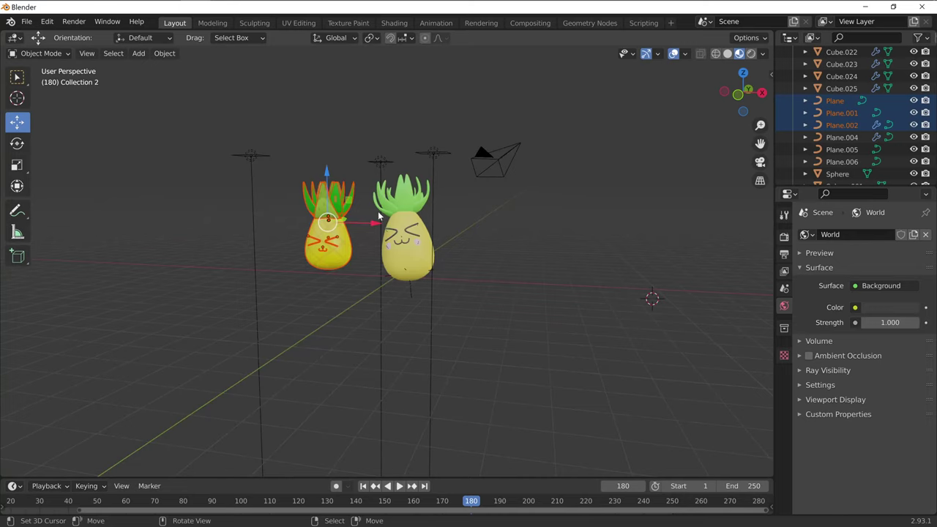
key(g)
click(711, 273)
scroll(684, 330, down, 2)
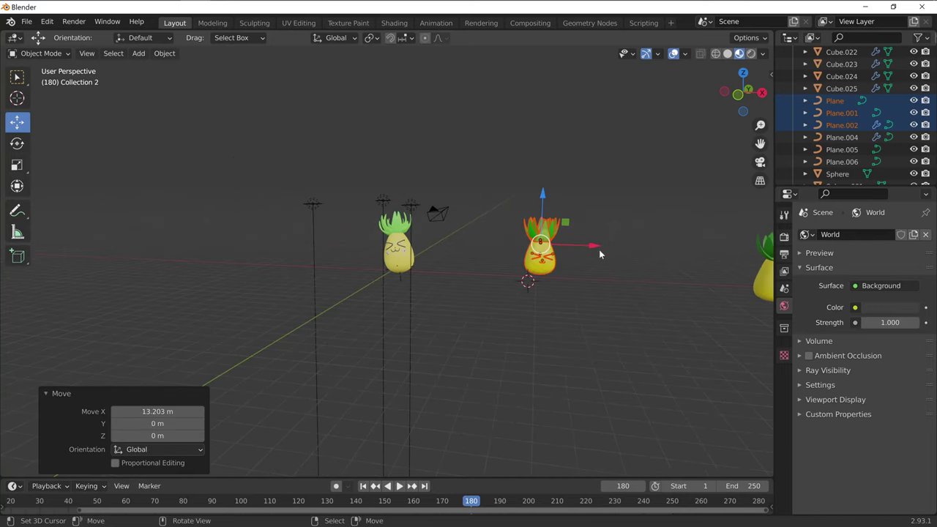
drag(600, 251, 709, 272)
click(754, 272)
scroll(405, 282, up, 5)
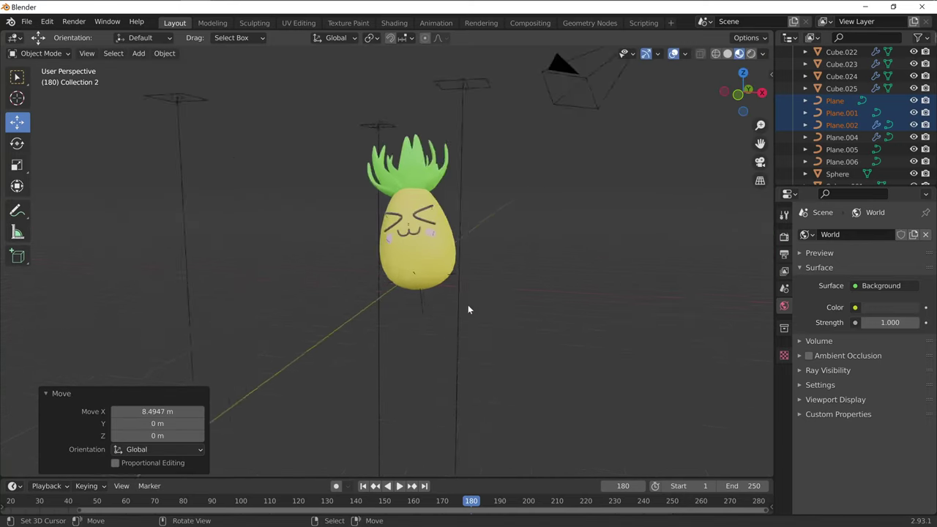
Step: Delete the three area lights around the remaining pineapple, including Area.001
drag(329, 92, 558, 318)
middle_drag(544, 321, 563, 366)
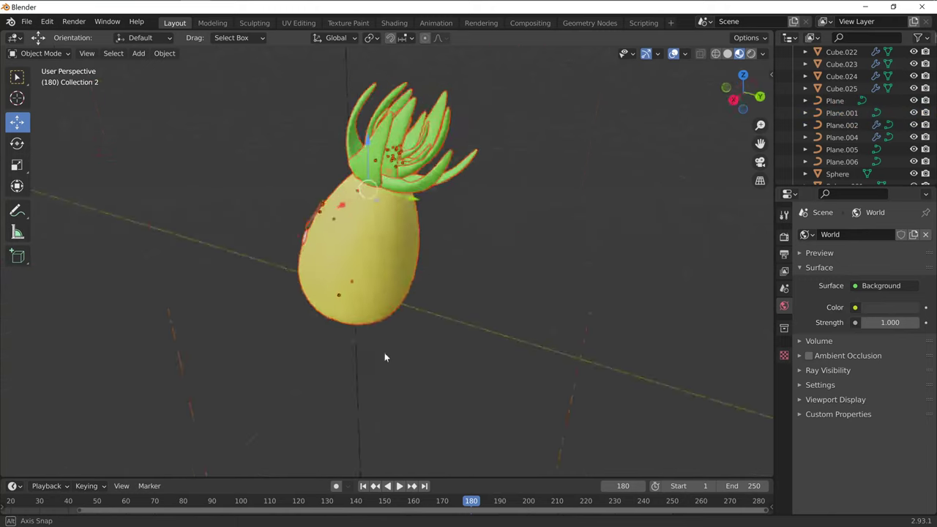
scroll(563, 362, down, 4)
click(481, 196)
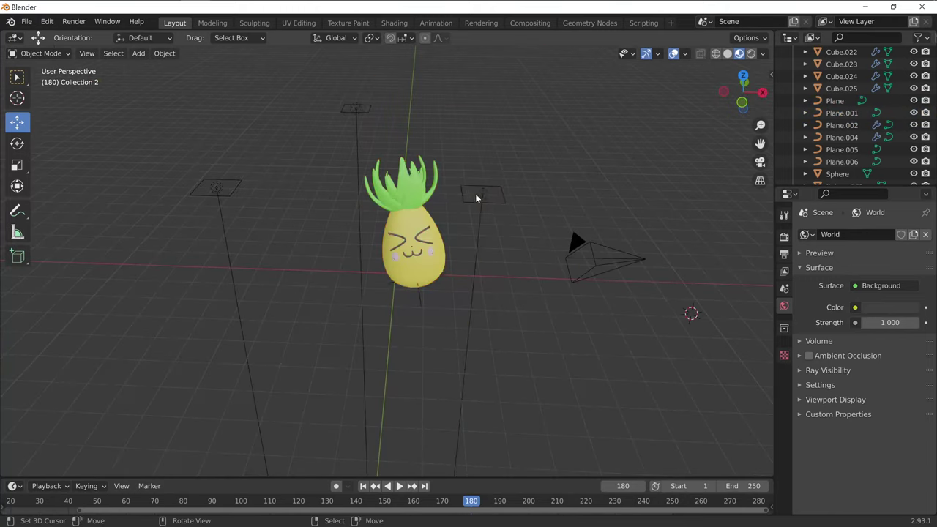
key(Delete)
click(356, 108)
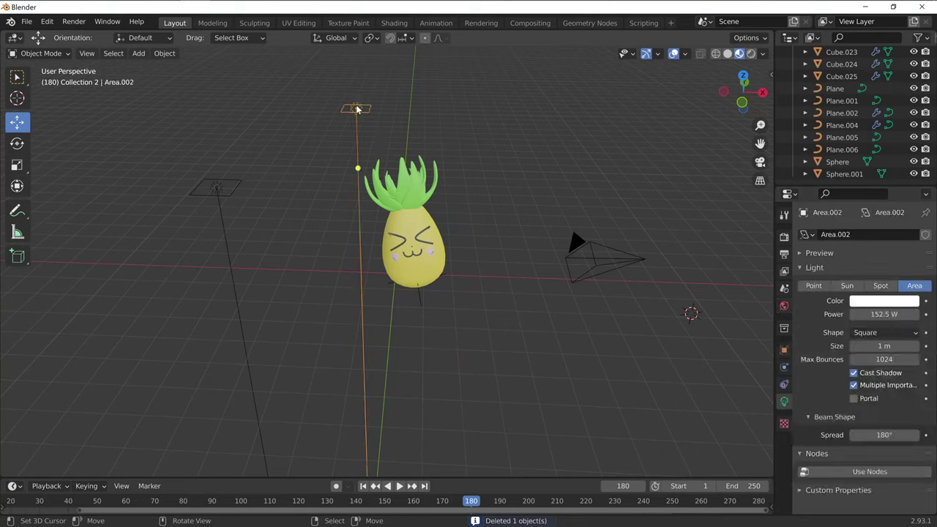
key(Delete)
click(216, 192)
key(Delete)
mouse_move(513, 329)
middle_down()
mouse_move(500, 315)
mouse_move(515, 330)
mouse_move(550, 332)
mouse_move(506, 320)
mouse_move(475, 341)
mouse_move(473, 315)
middle_up()
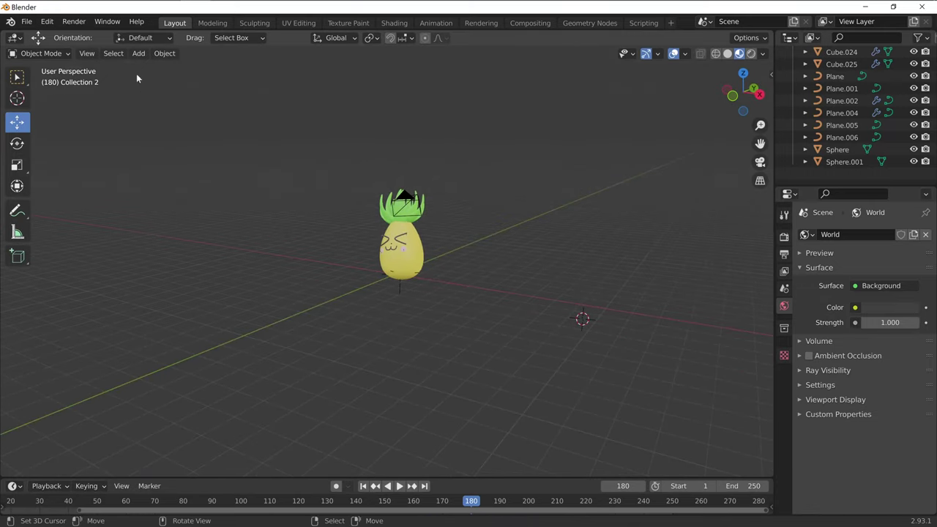
Step: Add a mesh plane and set its location to X, Y, Z = 0
click(114, 56)
mouse_move(138, 54)
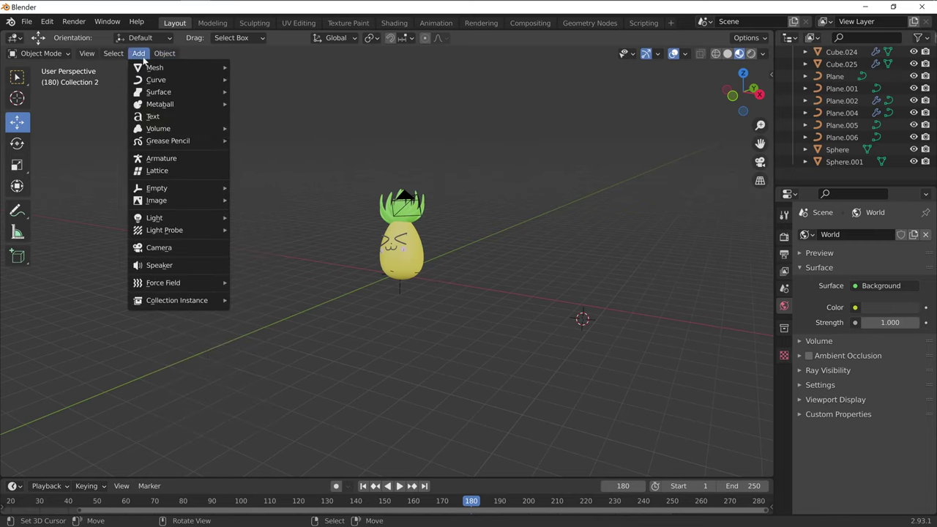
click(272, 68)
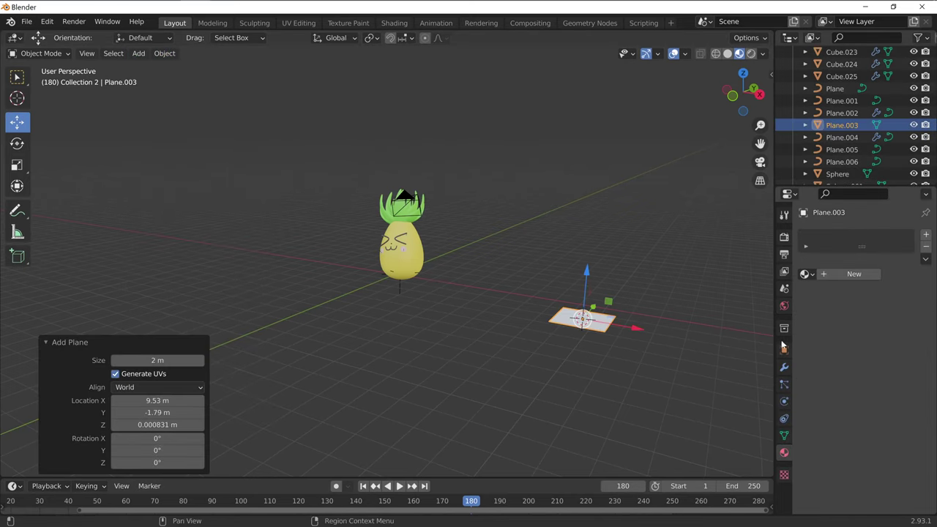
click(784, 351)
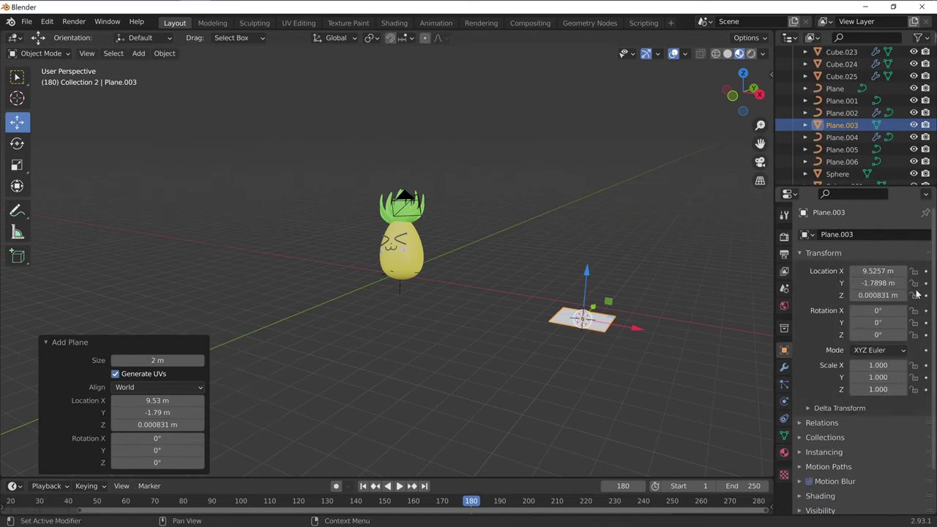
click(873, 270)
key(Return)
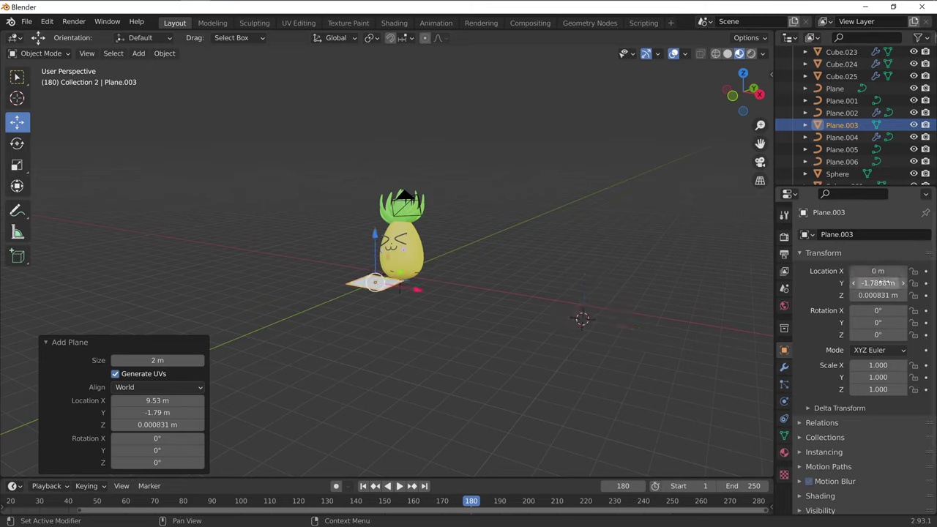
text(0)
key(Return)
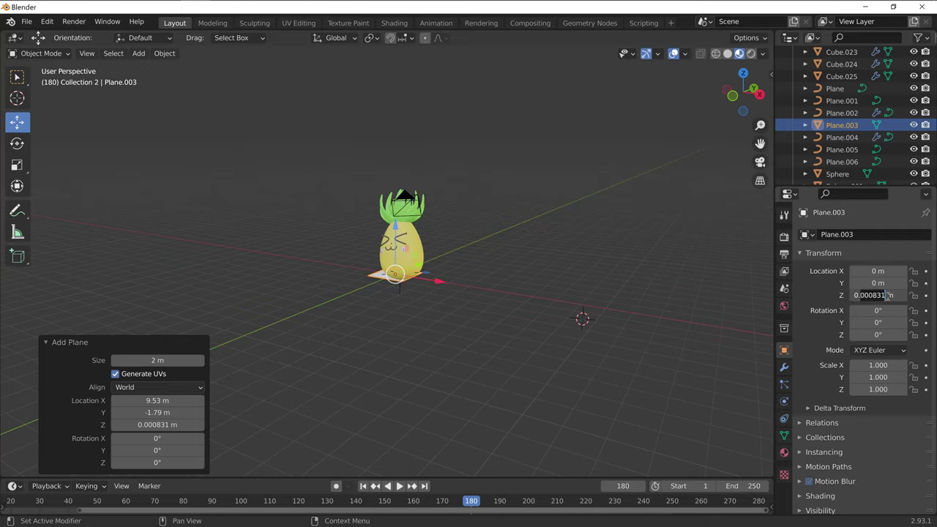
text(0)
key(Return)
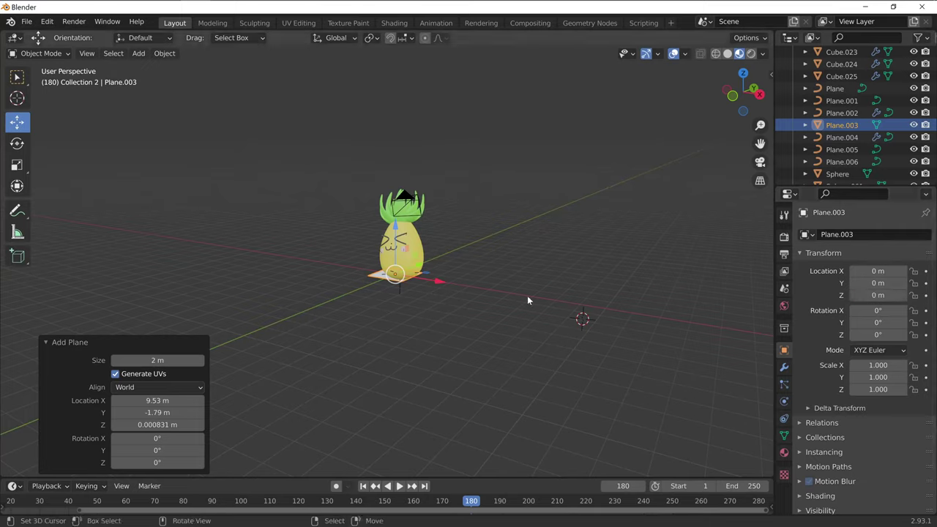
Step: Scale the plane up to 10, then further to about 15.267
text(s)
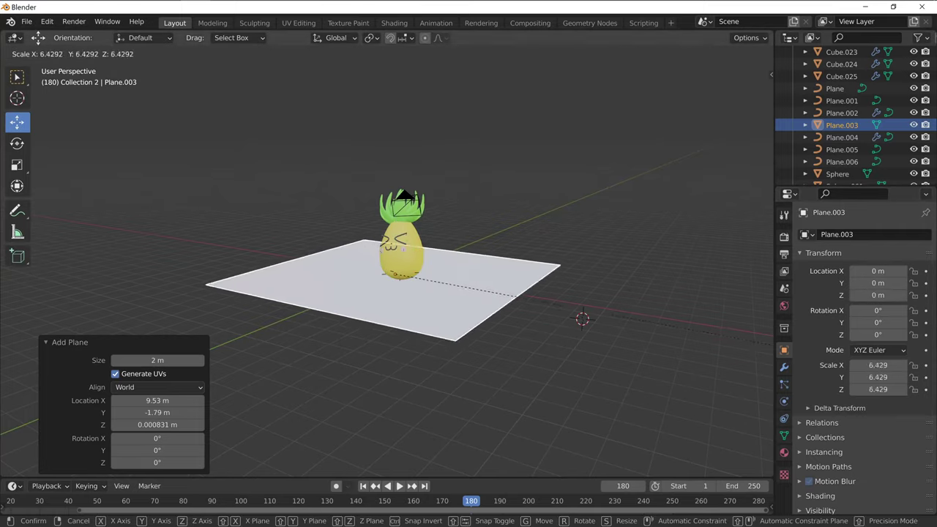
text(10)
key(Return)
mouse_move(515, 338)
middle_down()
mouse_move(444, 356)
mouse_move(493, 345)
middle_up()
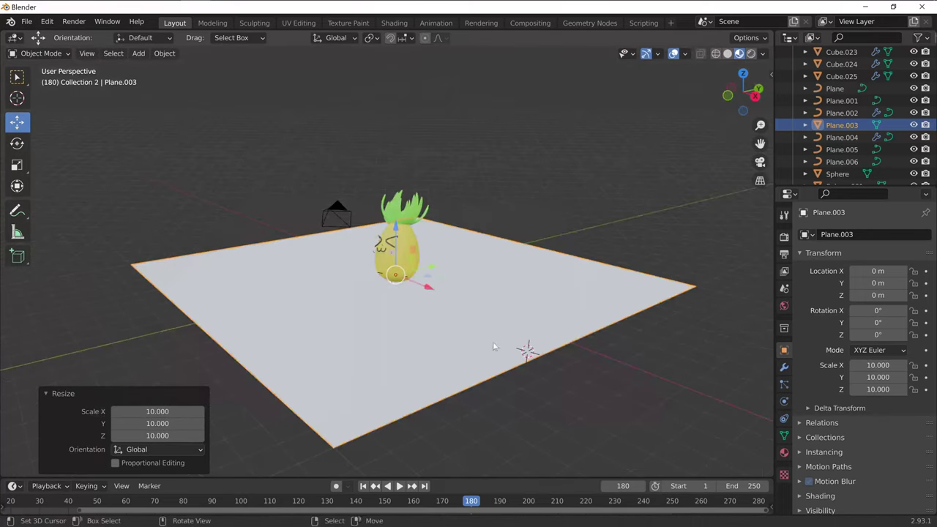
key(s)
click(487, 292)
scroll(560, 354, down, 2)
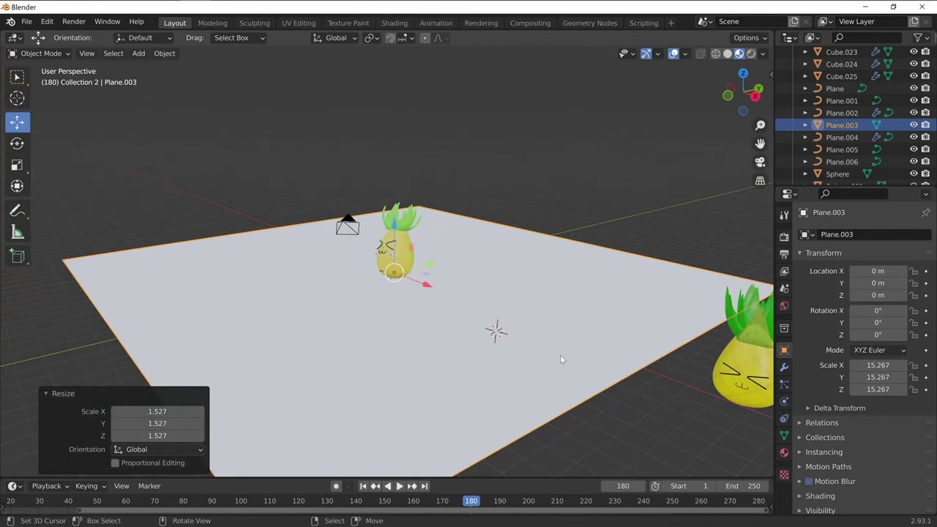
scroll(560, 354, down, 1)
Step: Enter Edit Mode on the floor plane and select its far back edge in edge select
click(111, 151)
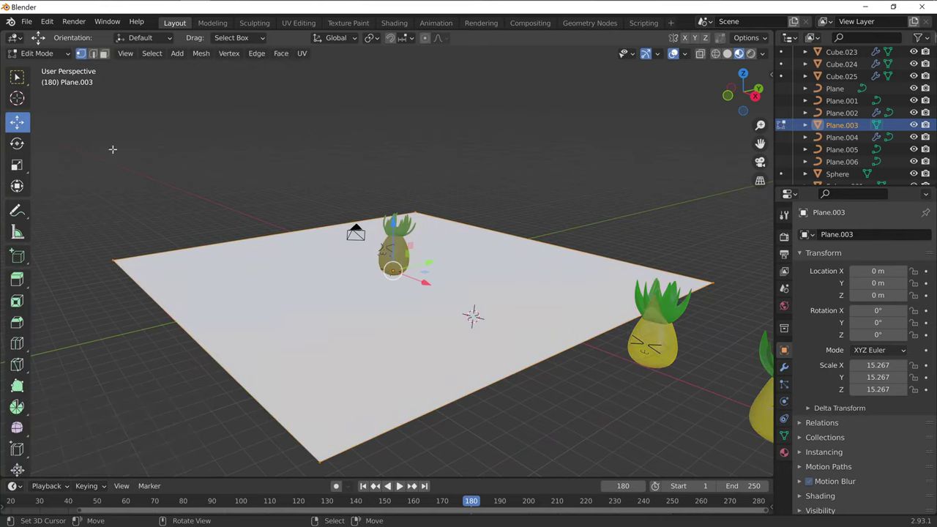
key(ctrl+z)
click(36, 55)
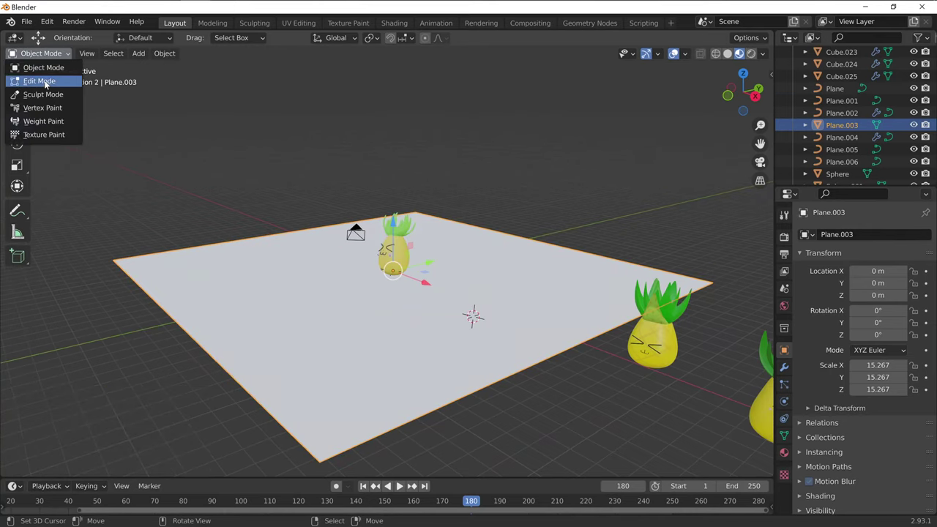
click(40, 81)
middle_drag(618, 198, 556, 241)
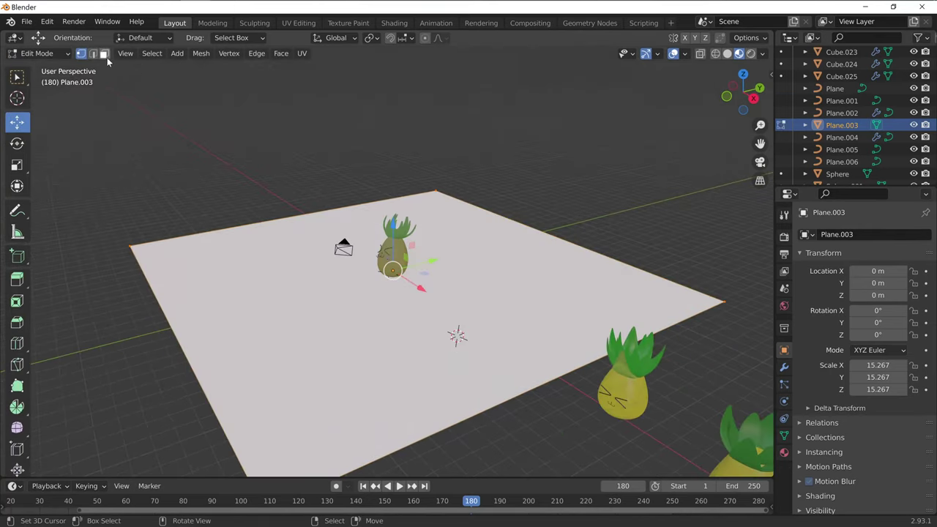
click(93, 57)
click(548, 231)
middle_drag(548, 231, 572, 217)
mouse_move(437, 212)
middle_down()
mouse_move(583, 294)
mouse_move(558, 246)
middle_up()
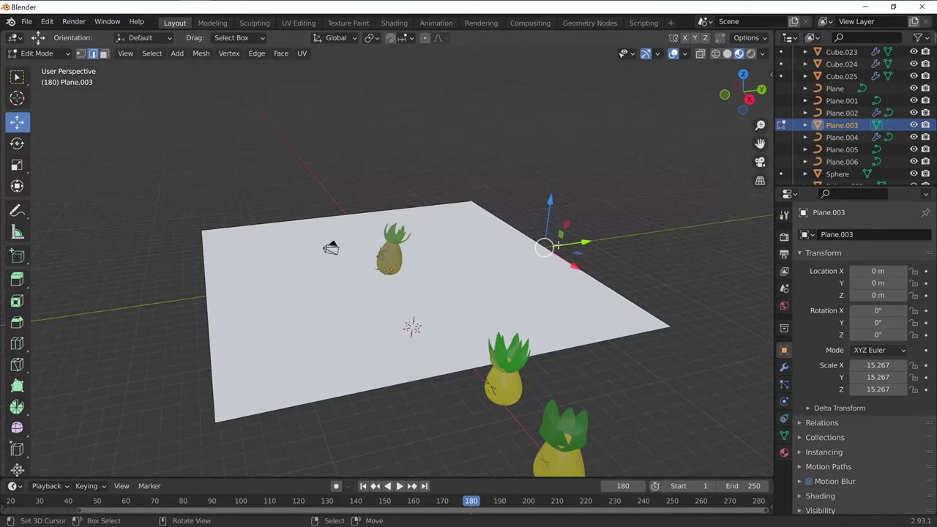
Step: Extrude the back edge 13.769 m up along Z, then -18.44 m along Y as an overhang
key(e)
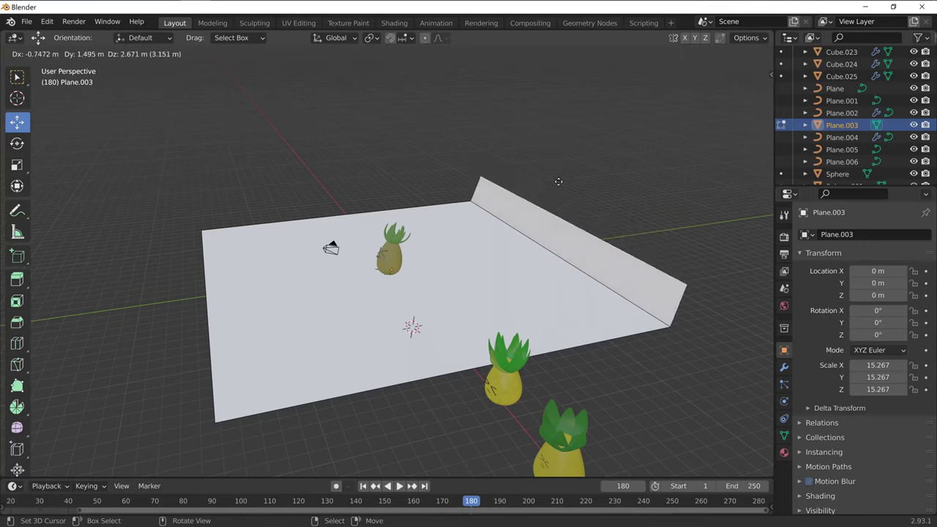
key(z)
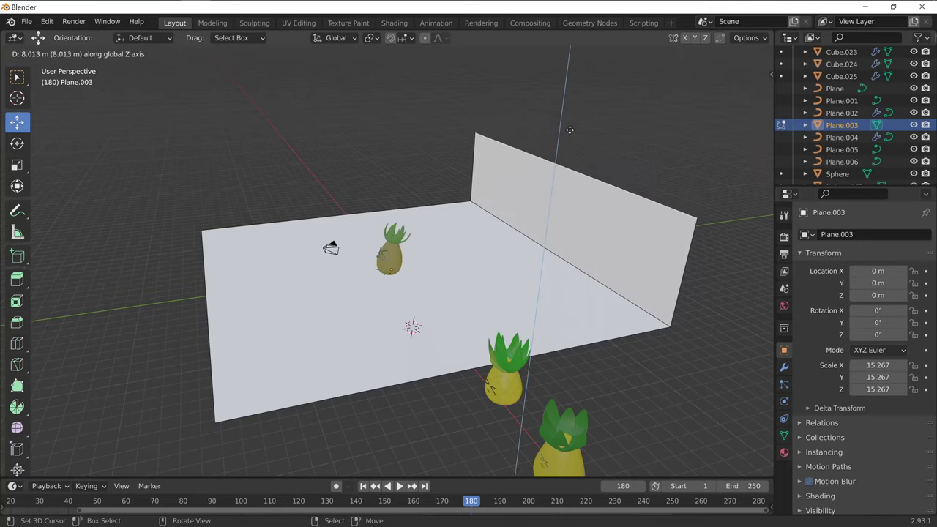
click(568, 61)
key(e)
key(y)
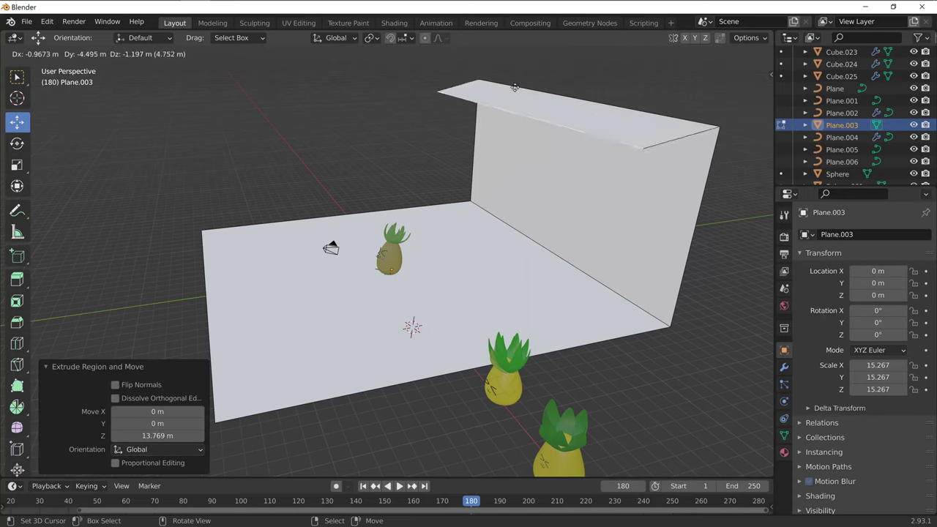
click(356, 93)
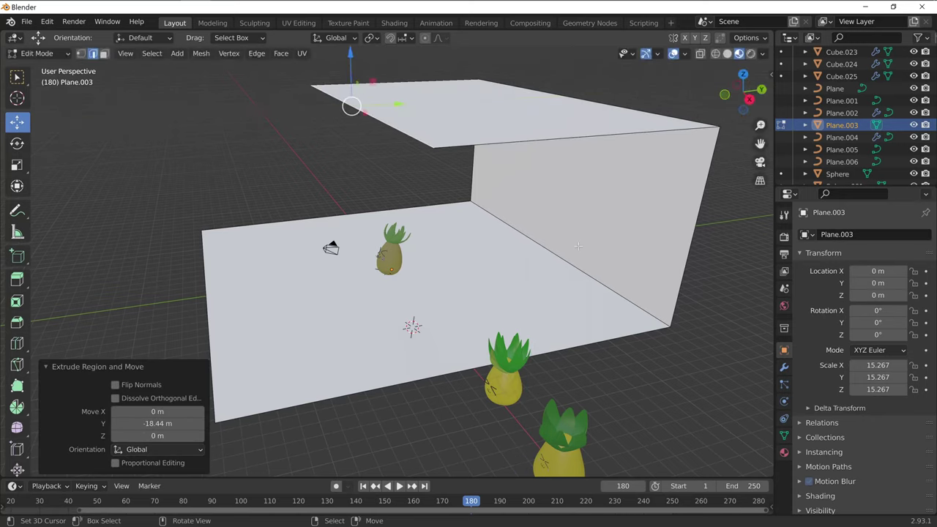
mouse_move(356, 93)
middle_down()
mouse_move(510, 235)
mouse_move(555, 235)
mouse_move(620, 96)
middle_up()
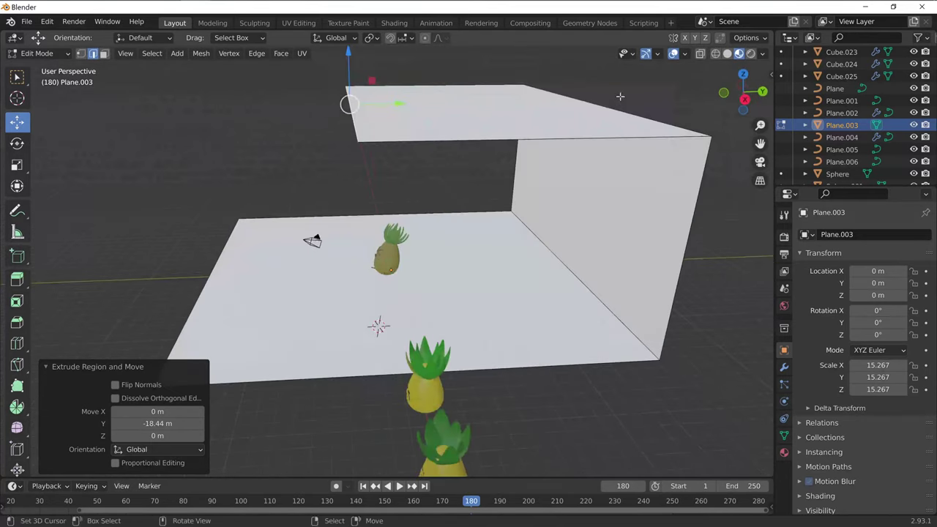
Step: Select the backdrop's corner edges to be rounded
click(607, 107)
mouse_move(607, 107)
middle_down()
mouse_move(613, 220)
mouse_move(574, 217)
middle_up()
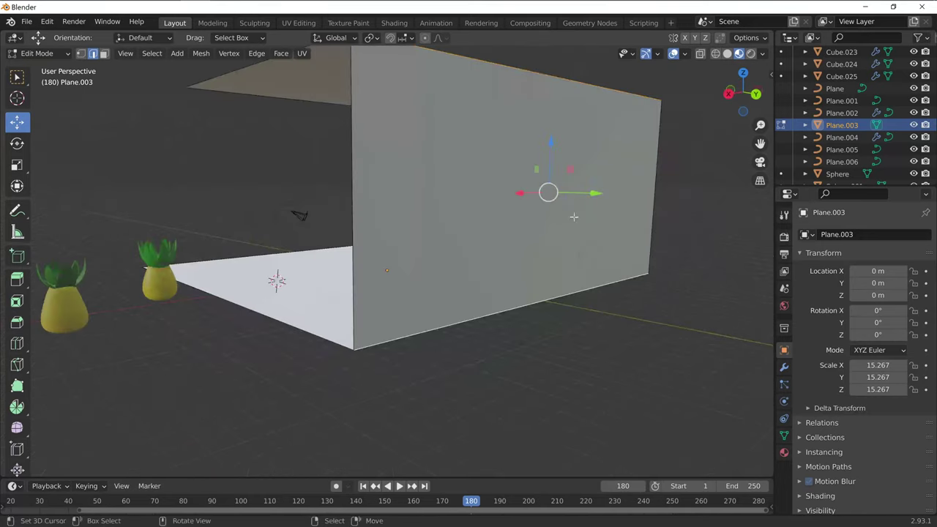
middle_drag(571, 323, 439, 293)
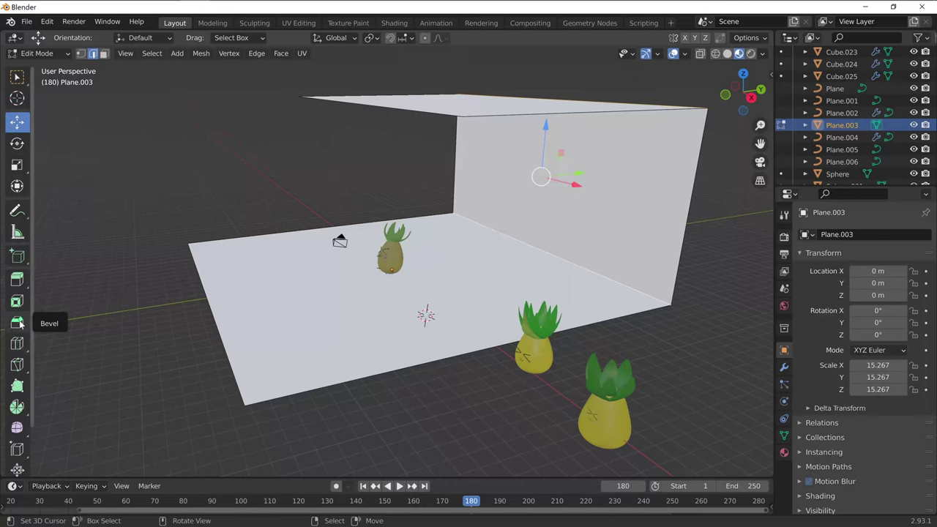
Step: Bevel the two selected corner edges by 0.205 m with 27 segments
click(17, 322)
drag(487, 180, 586, 257)
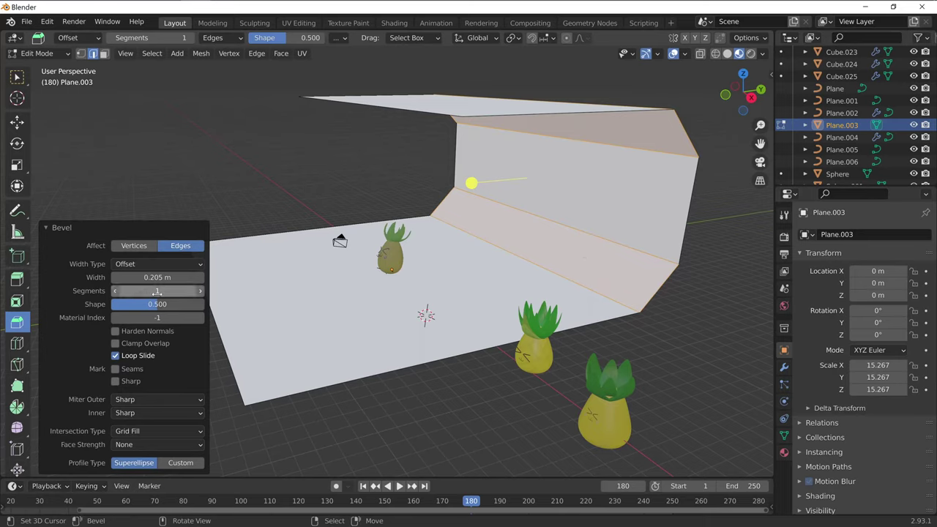
drag(141, 290, 192, 290)
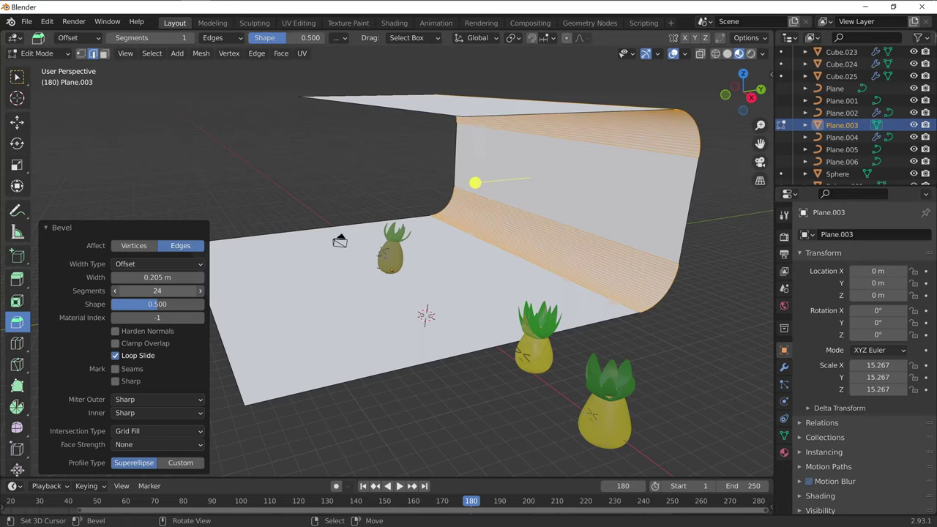
mouse_move(478, 260)
middle_down()
mouse_move(561, 268)
mouse_move(503, 269)
middle_up()
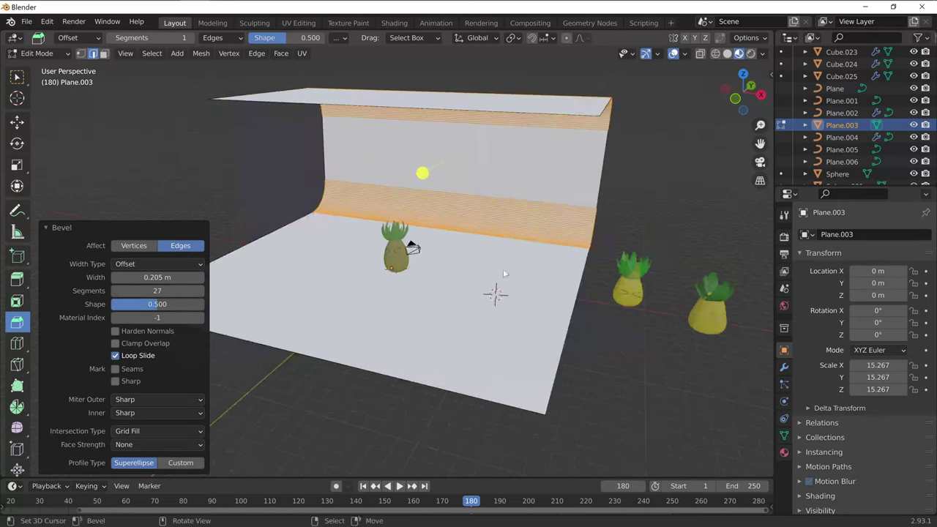
scroll(505, 276, up, 4)
scroll(508, 284, down, 3)
mouse_move(532, 302)
middle_down()
mouse_move(525, 272)
mouse_move(566, 311)
middle_up()
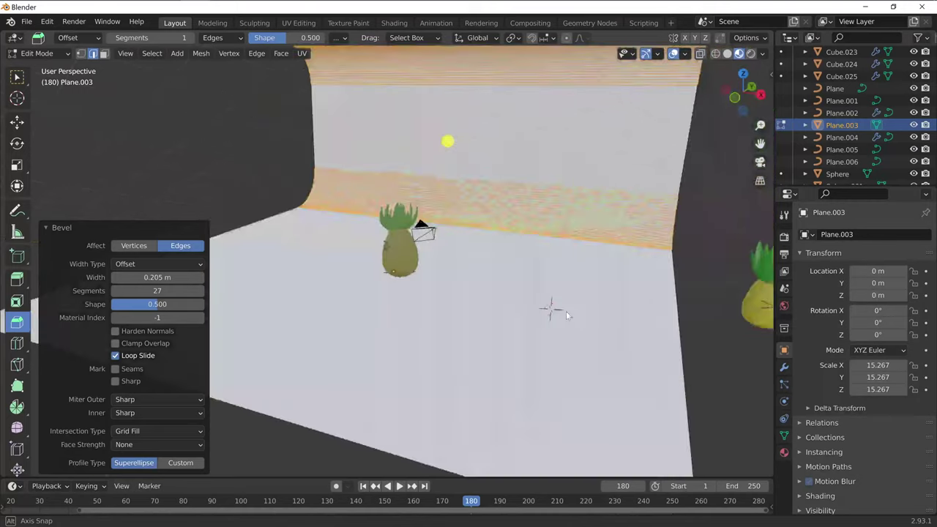
scroll(566, 311, down, 2)
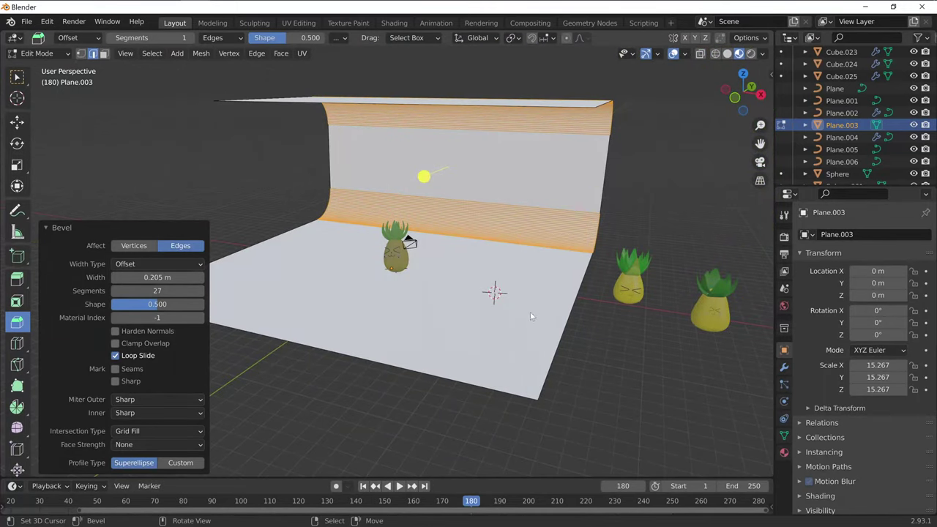
middle_drag(561, 307, 548, 320)
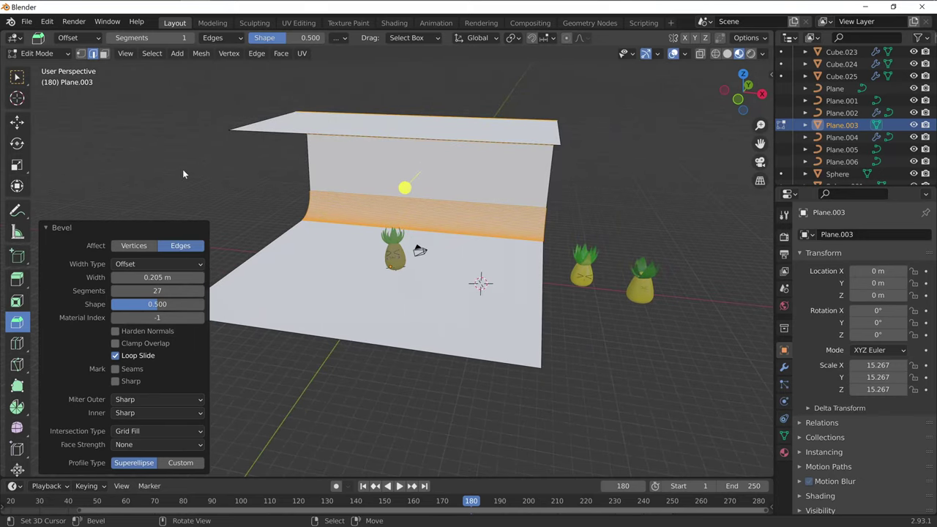
Step: Return to Object Mode and stretch Plane.003 along X to Scale X 29.643
key(Tab)
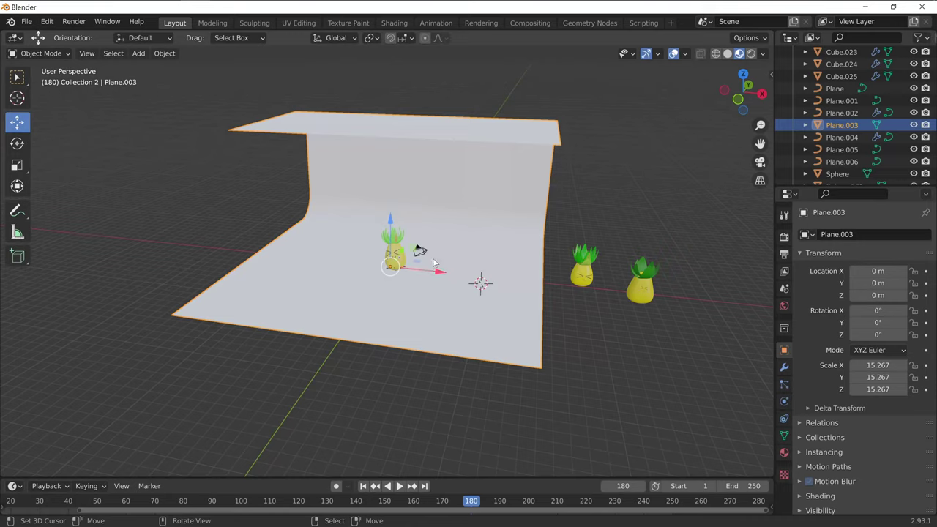
key(t)
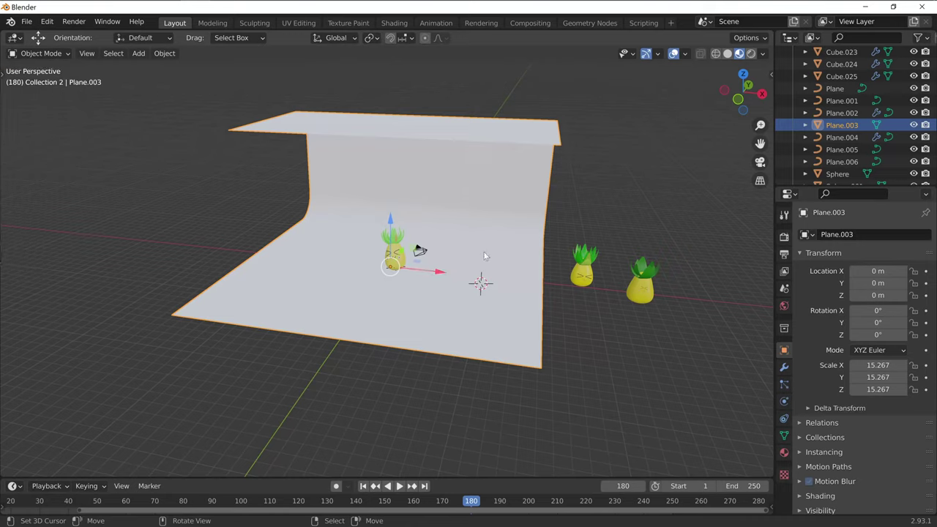
key(t)
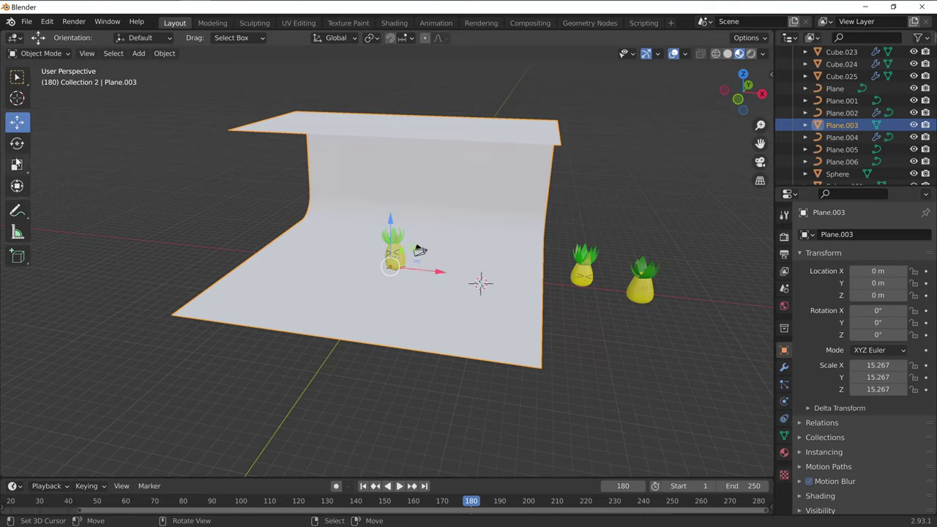
click(17, 166)
drag(438, 273, 483, 274)
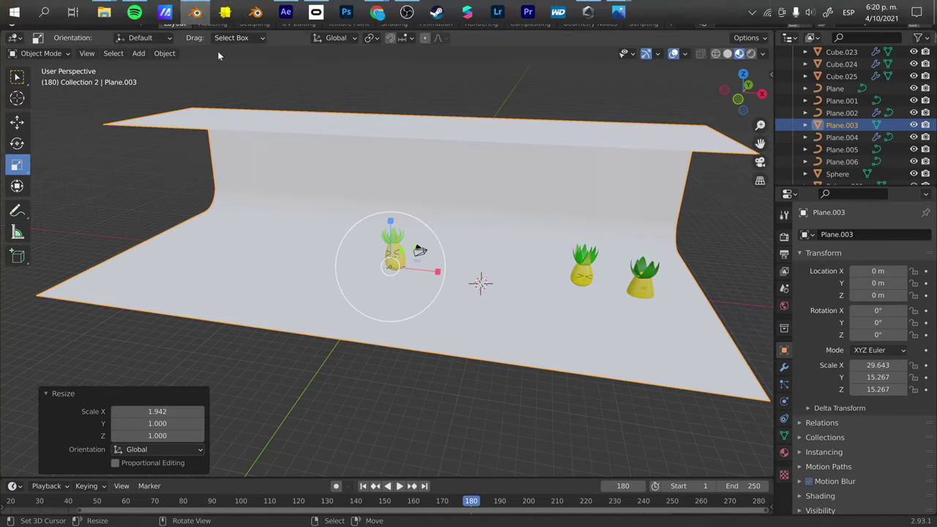
mouse_move(104, 12)
click(253, 77)
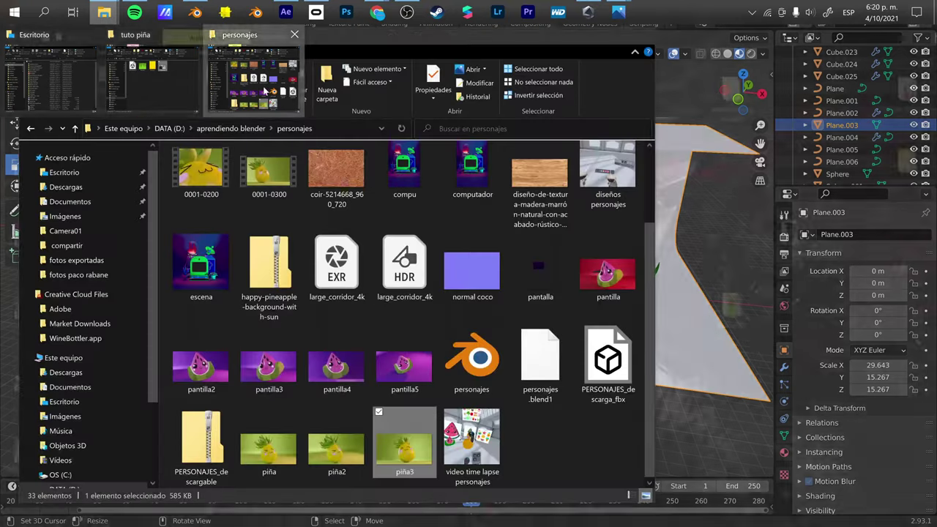
scroll(329, 308, up, 2)
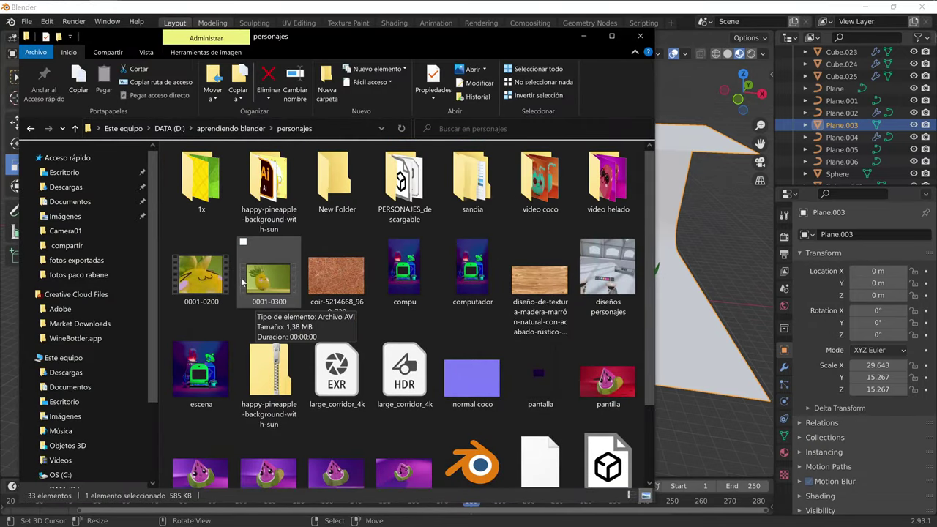
double_click(203, 273)
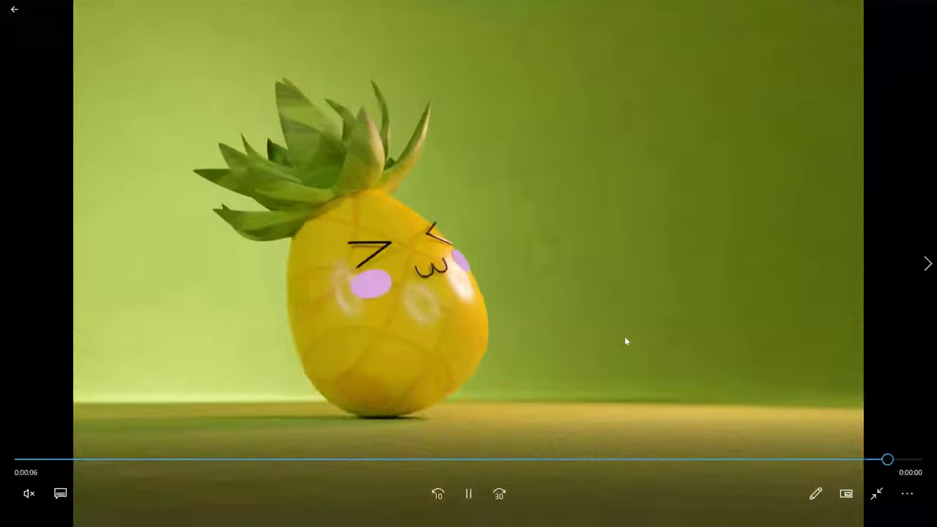
click(877, 495)
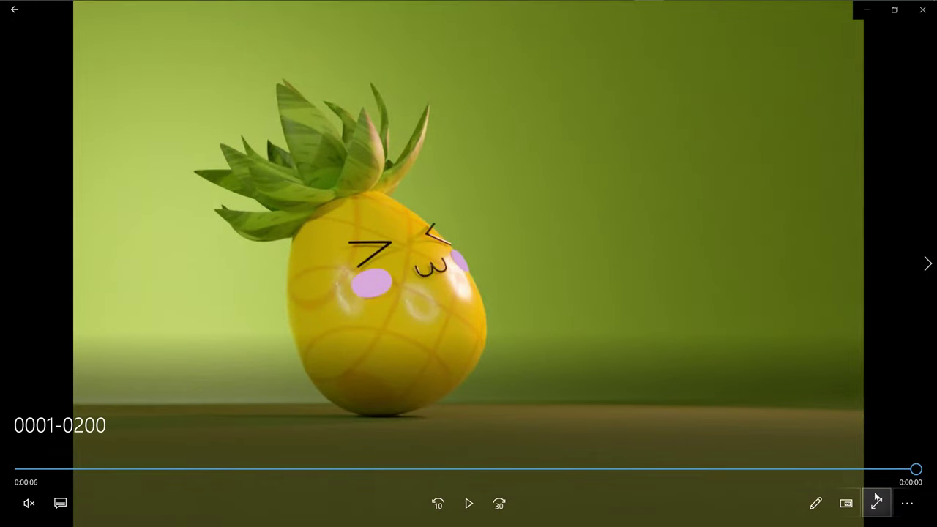
click(921, 10)
click(743, 275)
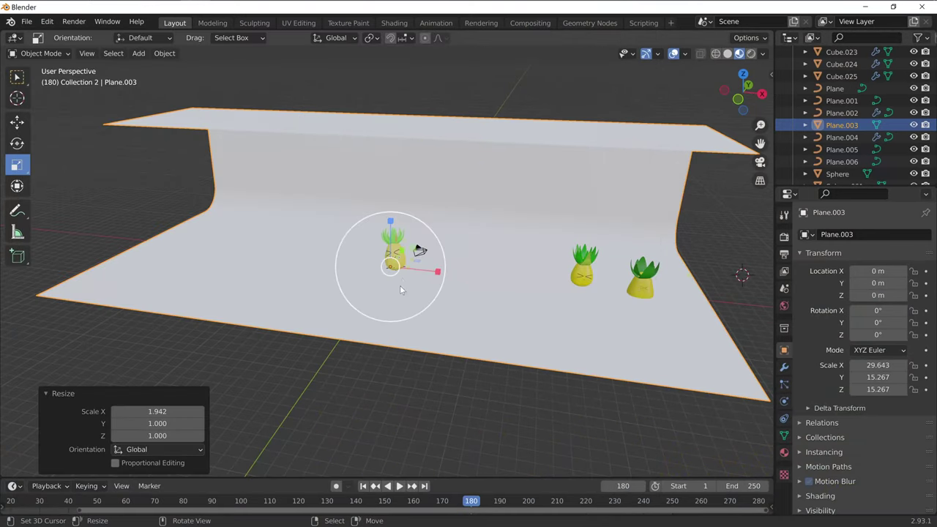
Step: Create Material.036 for Plane.003 with a light green base colour (HSV 0.273, 0.689, 0.800)
scroll(402, 285, up, 5)
scroll(496, 316, down, 4)
scroll(496, 316, up, 2)
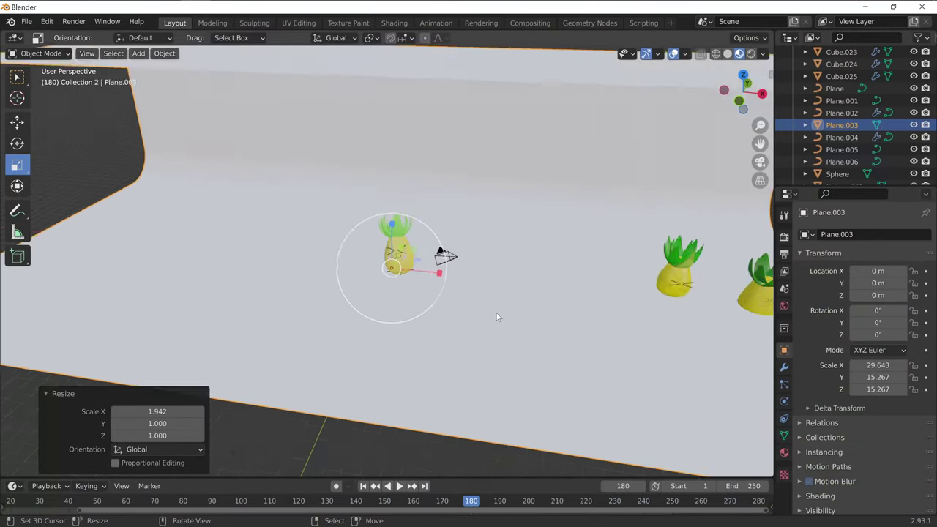
middle_drag(496, 316, 521, 324)
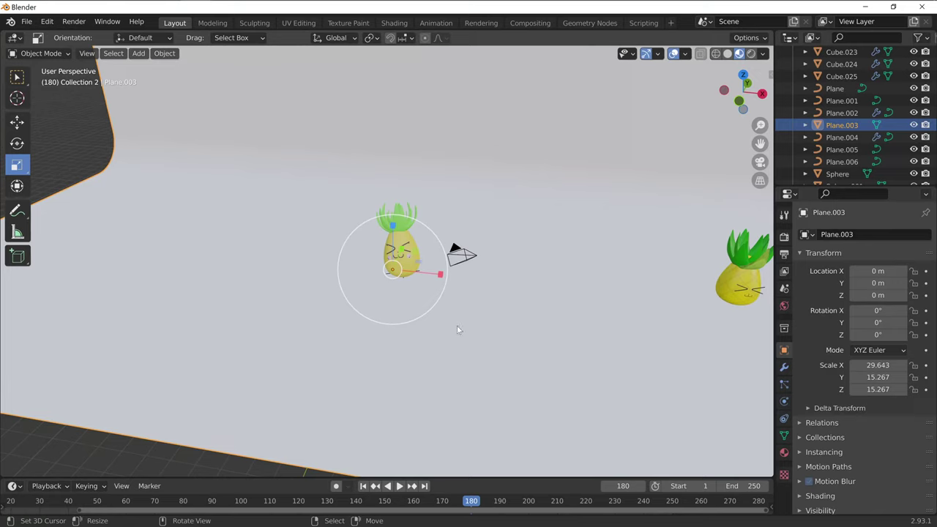
middle_drag(457, 326, 520, 334)
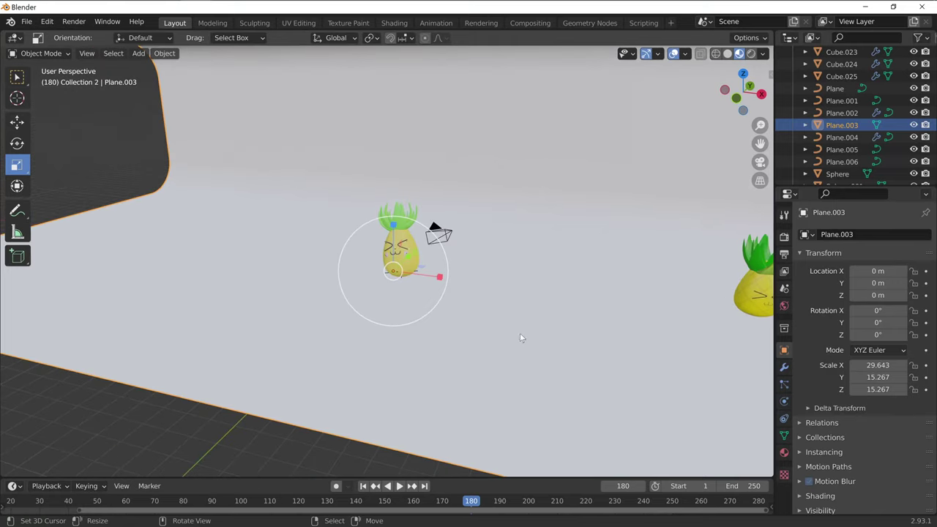
click(784, 454)
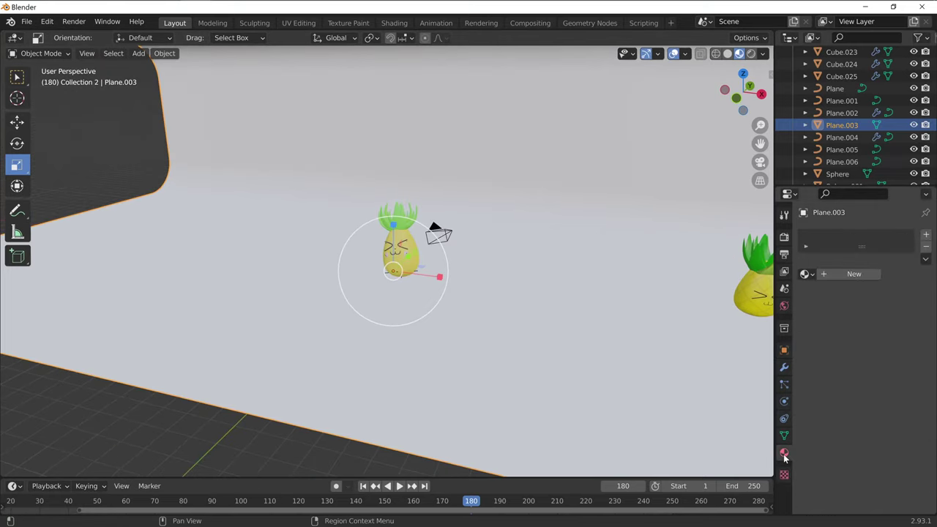
click(855, 275)
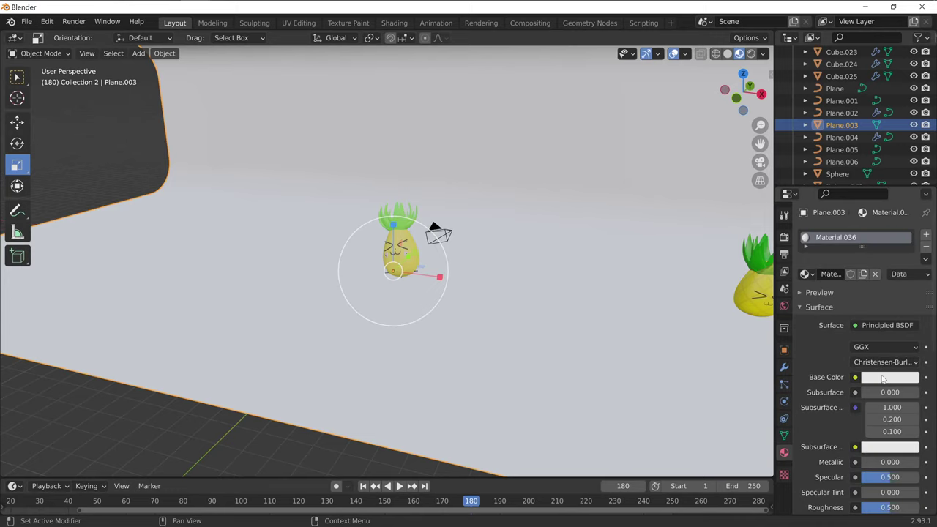
click(890, 377)
drag(847, 261, 847, 245)
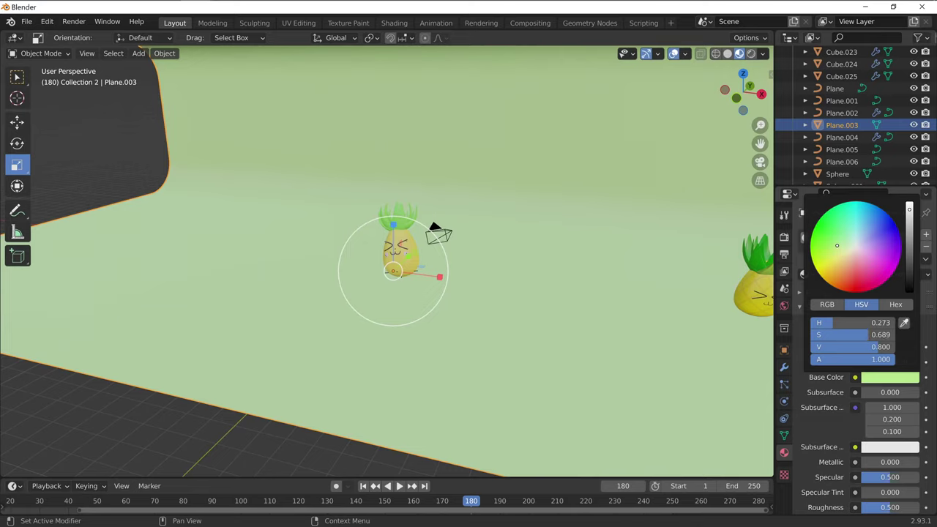
mouse_move(557, 278)
middle_down()
mouse_move(505, 257)
mouse_move(429, 181)
mouse_move(481, 339)
mouse_move(490, 335)
middle_up()
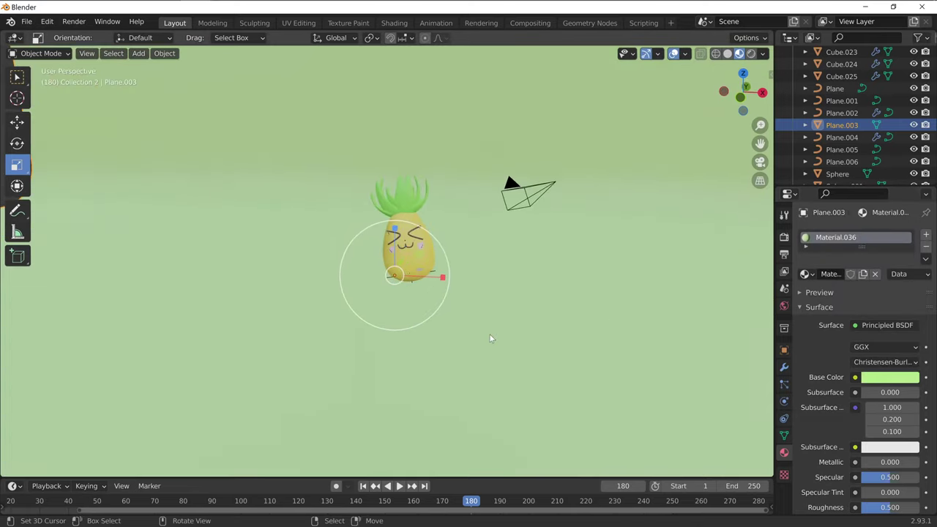
scroll(476, 334, up, 3)
scroll(546, 339, down, 3)
mouse_move(546, 341)
middle_down()
mouse_move(551, 306)
mouse_move(548, 324)
mouse_move(391, 310)
mouse_move(454, 327)
mouse_move(582, 321)
mouse_move(613, 303)
mouse_move(489, 324)
mouse_move(504, 320)
middle_up()
Step: Move the green backdrop plane down 0.041 m along Z with the Move tool
click(16, 123)
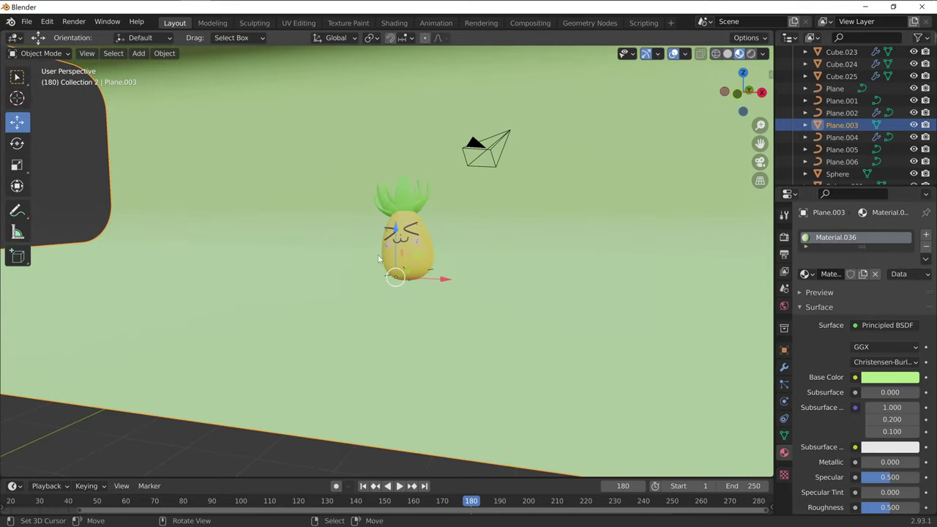
drag(393, 229, 392, 228)
scroll(459, 283, up, 2)
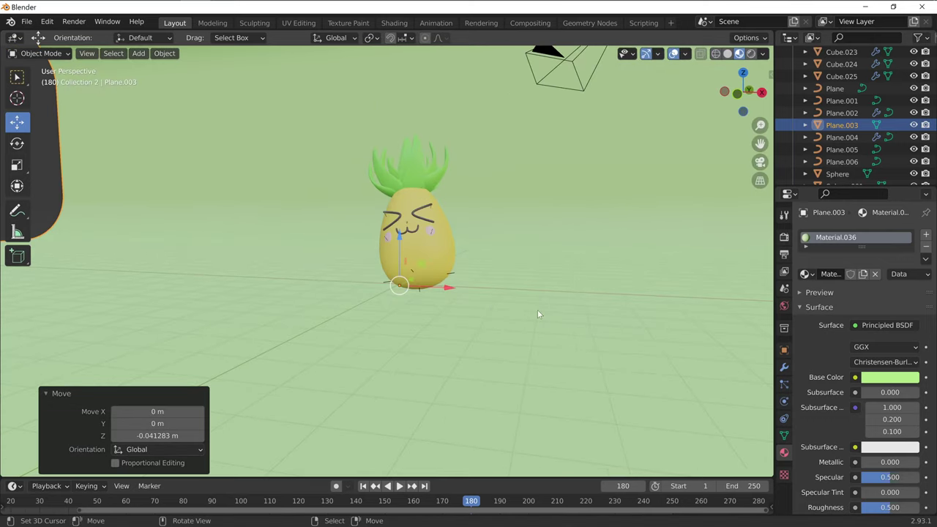
scroll(537, 309, up, 1)
scroll(540, 292, up, 1)
mouse_move(515, 314)
middle_down()
mouse_move(535, 323)
mouse_move(540, 308)
middle_up()
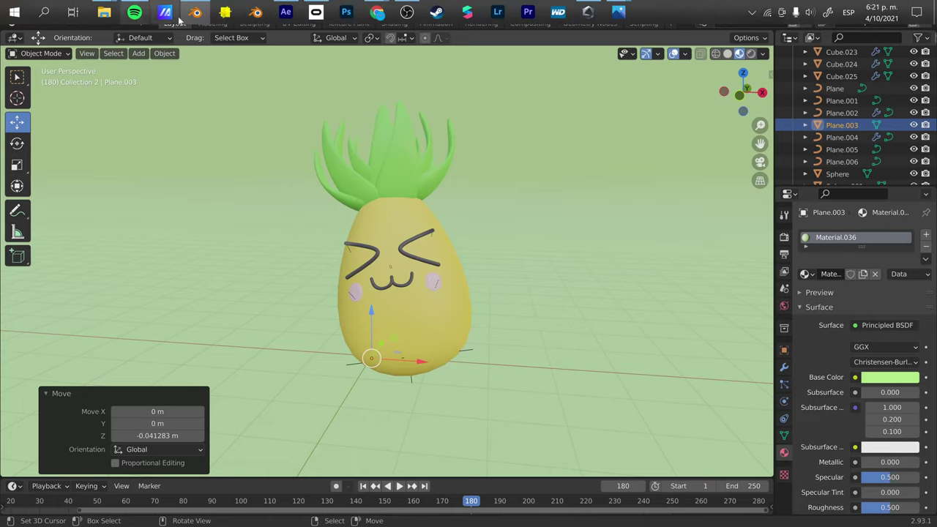
mouse_move(104, 12)
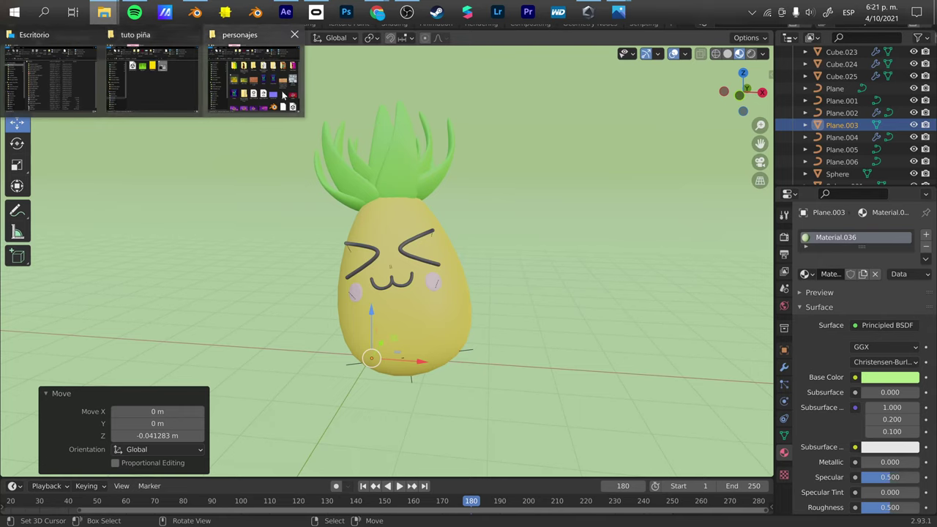
Step: Preview piña.jpg from the personajes folder in Photos, then return to Blender and select the pineapple body
click(252, 77)
scroll(387, 349, down, 3)
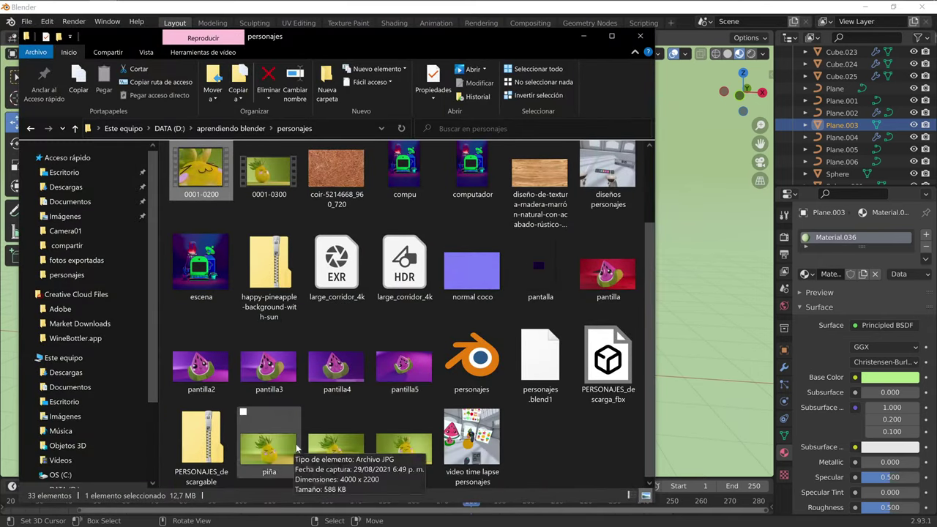
click(275, 447)
double_click(275, 448)
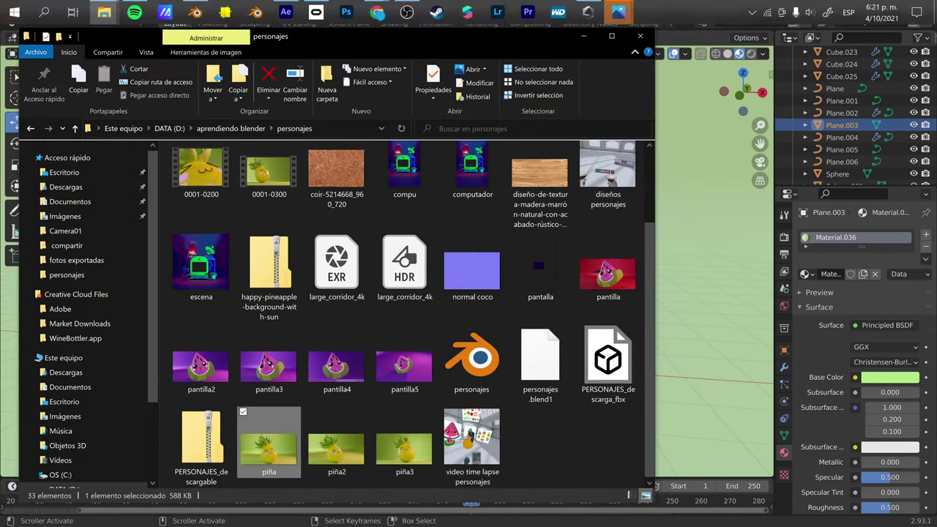
scroll(522, 318, up, 1)
scroll(522, 322, down, 1)
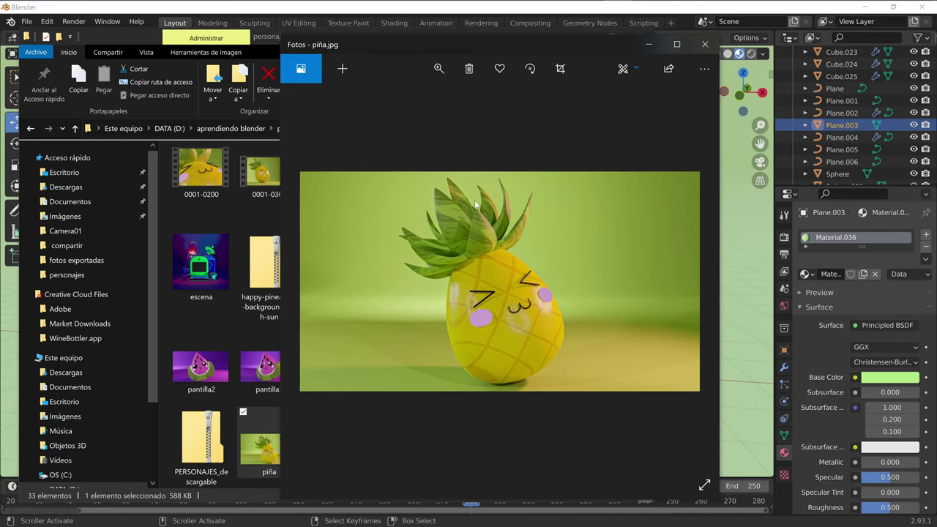
click(705, 44)
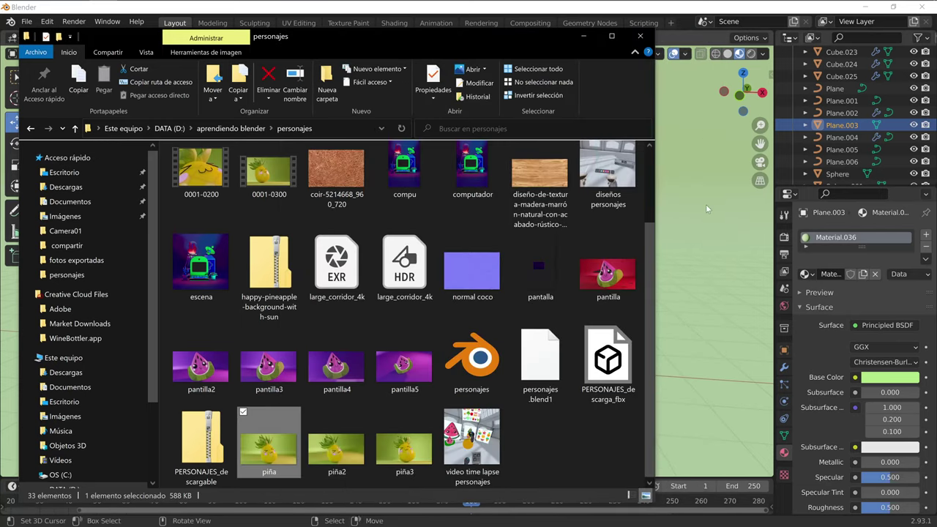
key(alt+Tab)
click(424, 317)
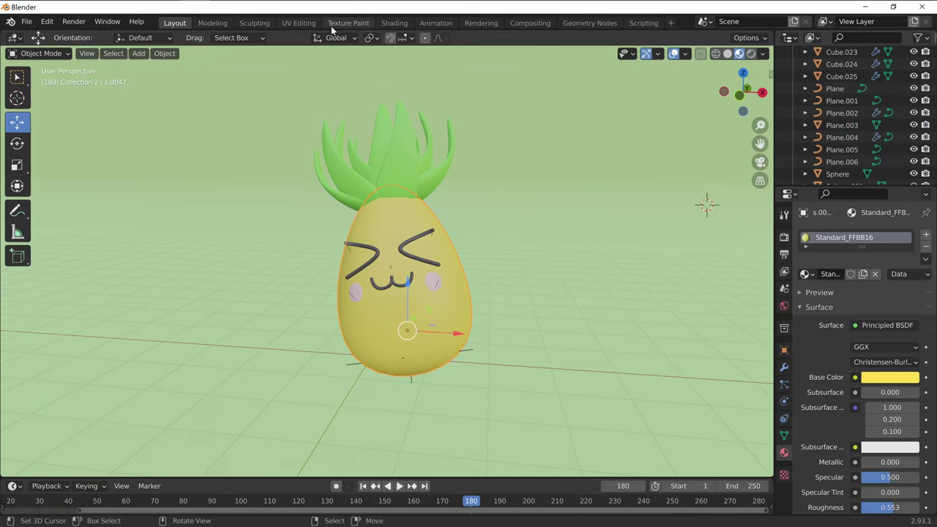
Step: In the Shading workspace, add an Image Texture node wired into Principled BSDF Base Color
click(390, 24)
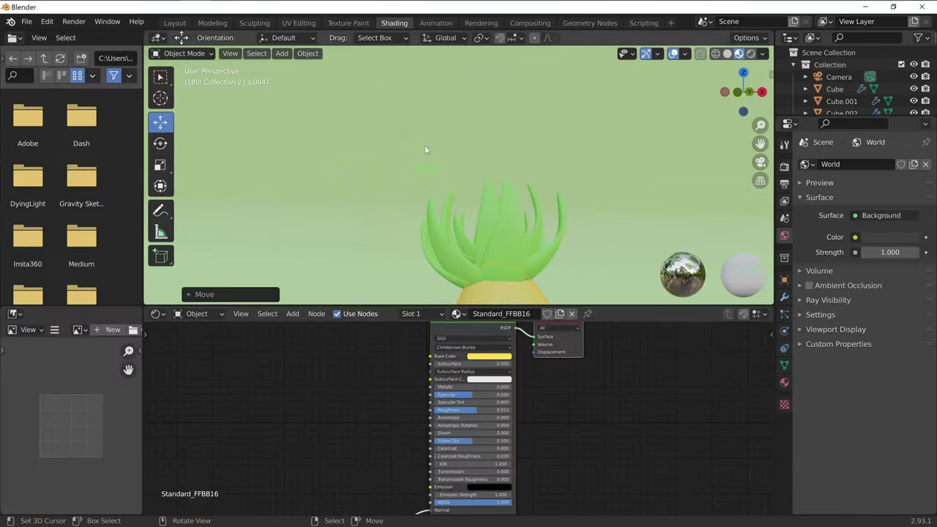
scroll(391, 375, up, 1)
mouse_move(366, 429)
middle_down()
mouse_move(438, 472)
mouse_move(440, 464)
middle_up()
click(293, 313)
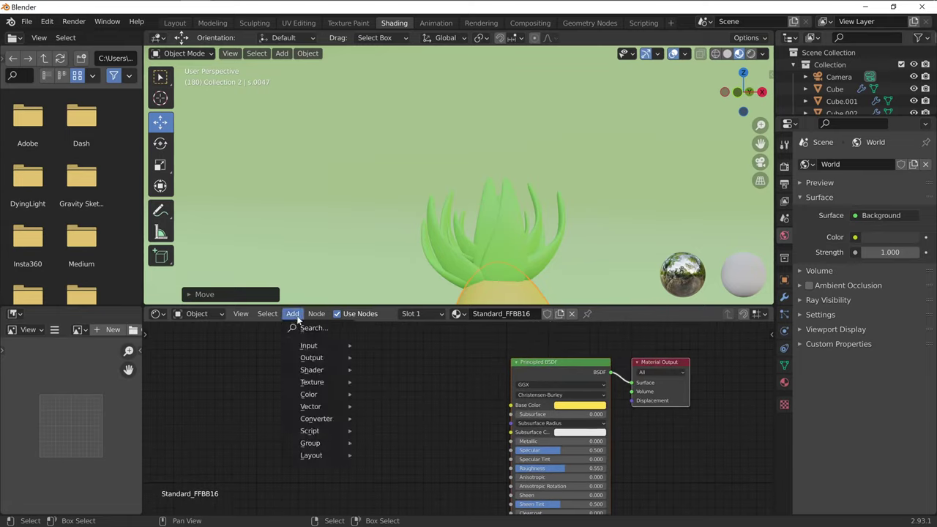
click(311, 327)
text(image)
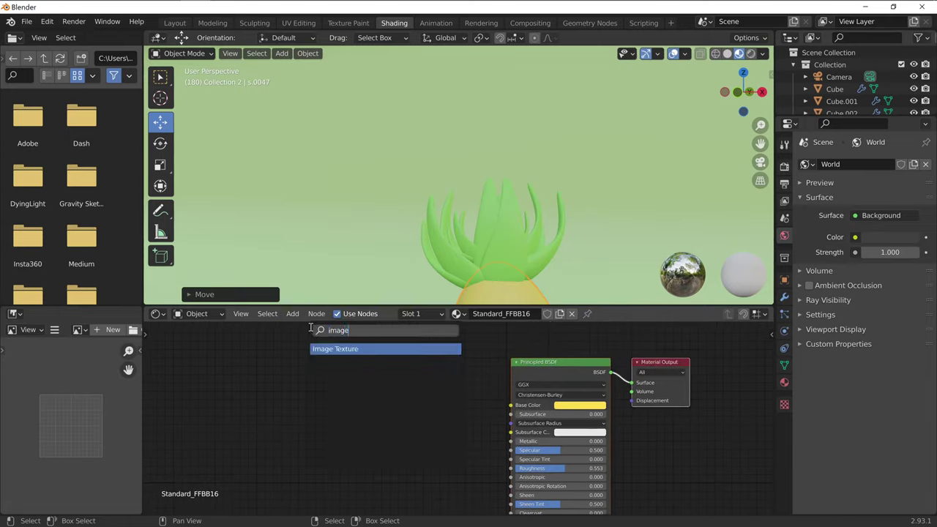
key(Return)
click(366, 386)
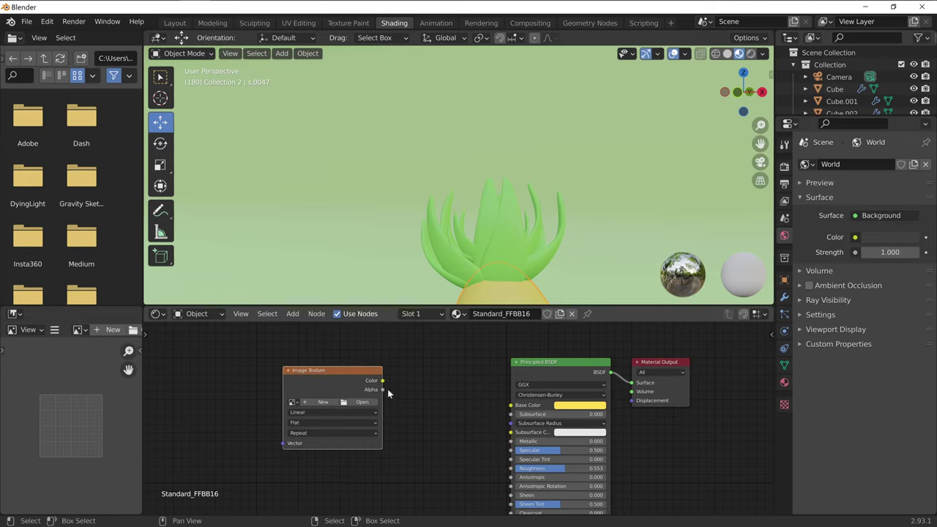
drag(383, 382, 510, 405)
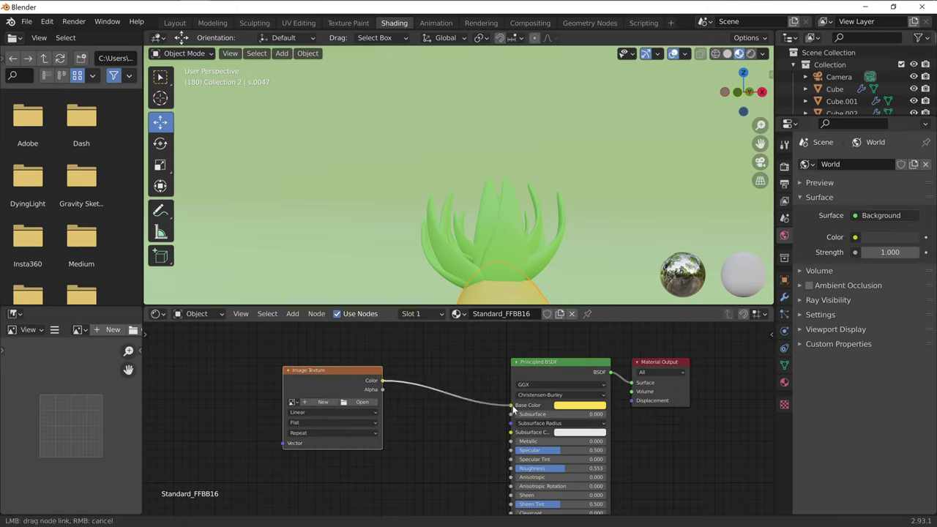
drag(366, 369, 407, 368)
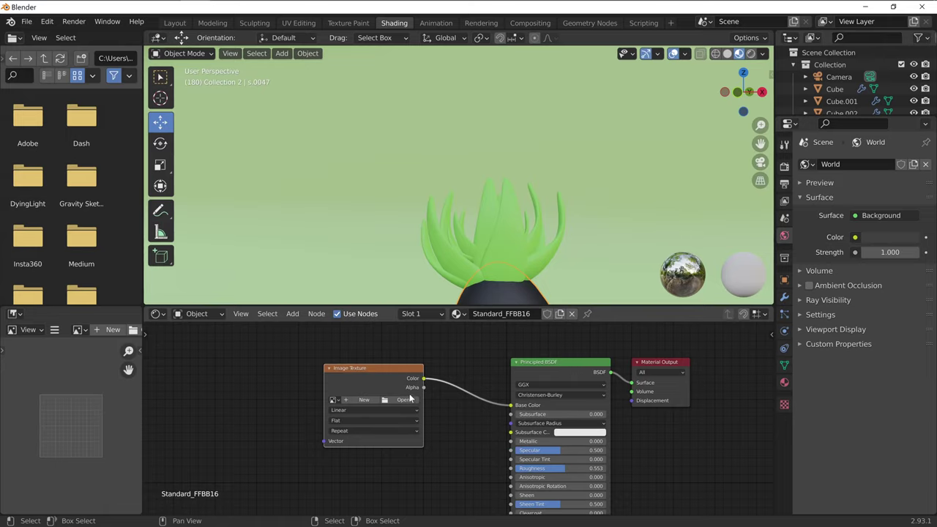
Step: Load Recurso 2.png from Desktop > tuto piña into the Image Texture node and frame the pineapple
click(404, 400)
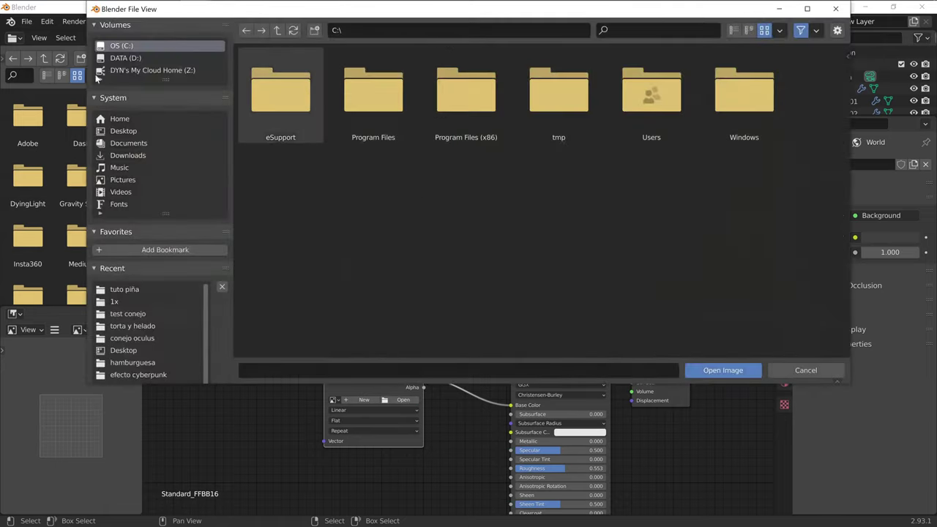
click(123, 131)
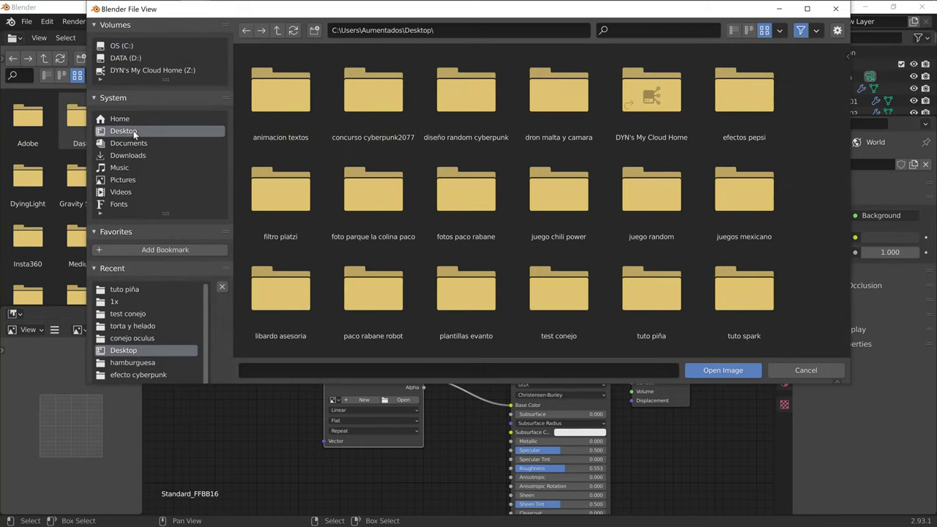
scroll(415, 204, down, 1)
scroll(414, 206, down, 1)
scroll(414, 205, down, 1)
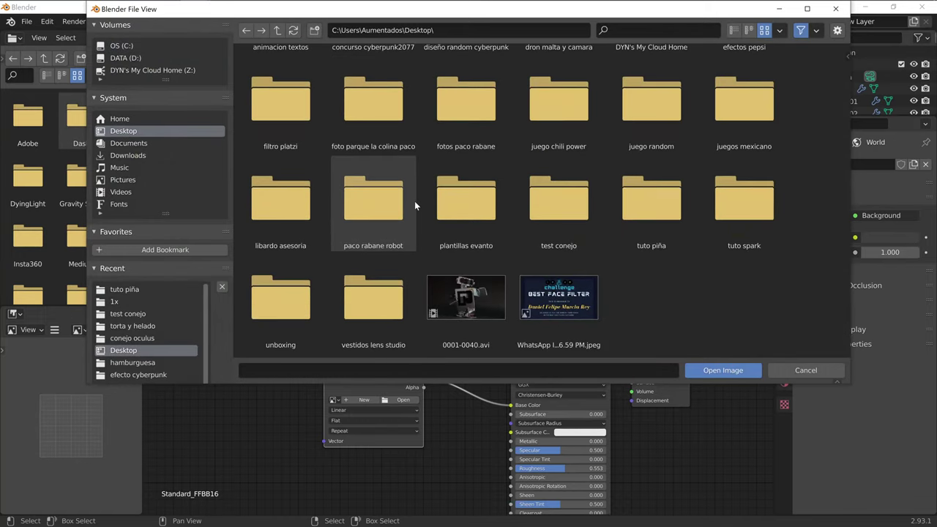
double_click(643, 206)
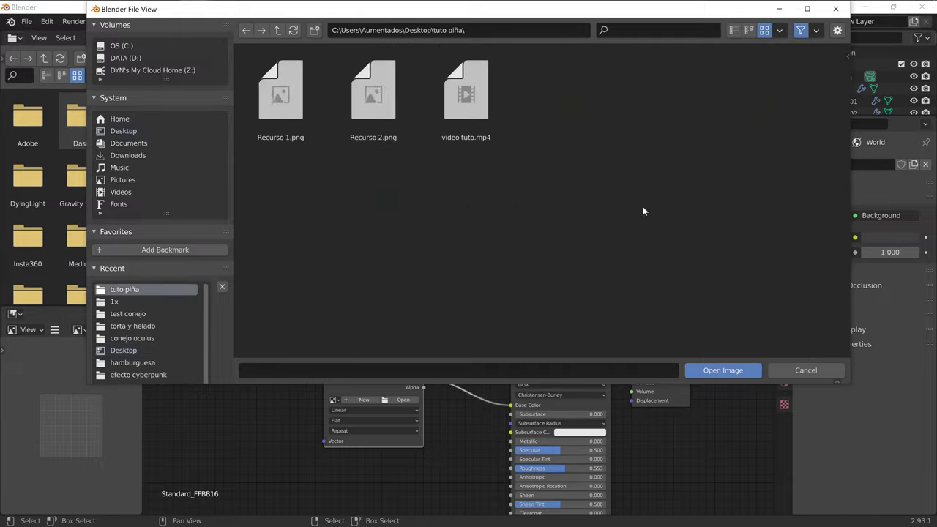
click(391, 105)
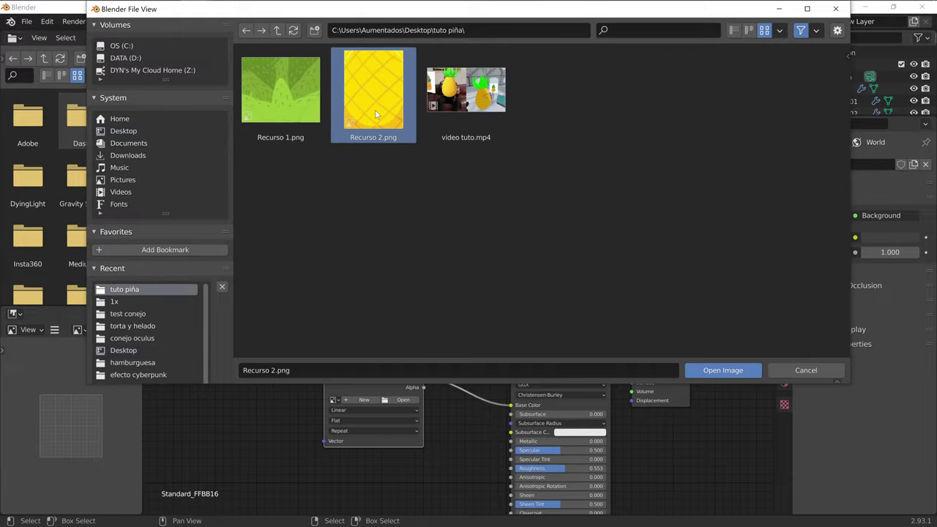
click(724, 368)
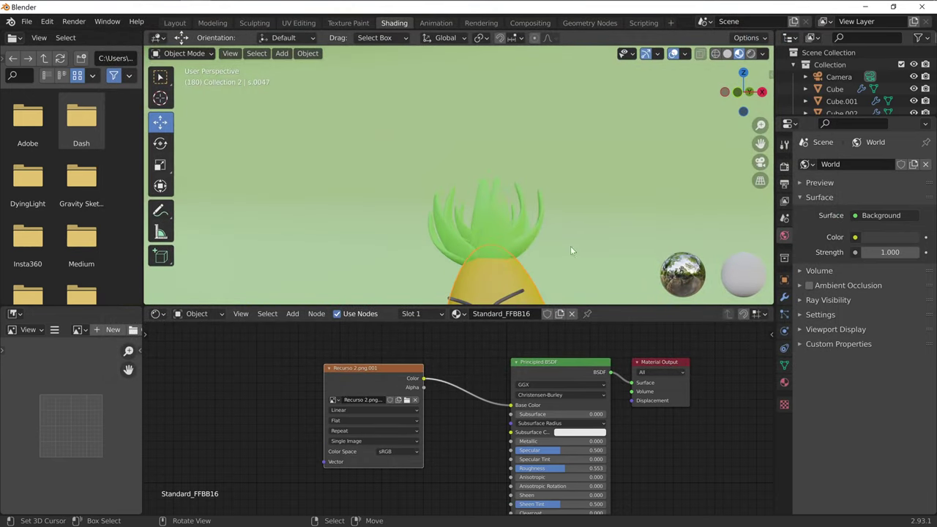
key(KP_Decimal)
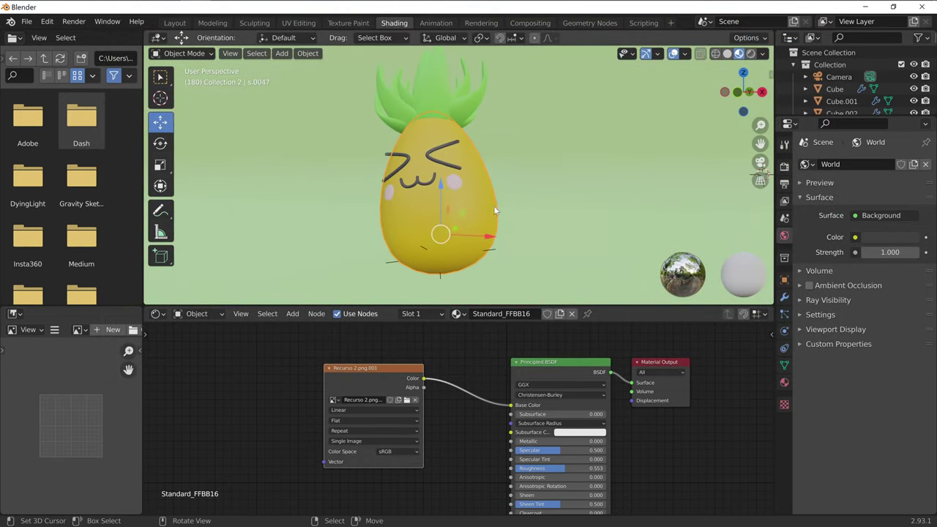
scroll(493, 208, up, 2)
middle_drag(543, 201, 542, 213)
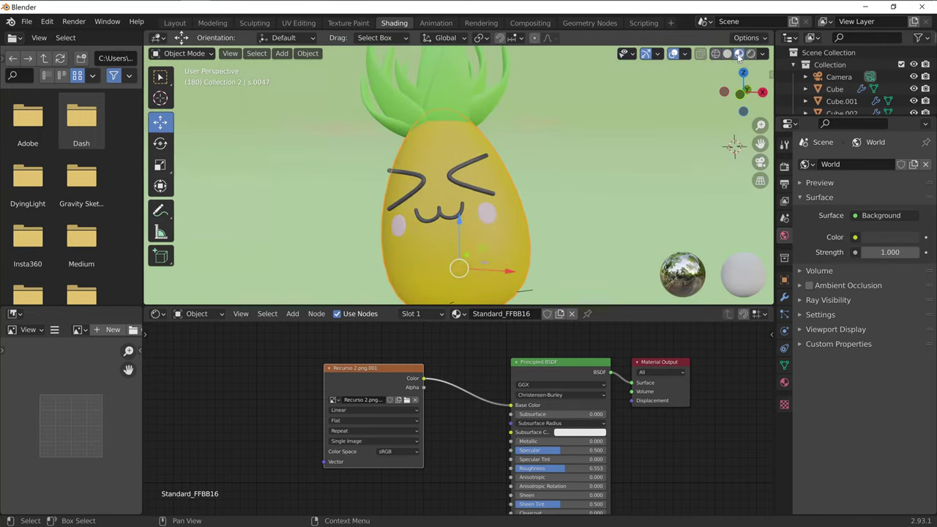
mouse_move(596, 187)
shift+middle_down()
mouse_move(572, 154)
mouse_move(561, 173)
shift+middle_up()
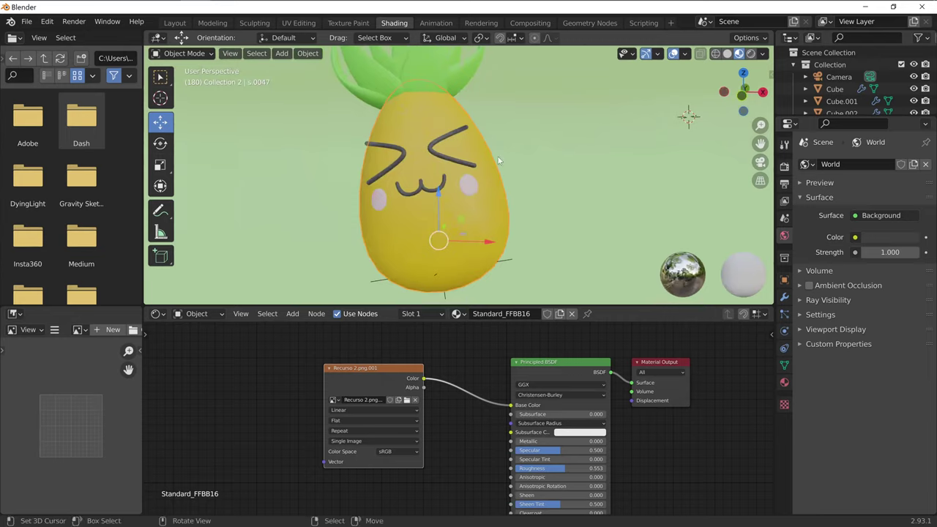
click(299, 24)
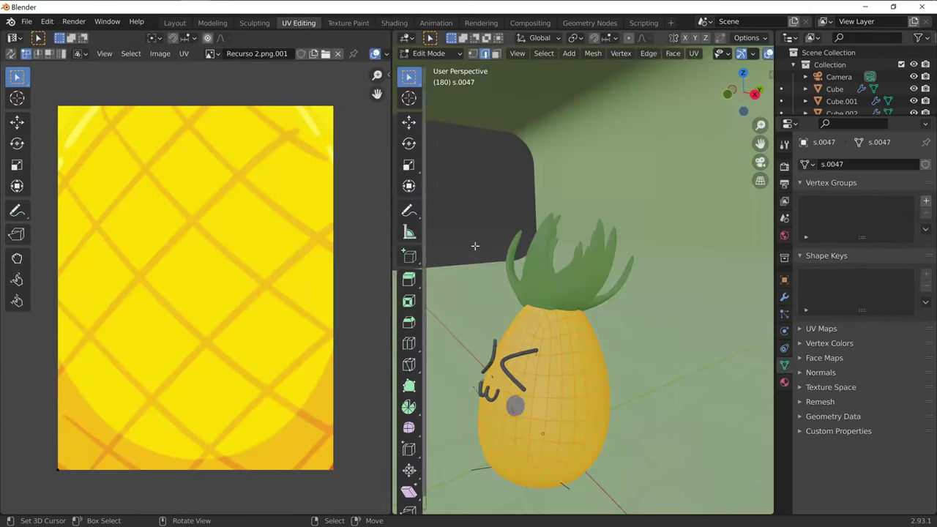
scroll(629, 327, up, 2)
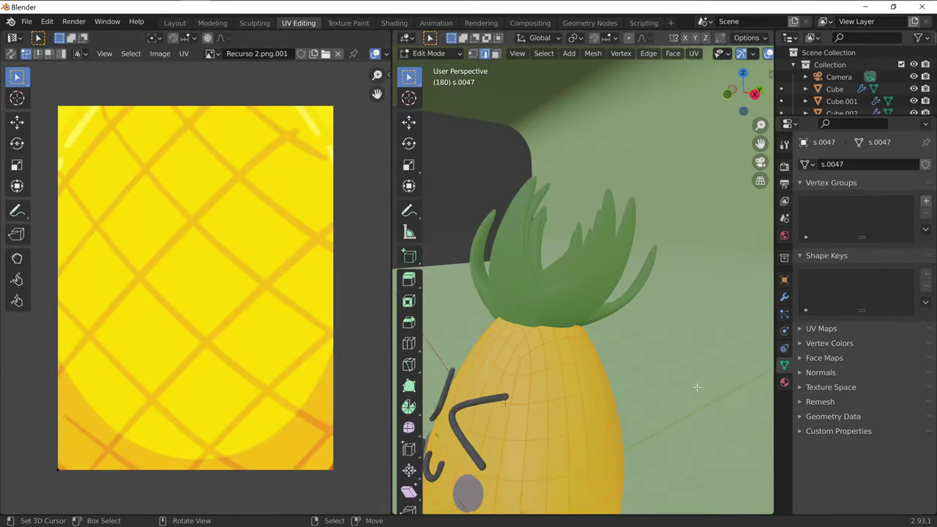
middle_drag(629, 327, 659, 278)
scroll(675, 108, down, 2)
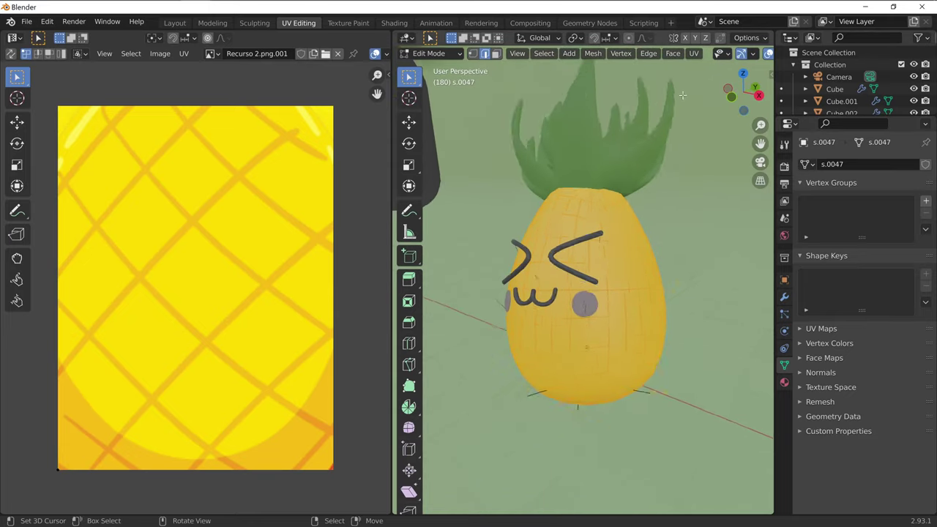
scroll(675, 108, down, 1)
scroll(739, 58, down, 2)
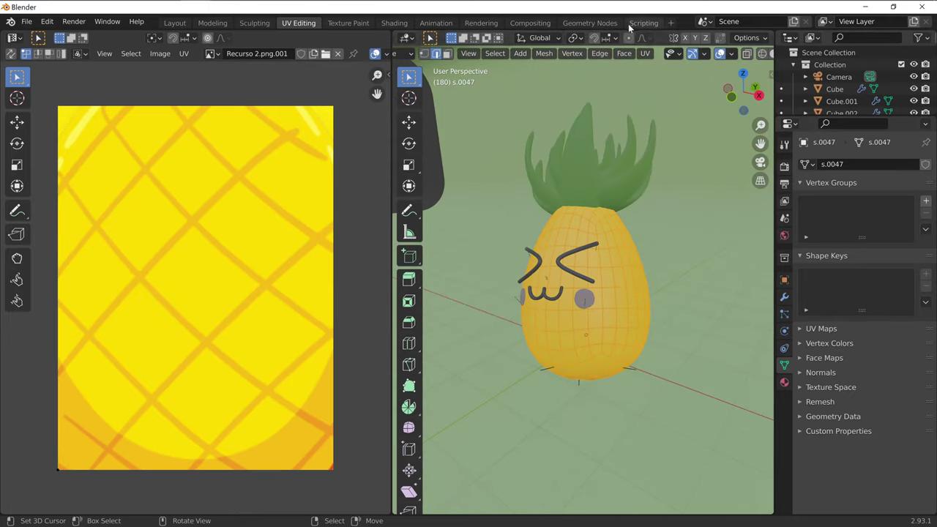
scroll(710, 59, down, 2)
scroll(710, 58, down, 1)
scroll(710, 58, down, 1)
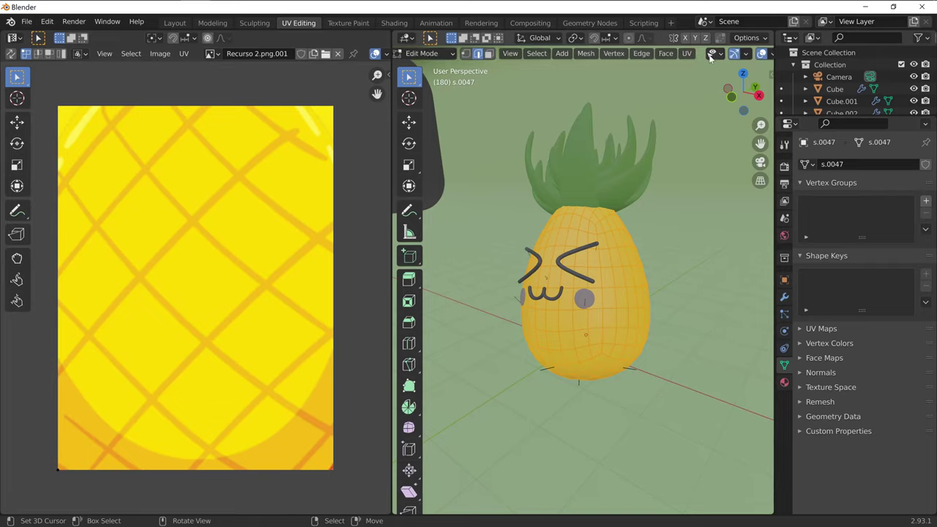
scroll(707, 57, down, 2)
scroll(704, 55, down, 1)
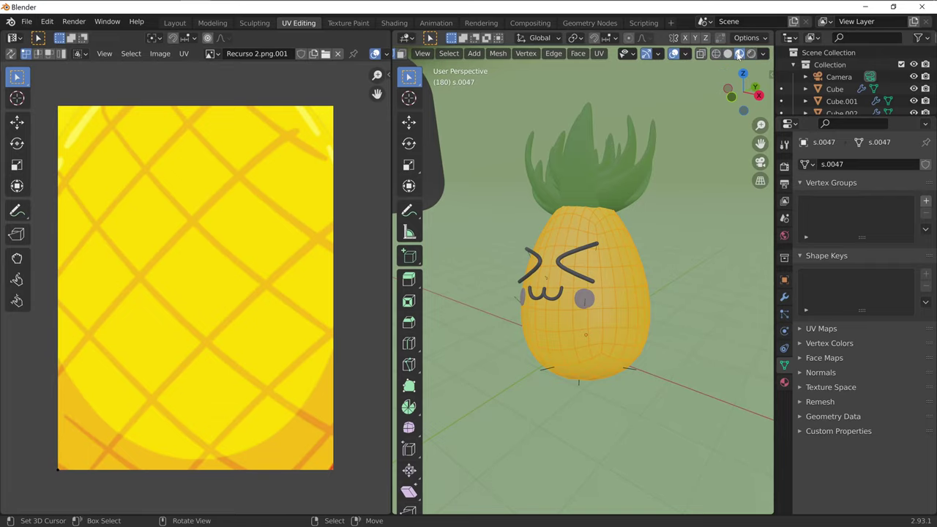
scroll(622, 265, up, 2)
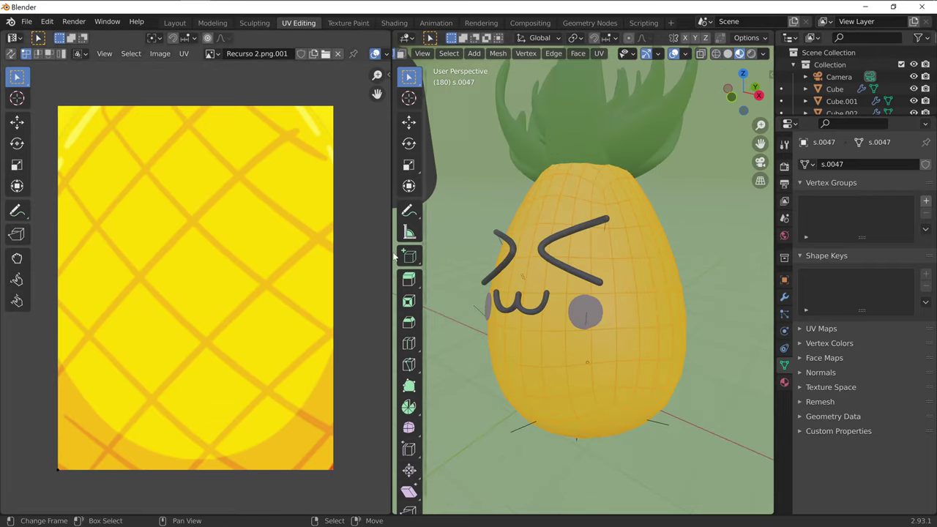
scroll(303, 285, down, 2)
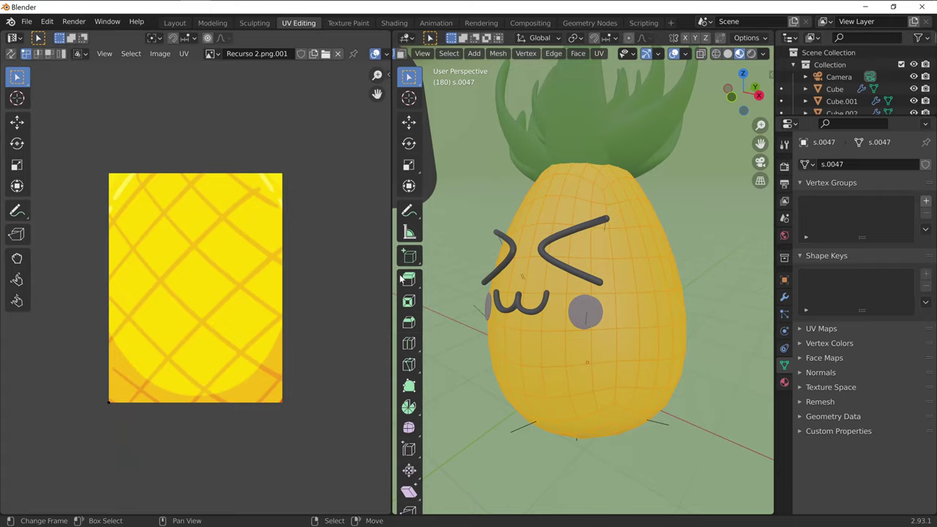
click(475, 56)
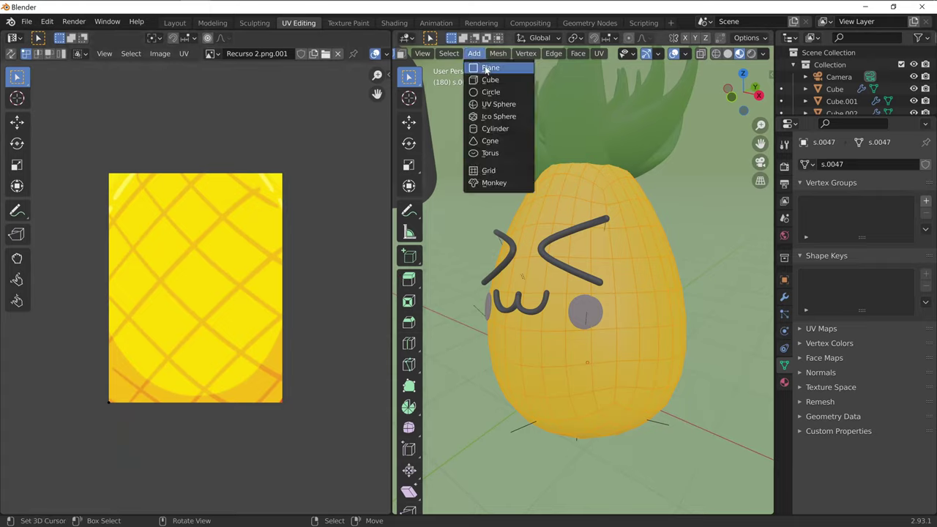
click(497, 56)
click(497, 56)
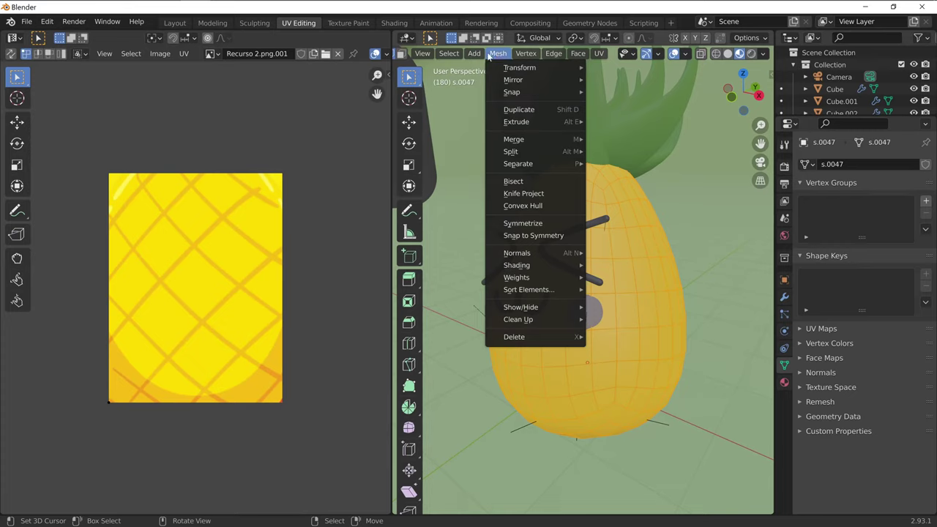
click(466, 69)
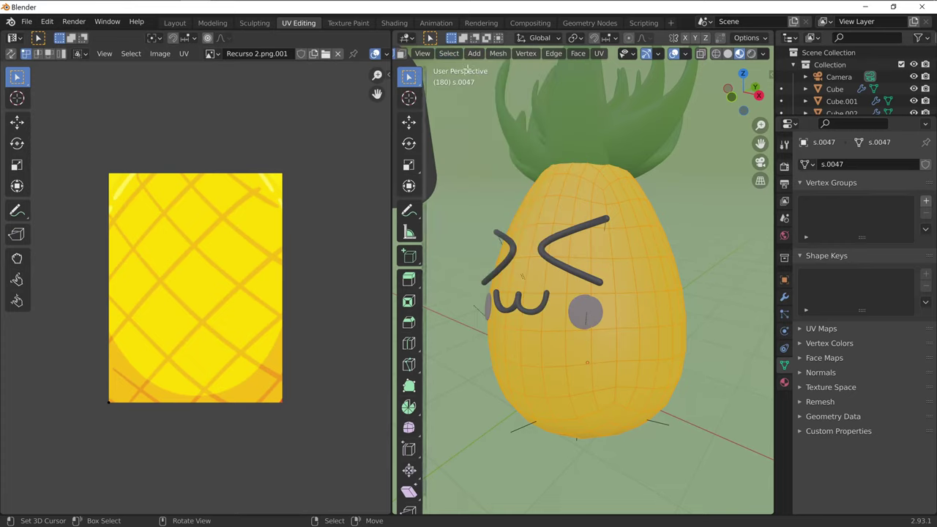
scroll(290, 281, down, 1)
scroll(290, 282, down, 4)
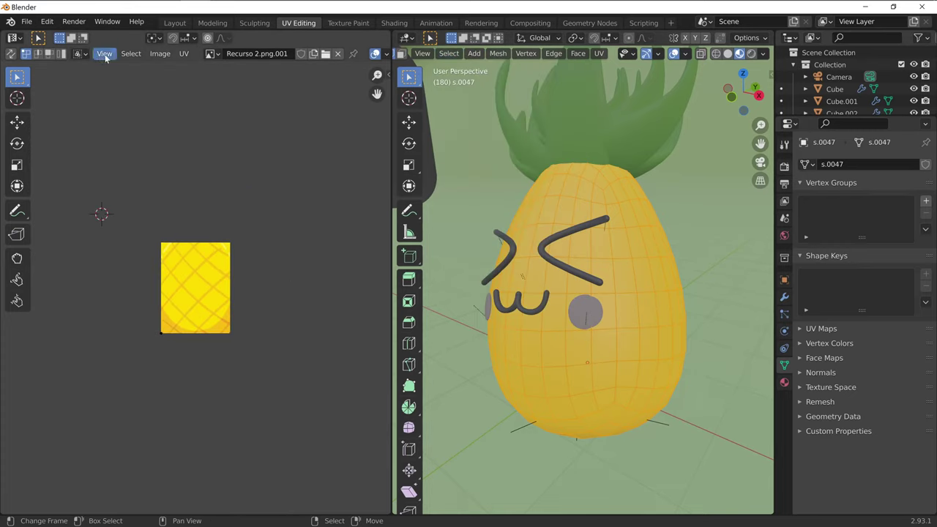
click(131, 54)
scroll(268, 326, up, 1)
scroll(265, 320, up, 2)
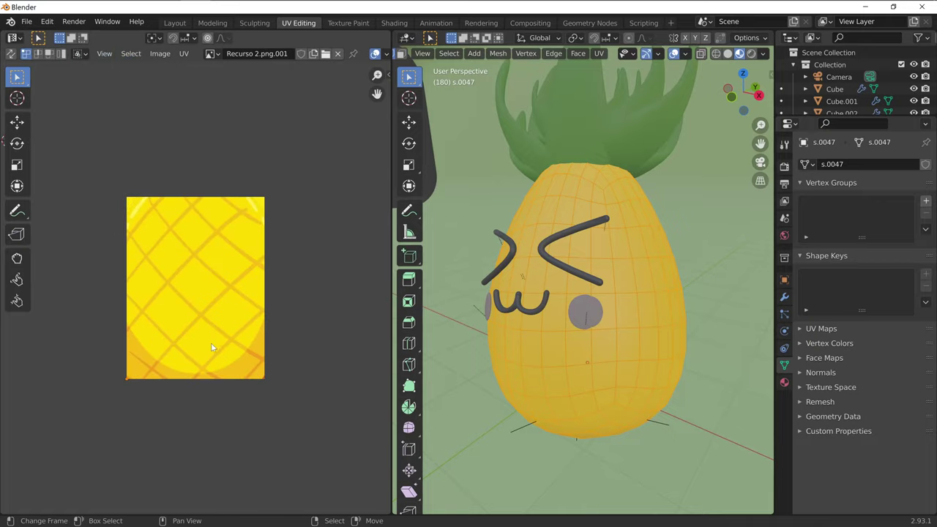
scroll(212, 348, up, 1)
key(s)
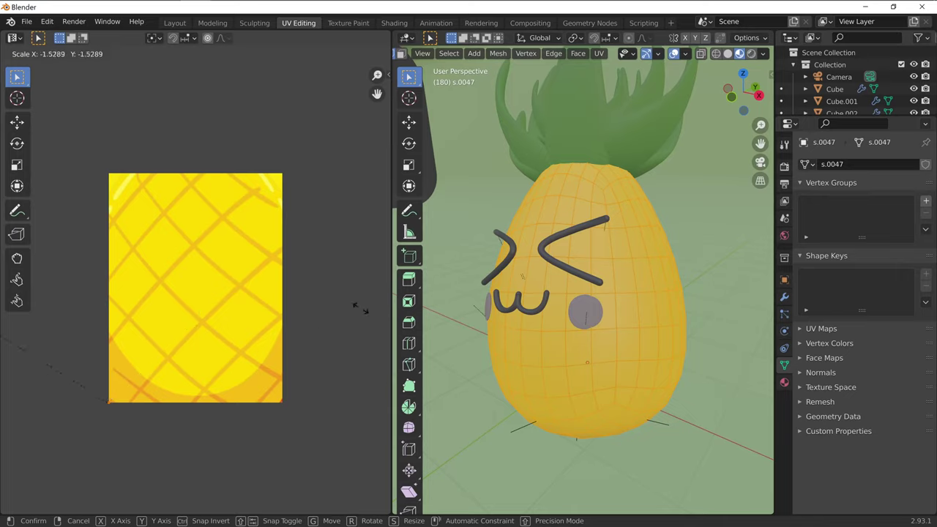
click(356, 234)
scroll(325, 341, down, 4)
scroll(325, 341, down, 3)
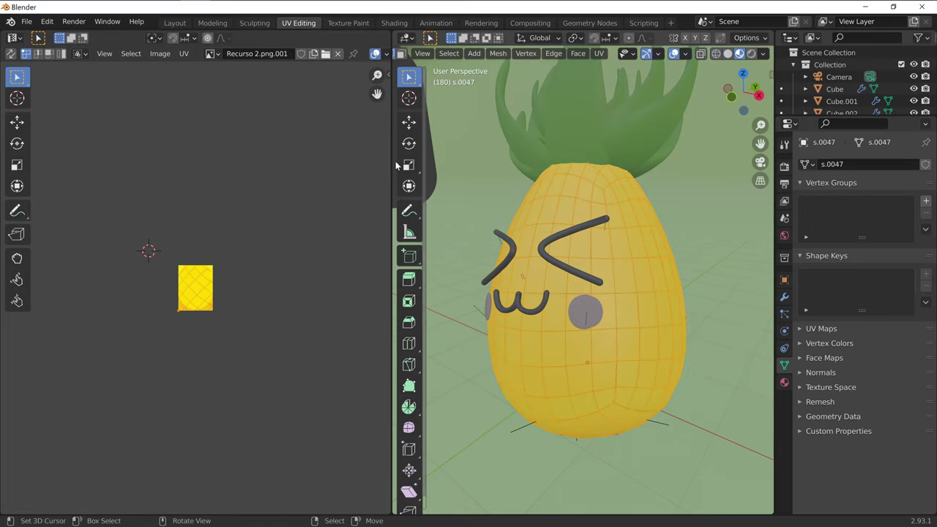
scroll(687, 452, down, 3)
scroll(687, 453, up, 4)
Step: Orbit to the pineapple's side and re-project the body UVs with Project from View
key(shift+b)
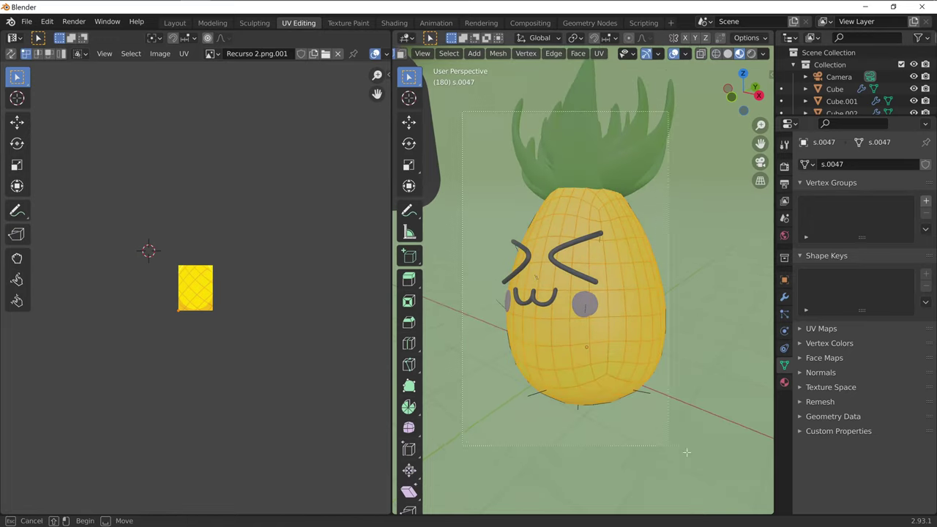
key(Escape)
mouse_move(746, 477)
middle_down()
mouse_move(425, 195)
mouse_move(469, 220)
middle_up()
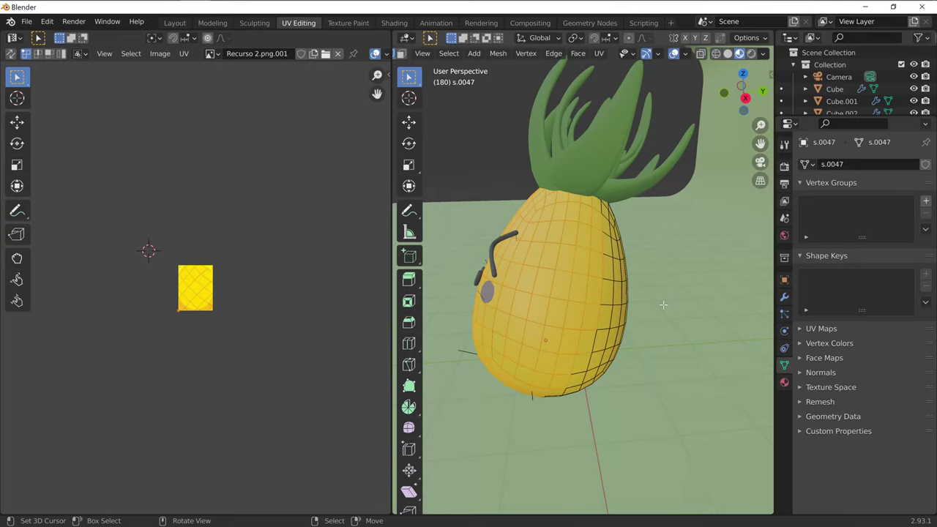
click(476, 54)
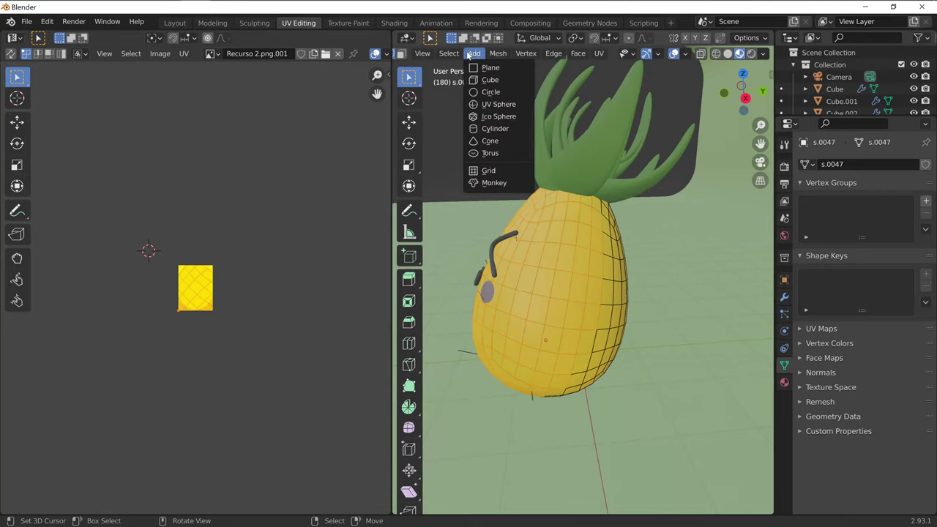
scroll(216, 346, up, 2)
scroll(226, 347, up, 2)
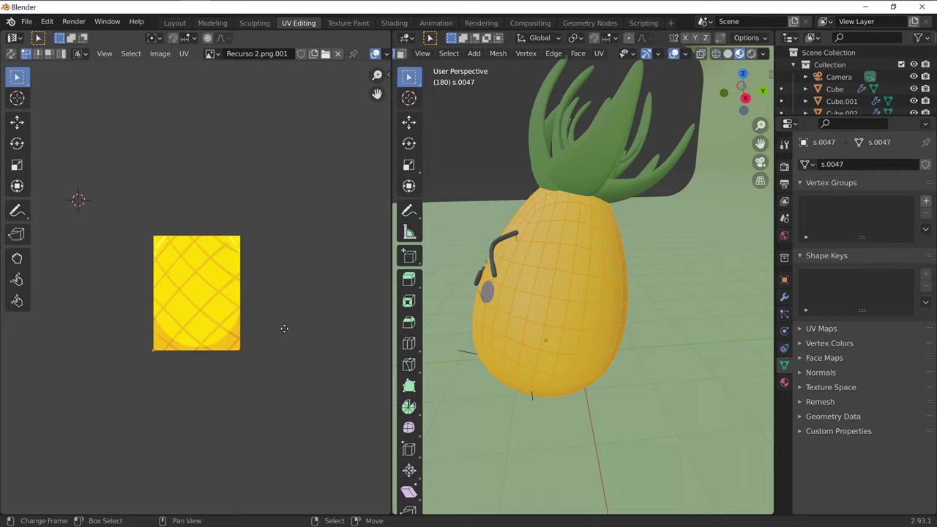
middle_drag(279, 326, 291, 327)
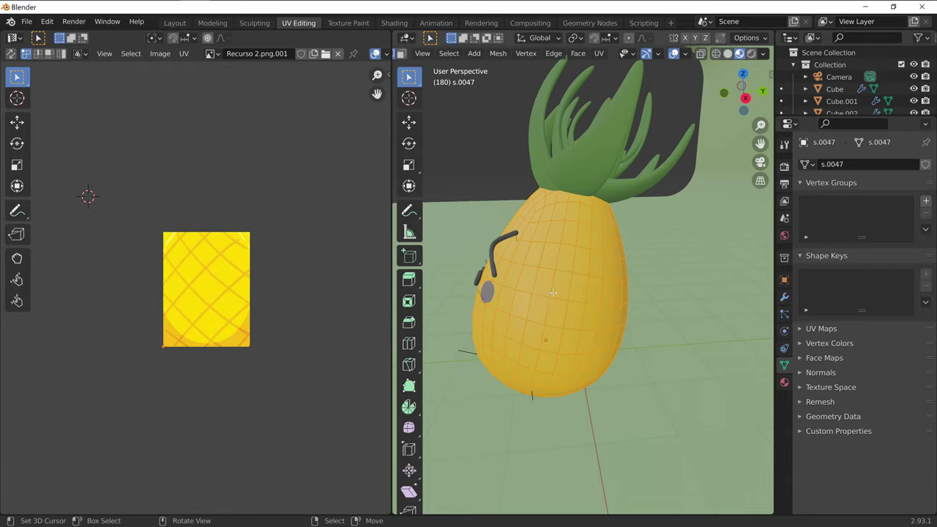
click(474, 54)
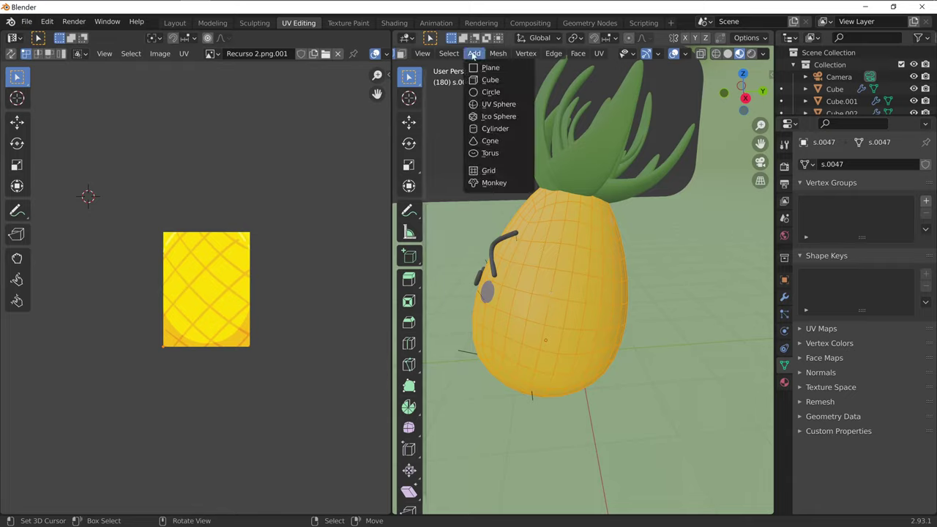
click(489, 71)
key(u)
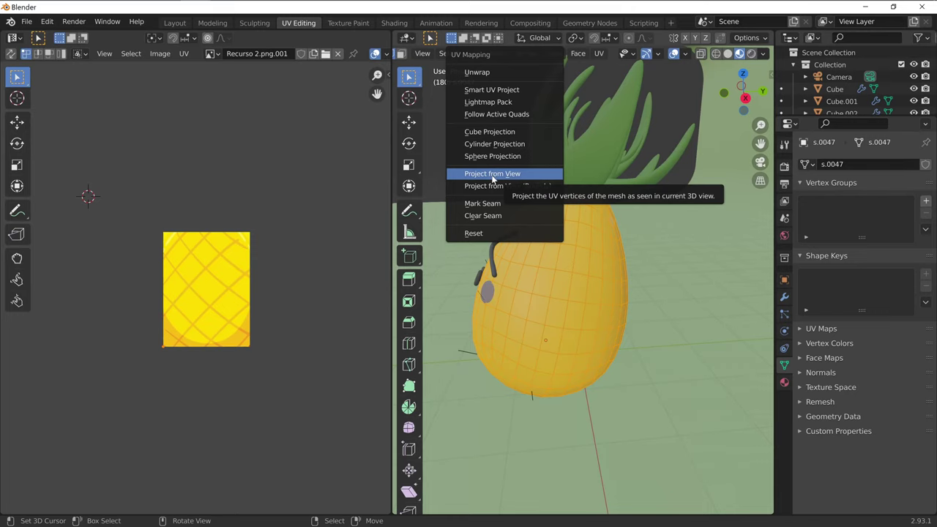
click(493, 176)
Step: Enlarge the body's UV island about 2.48 times and rotate it counter-clockwise
scroll(218, 324, up, 5)
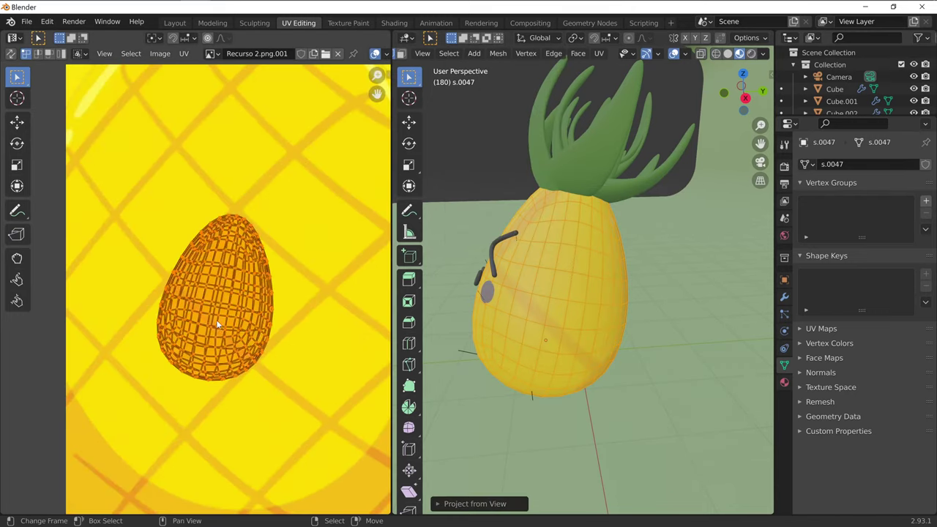
middle_drag(513, 293, 622, 286)
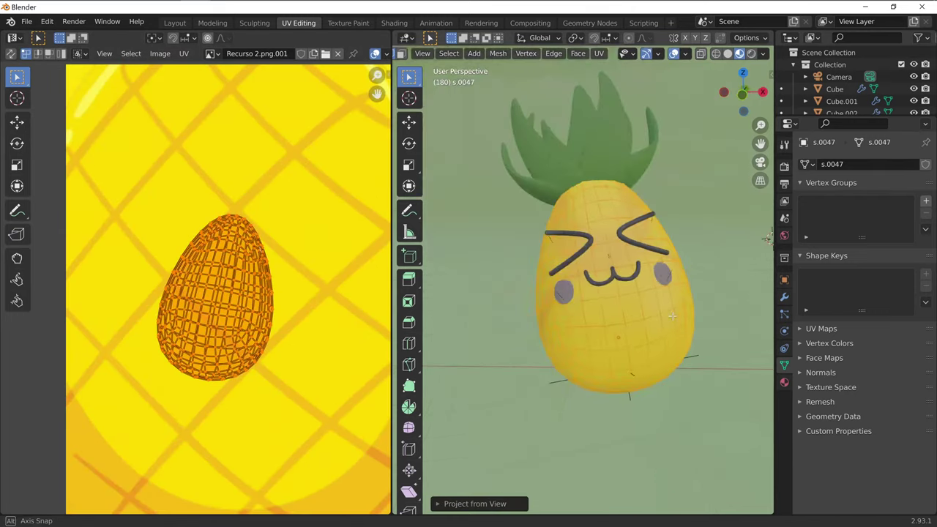
scroll(249, 277, down, 1)
scroll(249, 275, down, 1)
scroll(250, 277, up, 1)
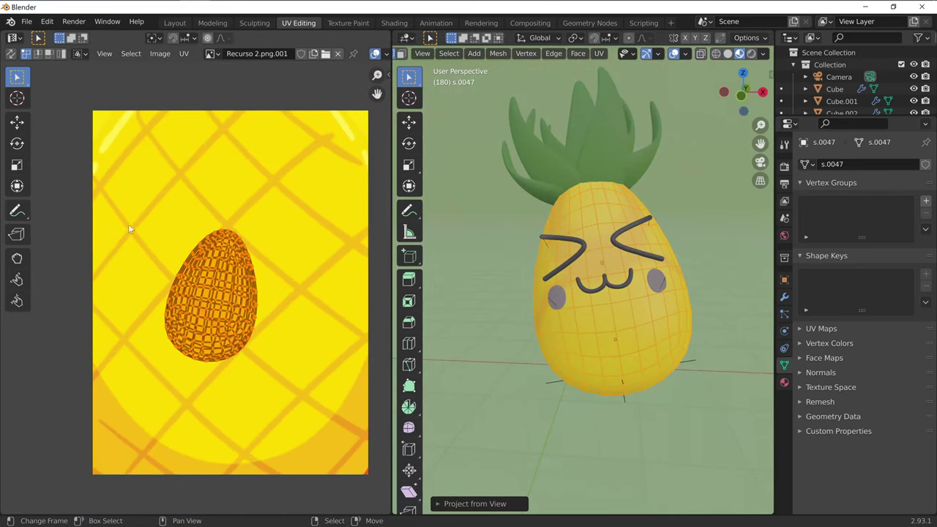
click(19, 166)
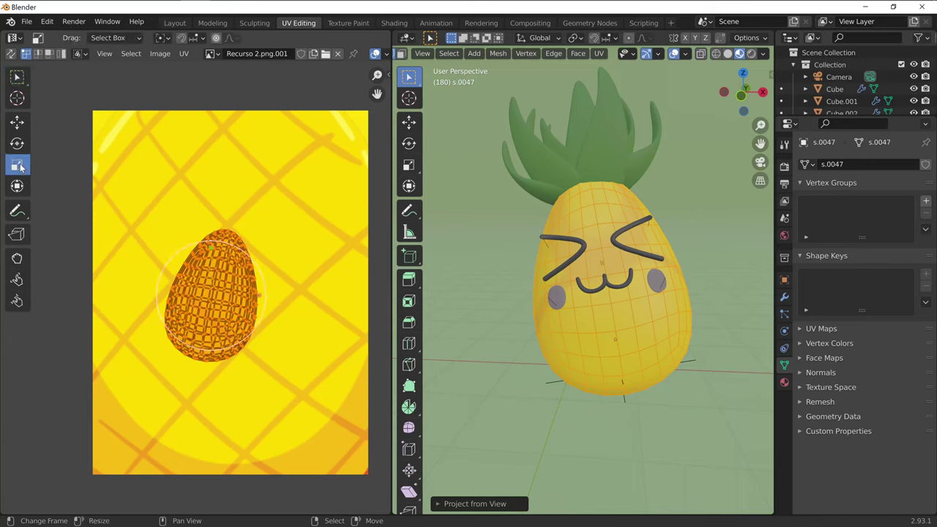
drag(210, 247, 212, 179)
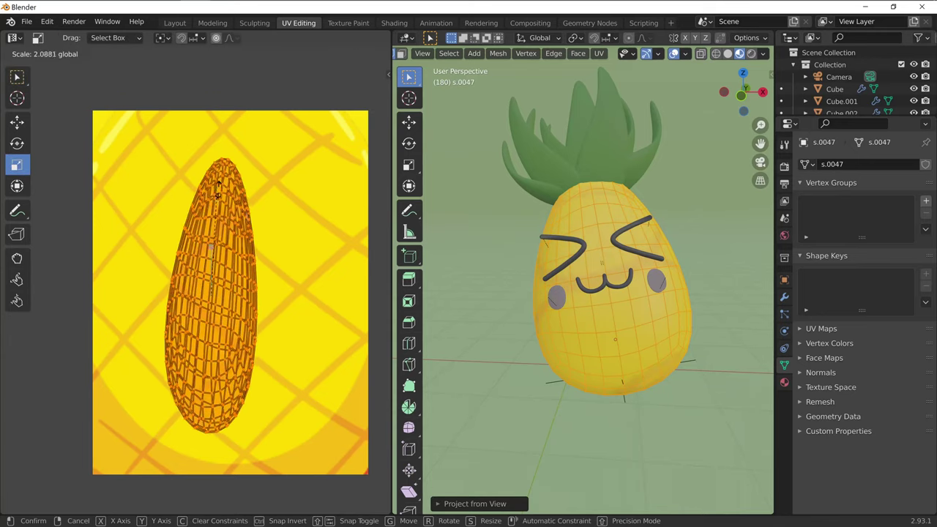
key(ctrl+z)
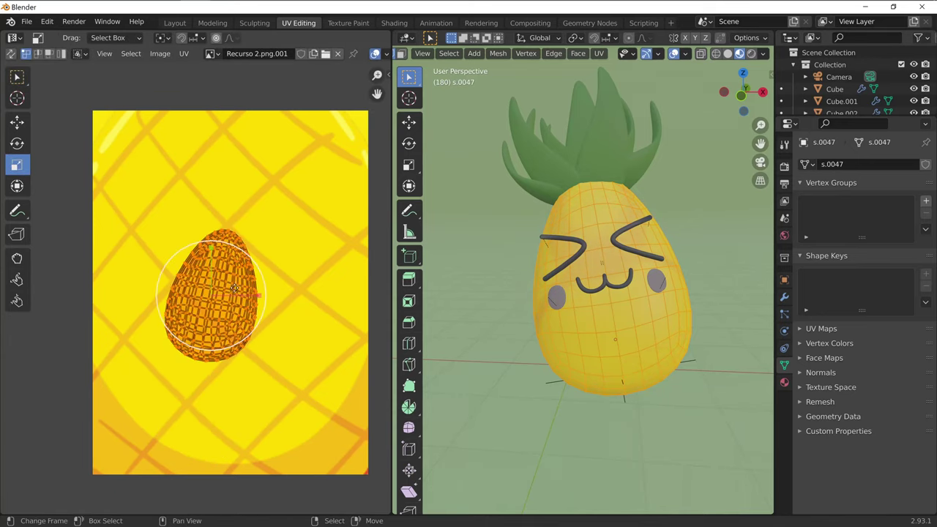
key(s)
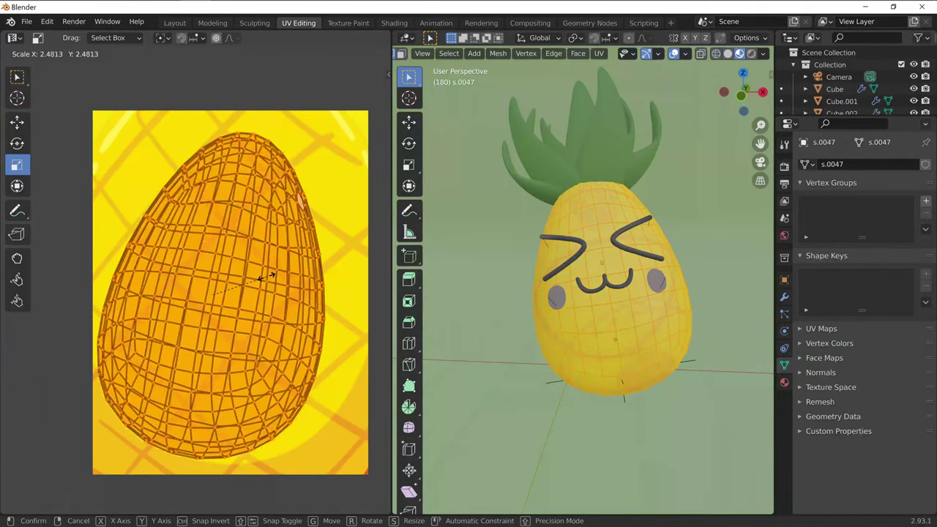
click(262, 279)
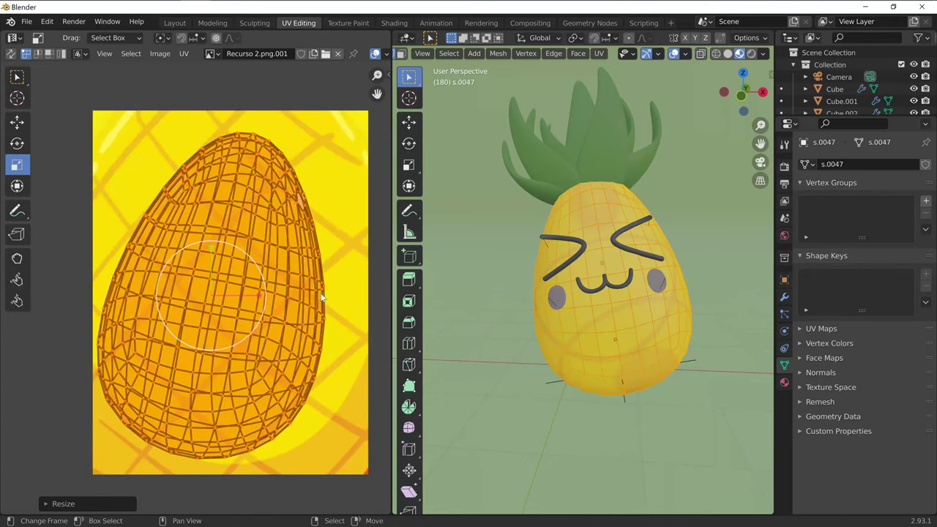
key(r)
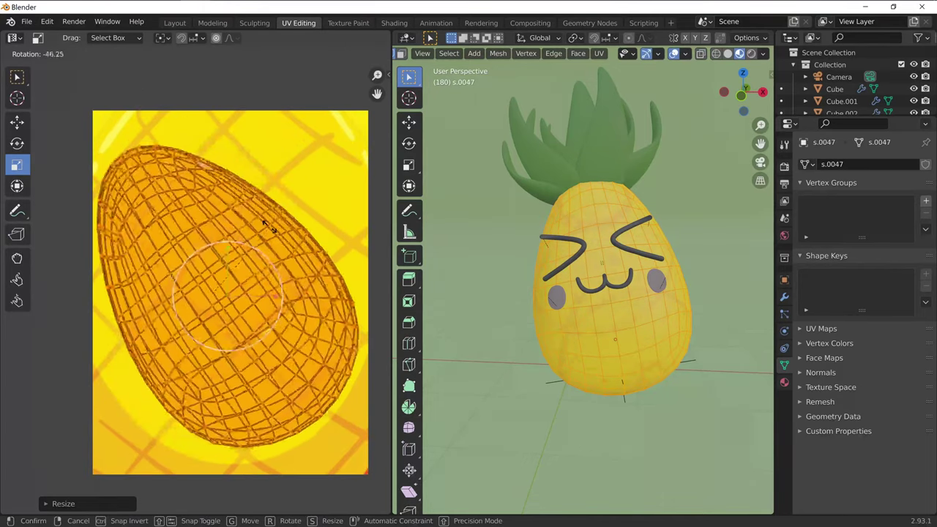
click(271, 258)
Step: Move, shrink and re-rotate the UV island to sit better over the pattern image
scroll(277, 282, down, 2)
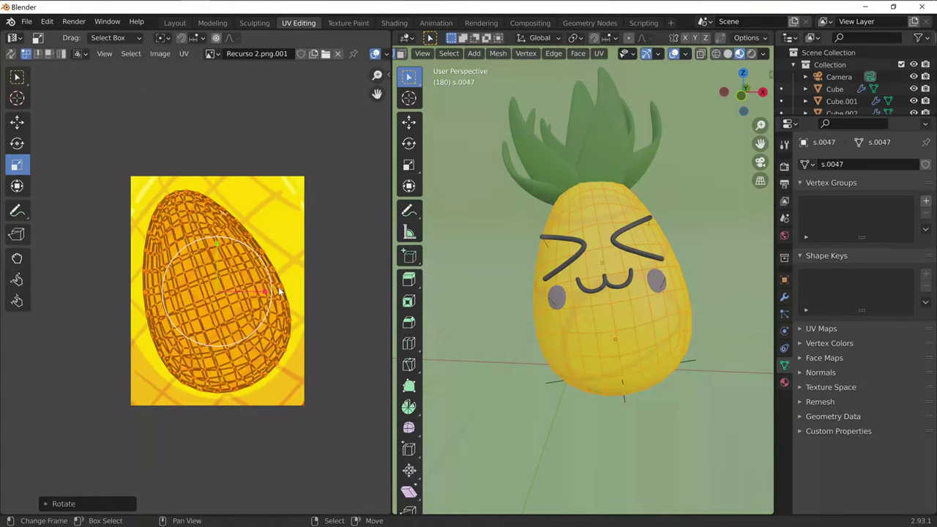
key(g)
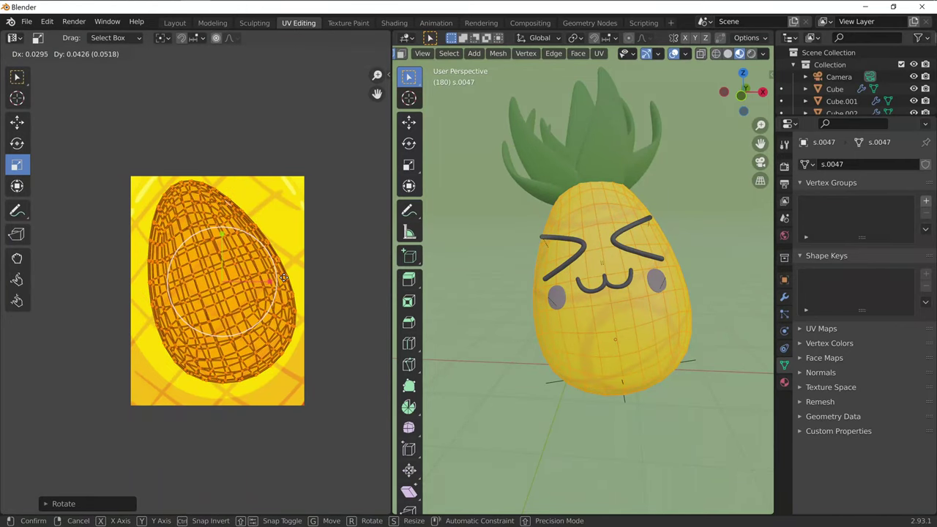
key(s)
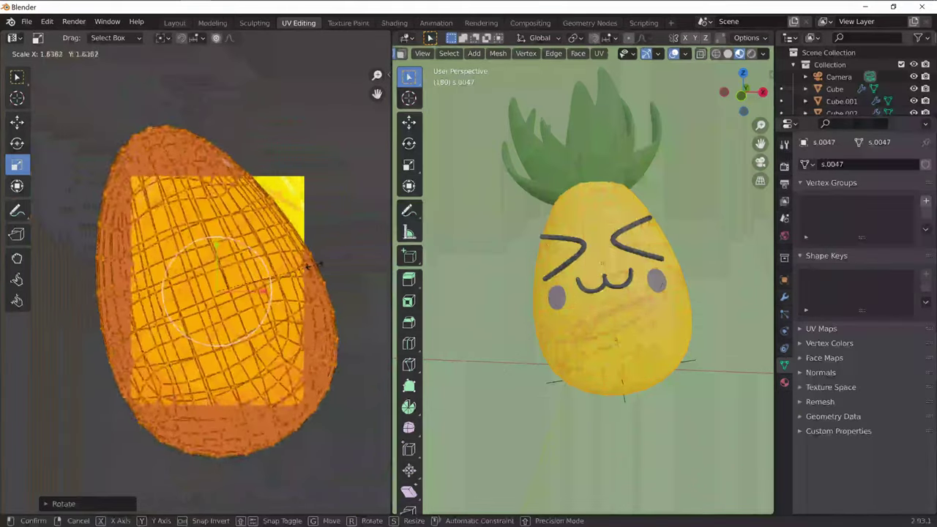
click(277, 275)
key(r)
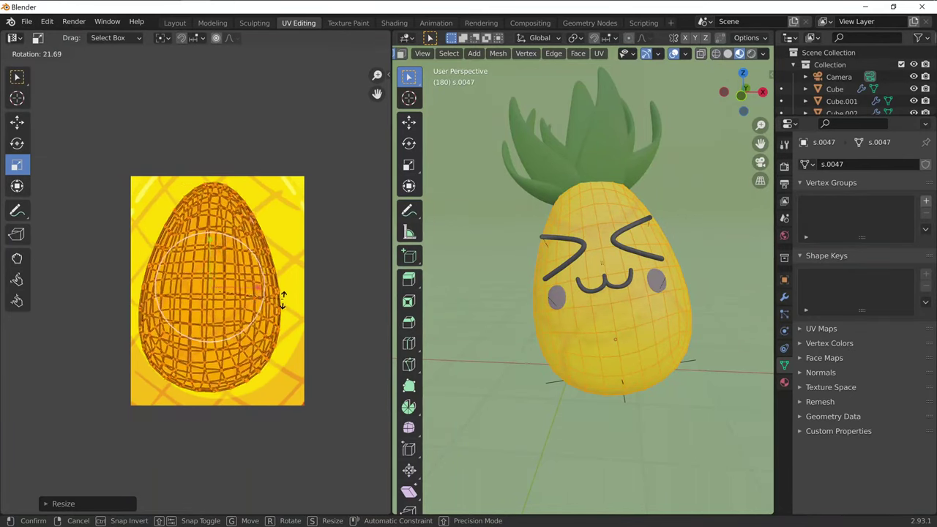
click(279, 309)
mouse_move(468, 381)
middle_down()
mouse_move(579, 285)
mouse_move(533, 210)
middle_up()
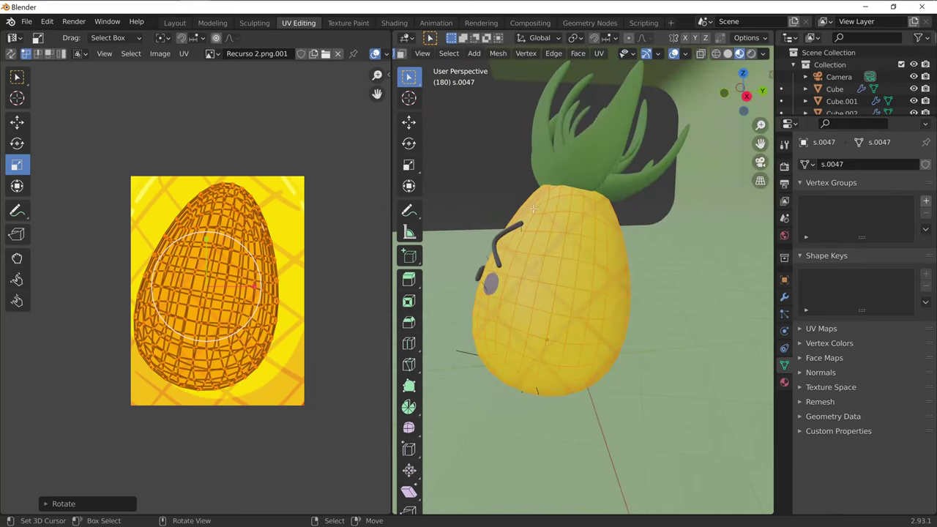
Step: Align the view front-on, re-project the body UVs and scale the island about 2.53 times
middle_drag(563, 293, 612, 299)
key(u)
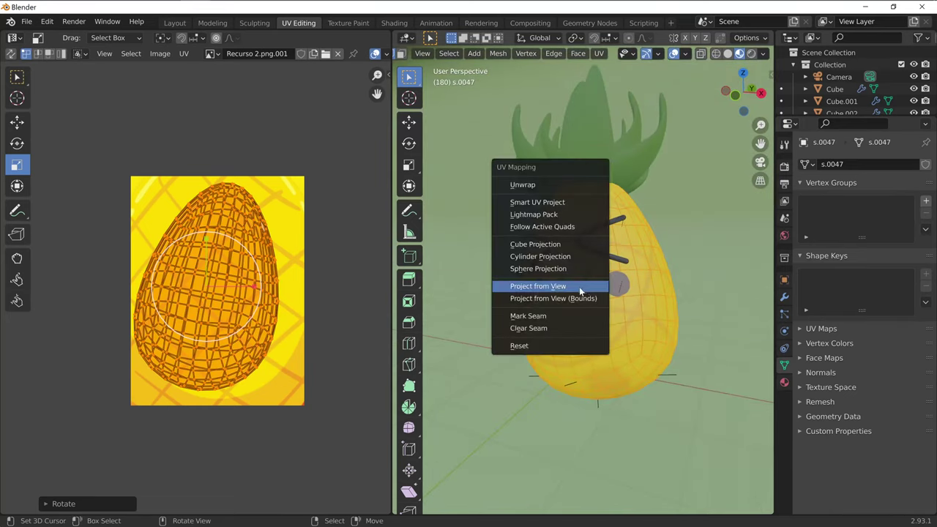
click(579, 287)
mouse_move(677, 350)
middle_down()
mouse_move(677, 372)
mouse_move(699, 376)
mouse_move(680, 373)
middle_up()
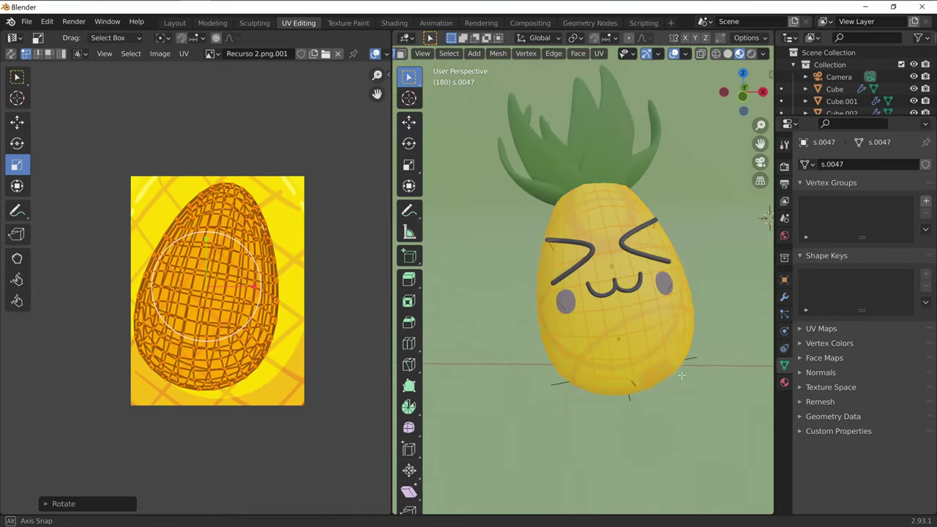
key(u)
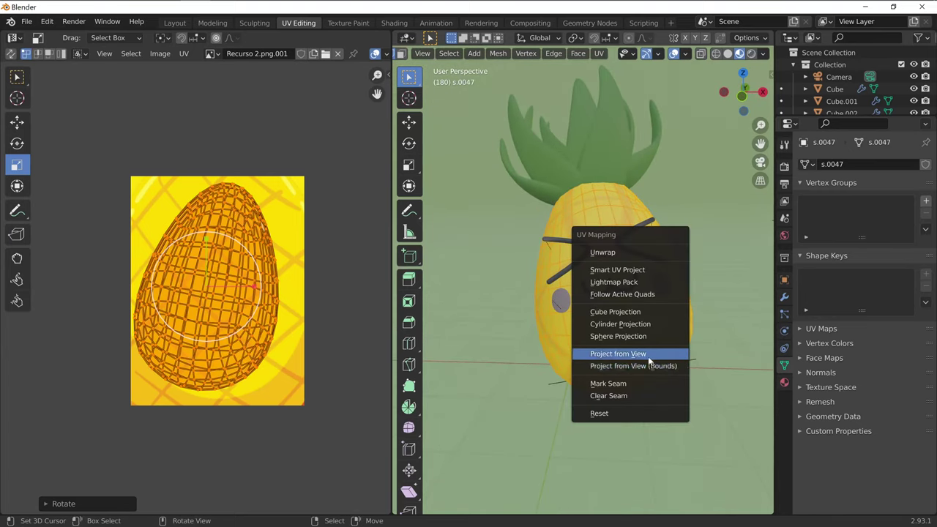
click(646, 352)
key(s)
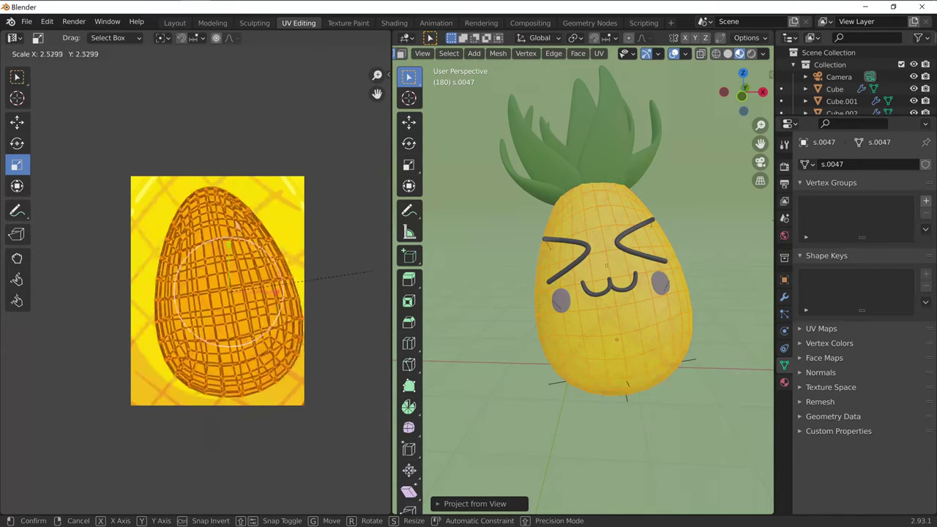
click(377, 272)
mouse_move(690, 266)
middle_down()
mouse_move(681, 267)
mouse_move(695, 287)
middle_up()
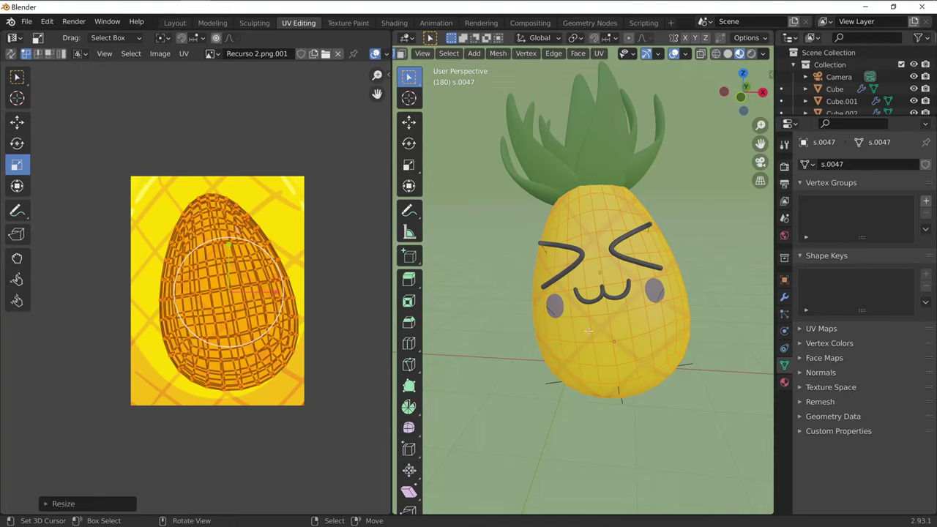
middle_drag(588, 331, 668, 320)
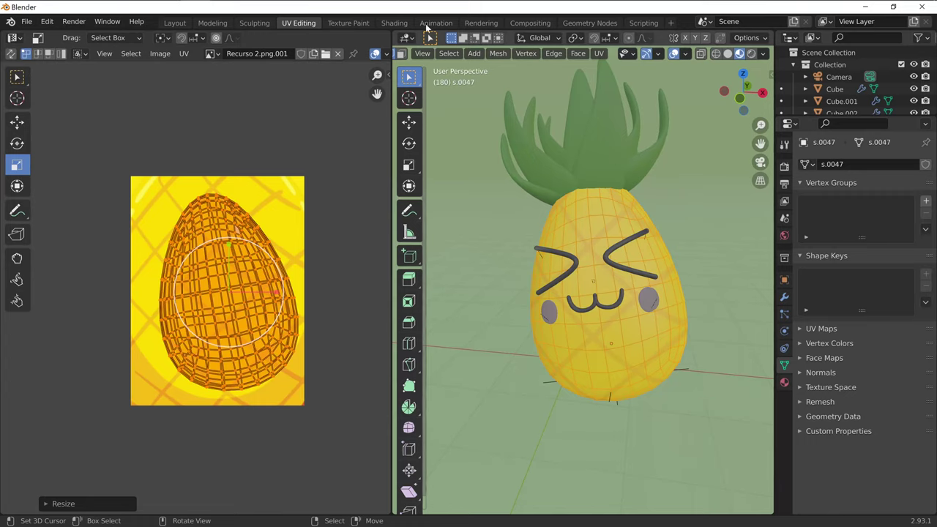
Step: Select the crown leaves and add an Image Texture node to their material
click(393, 22)
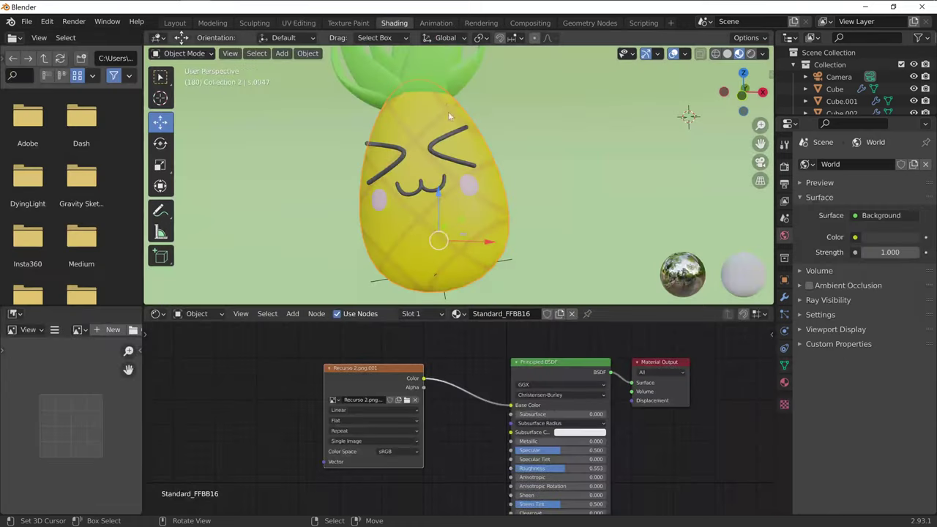
click(419, 66)
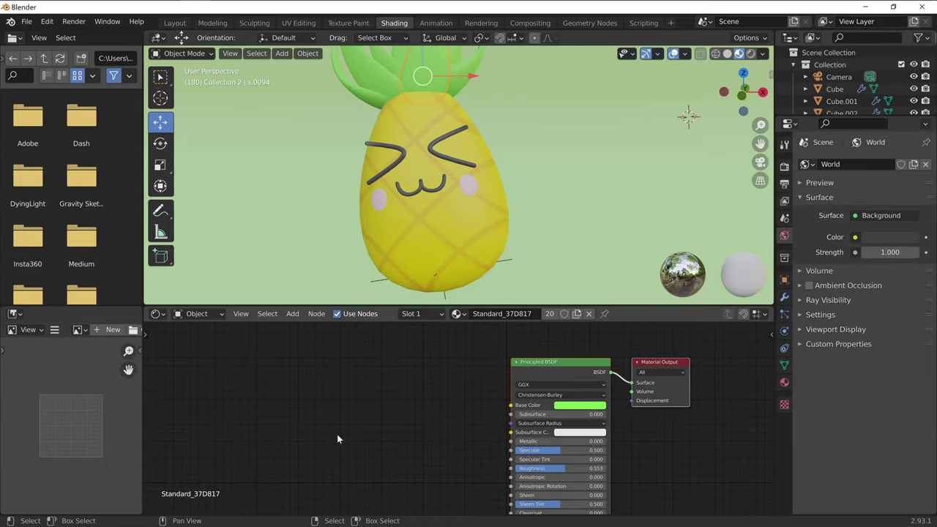
click(291, 313)
click(313, 328)
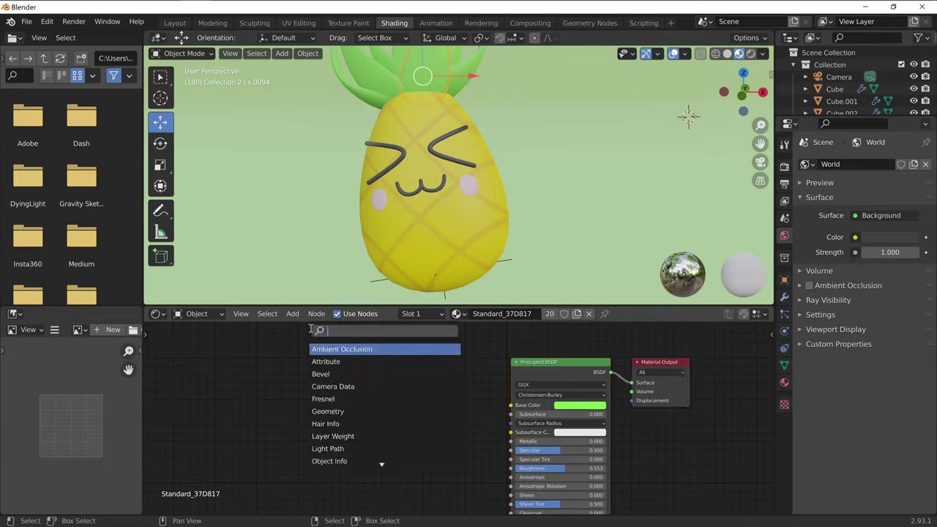
text(image)
key(Return)
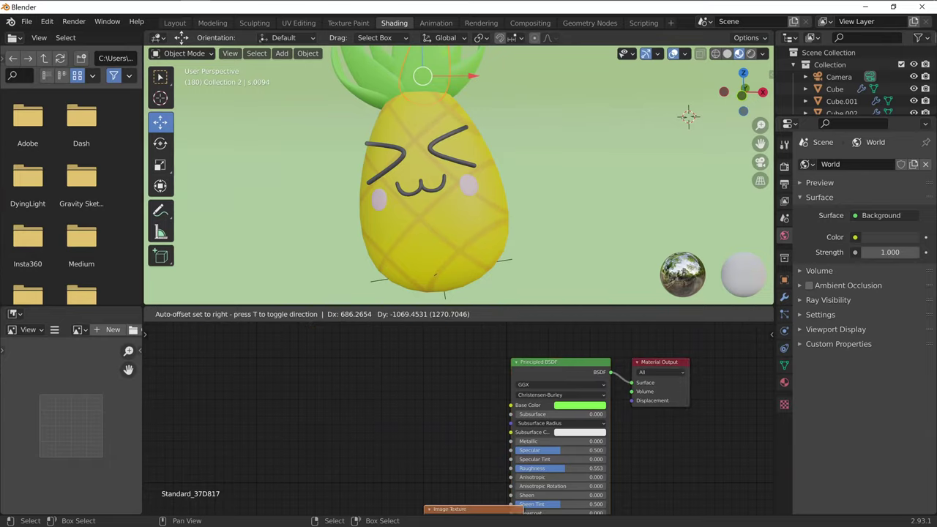
click(373, 383)
Step: Load Recurso 1.png from the tuto piña folder and connect it to Base Color
click(404, 410)
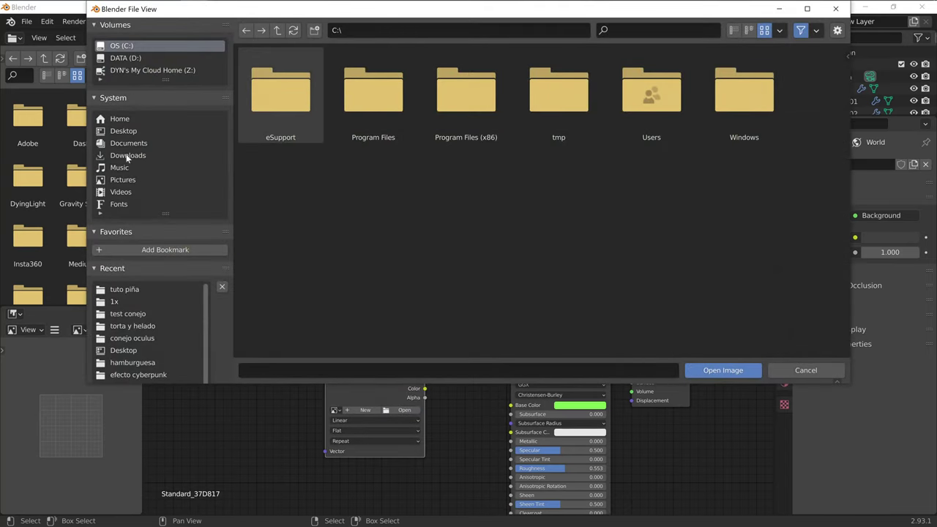
click(123, 131)
scroll(318, 262, down, 3)
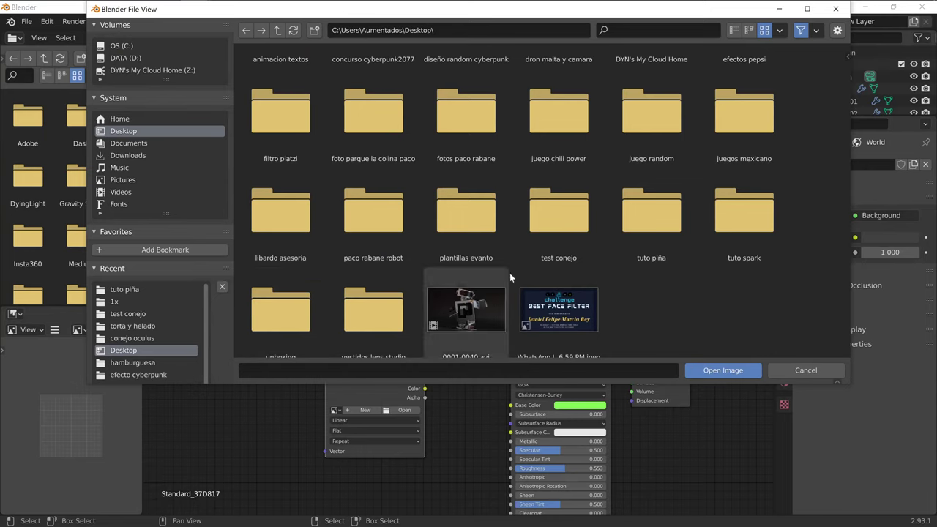
double_click(666, 224)
click(280, 88)
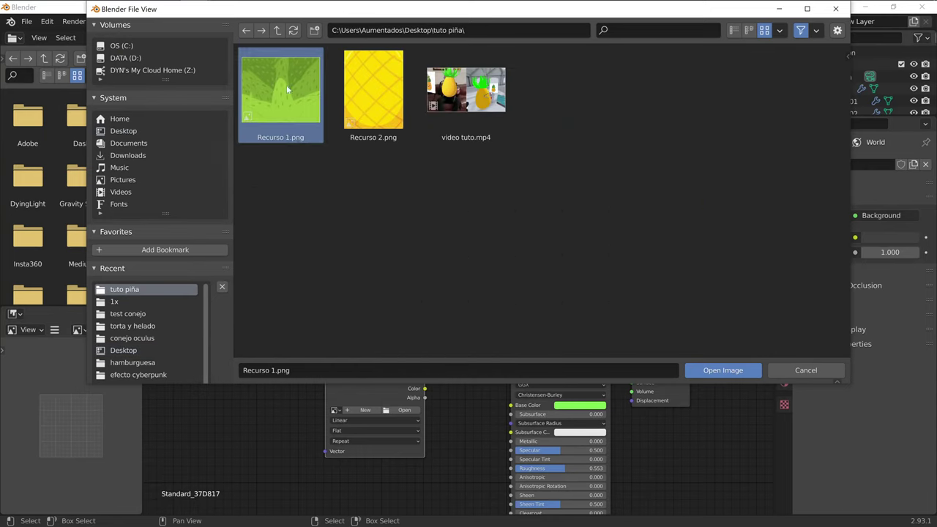
click(750, 370)
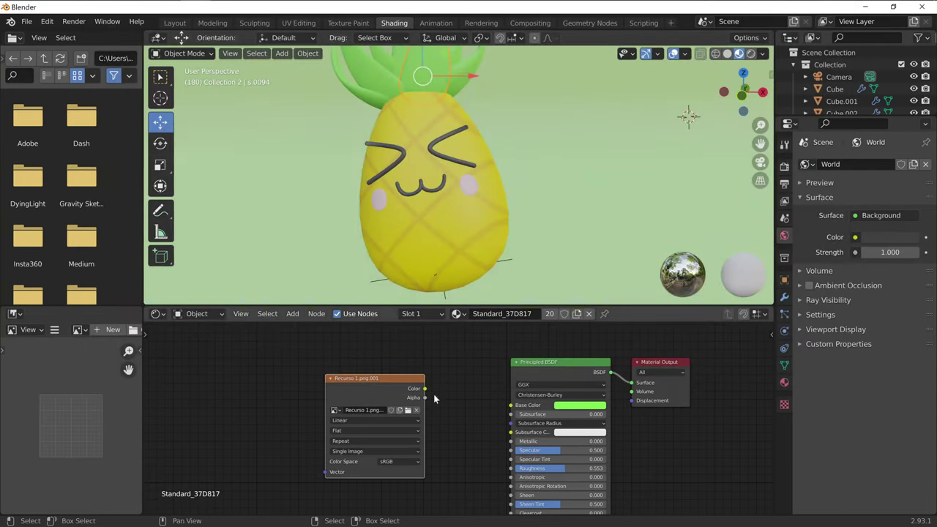
mouse_move(423, 388)
mouse_down()
mouse_move(432, 400)
mouse_move(511, 408)
mouse_up()
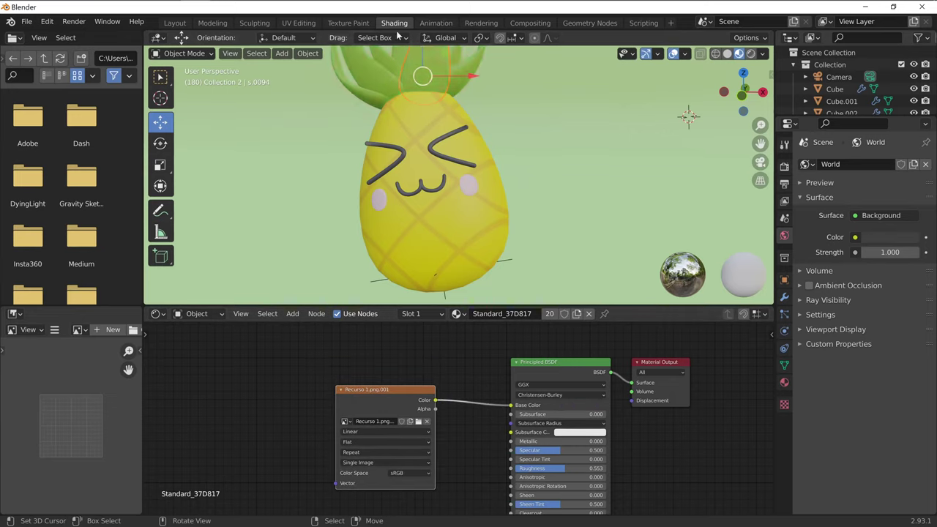
scroll(451, 149, up, 3)
scroll(451, 149, down, 3)
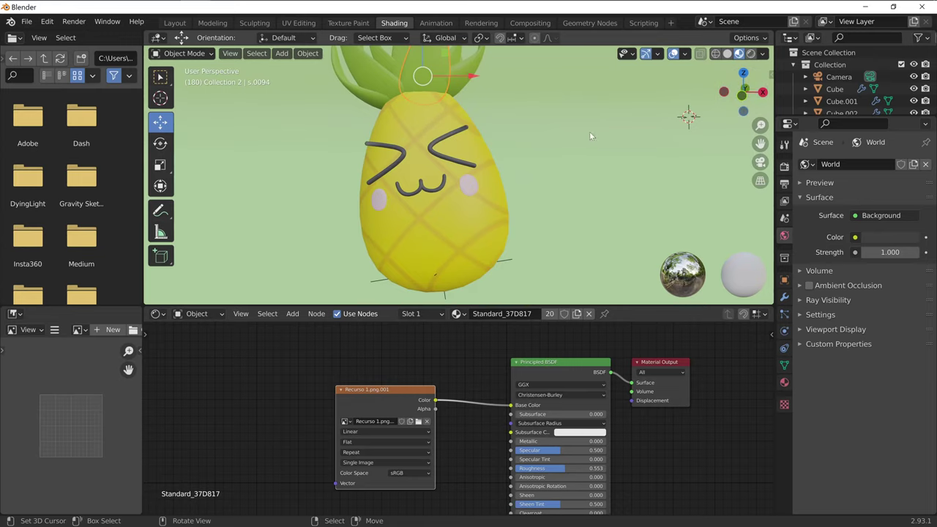
shift+middle_drag(606, 113, 492, 144)
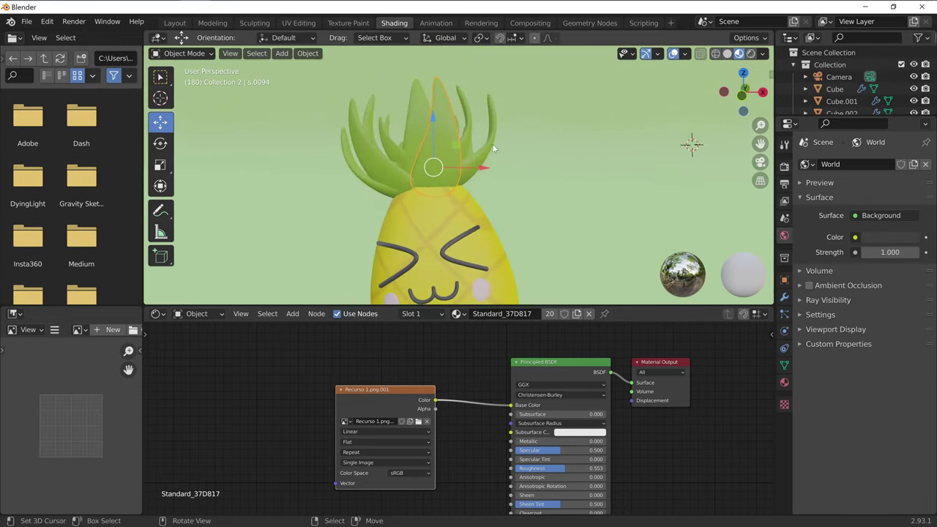
Step: Project the centre leaf's UVs from the current view and select the whole island
click(293, 23)
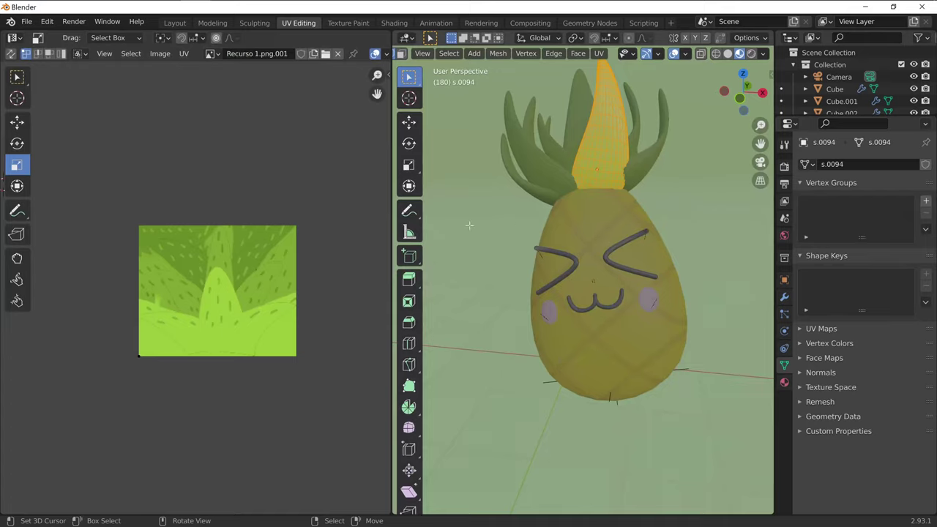
key(u)
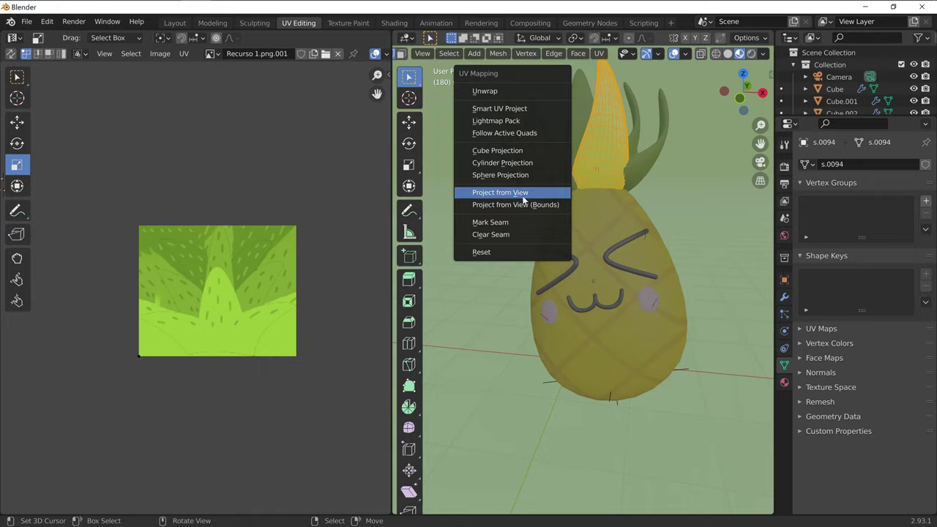
click(524, 192)
scroll(224, 273, up, 3)
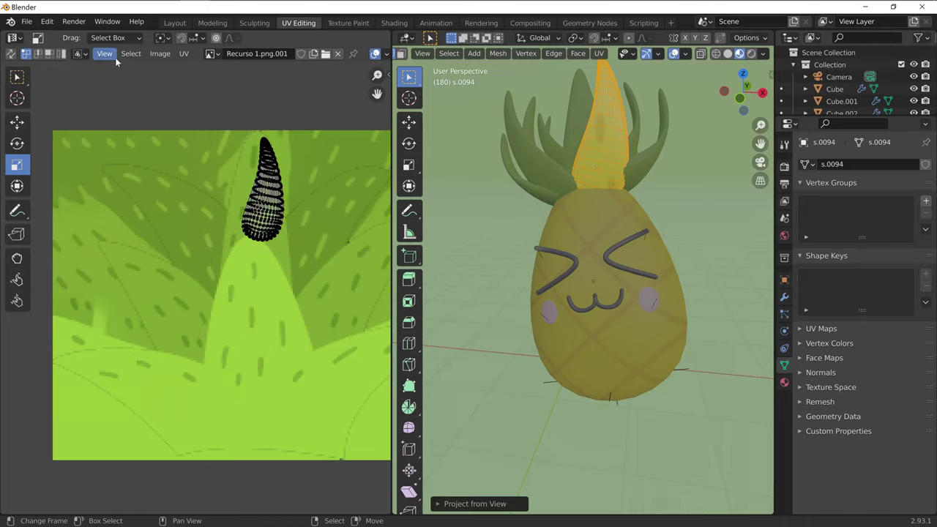
click(113, 55)
click(139, 65)
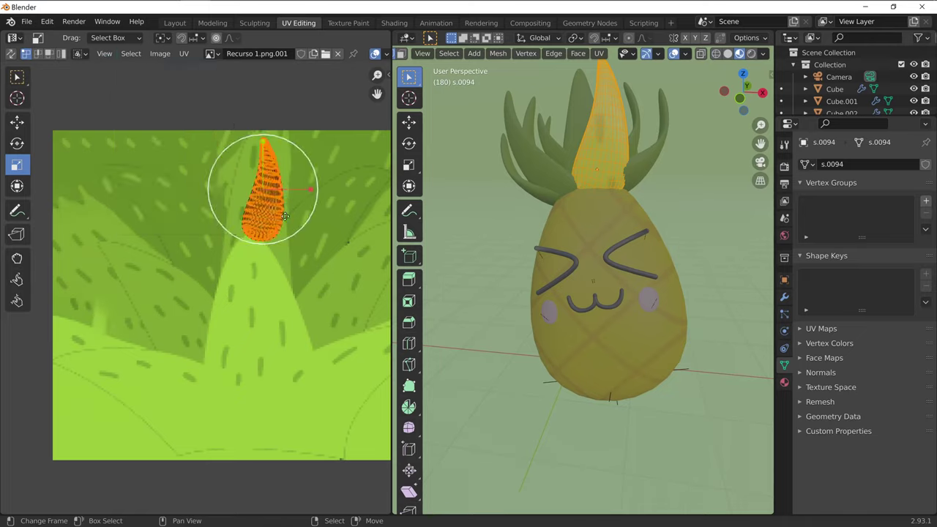
Step: Scale and position the leaf island over a leaf shape in Recurso 1.png, then deselect
key(g)
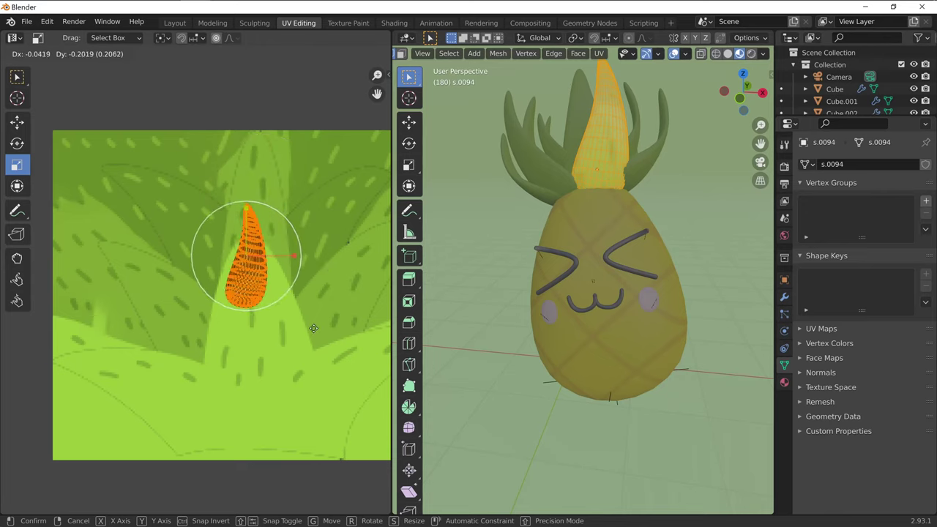
click(314, 392)
key(s)
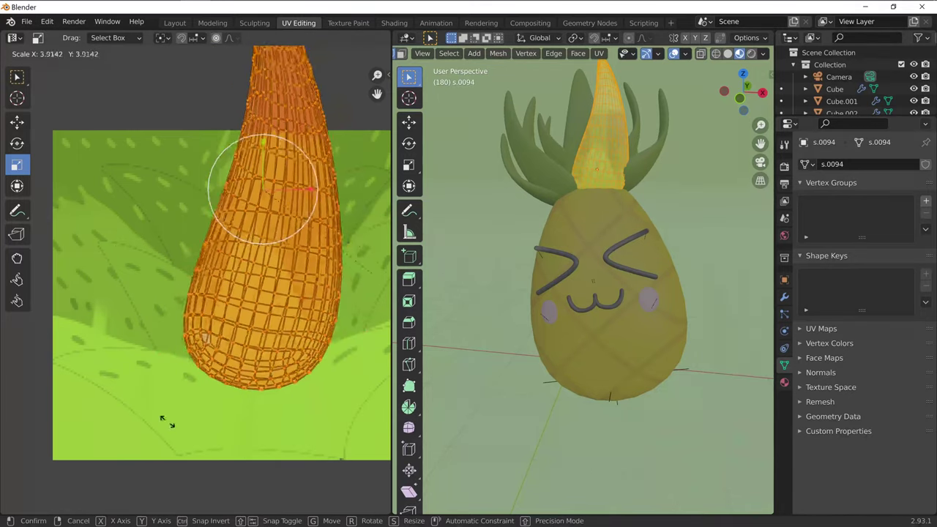
click(76, 191)
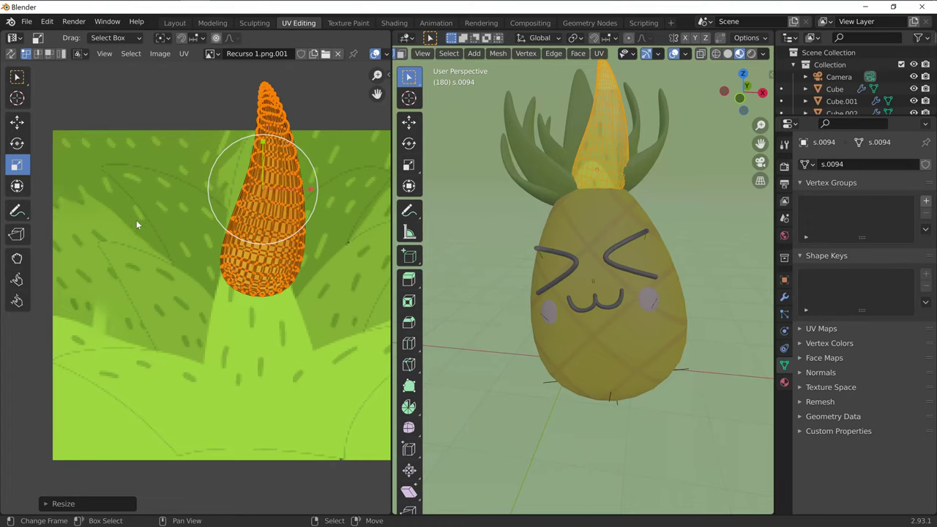
key(g)
click(122, 323)
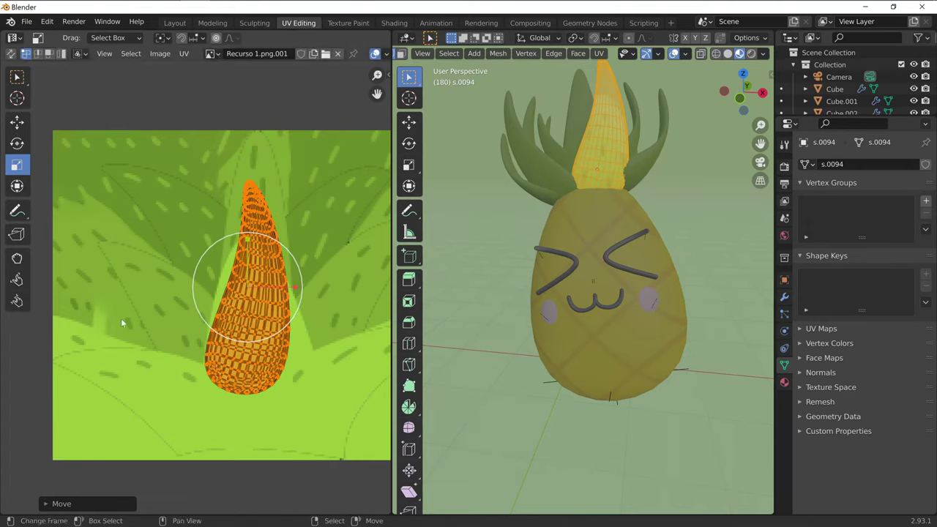
scroll(346, 299, down, 1)
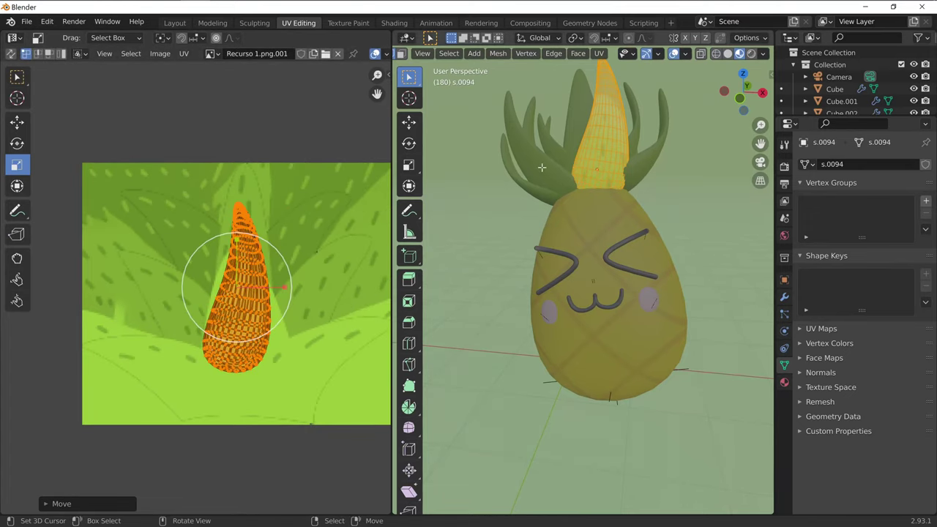
key(alt+a)
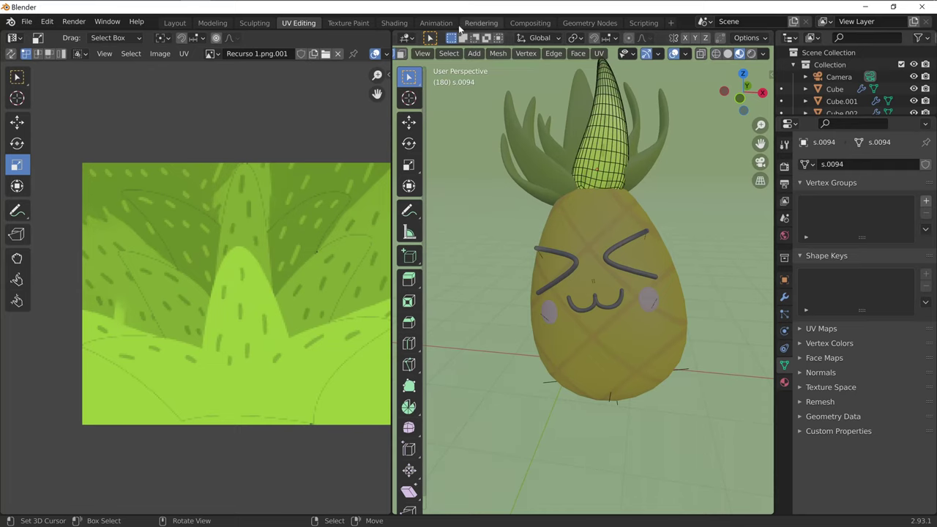
click(394, 23)
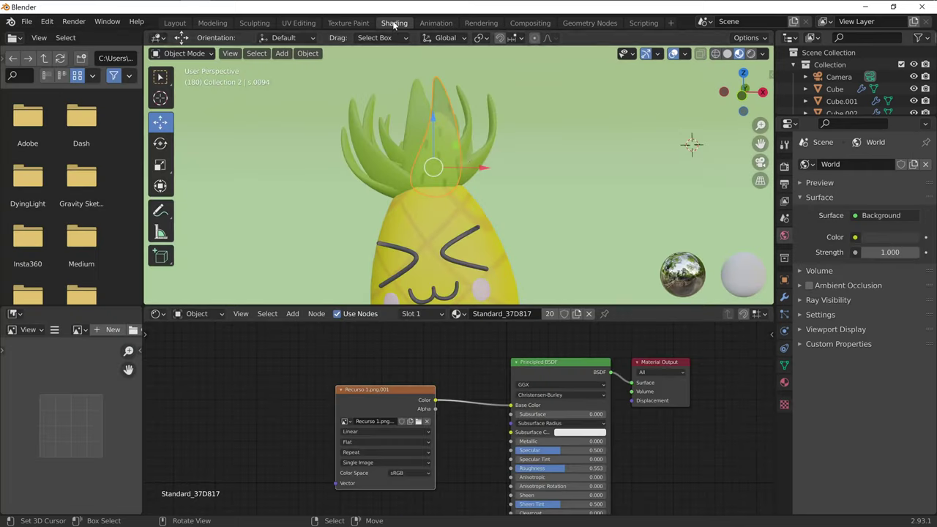
Step: Select the left crown leaf, project its UVs from view and enlarge the island
click(389, 174)
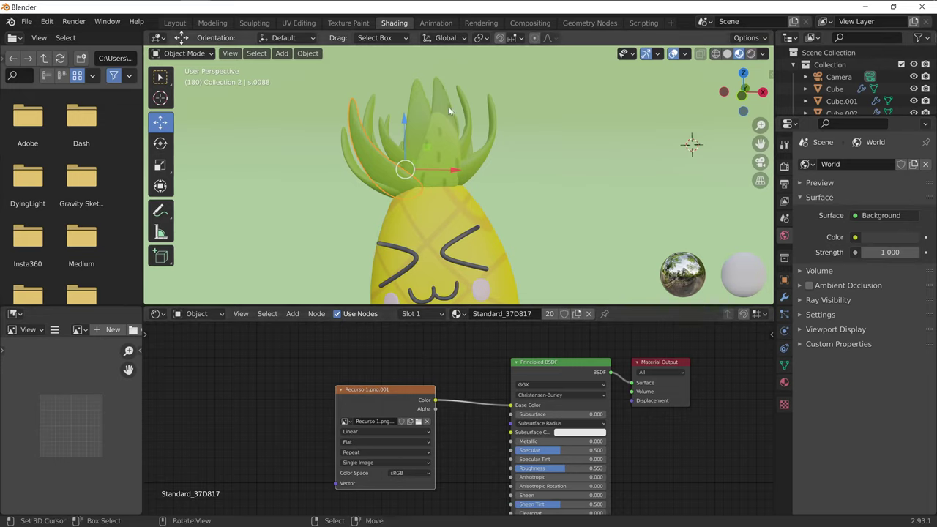
middle_drag(535, 204, 525, 215)
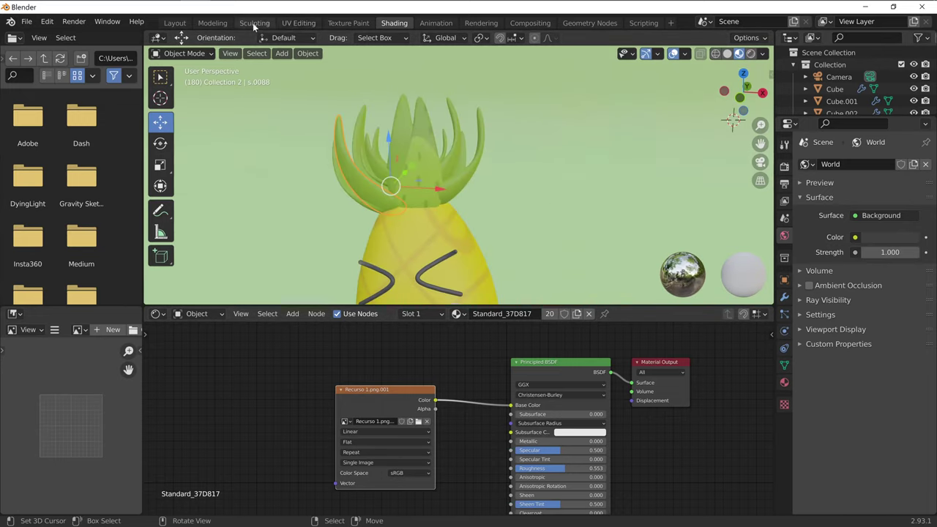
click(296, 23)
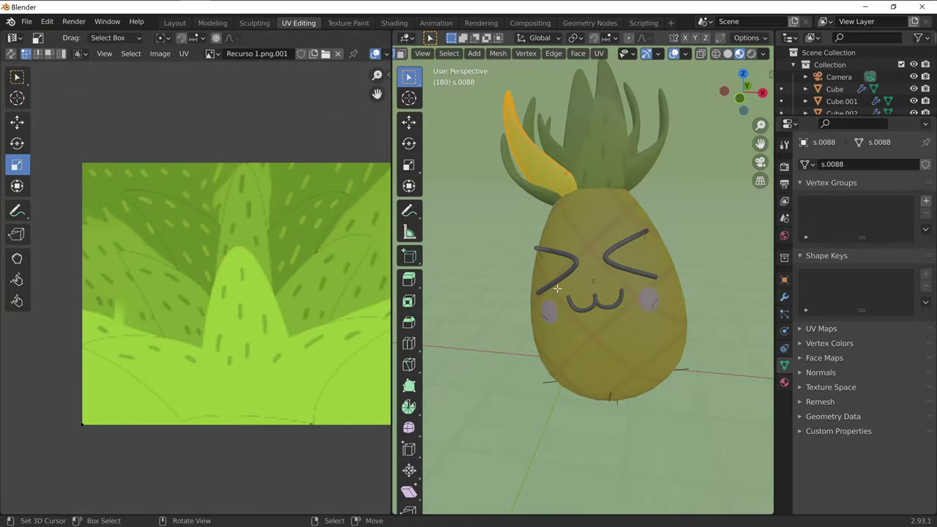
key(u)
click(534, 268)
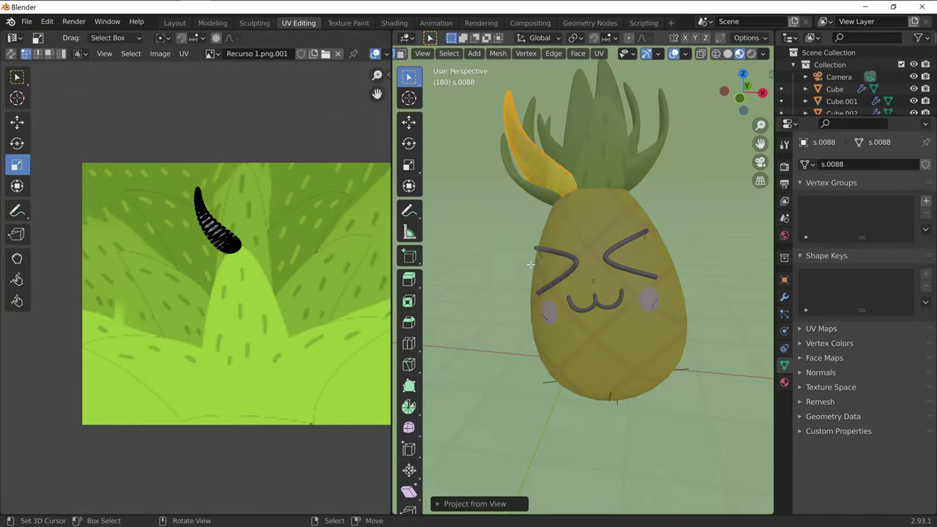
drag(168, 176, 309, 324)
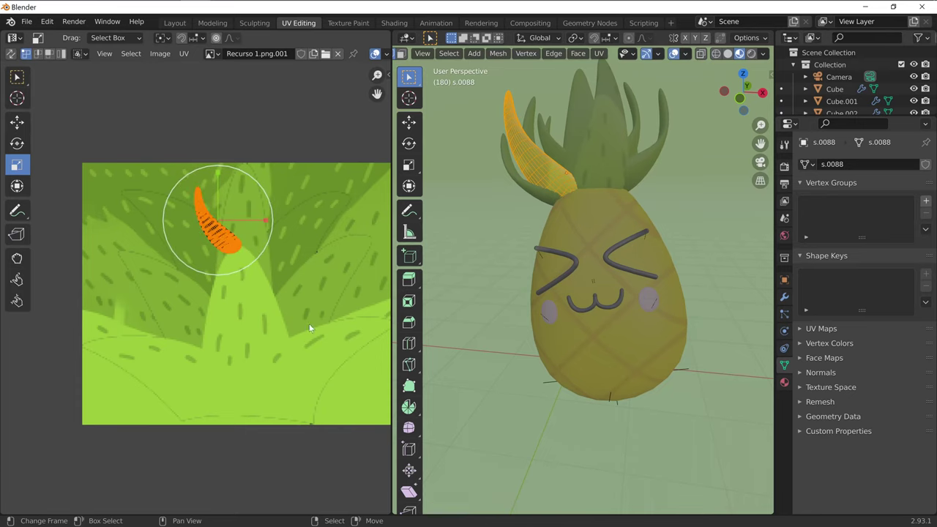
key(s)
key(Return)
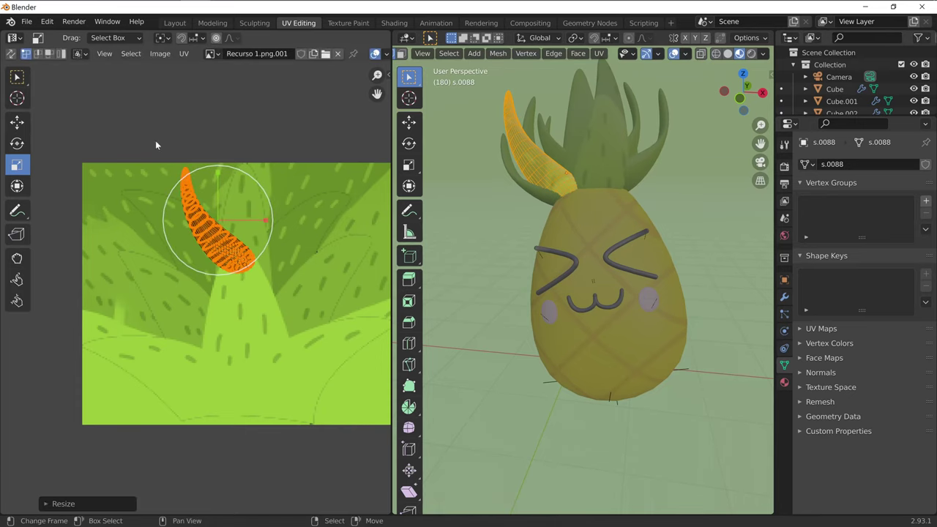
click(394, 23)
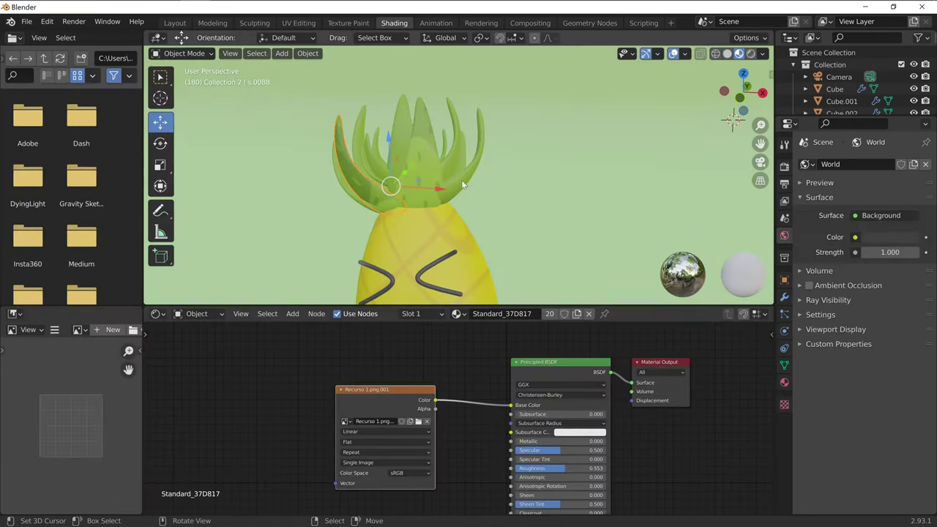
Step: Project the right leaf's UVs from view, then scale and move the island over a leaf
mouse_move(533, 202)
middle_down()
mouse_move(533, 217)
mouse_move(513, 221)
mouse_move(553, 205)
middle_up()
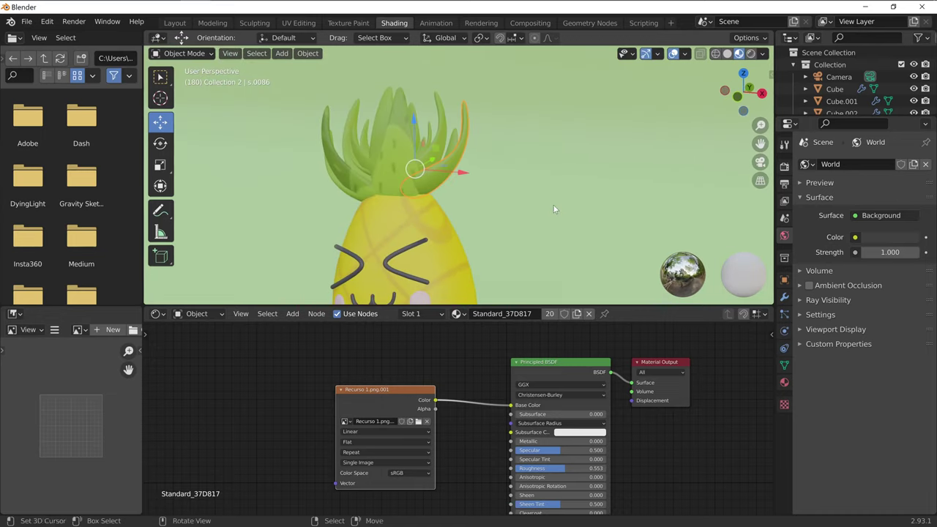
click(305, 18)
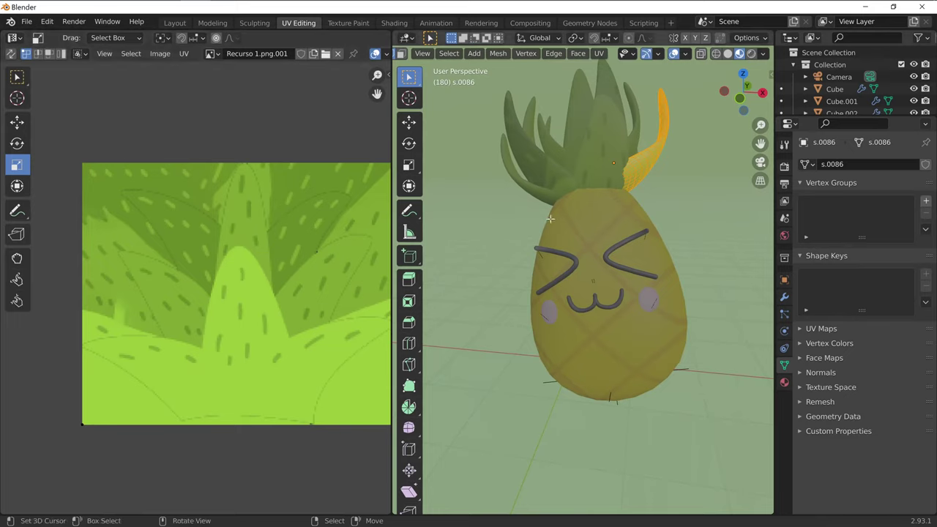
key(u)
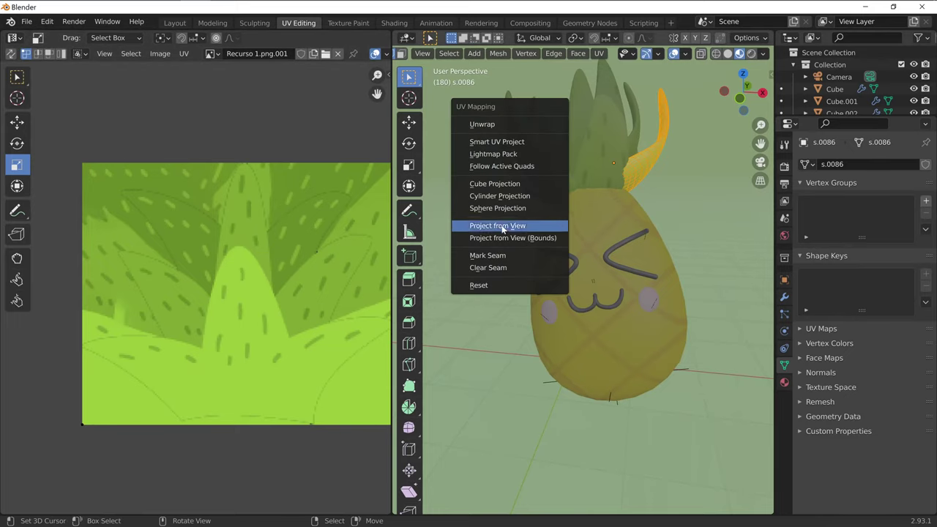
click(512, 225)
key(a)
key(s)
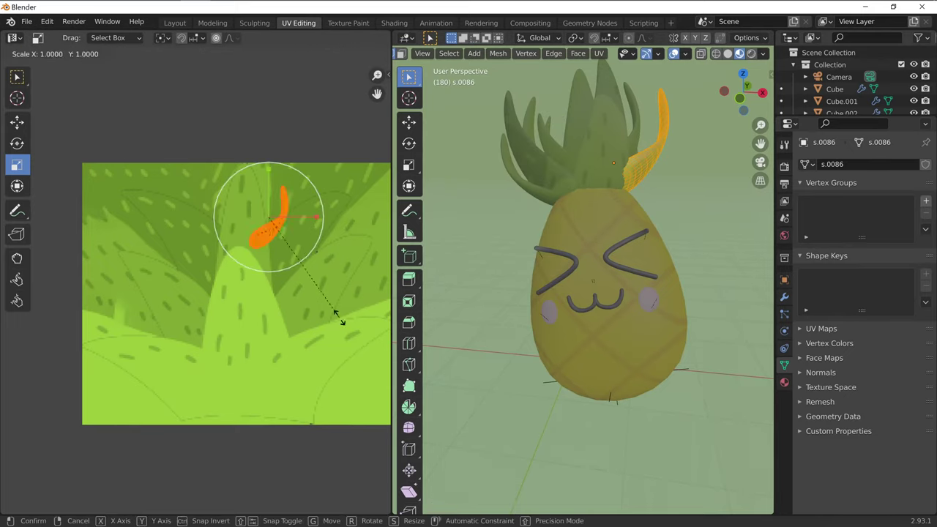
click(138, 316)
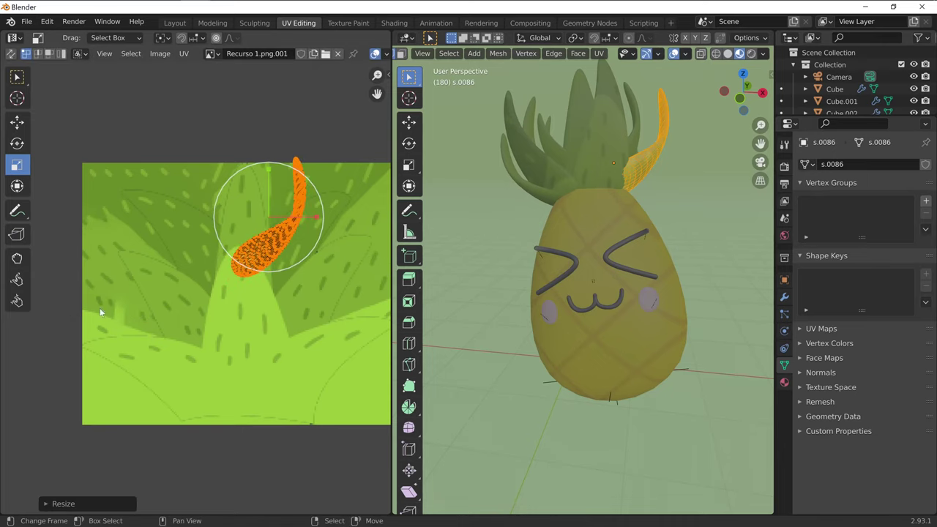
key(g)
click(116, 337)
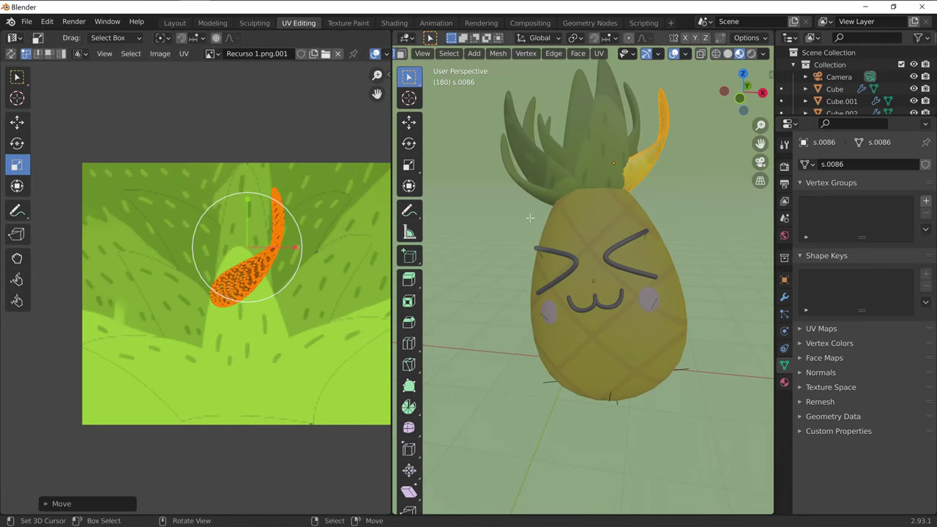
click(437, 22)
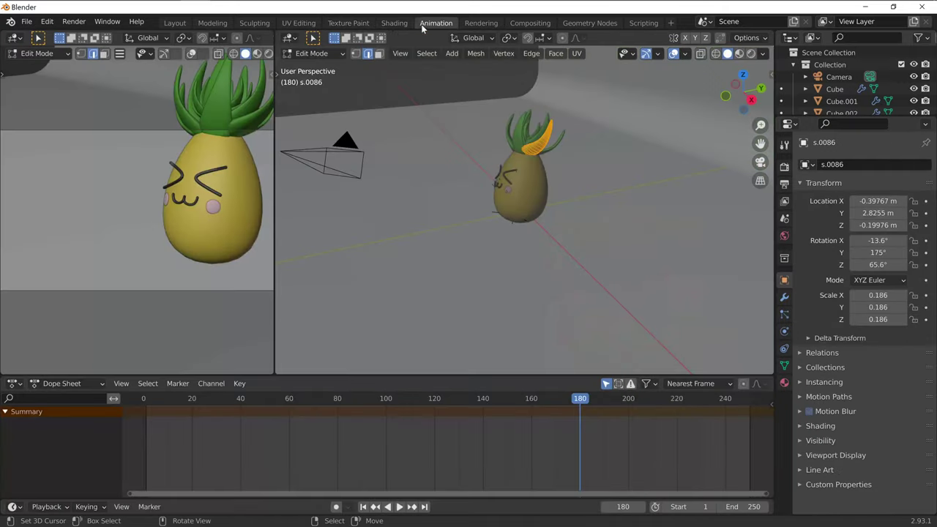
click(392, 24)
Step: Select the pineapple body in the Shading layout and frame its face
middle_drag(468, 237, 501, 208)
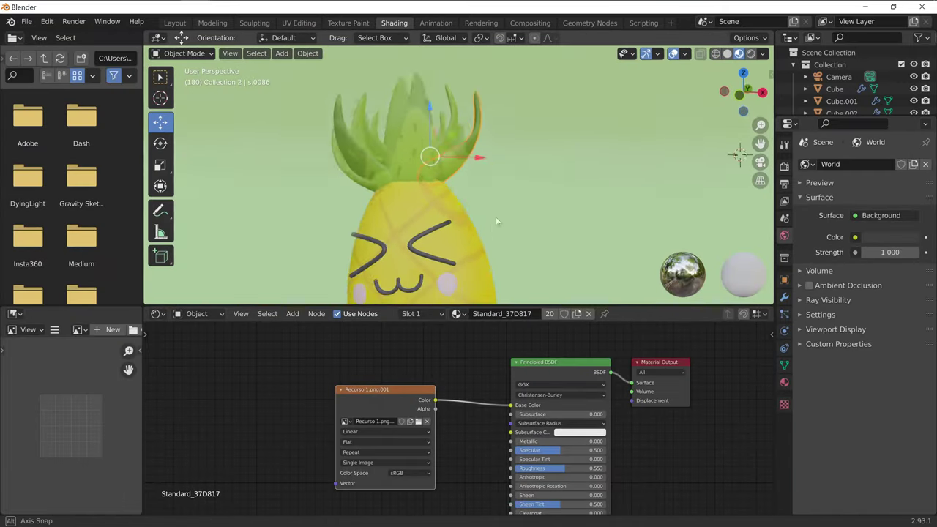
middle_drag(556, 223, 516, 214)
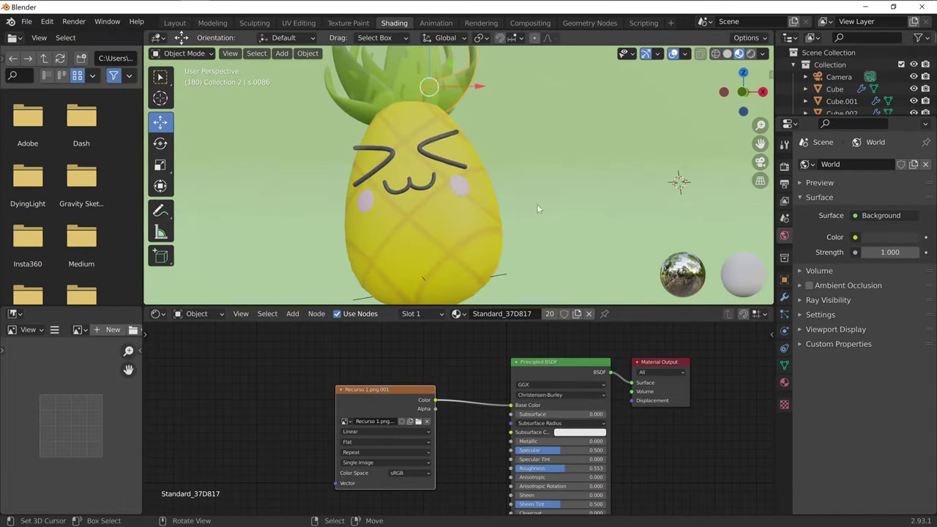
click(175, 24)
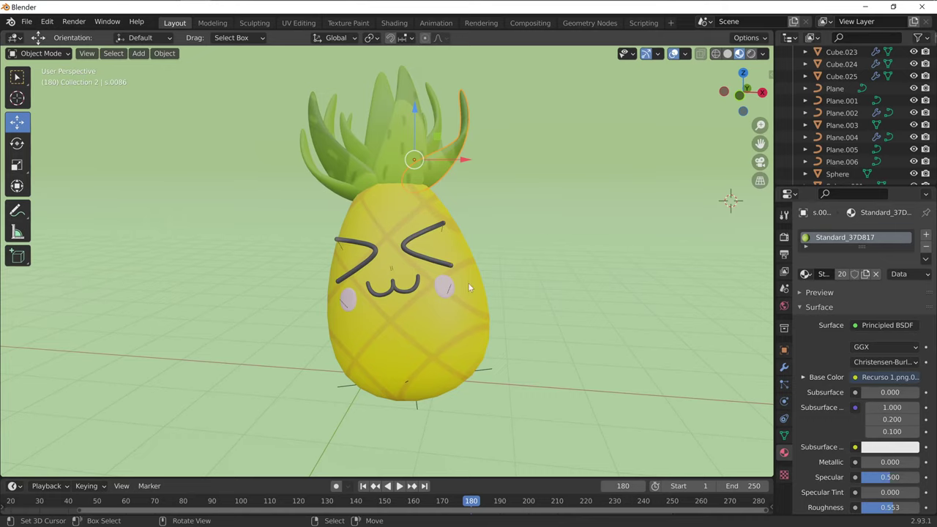
click(344, 24)
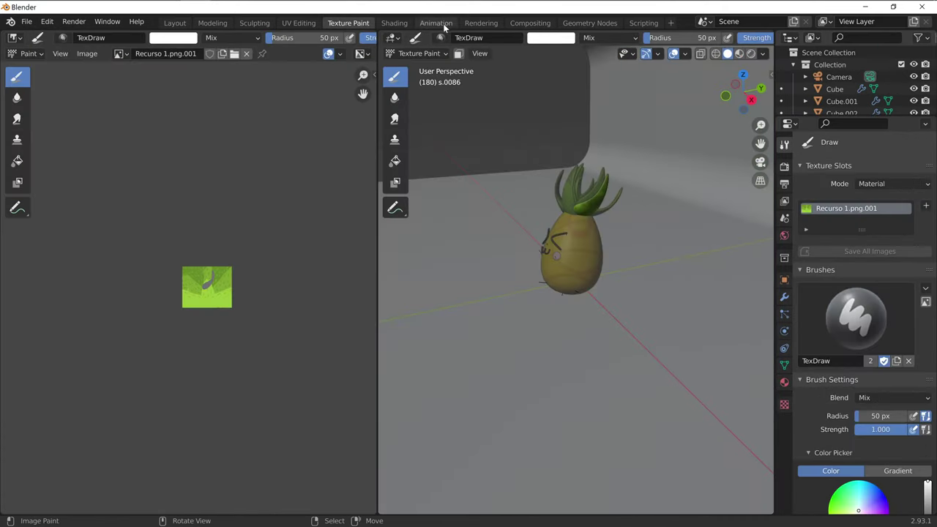
click(394, 23)
click(407, 216)
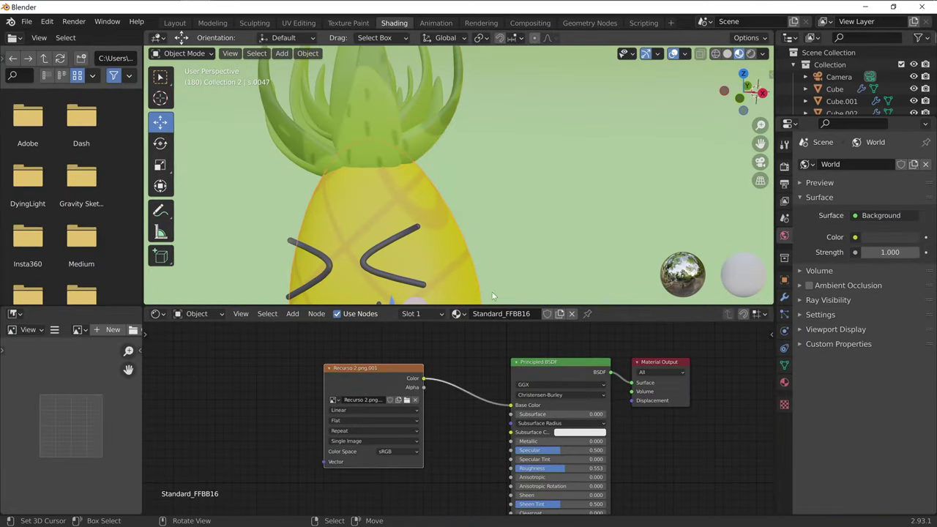
middle_drag(483, 442, 483, 408)
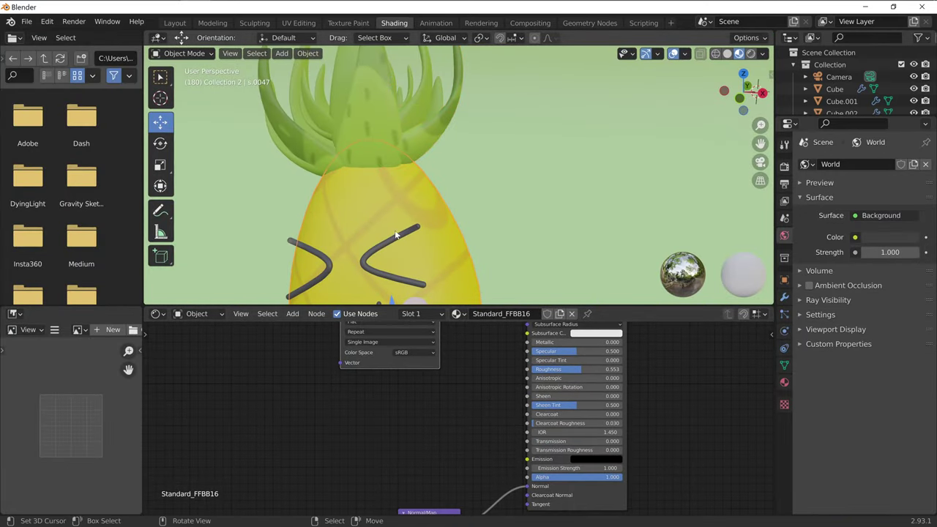
middle_drag(463, 222, 463, 218)
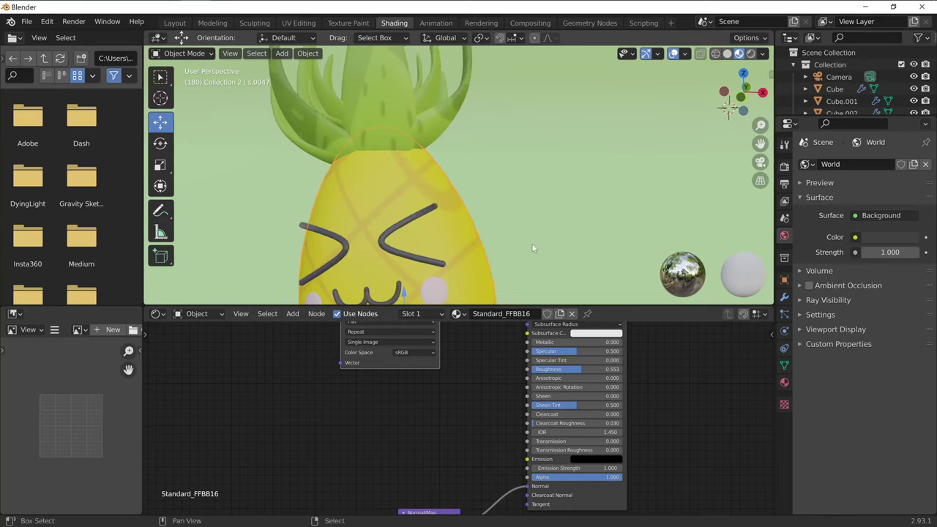
shift+middle_drag(532, 243, 528, 181)
scroll(513, 198, up, 2)
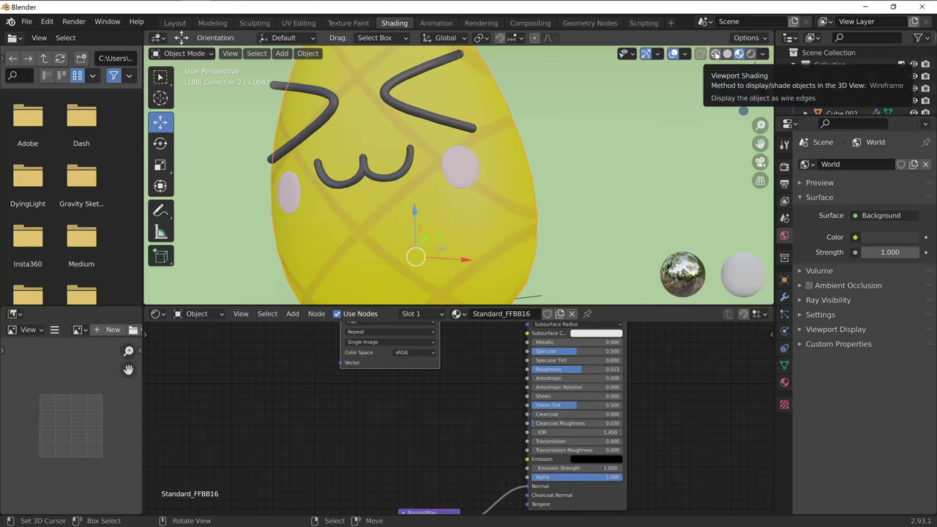
Step: Cycle viewport shading through Wireframe, Solid and Material Preview to Rendered
click(715, 56)
click(725, 57)
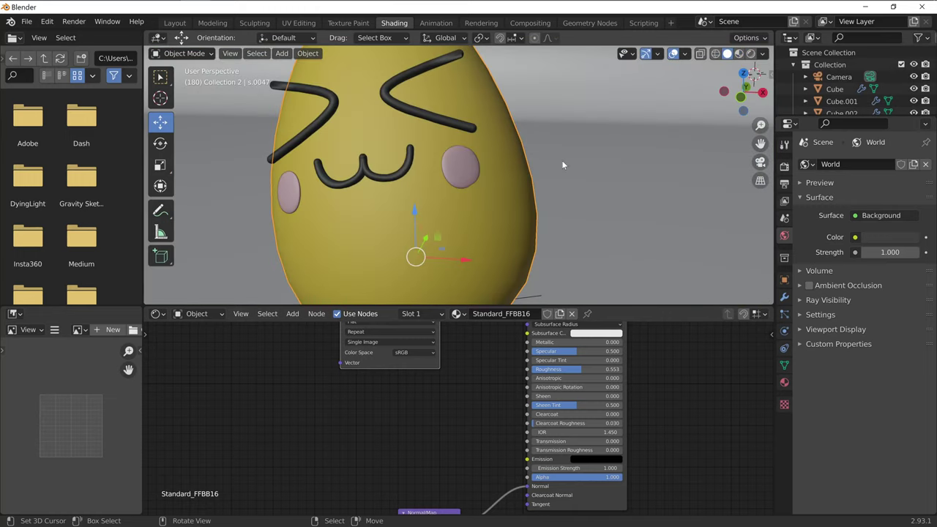
scroll(561, 164, down, 3)
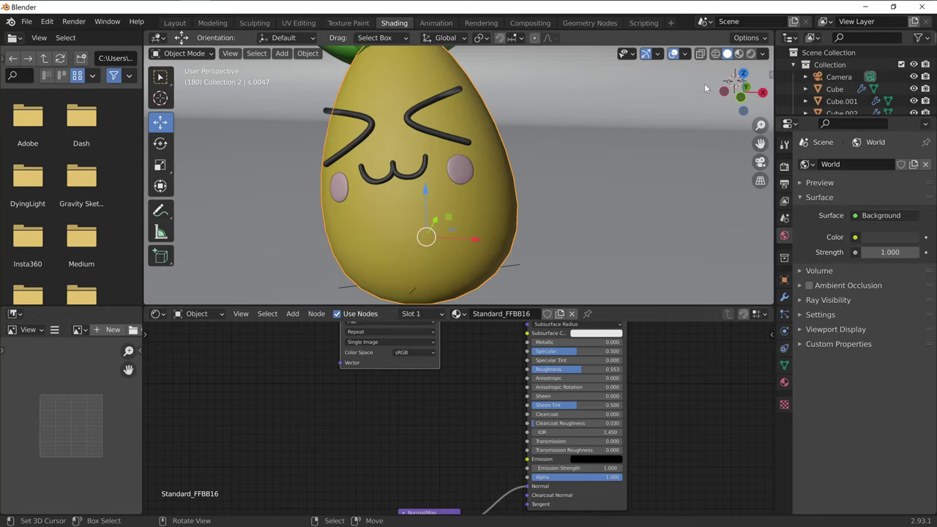
click(740, 56)
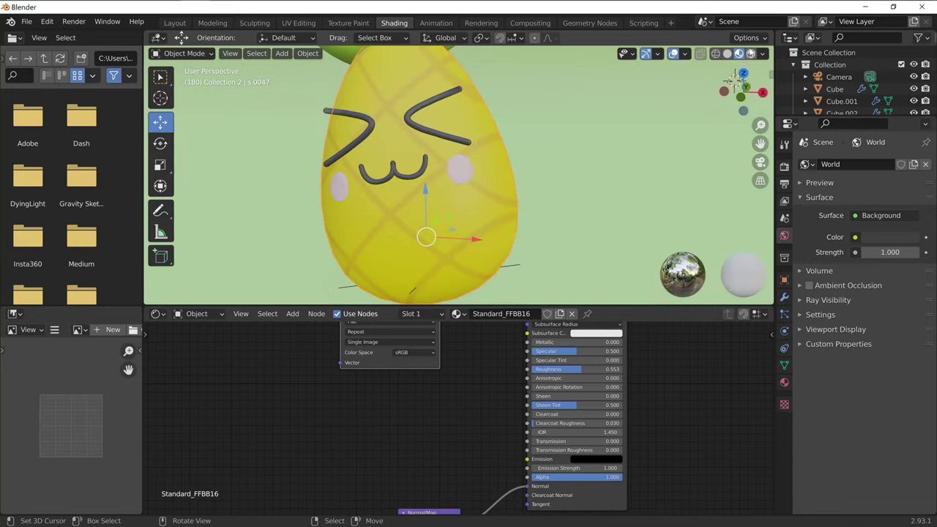
click(750, 55)
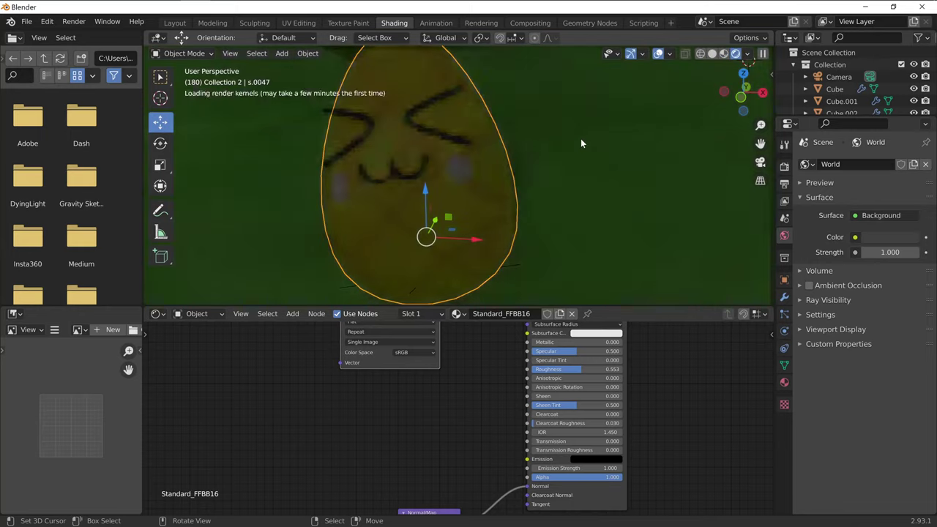
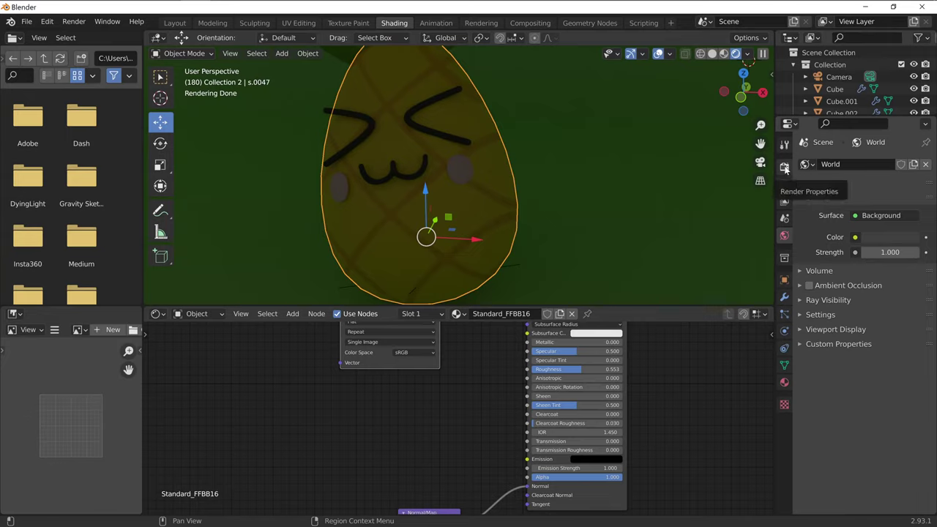
Step: Switch the render engine to Eevee and back to Cycles, keeping GPU Compute as device
click(785, 168)
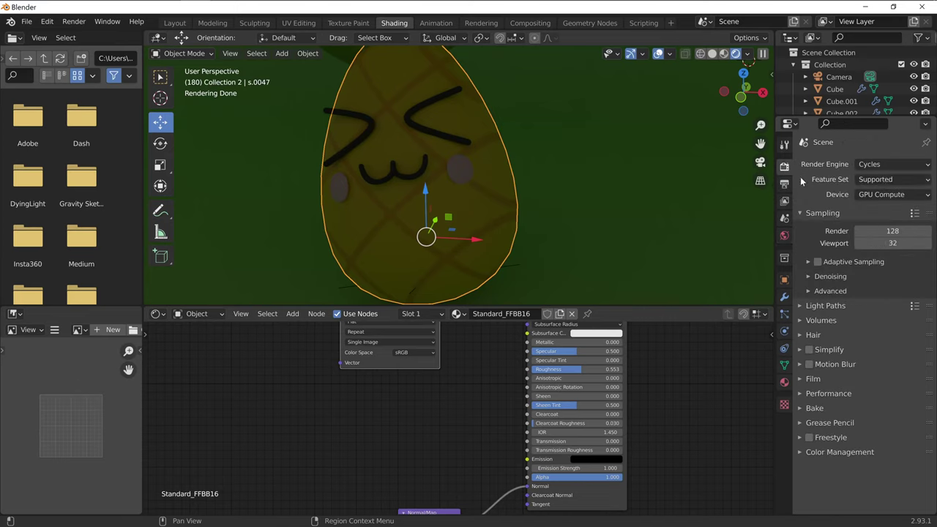
click(873, 165)
click(869, 179)
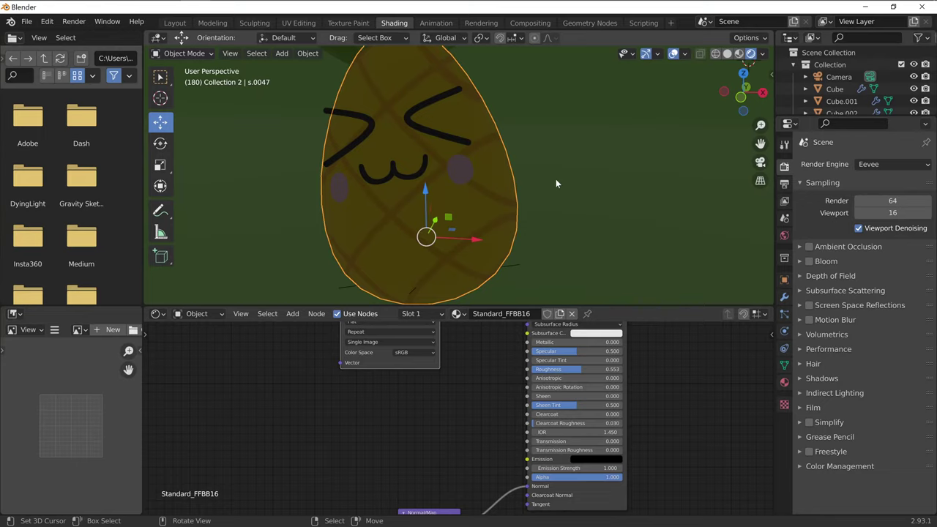
click(882, 164)
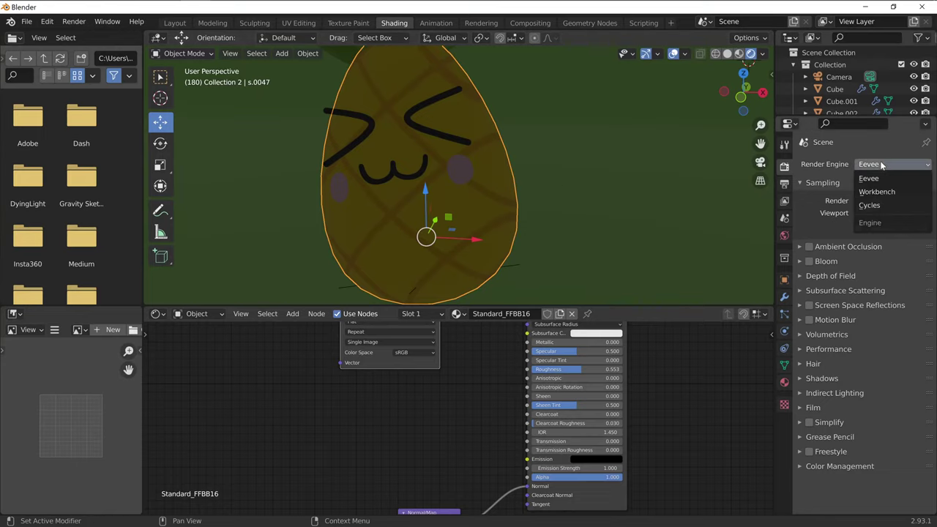
click(882, 205)
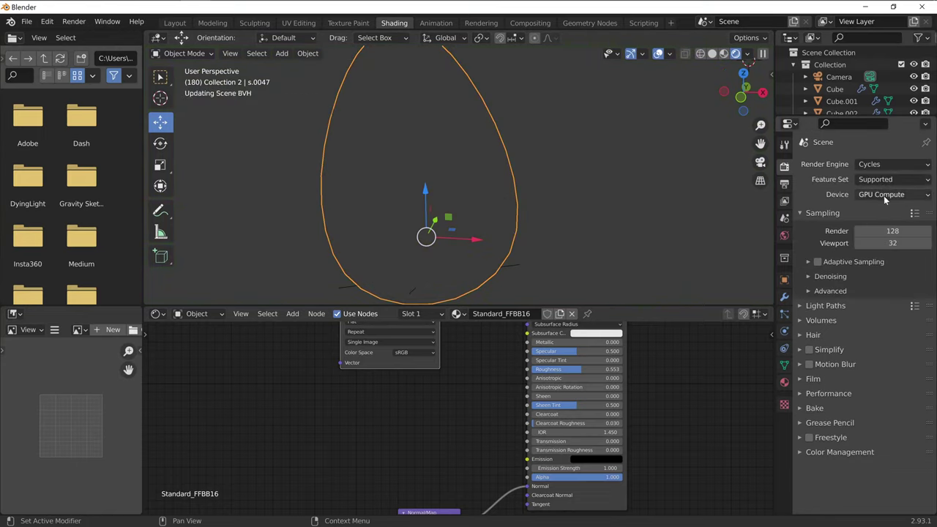
click(884, 196)
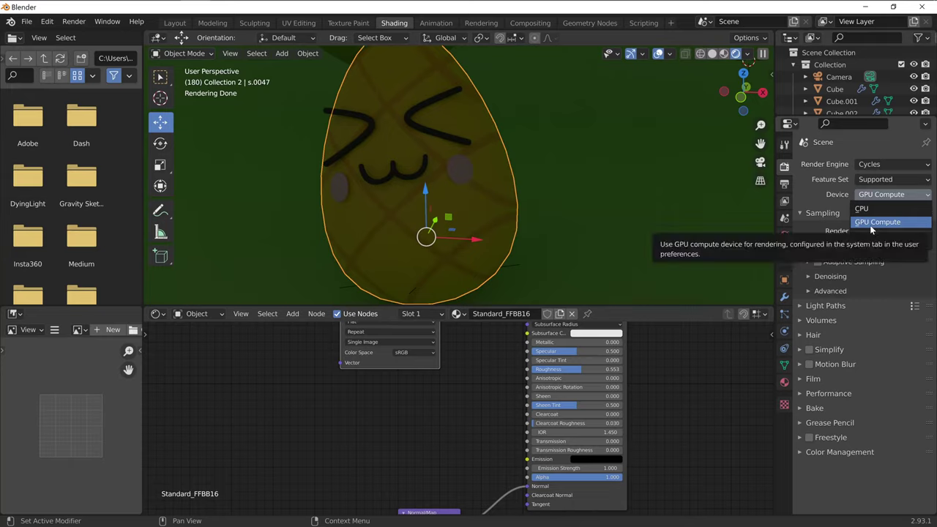
click(870, 224)
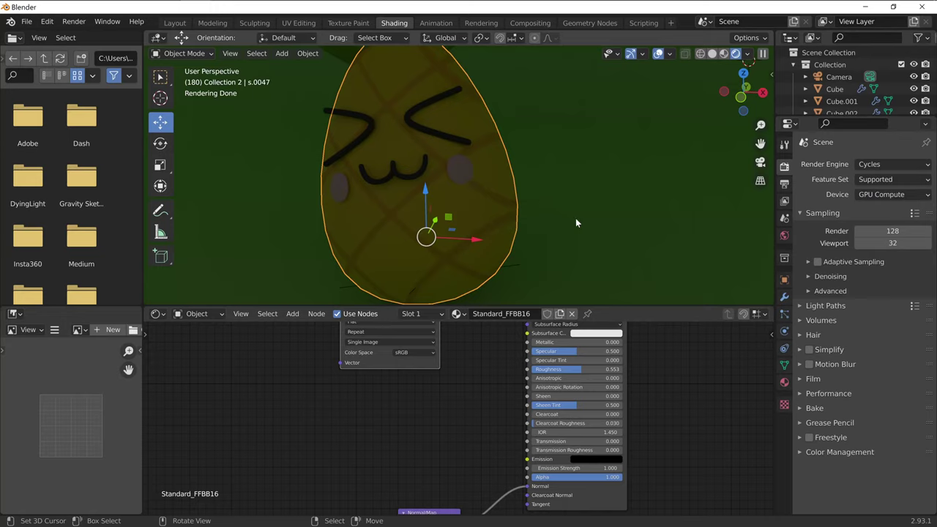
Step: Expand the Denoising settings and keep NLM as the render denoiser
click(807, 279)
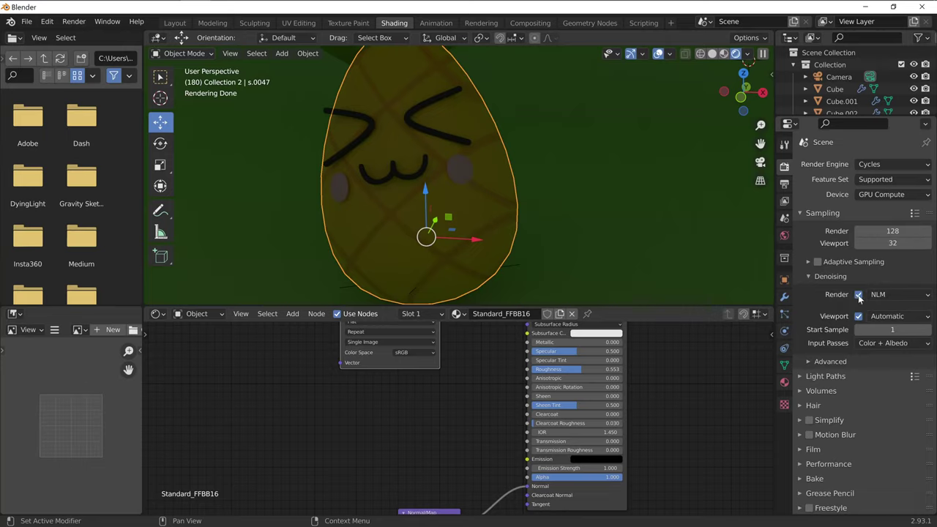
click(890, 296)
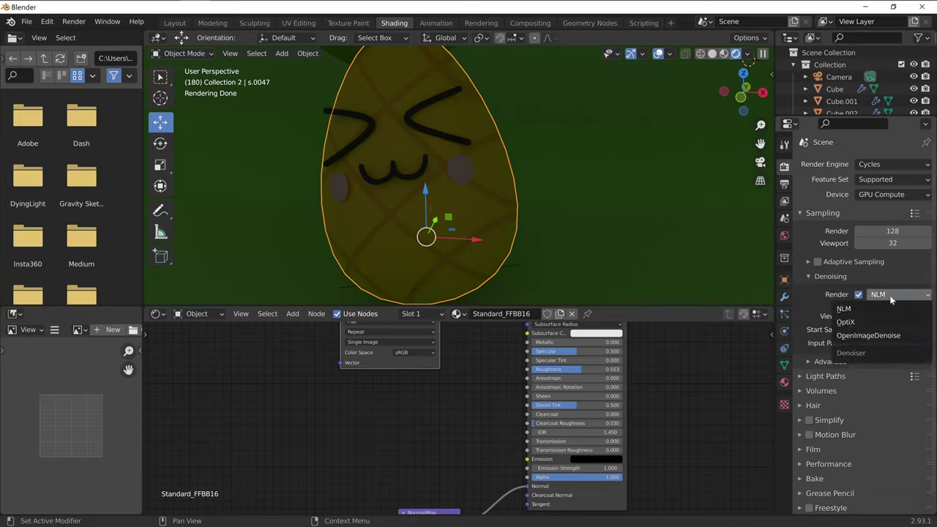
click(847, 307)
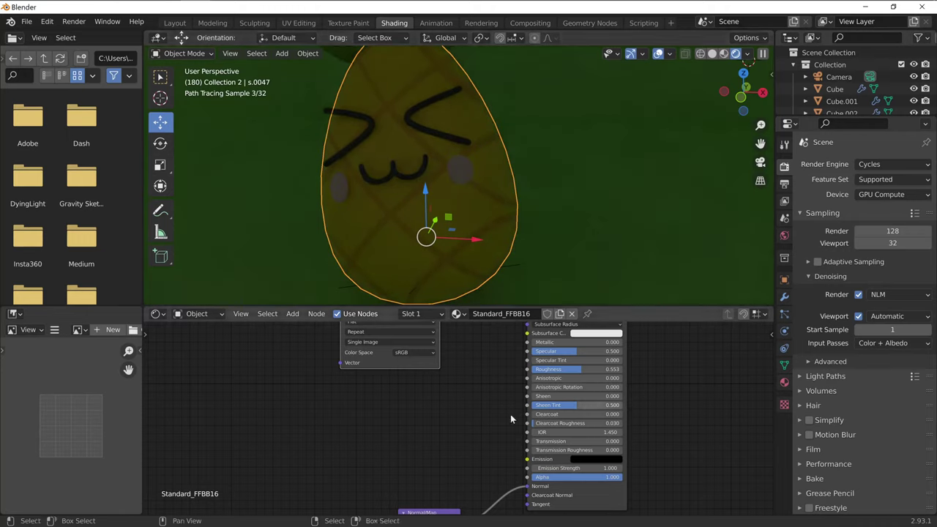
Step: Add a Noise Texture node to the pineapple material and delete the Normal Map node
click(293, 314)
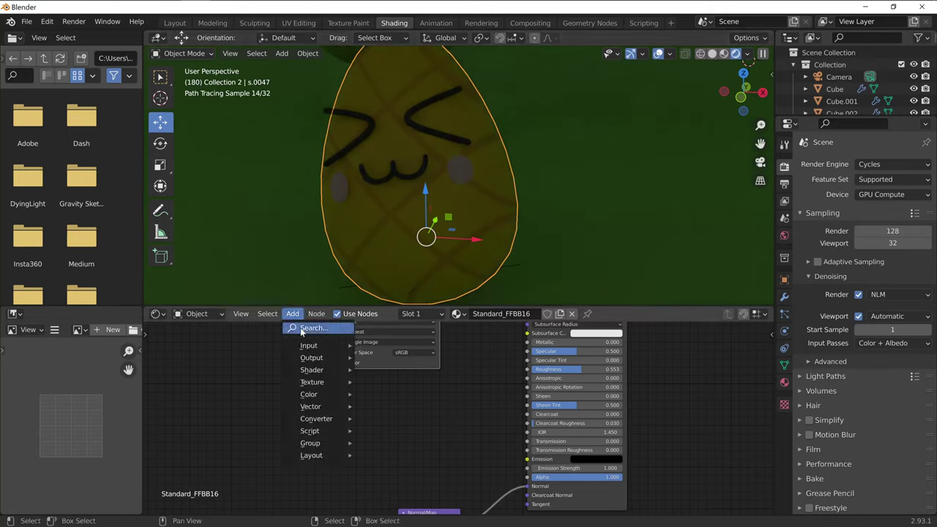
click(315, 329)
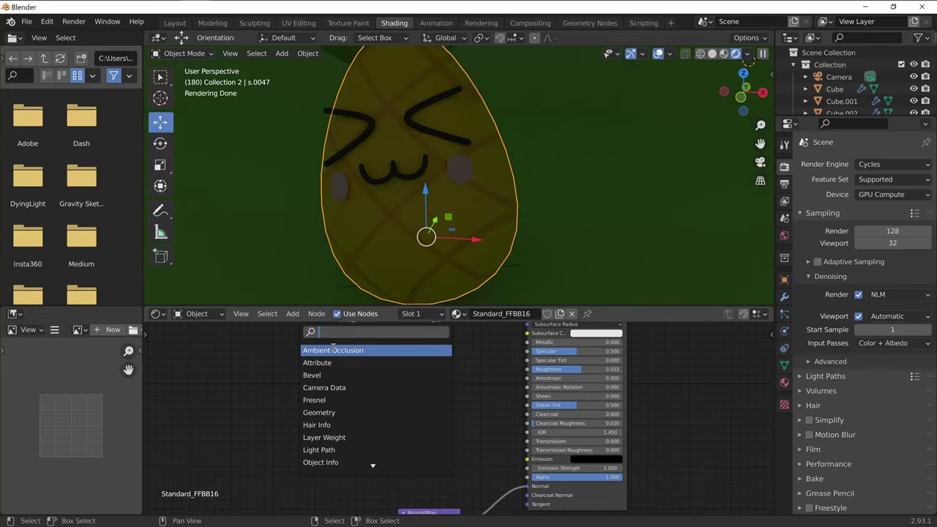
text(nois)
key(BackSpace)
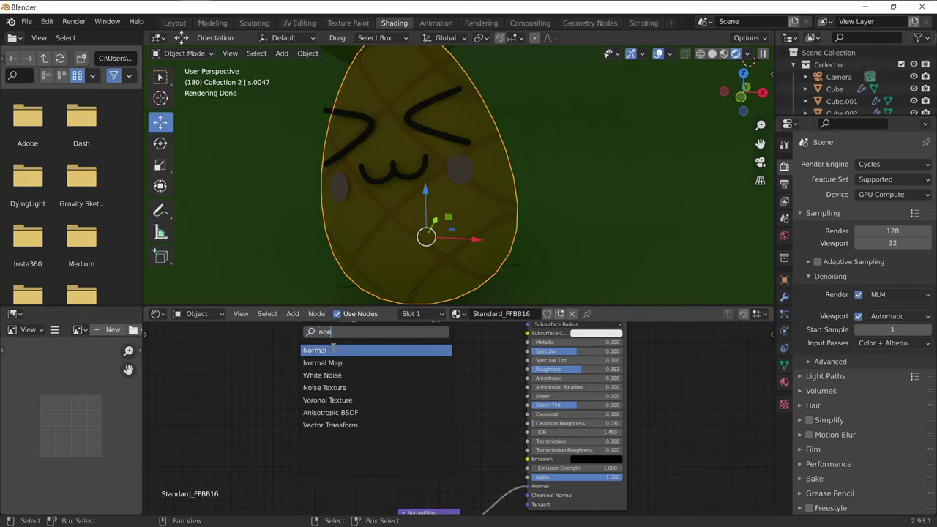
text(is)
key(Down)
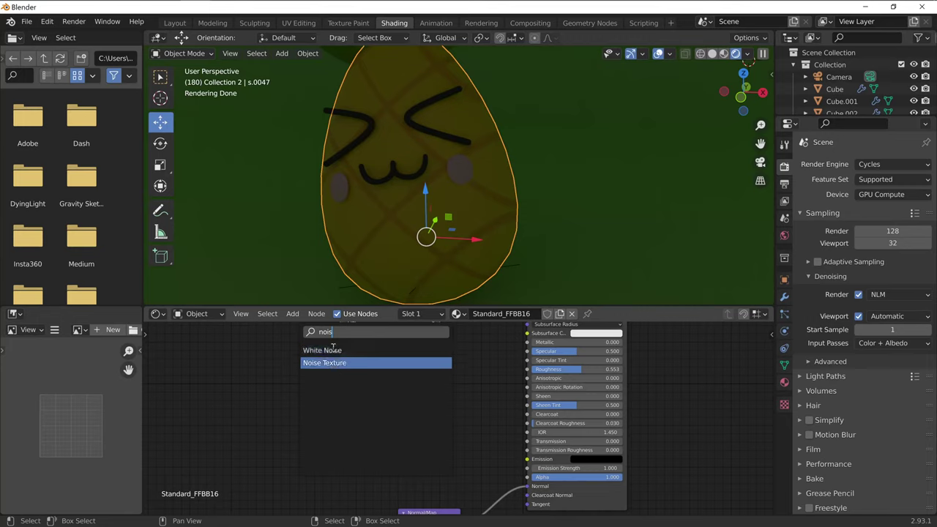
key(Return)
click(311, 484)
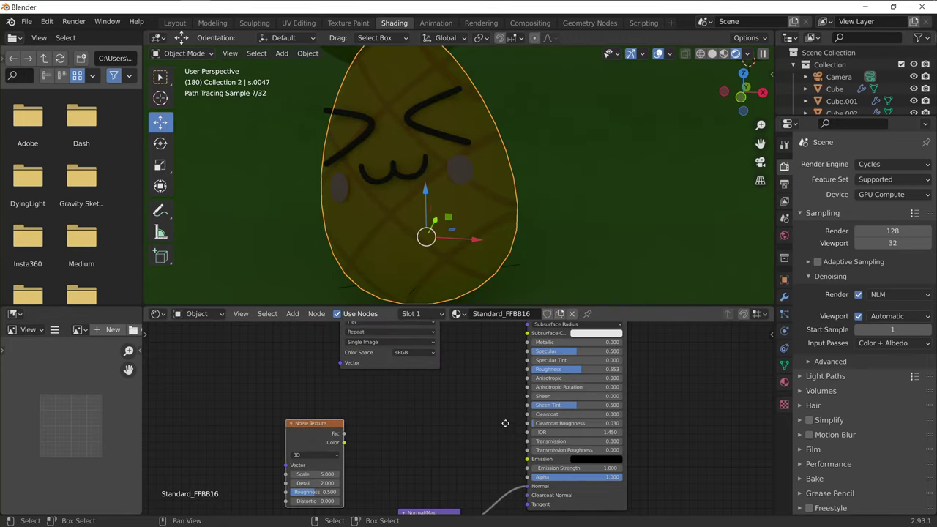
middle_drag(505, 423, 507, 340)
drag(311, 337, 292, 380)
click(428, 432)
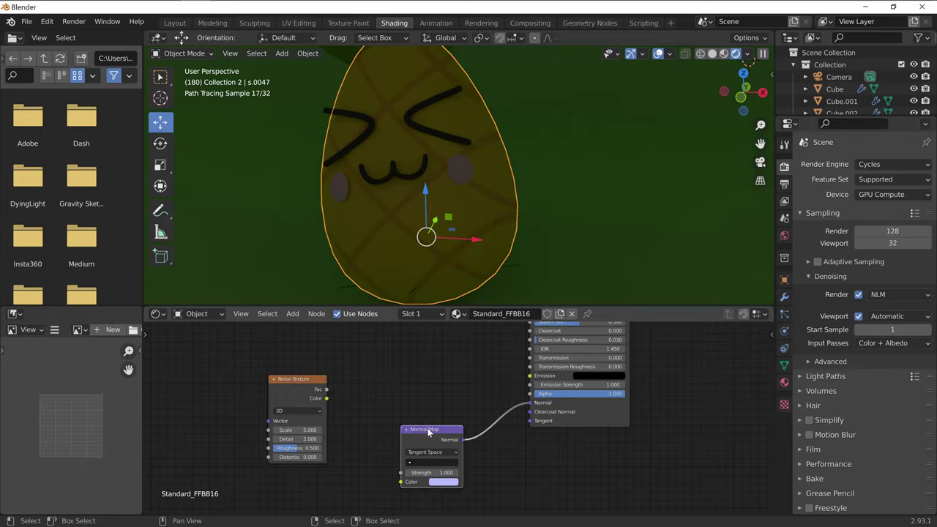
key(x)
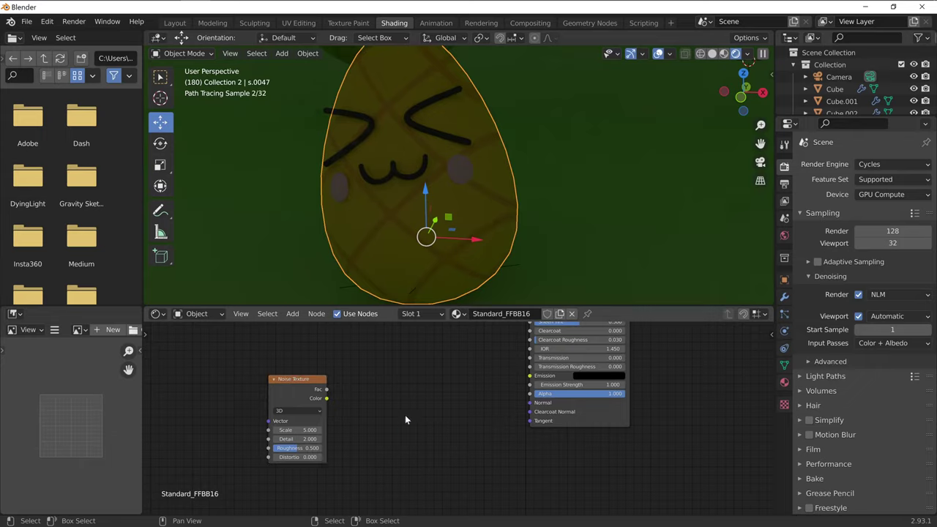
Step: Add a Bump node, linking Noise Color to Bump Height and Bump Normal to the shader Normal
click(293, 314)
click(313, 328)
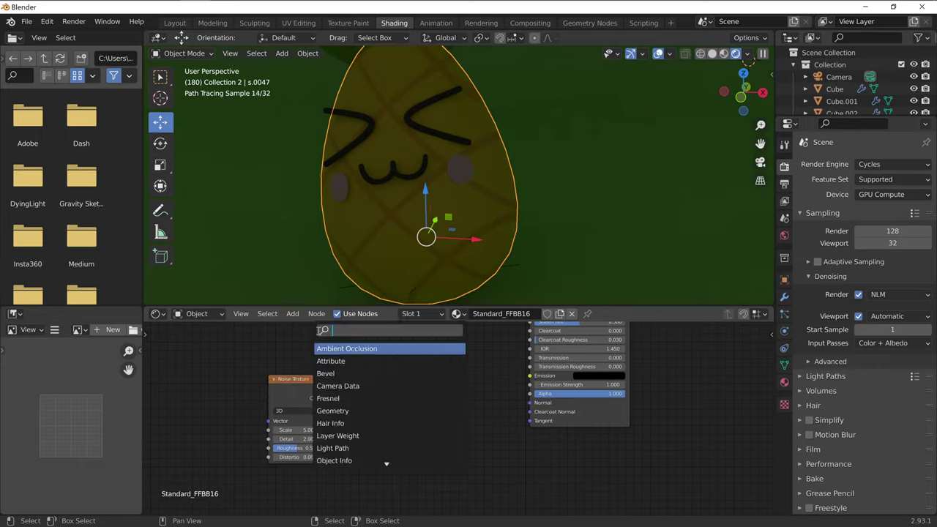
text(bump)
key(Return)
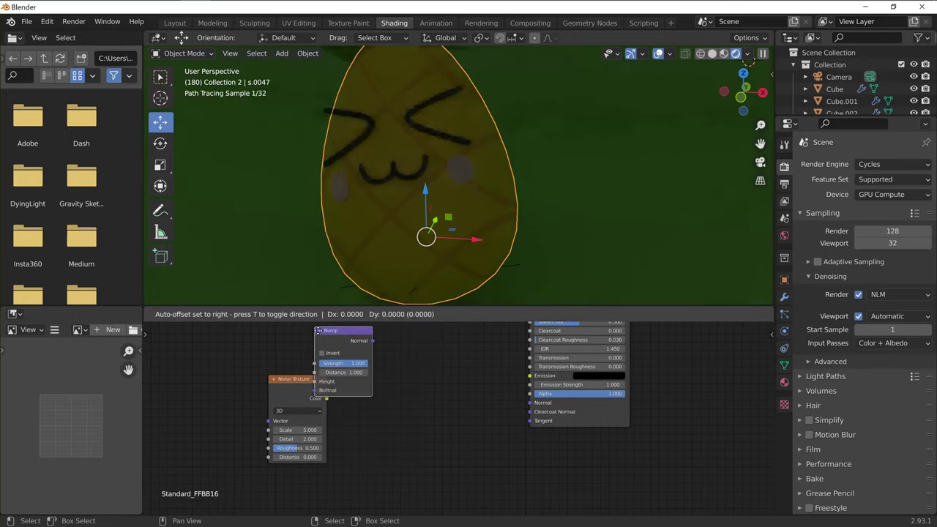
click(437, 437)
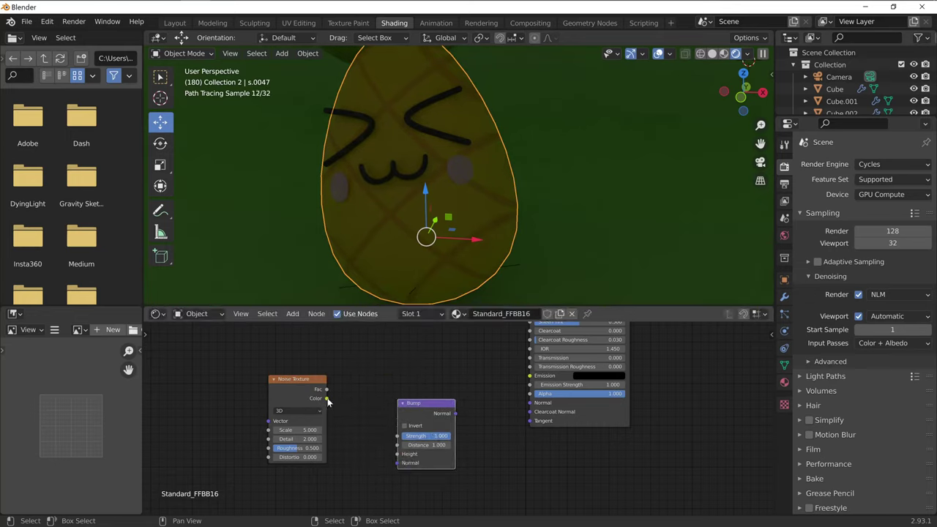
drag(326, 399, 392, 432)
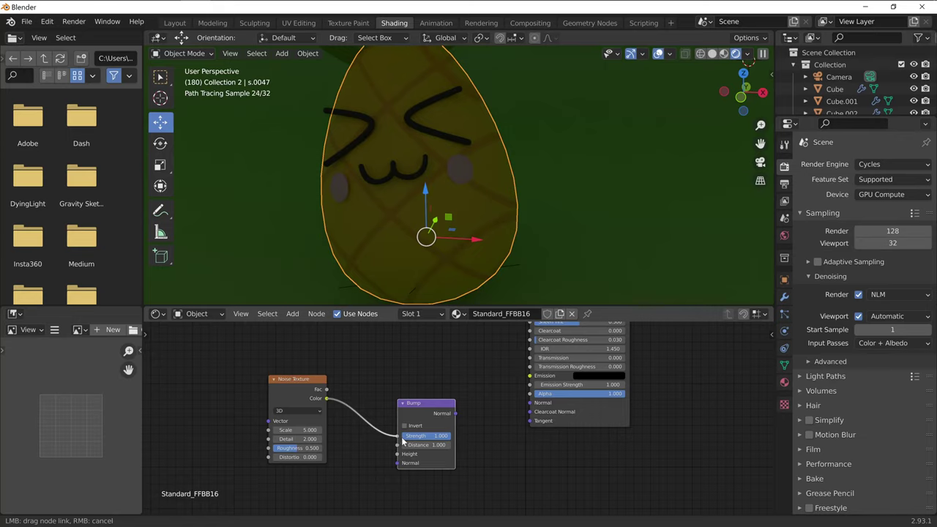
mouse_move(402, 439)
mouse_down()
mouse_move(402, 460)
mouse_move(466, 456)
mouse_up()
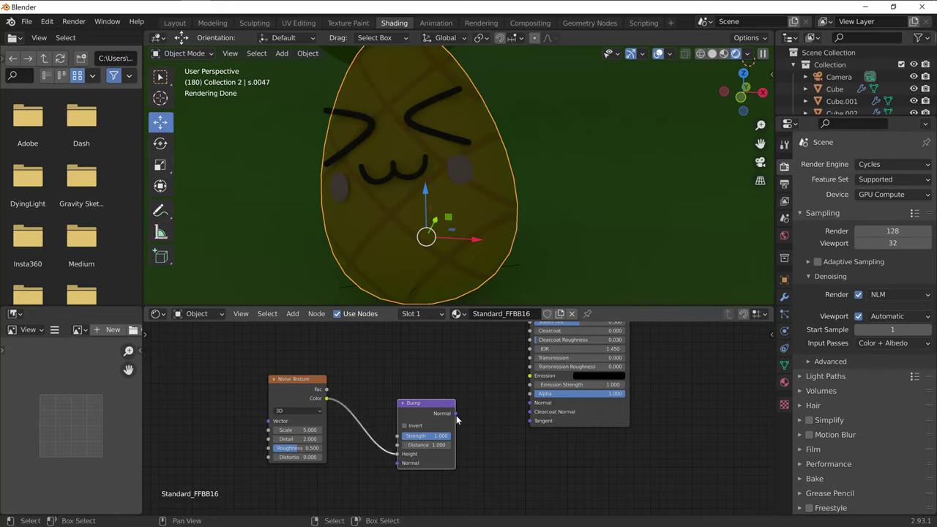
drag(456, 414, 529, 403)
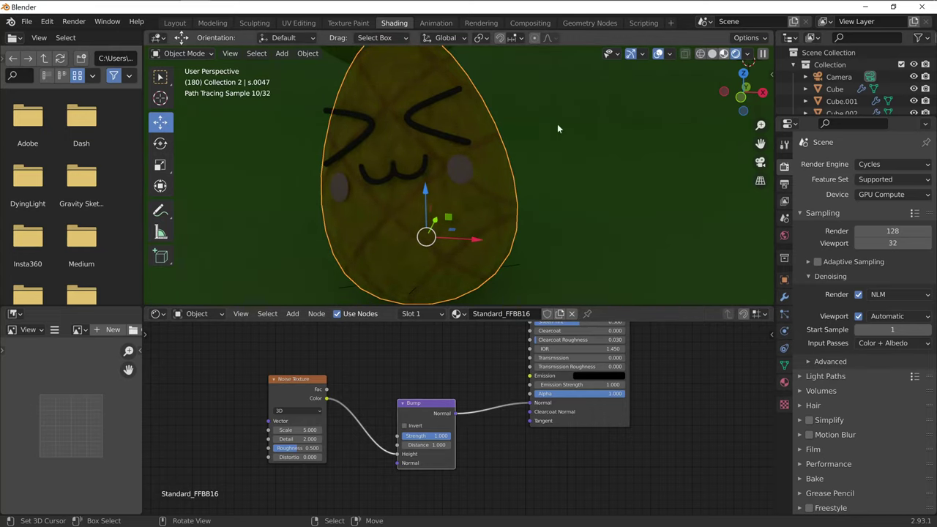
key(z)
scroll(430, 192, up, 2)
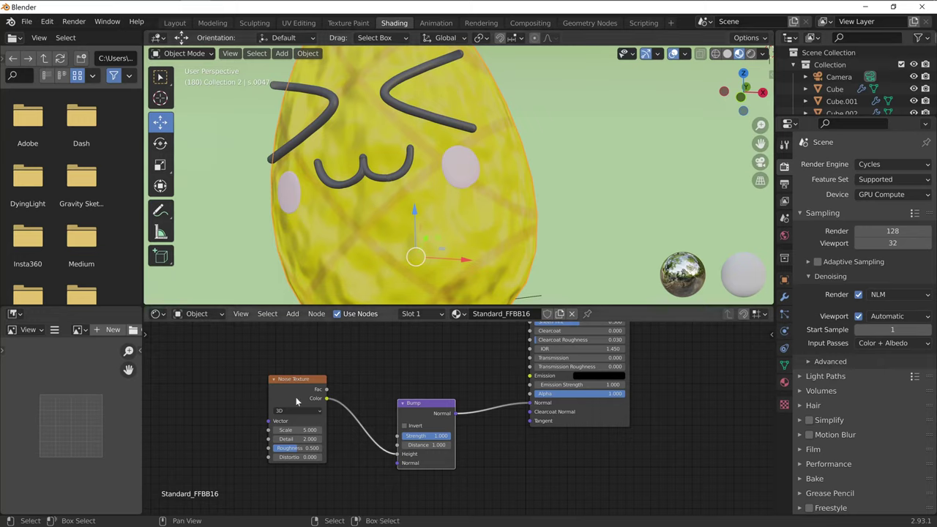
Step: Raise the Noise Texture Scale to 73.3, with Distortion 3.1, for a finer texture
double_click(296, 430)
text(18.4)
key(Return)
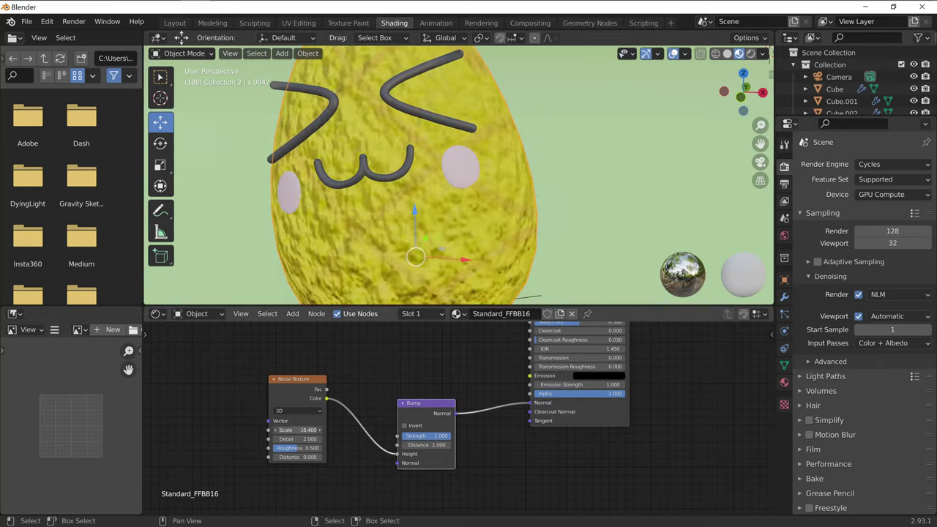
mouse_move(296, 430)
mouse_down()
mouse_move(337, 430)
mouse_move(307, 430)
mouse_up()
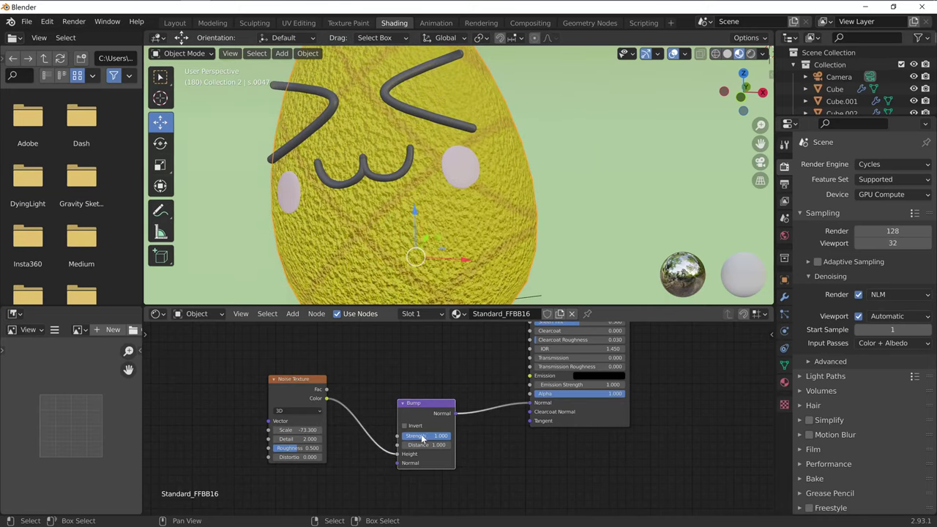
Step: Lower the Bump Strength to 0.263 and inspect the pineapple's skin from the side
drag(440, 439, 414, 437)
scroll(347, 161, up, 2)
scroll(367, 203, up, 3)
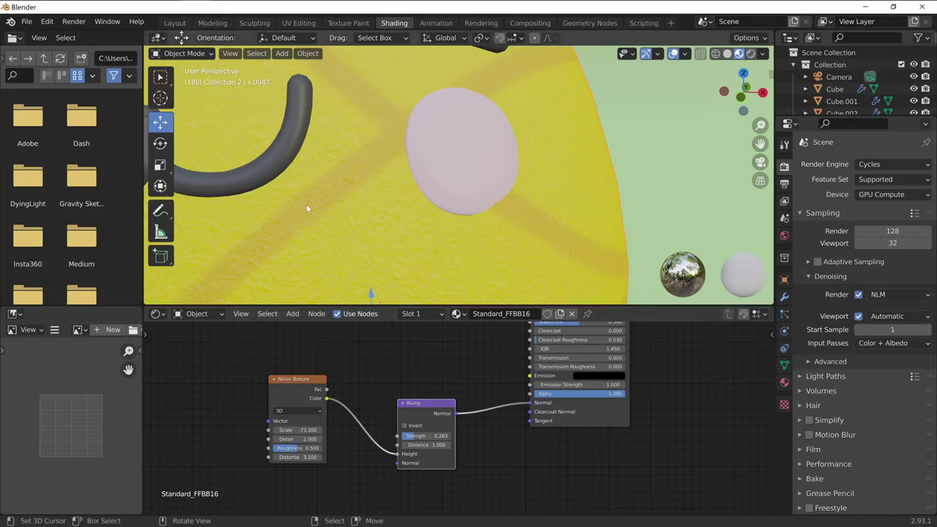
scroll(309, 211, down, 3)
scroll(313, 212, down, 2)
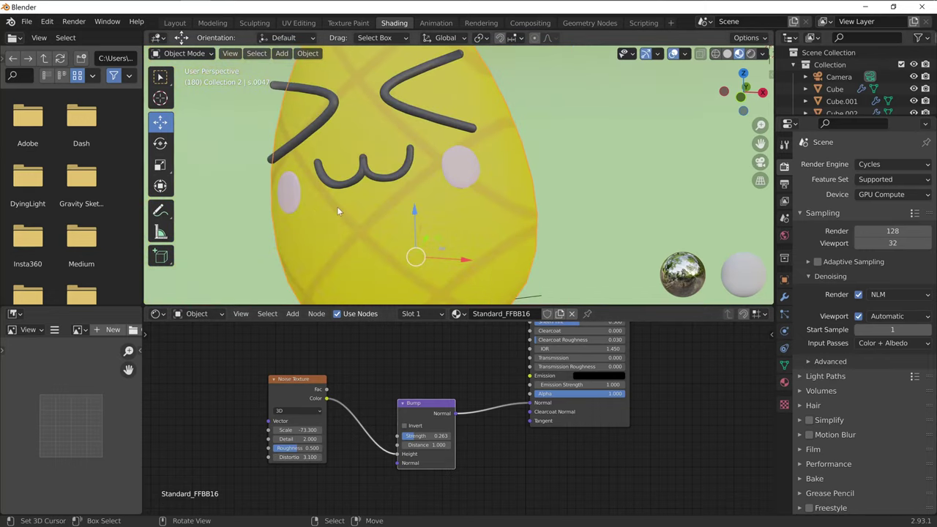
scroll(396, 219, down, 2)
scroll(414, 209, down, 2)
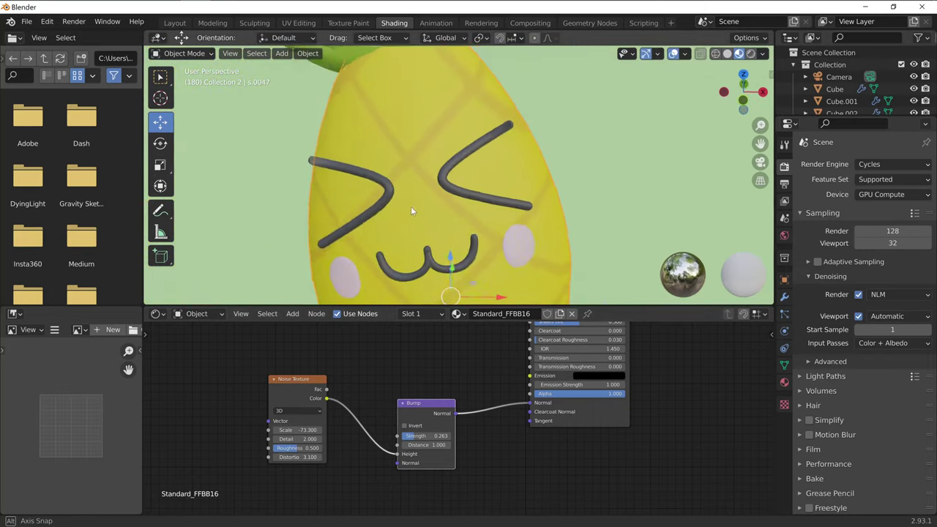
scroll(411, 202, down, 2)
middle_drag(517, 214, 504, 213)
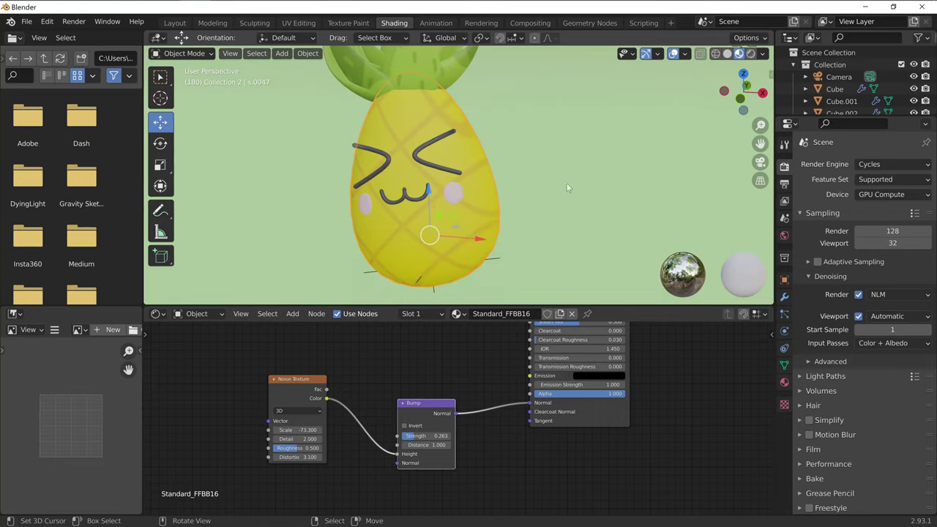
middle_drag(566, 183, 512, 214)
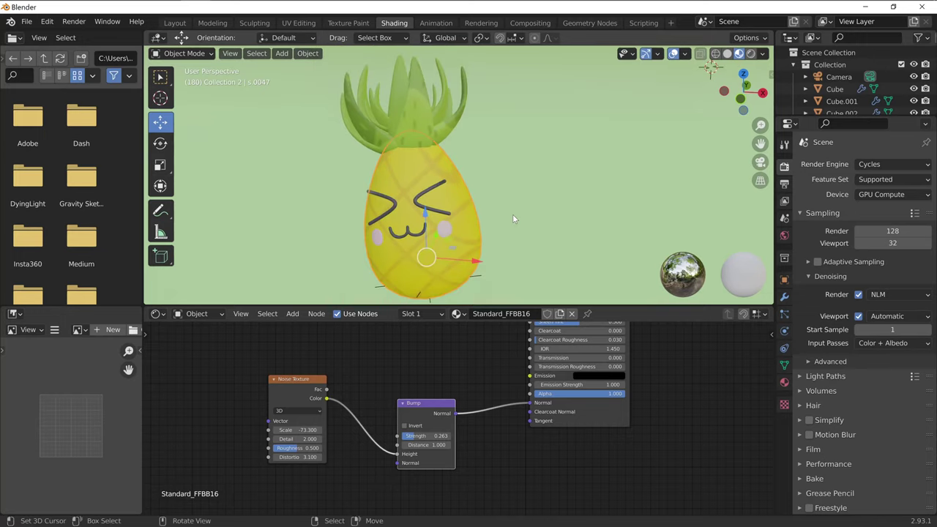
Step: Preview the pineapple scene with rendered shading in the Layout workspace
click(174, 22)
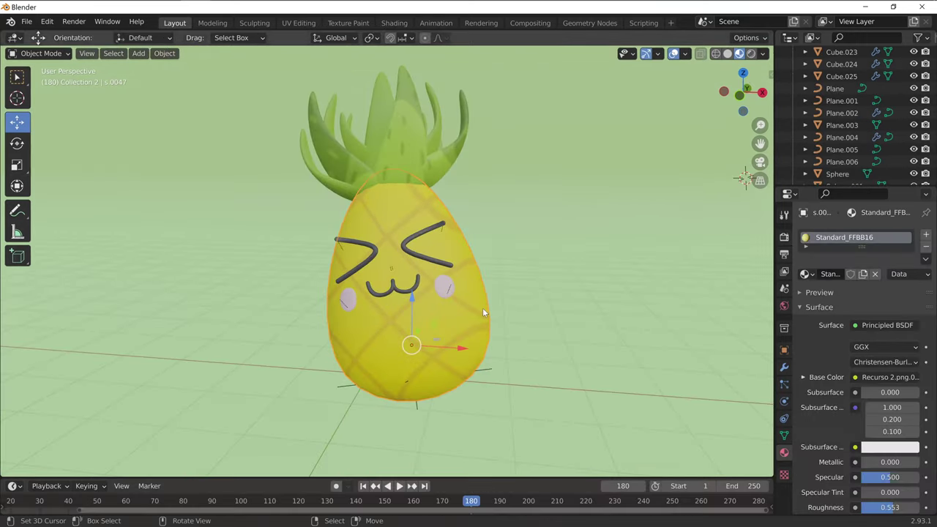
scroll(483, 307, down, 3)
scroll(483, 308, down, 2)
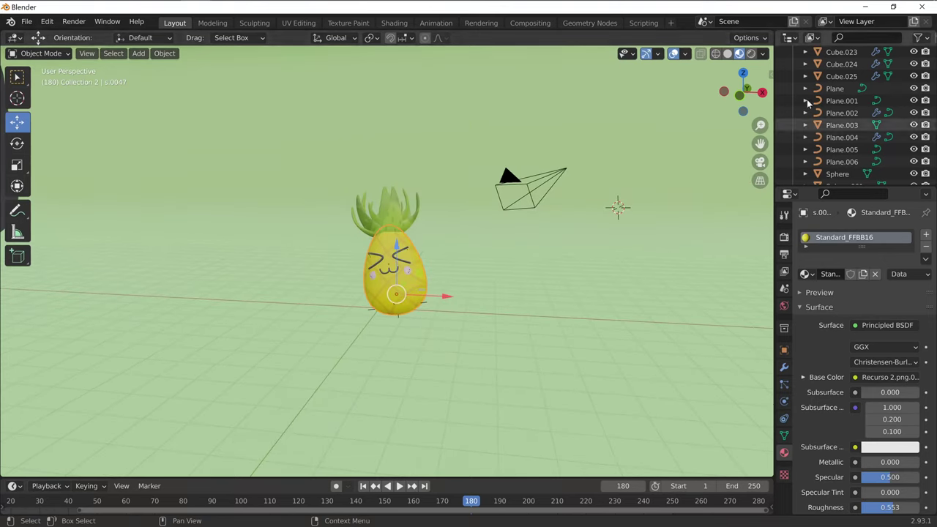
click(751, 53)
mouse_move(543, 263)
middle_down()
mouse_move(522, 269)
mouse_move(538, 272)
middle_up()
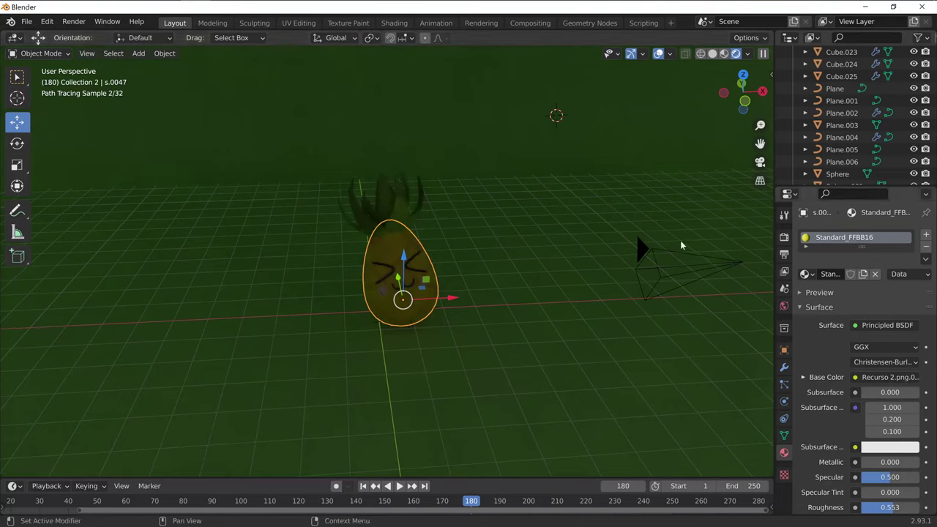
scroll(454, 261, down, 1)
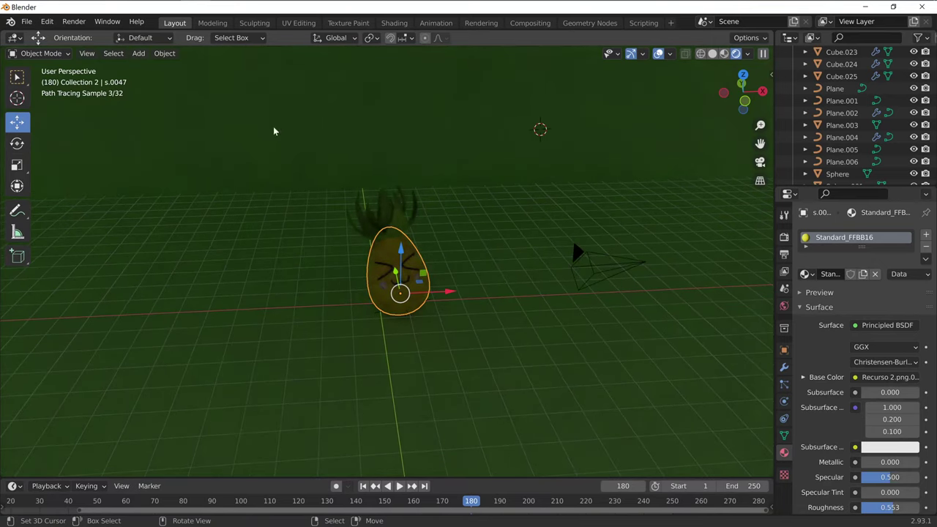
click(724, 57)
click(730, 57)
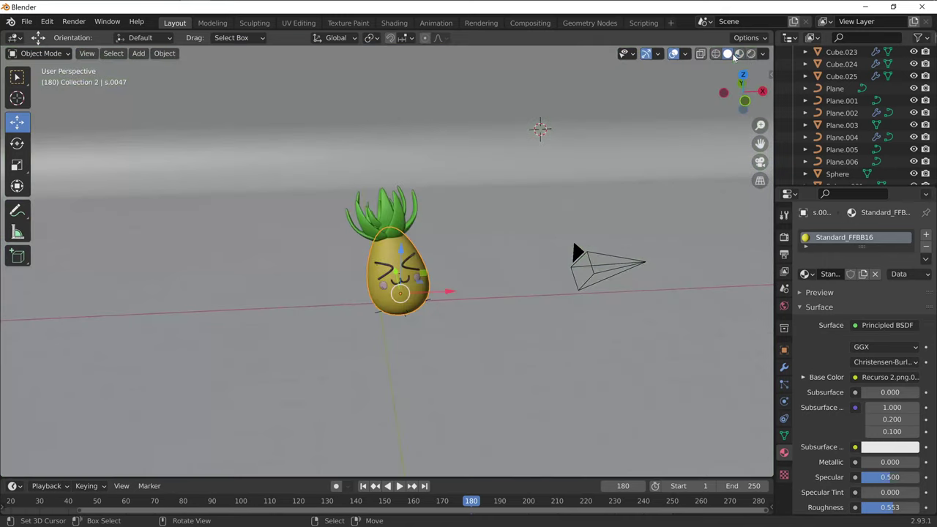
click(751, 55)
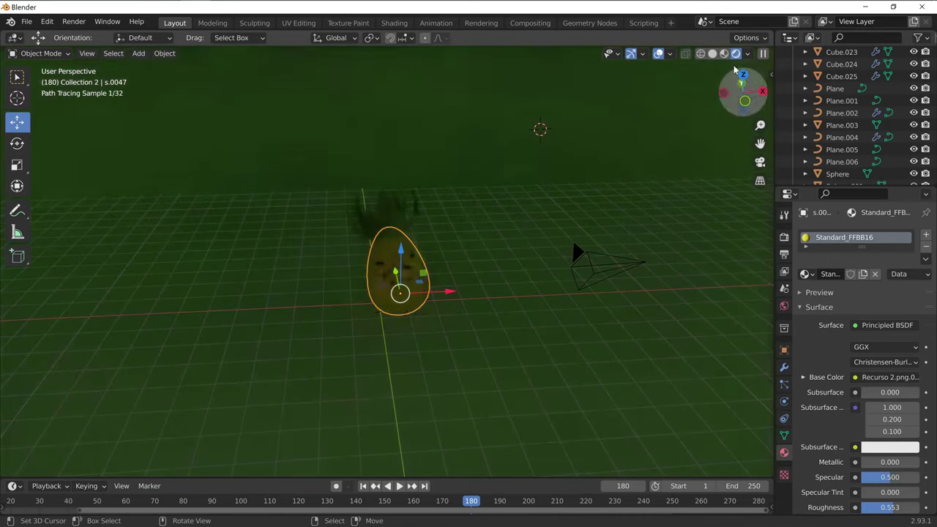
Step: Change the render engine from Cycles to Eevee in Render Properties
click(784, 236)
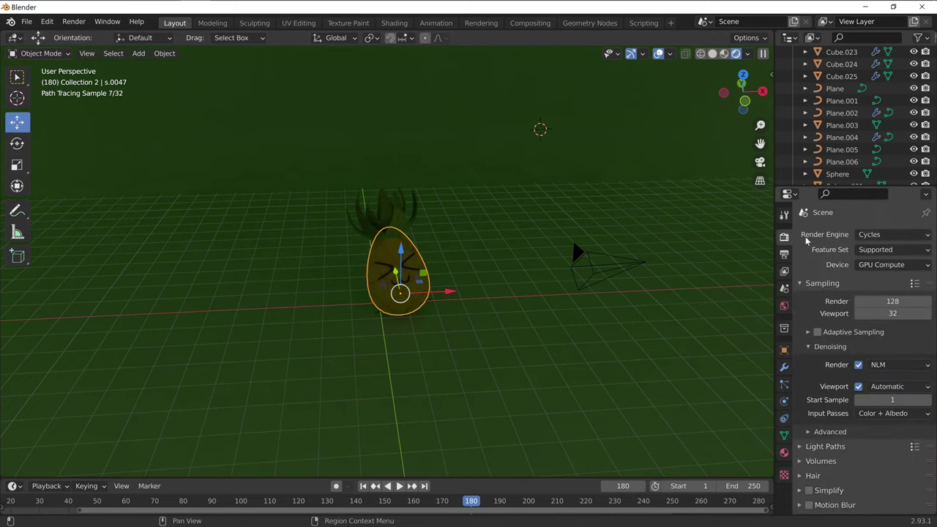
click(871, 239)
key(Return)
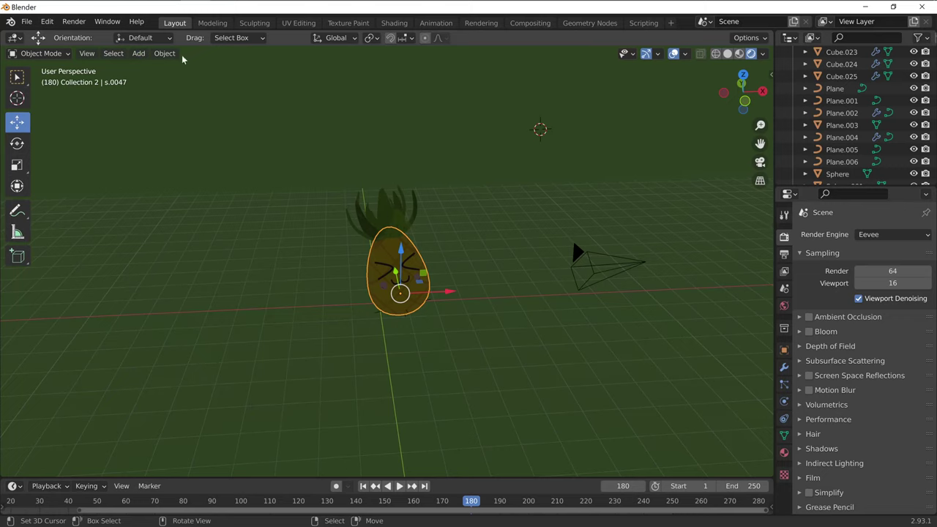
click(137, 55)
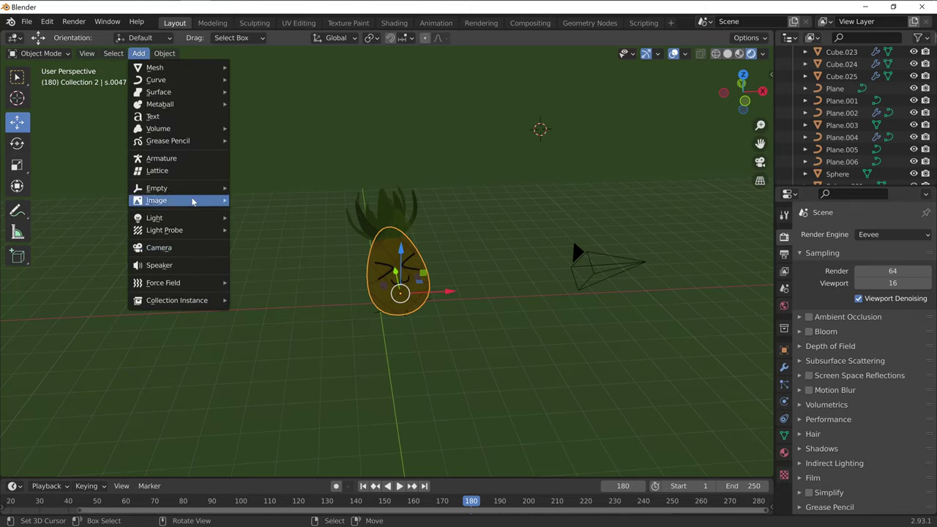
mouse_move(155, 217)
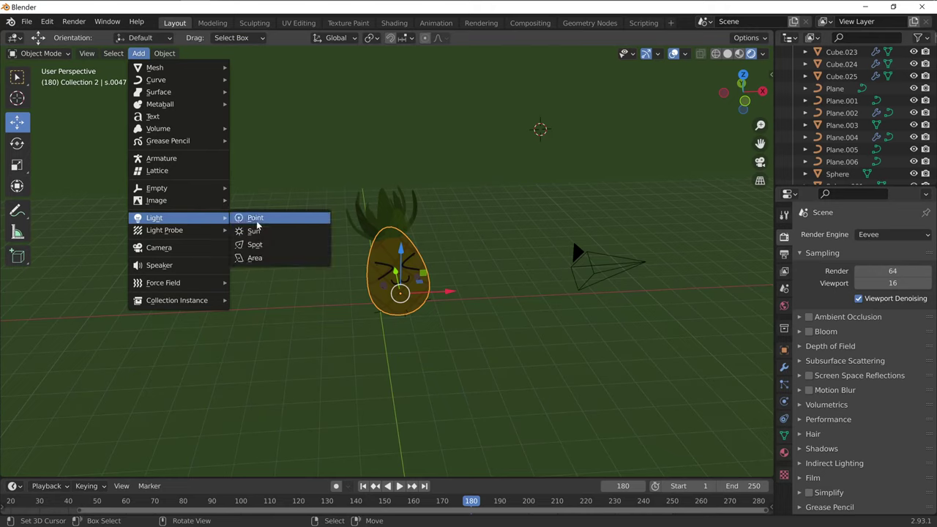
Step: Add an area light and move it roughly into place along Y and X
click(268, 265)
middle_drag(484, 233, 436, 138)
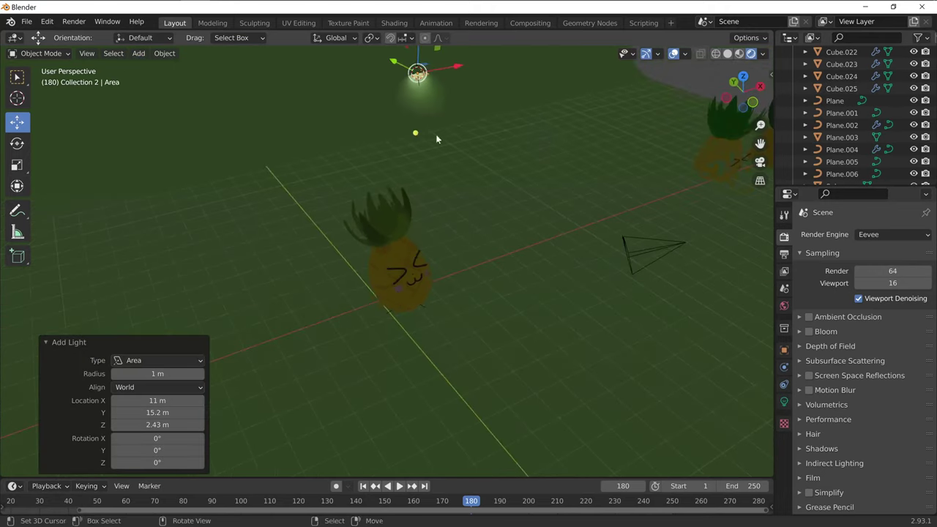
key(g)
key(y)
click(586, 162)
key(g)
key(x)
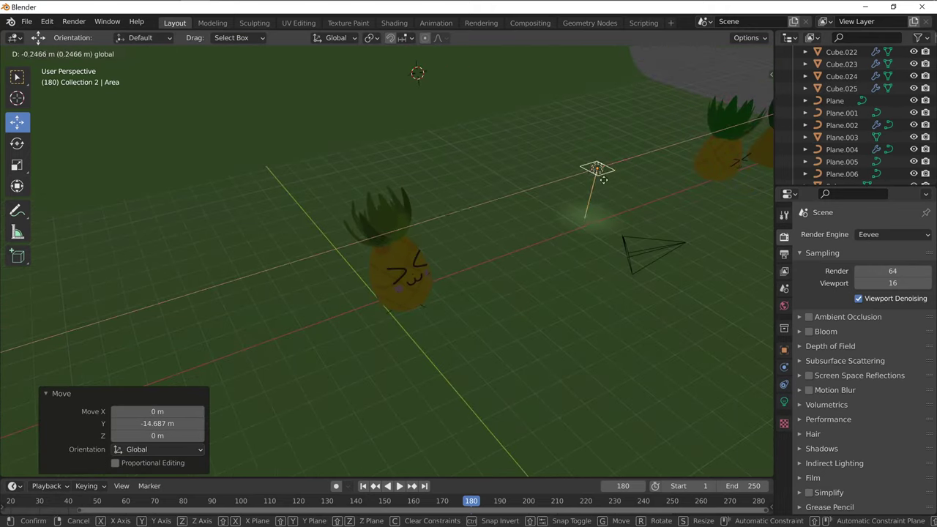
click(387, 277)
Step: Fine-tune the light along Y, X and Z to sit left of and above the pineapple
drag(322, 223, 347, 254)
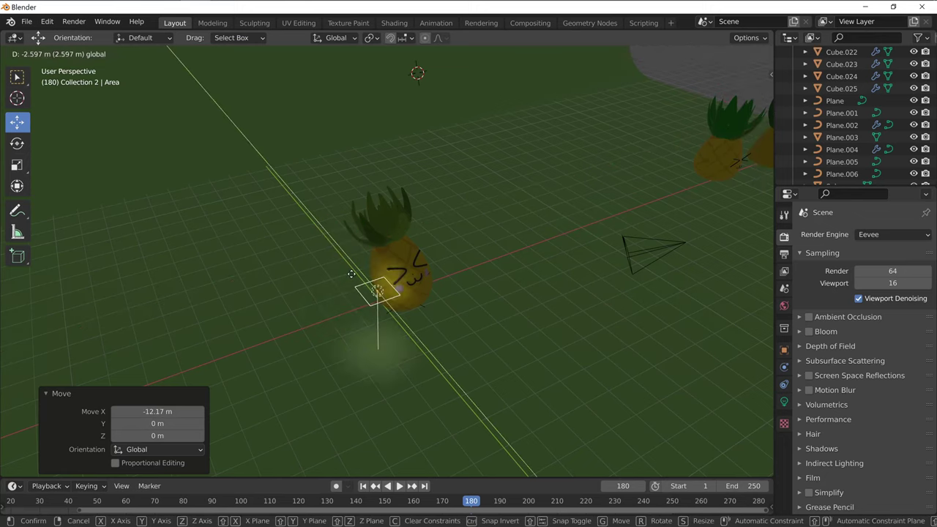
middle_drag(392, 287, 425, 285)
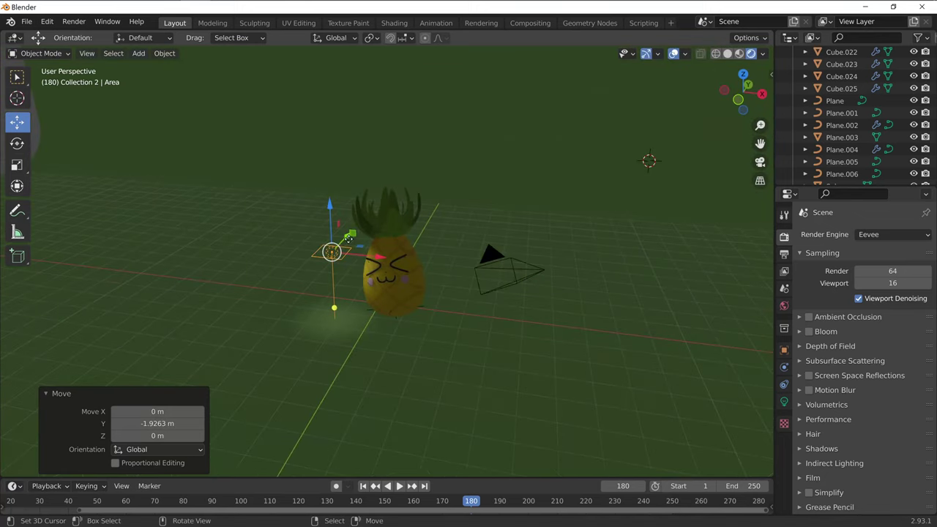
mouse_move(349, 238)
mouse_down()
mouse_move(333, 257)
mouse_move(348, 282)
mouse_up()
mouse_move(389, 327)
middle_down()
mouse_move(427, 339)
mouse_move(468, 330)
middle_up()
drag(379, 235, 379, 156)
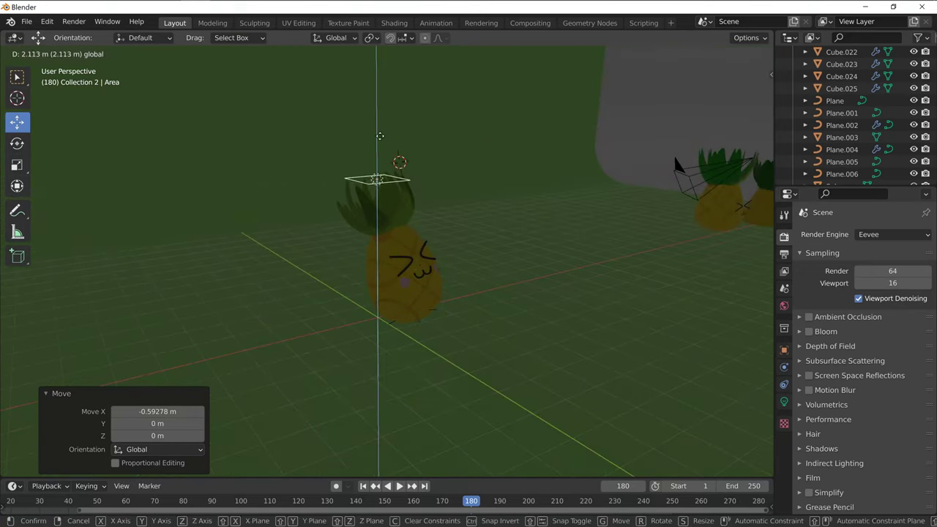
middle_drag(475, 248, 391, 222)
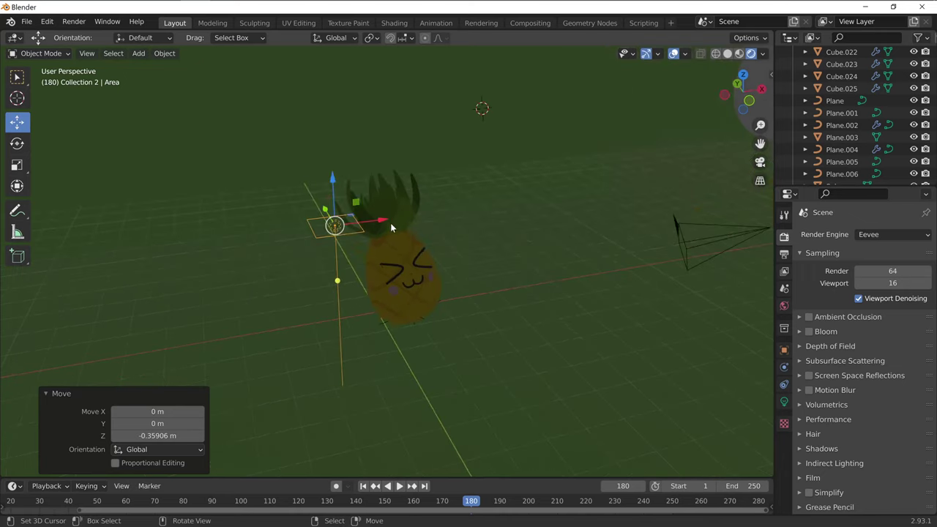
drag(391, 222, 369, 302)
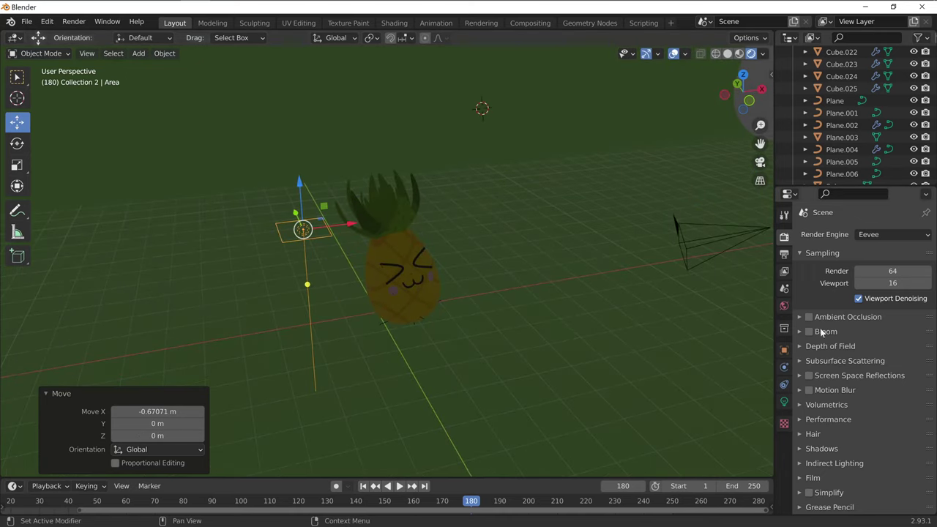
Step: Raise the area light's Power from 10 W to 85.5 W in its light settings
click(784, 402)
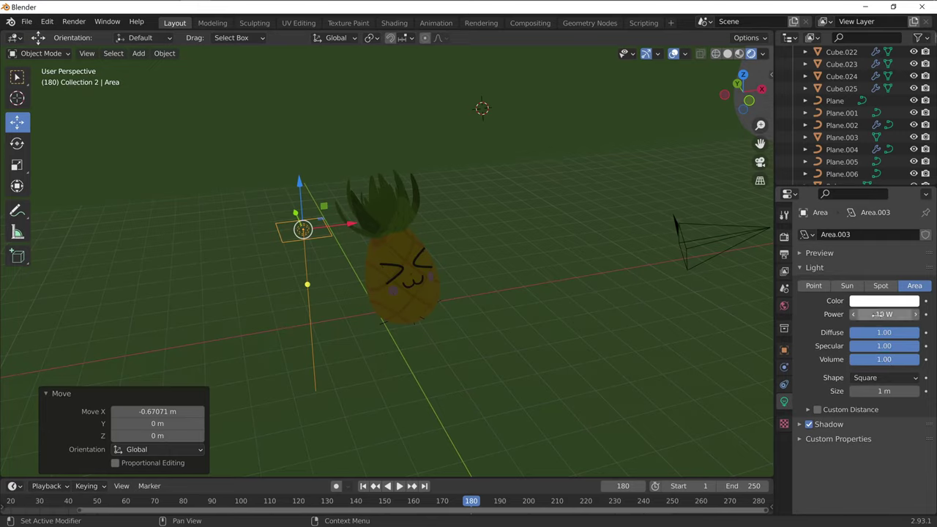
drag(877, 314, 908, 314)
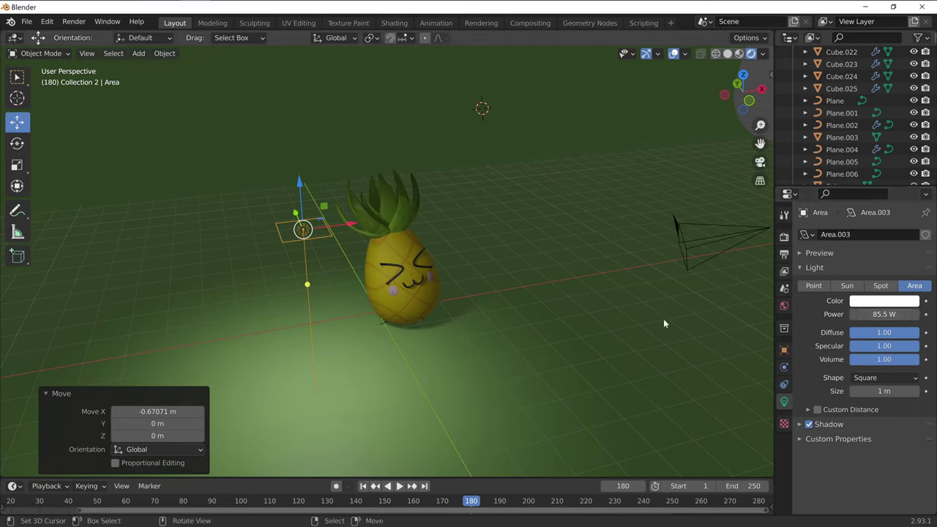
mouse_move(663, 318)
middle_down()
mouse_move(502, 359)
mouse_move(354, 255)
middle_up()
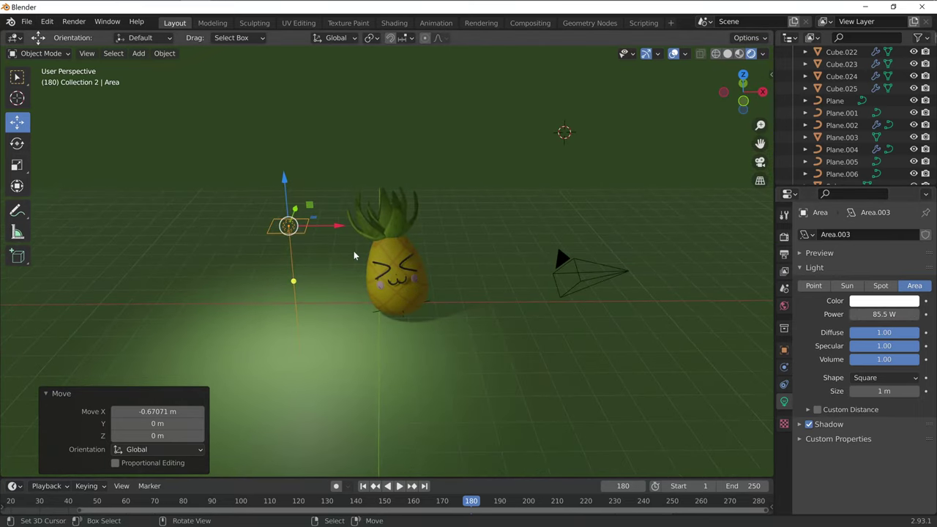
Step: Duplicate the area light and place the copy to the pineapple's right
key(ctrl+c)
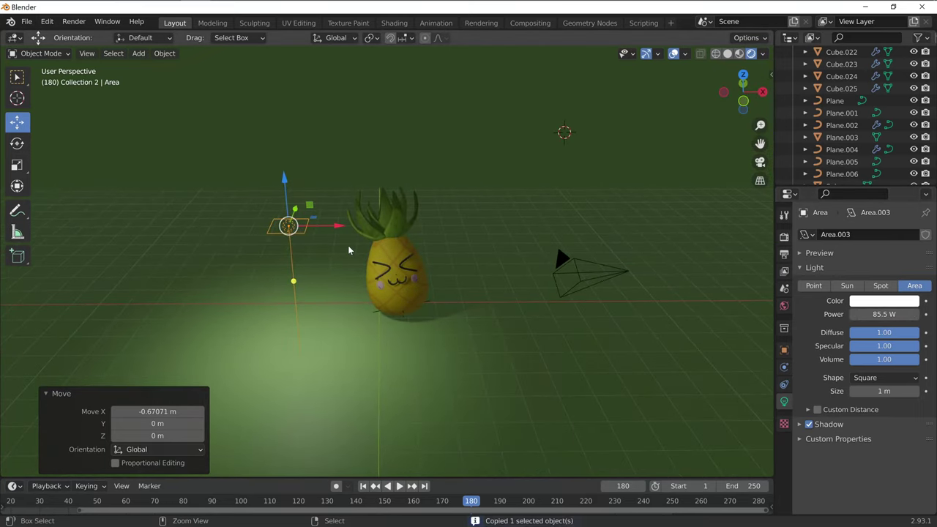
key(ctrl+v)
key(g)
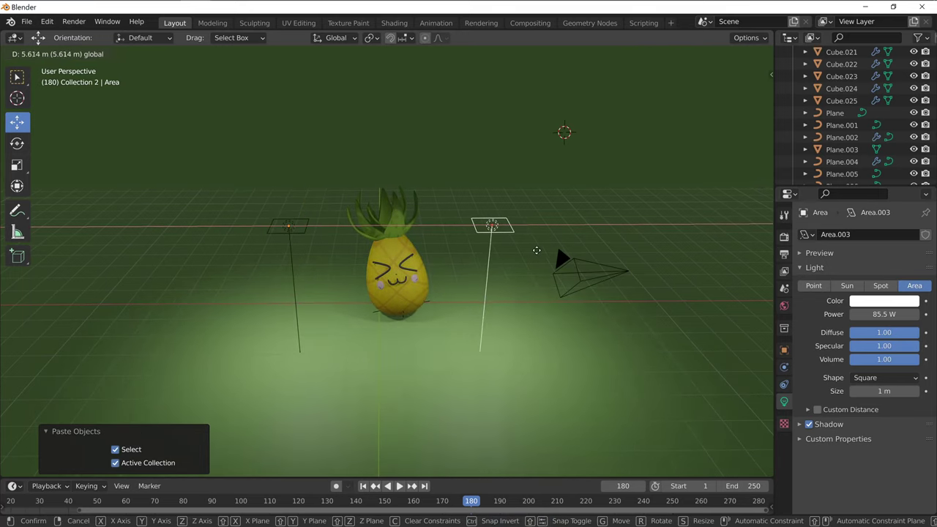
click(522, 251)
mouse_move(401, 323)
middle_down()
mouse_move(464, 352)
mouse_move(496, 335)
middle_up()
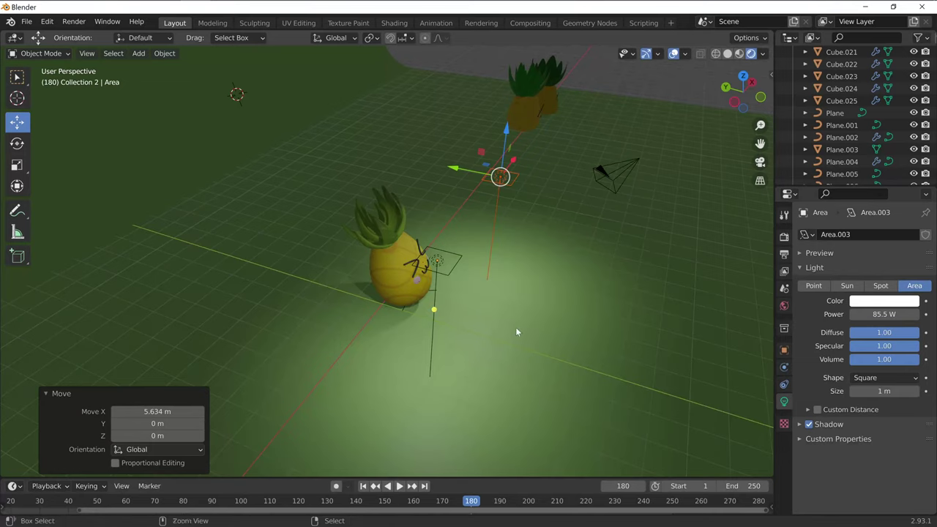
Step: Paste another light copy and position it along Y and X over the pineapple
key(ctrl+v)
key(g)
key(y)
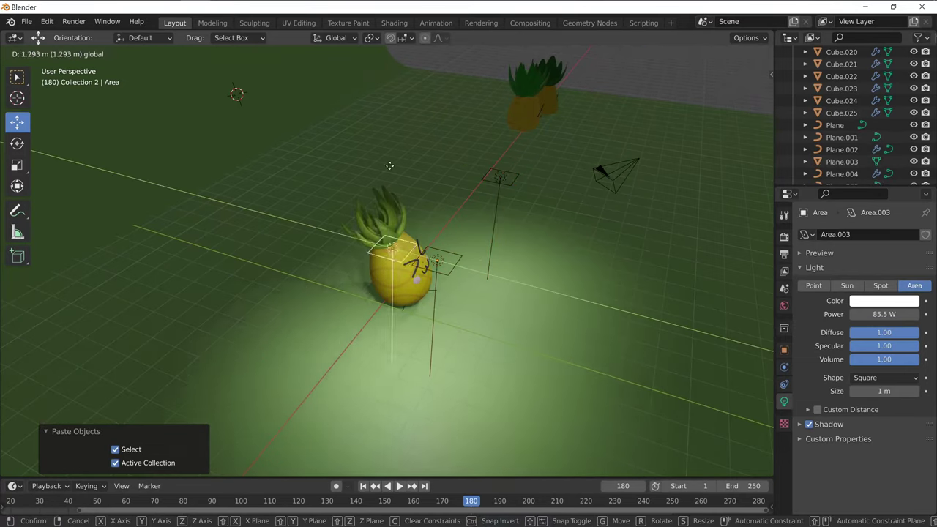
click(287, 176)
key(g)
key(x)
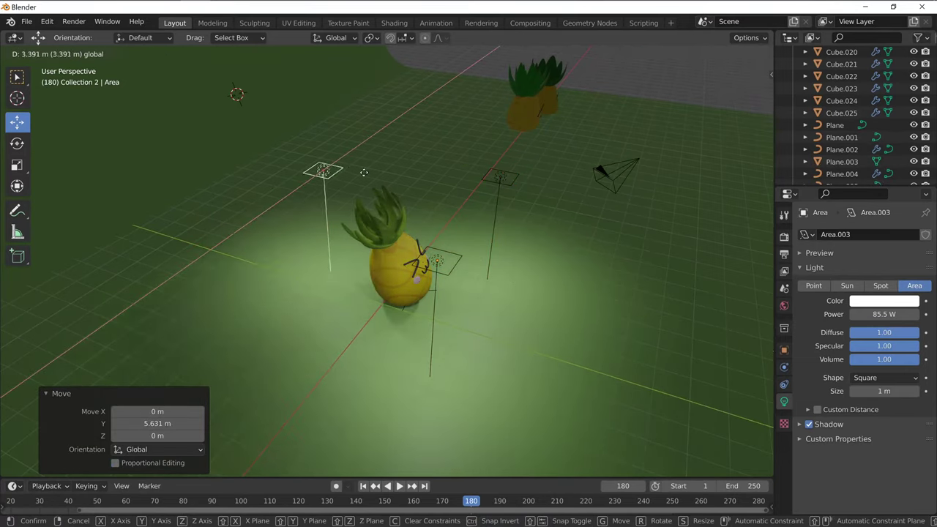
click(529, 272)
mouse_move(528, 272)
middle_down()
mouse_move(458, 245)
mouse_move(468, 285)
mouse_move(468, 177)
middle_up()
key(g)
key(x)
click(482, 298)
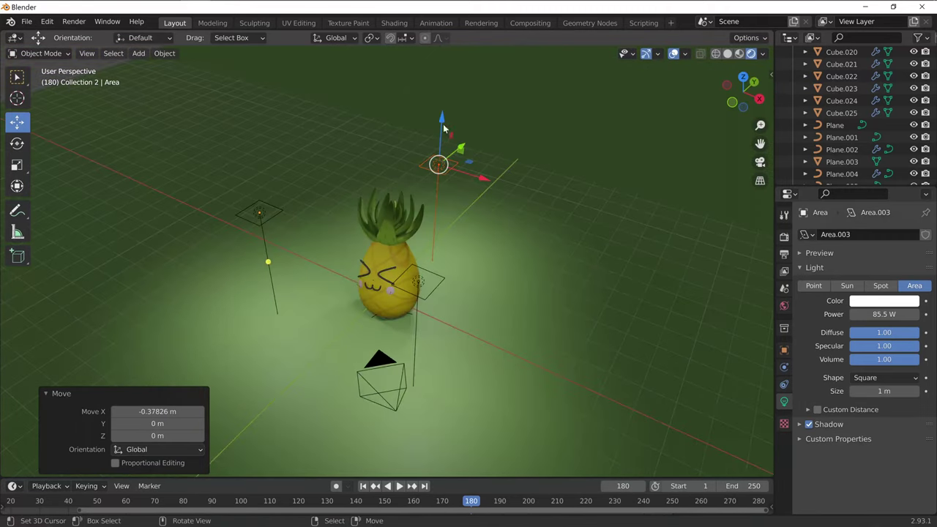
Step: Raise that copy 1.1044 m along Z so it lights the pineapple from directly above
key(g)
key(z)
click(476, 220)
middle_drag(476, 220, 534, 232)
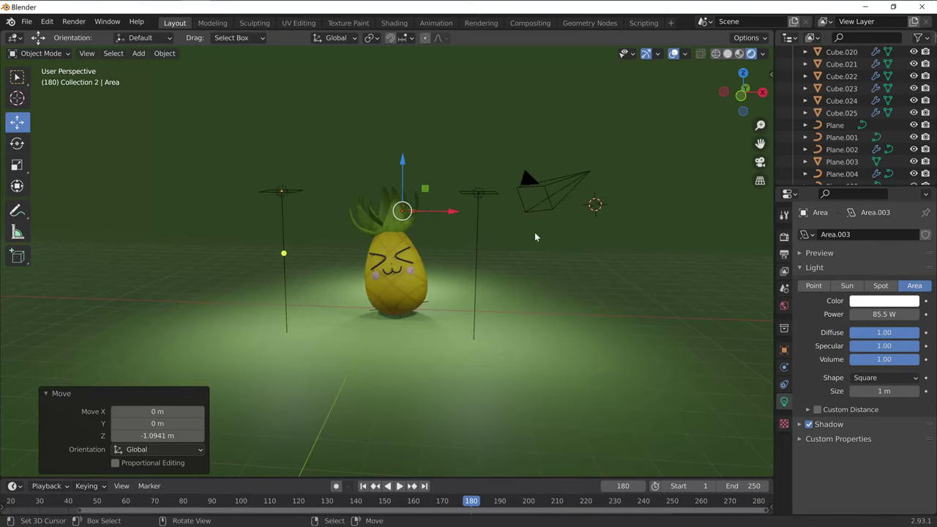
mouse_move(404, 274)
middle_down()
mouse_move(471, 273)
mouse_move(508, 188)
middle_up()
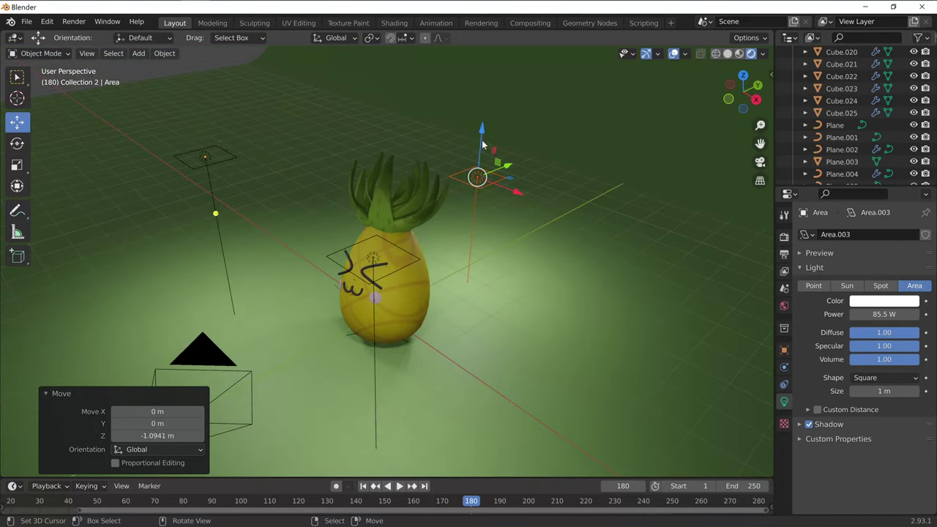
drag(482, 144, 483, 99)
mouse_move(483, 99)
middle_down()
mouse_move(521, 281)
mouse_move(512, 309)
mouse_move(526, 345)
middle_up()
Step: Set the Roughness of the right eye stroke and the pink cheek to zero
scroll(512, 309, up, 2)
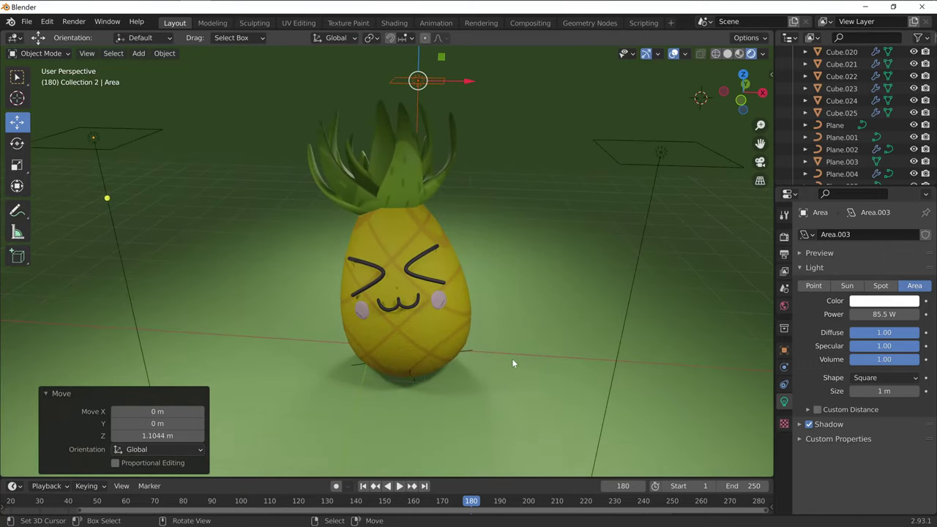
scroll(512, 364, up, 3)
scroll(514, 367, up, 2)
scroll(505, 351, up, 2)
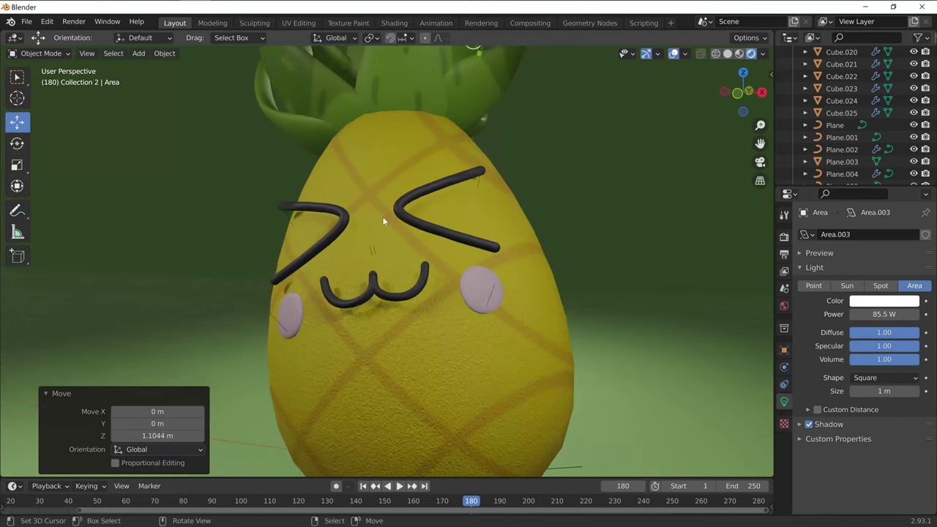
click(443, 233)
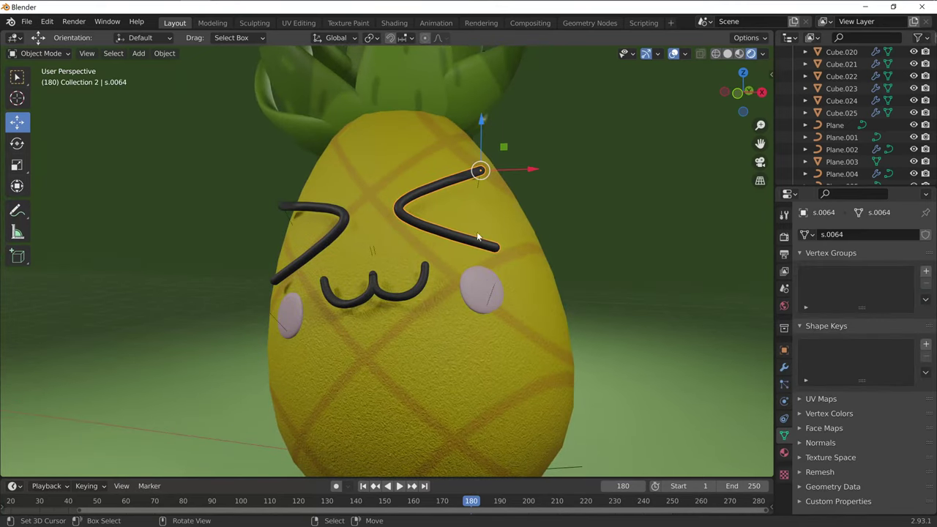
click(784, 452)
scroll(846, 442, down, 2)
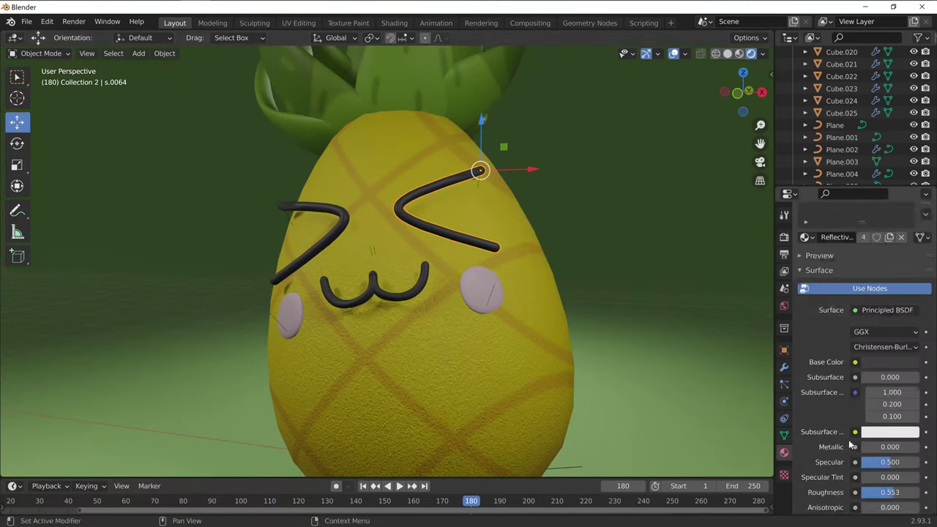
scroll(846, 443, down, 3)
drag(884, 426, 861, 426)
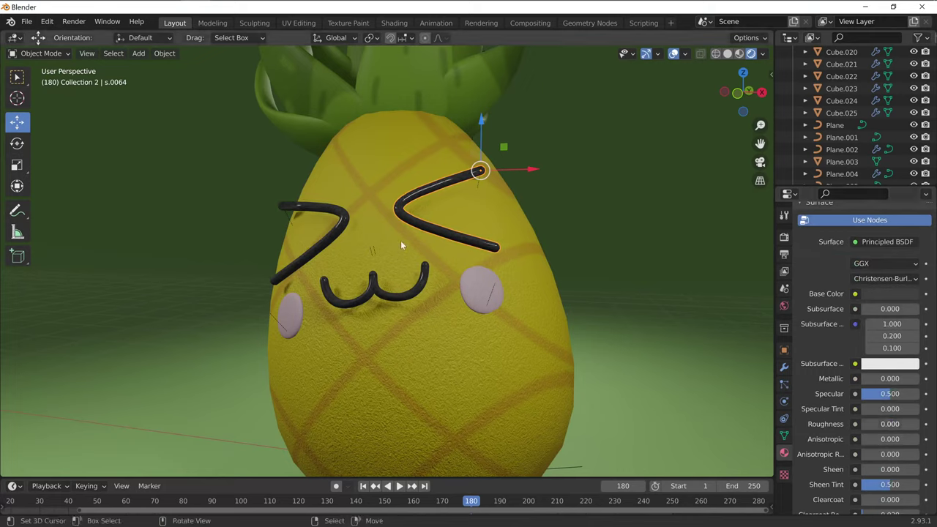
click(490, 290)
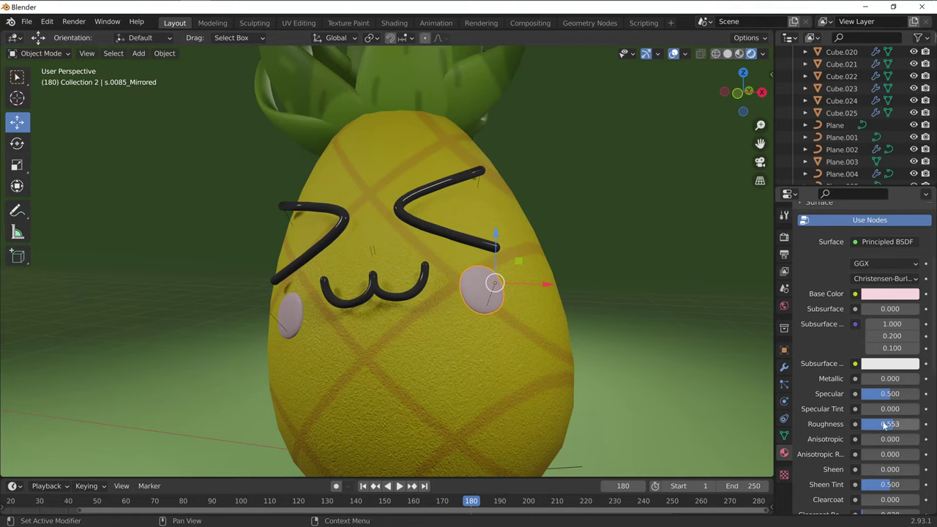
drag(886, 426, 861, 427)
Step: Lower the leaves' Roughness and set the pineapple body's Roughness to 0.000
click(408, 90)
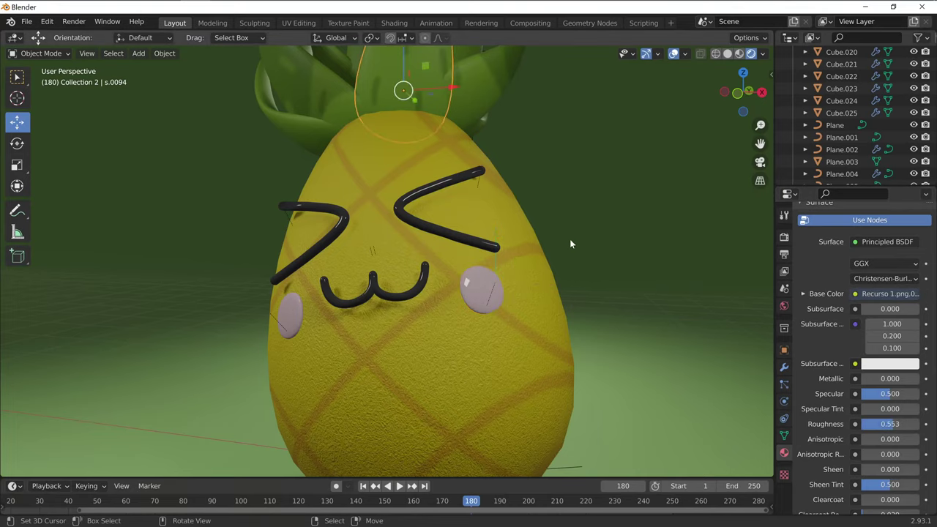
scroll(572, 245, up, 3)
scroll(571, 249, down, 4)
drag(870, 428, 850, 428)
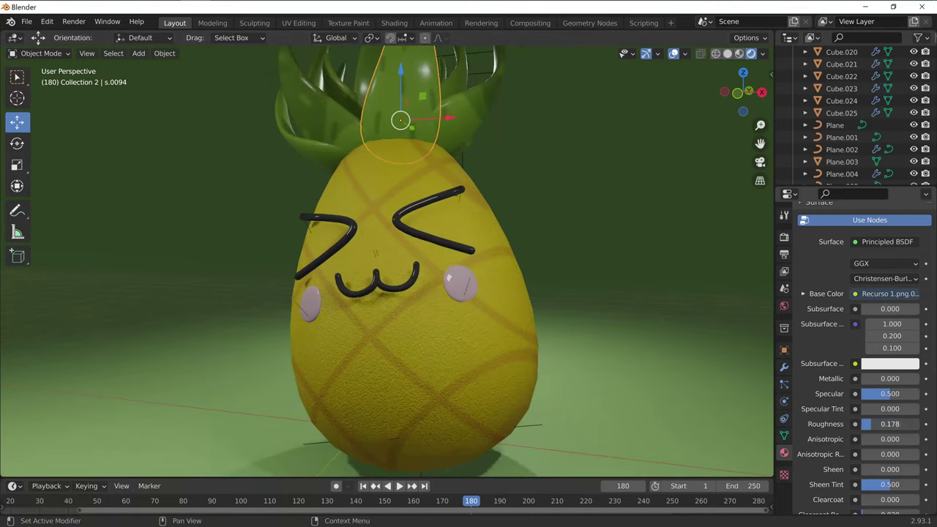
click(448, 379)
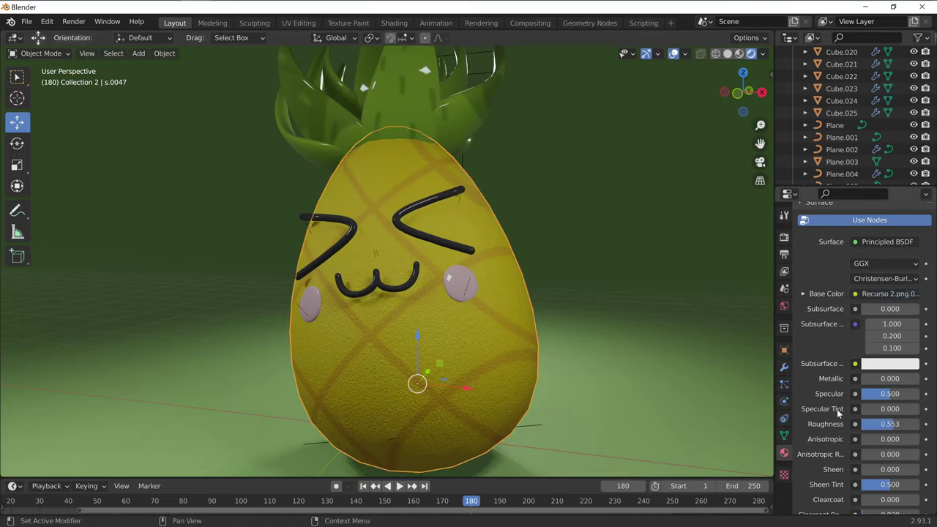
drag(876, 426, 862, 427)
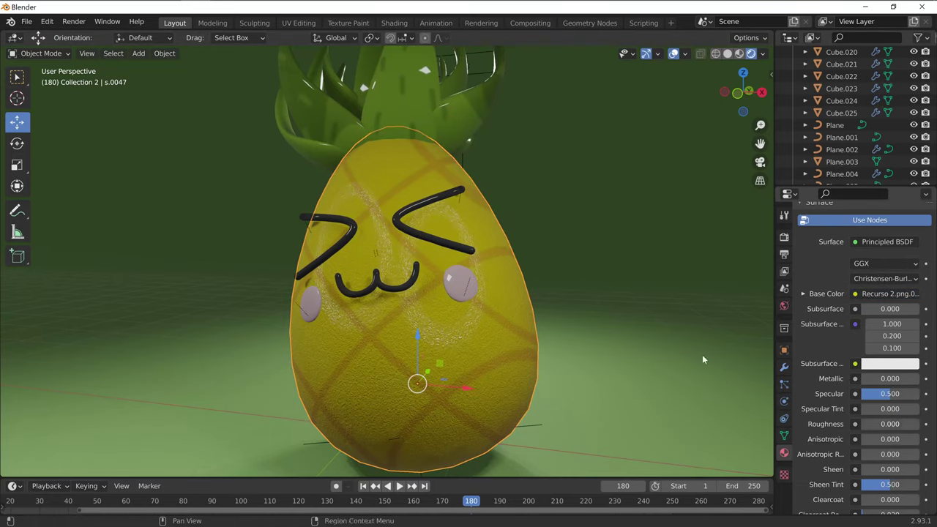
scroll(414, 313, up, 1)
mouse_move(414, 314)
middle_down()
mouse_move(472, 336)
mouse_move(461, 318)
middle_up()
scroll(412, 313, down, 1)
scroll(418, 313, down, 2)
scroll(418, 313, up, 1)
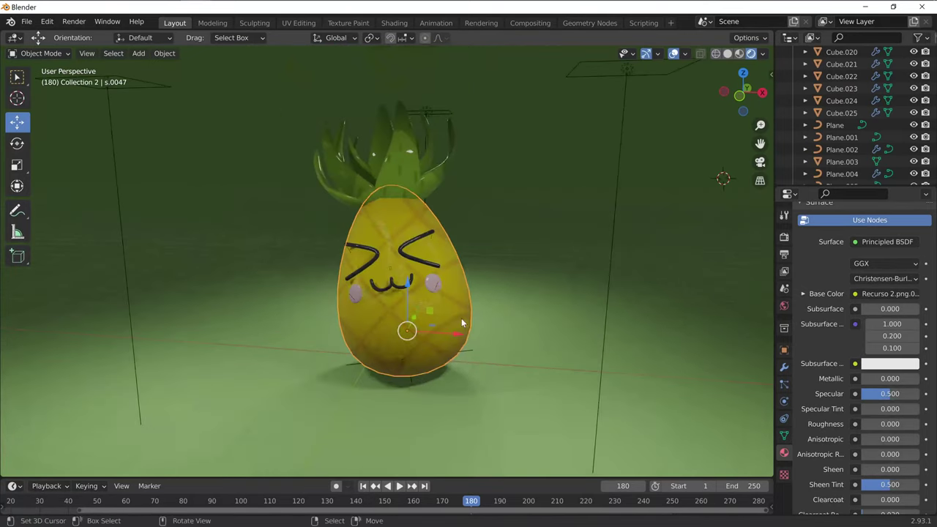
scroll(496, 326, down, 3)
scroll(495, 325, up, 1)
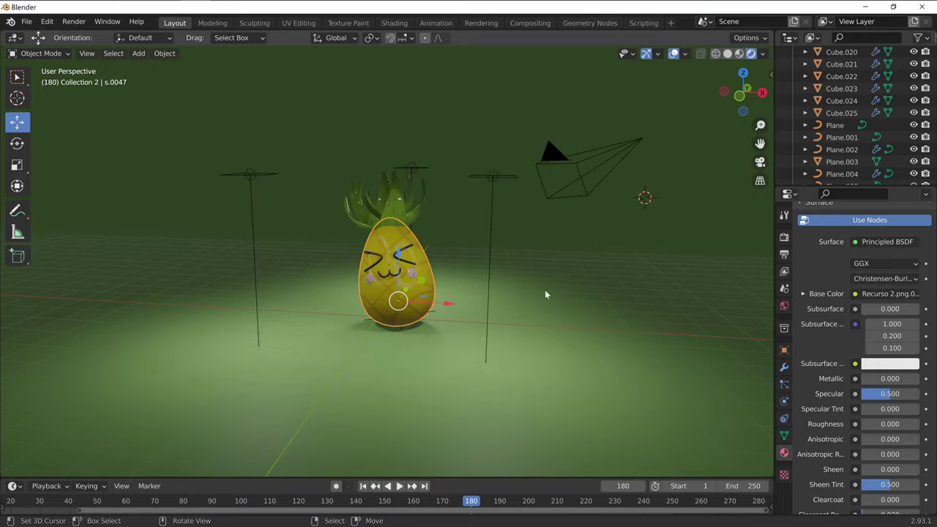
Step: Select Camera at the top of the Outliner to show its 50 mm perspective lens settings
scroll(836, 129, up, 2)
scroll(835, 130, up, 2)
scroll(835, 130, up, 2)
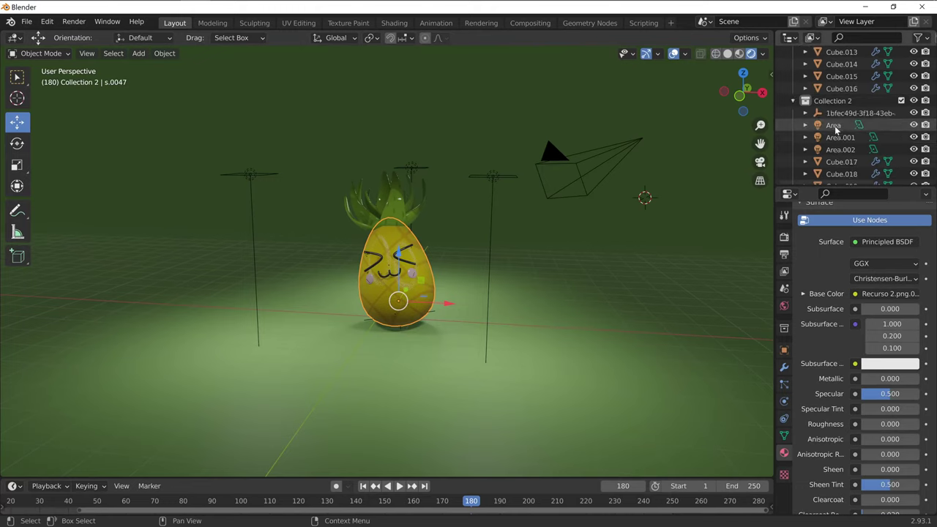
scroll(835, 128, up, 2)
scroll(835, 126, up, 2)
scroll(836, 126, up, 2)
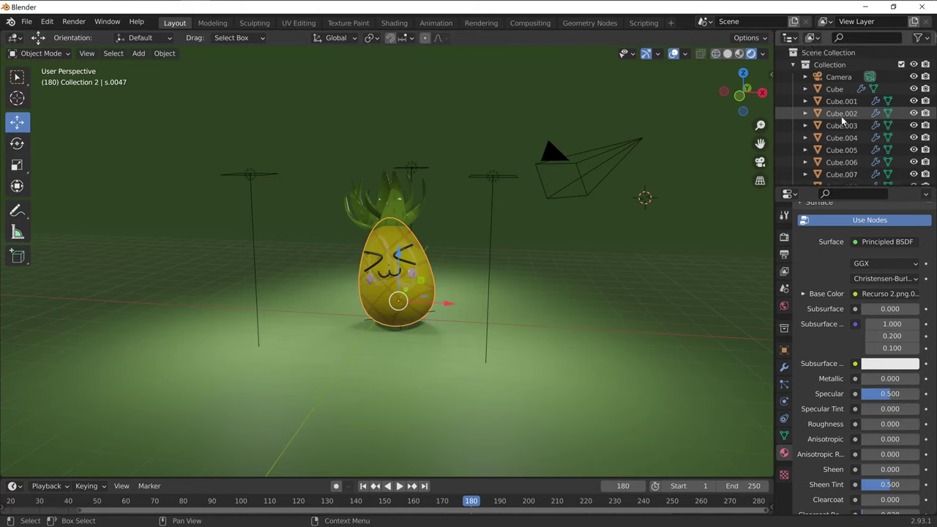
click(842, 77)
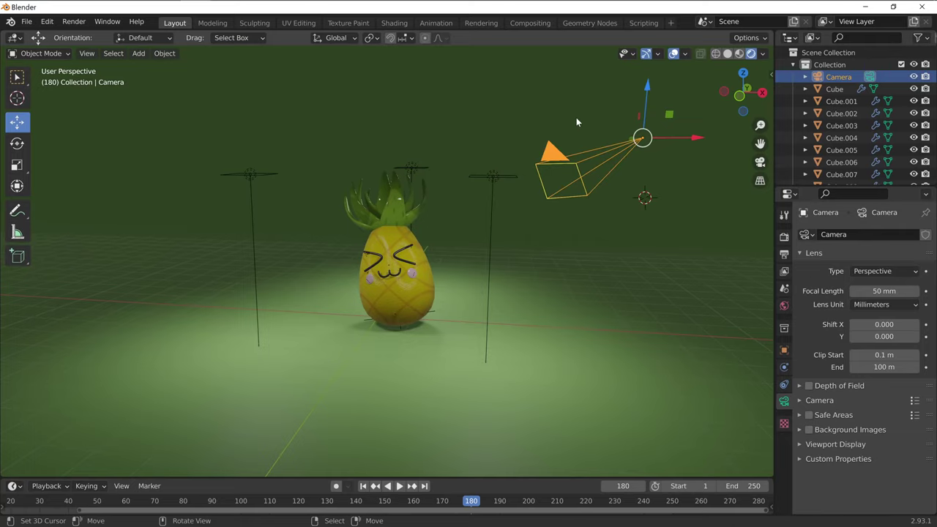
Step: Look through the scene camera, move it, and turn it -37.2° around the Z axis
key(KP_0)
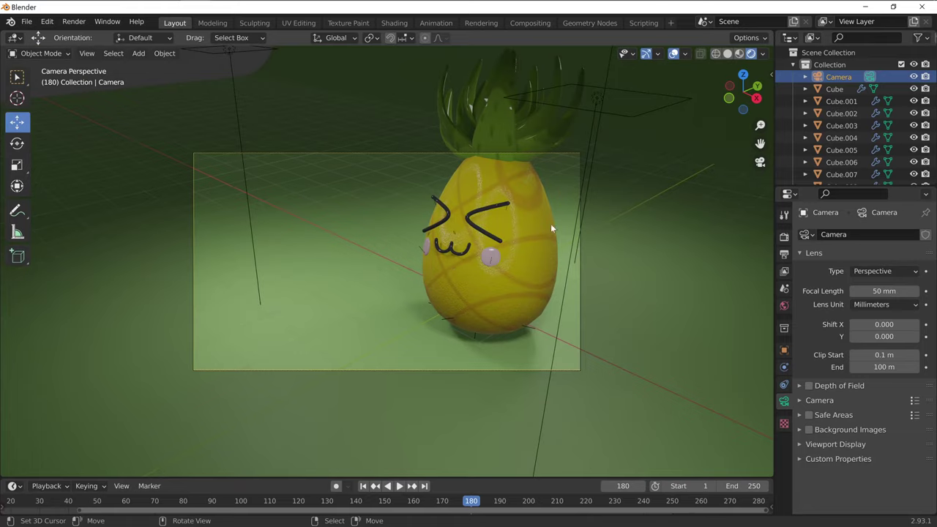
click(110, 53)
scroll(600, 305, down, 2)
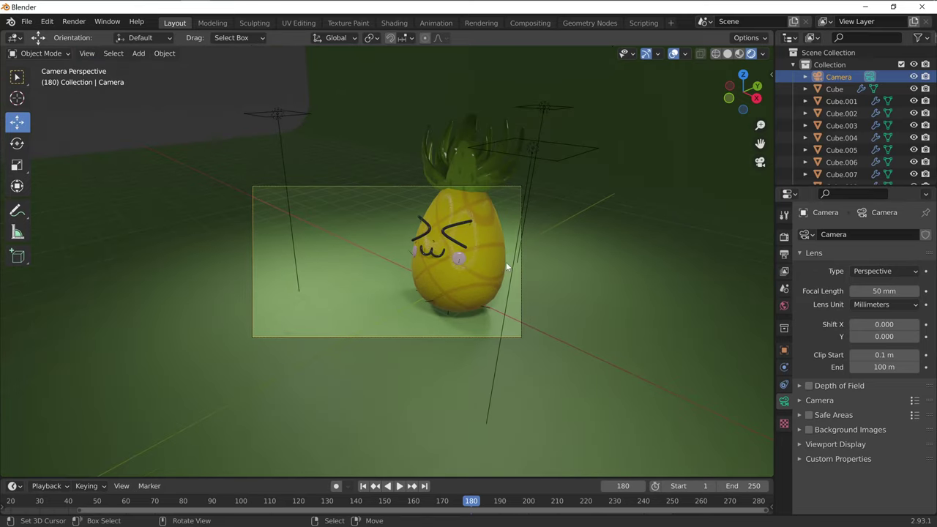
key(g)
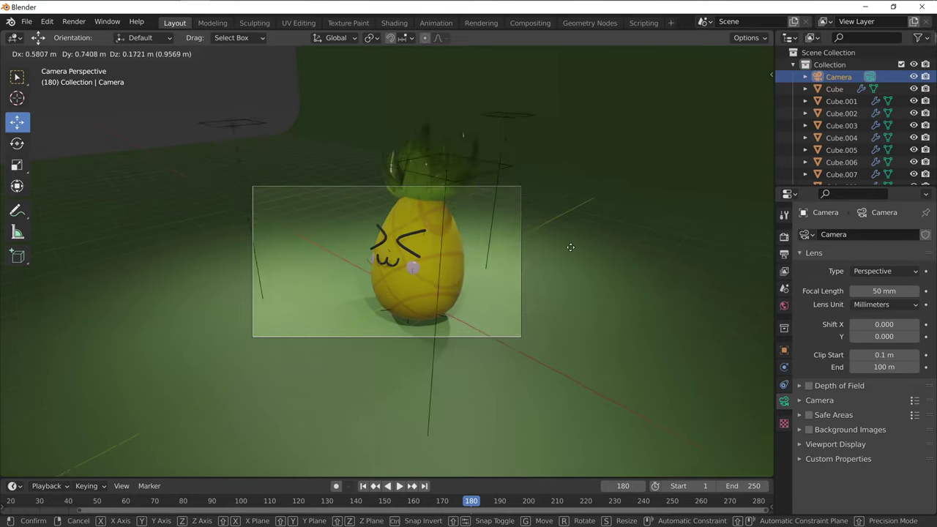
click(589, 248)
key(r)
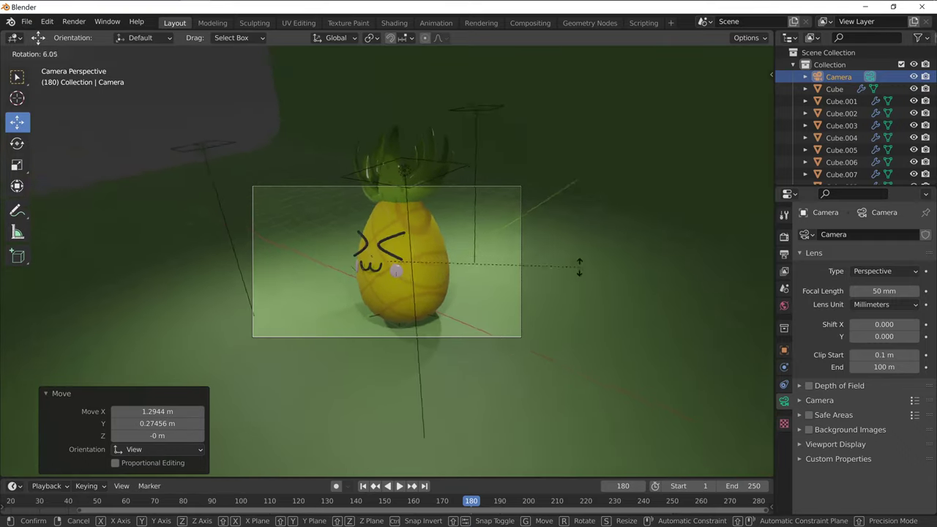
key(z)
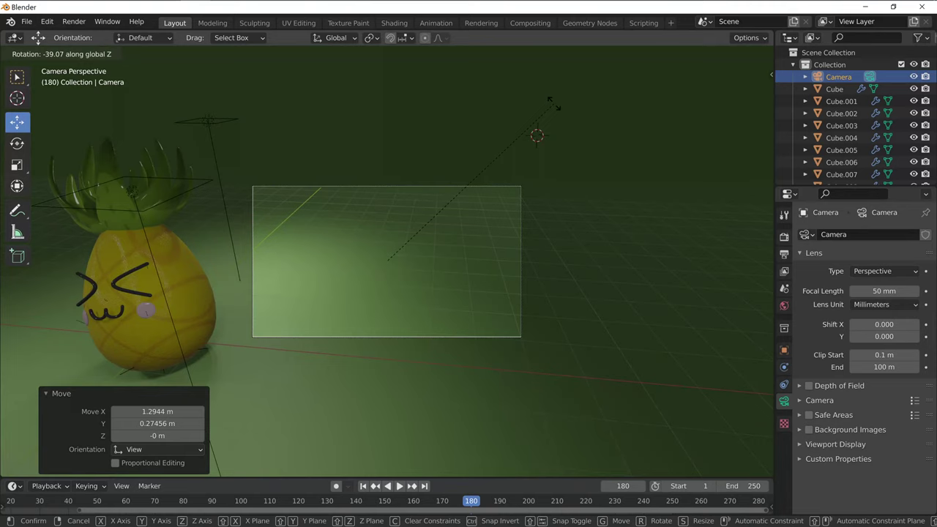
click(554, 116)
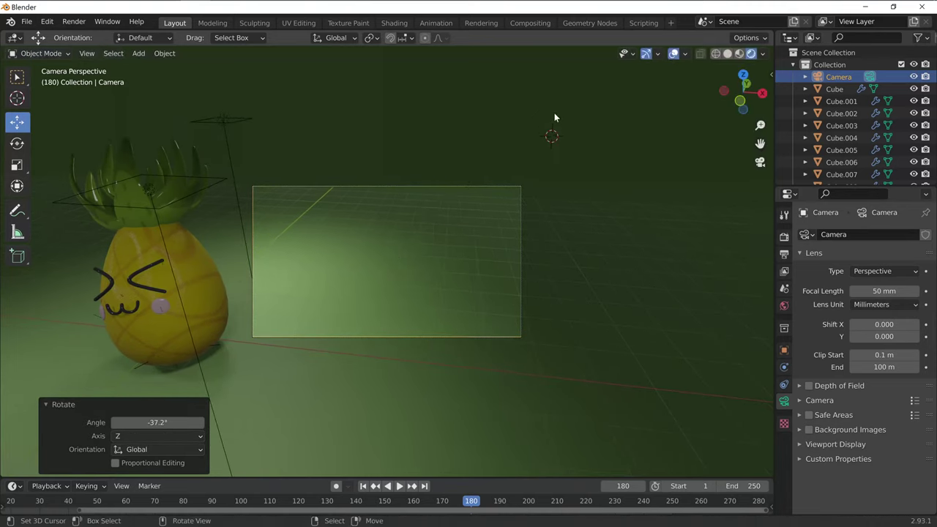
Step: Move the camera again, check it in solid shading, and tilt it 15.8° around X
key(g)
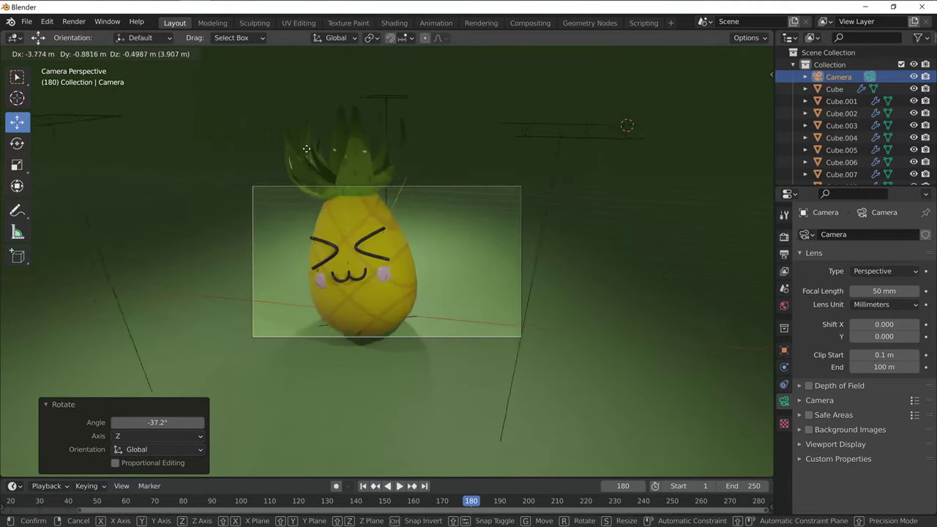
click(289, 155)
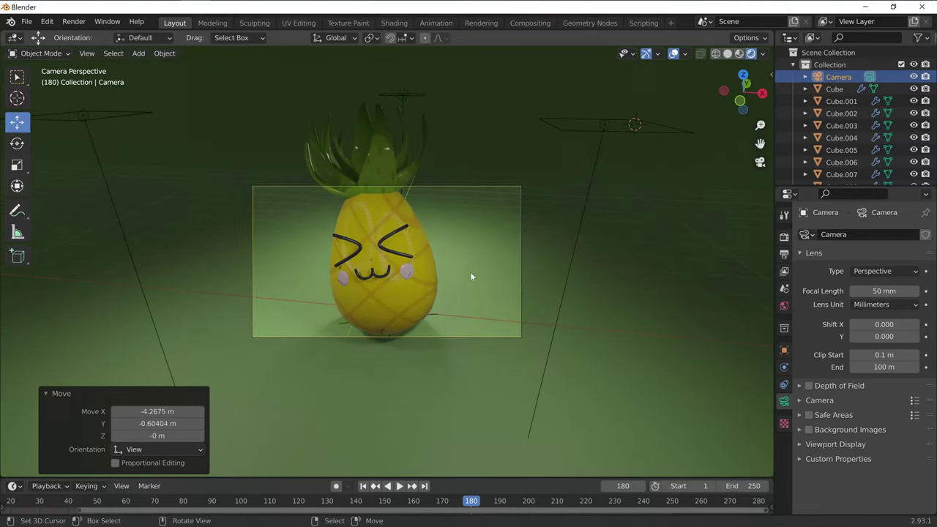
key(z)
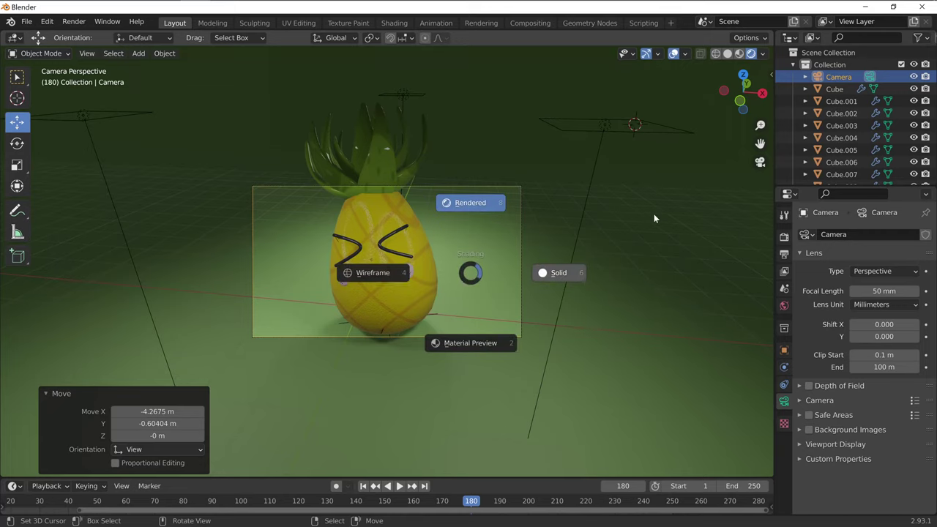
click(649, 217)
click(748, 55)
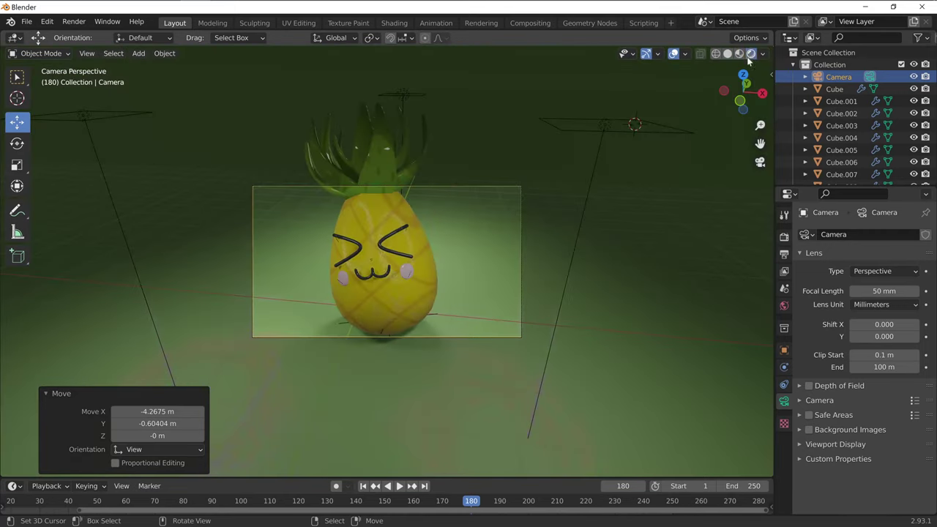
key(r)
key(y)
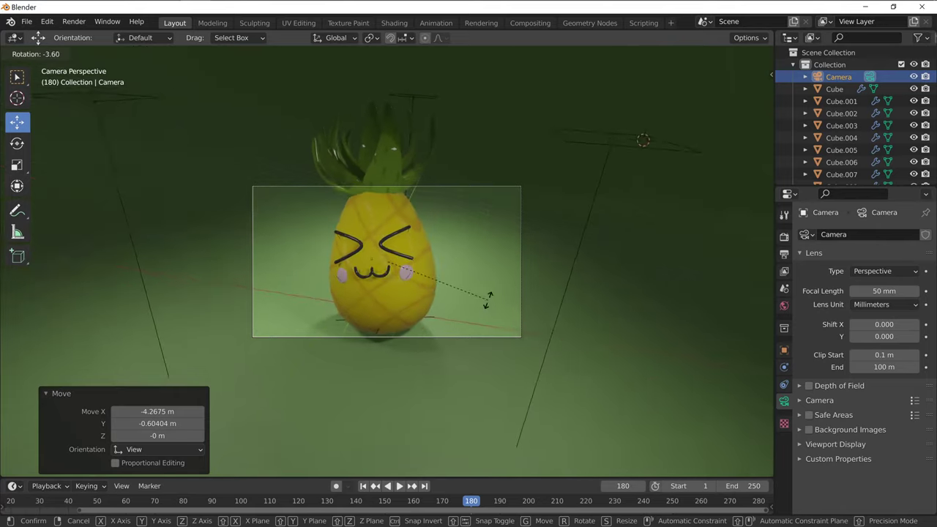
key(x)
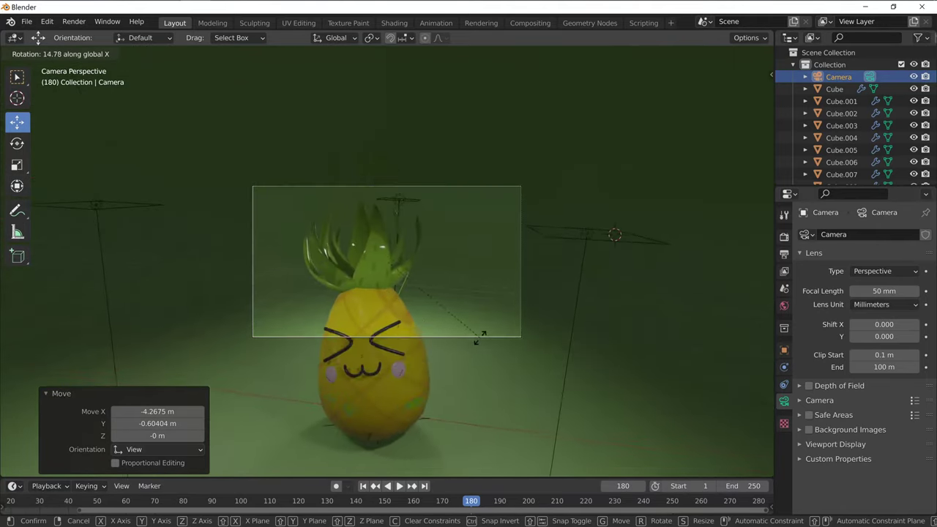
click(480, 345)
Step: Pull the camera back 6.58 m along its depth axis and zoom into the camera view
key(g)
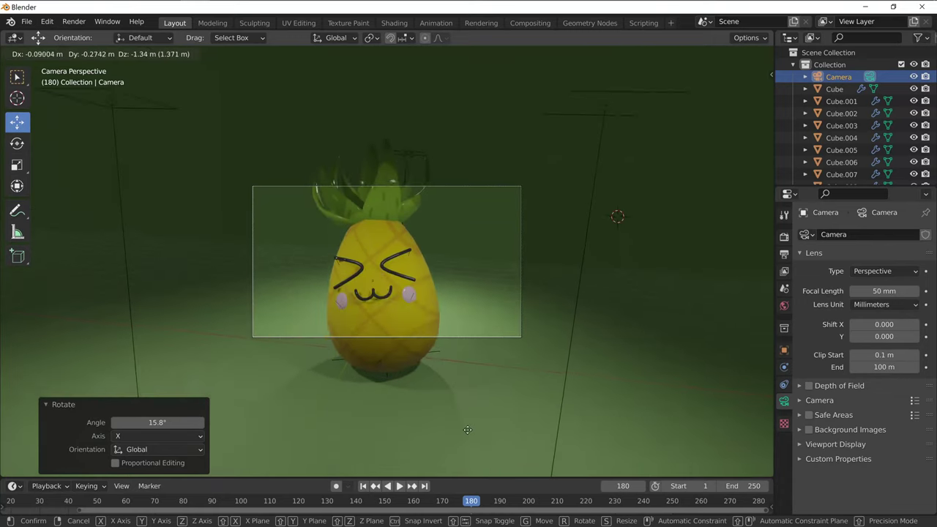
click(462, 473)
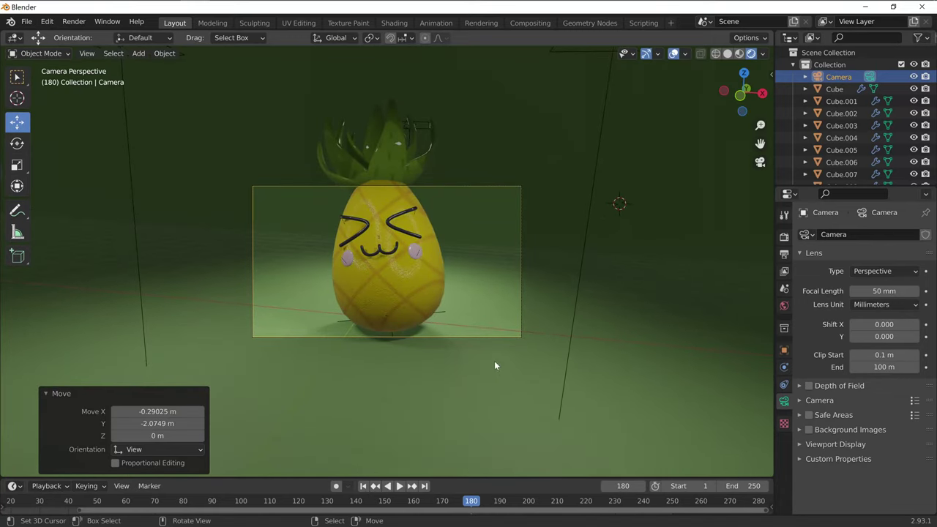
key(g)
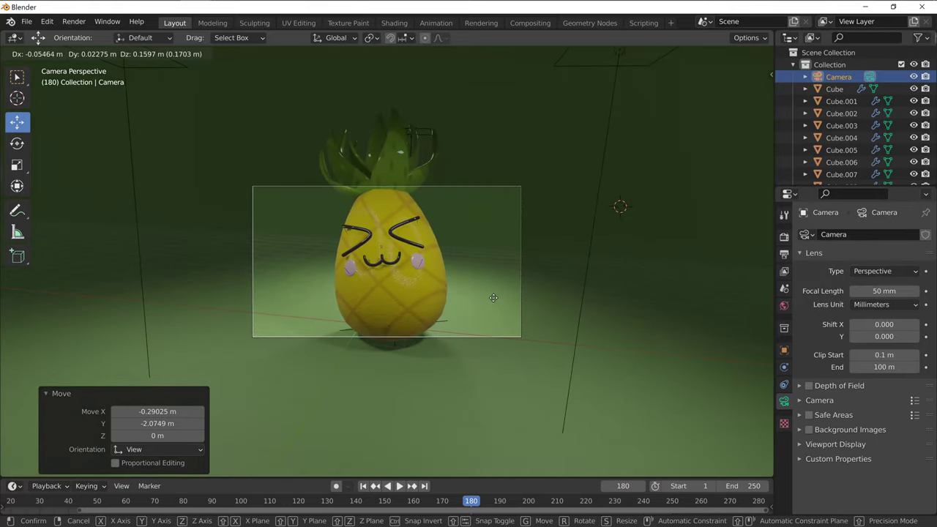
key(z)
key(z)
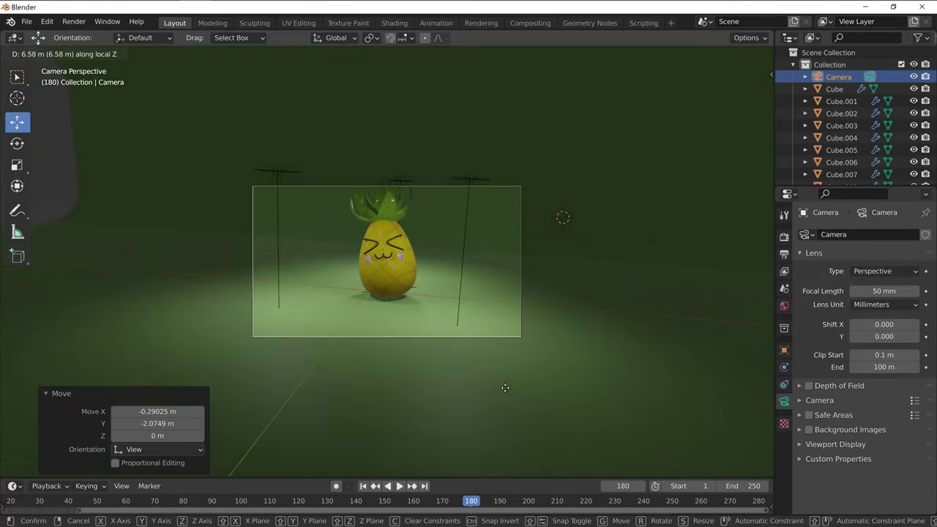
click(504, 390)
key(g)
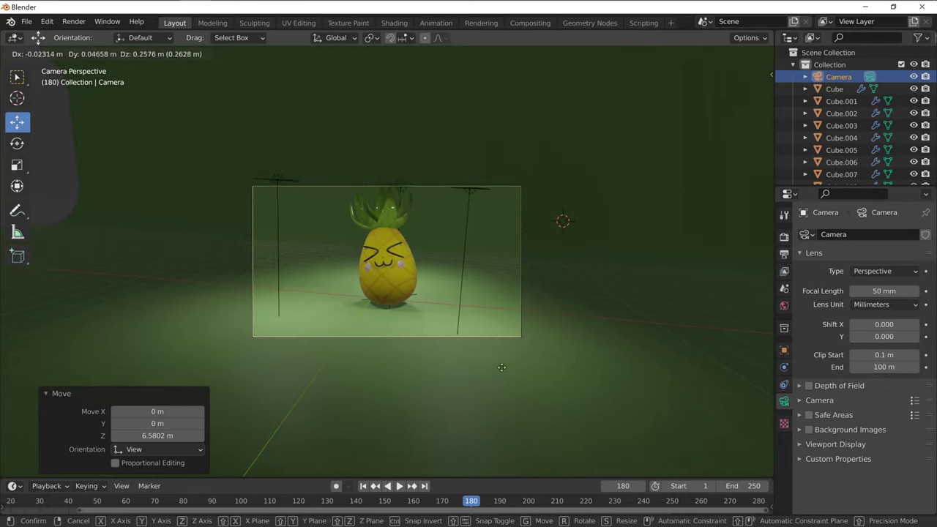
click(497, 347)
key(KP_0)
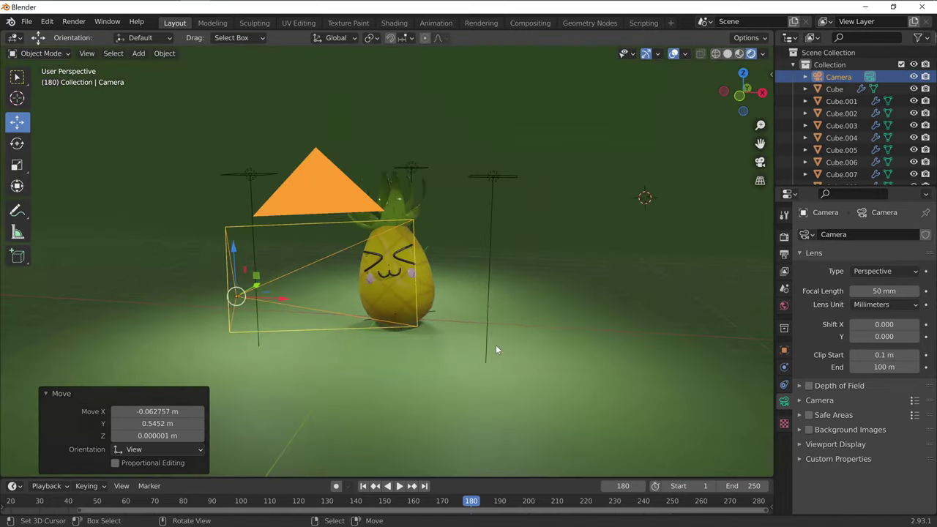
key(KP_0)
scroll(498, 346, up, 2)
scroll(503, 347, up, 3)
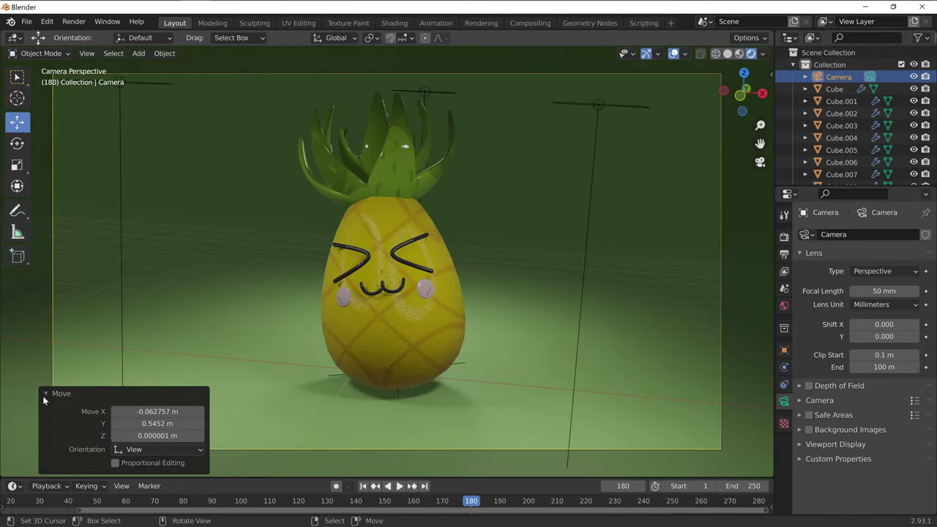
click(43, 394)
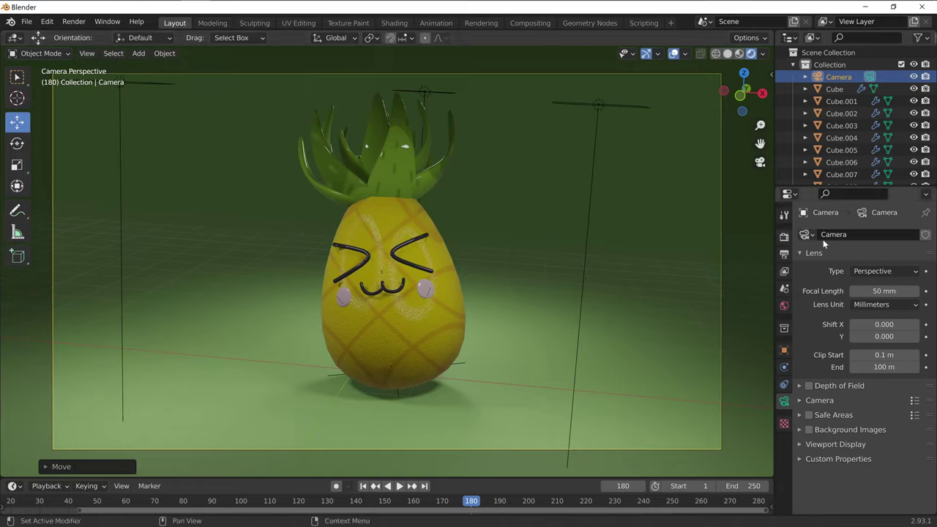
Step: Set the render engine to Cycles and start a Render Image of frame 180
click(784, 236)
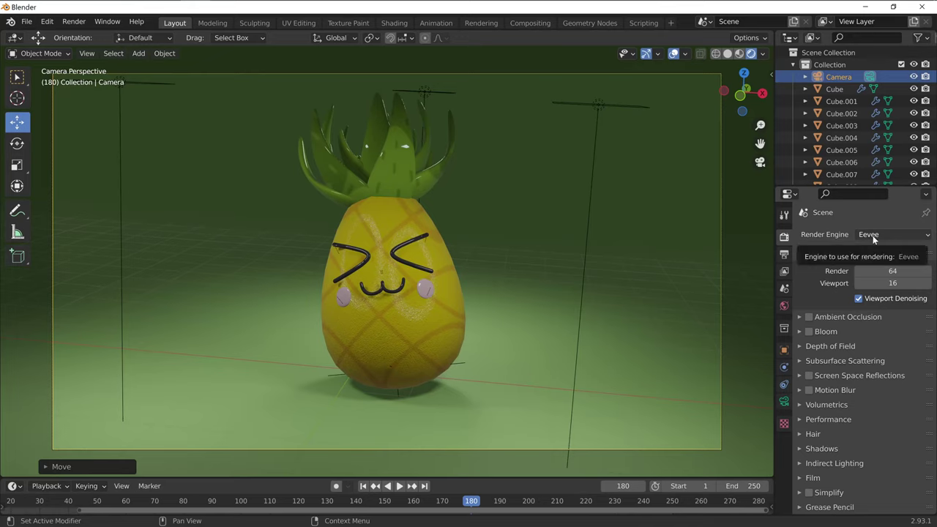
click(872, 236)
click(871, 277)
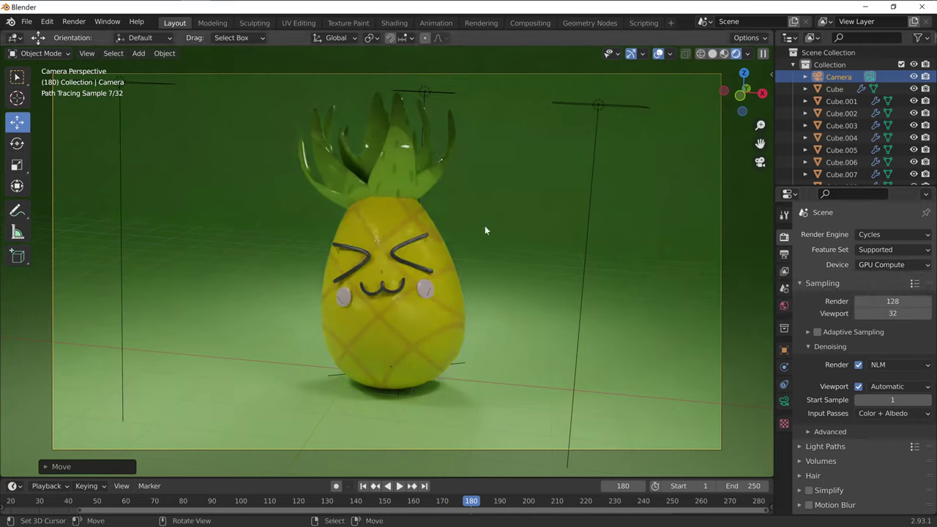
click(74, 21)
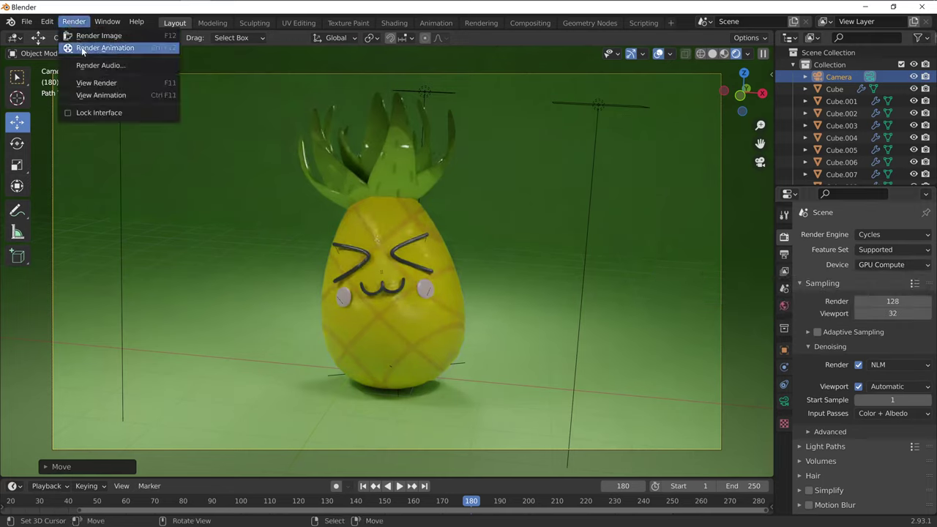
click(88, 36)
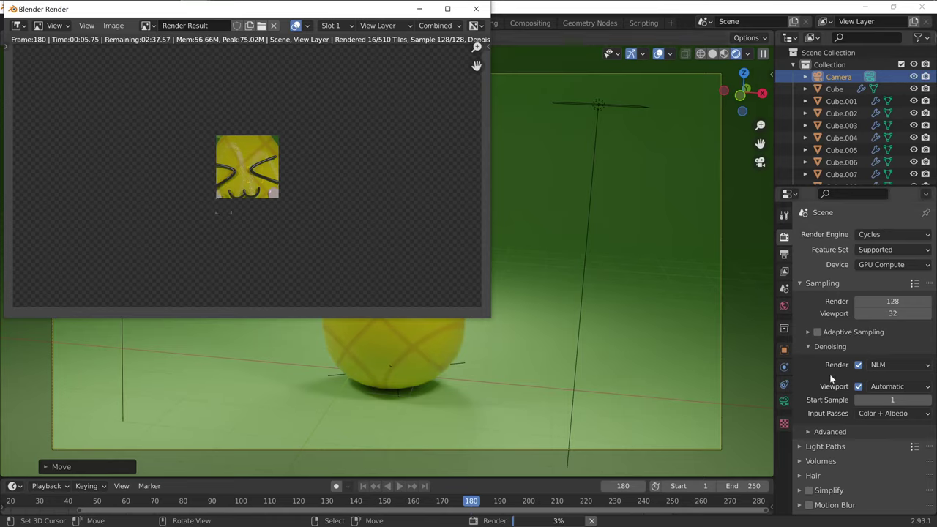
Step: Review the Output Properties, showing 1920×1080 resolution and PNG format, while the render finishes
click(784, 254)
scroll(838, 362, down, 2)
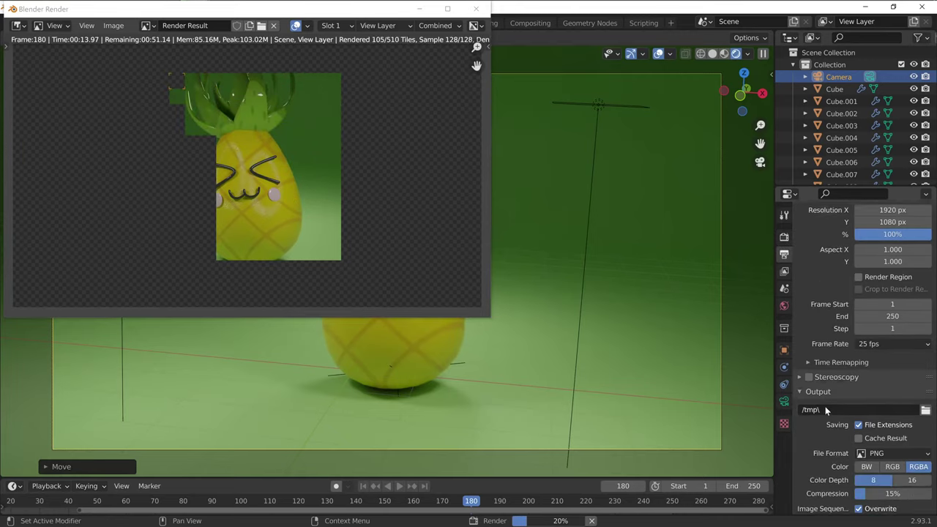
scroll(850, 373, down, 2)
scroll(879, 376, up, 1)
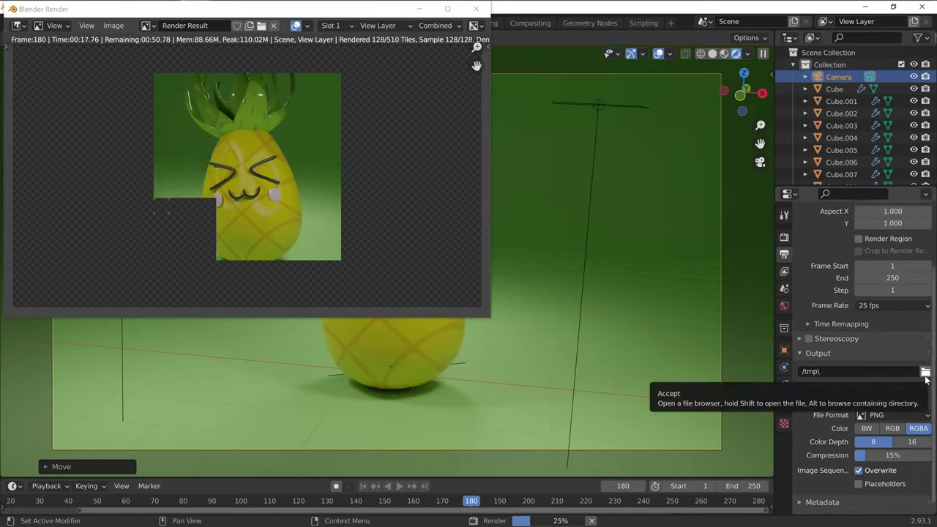
scroll(890, 381, up, 2)
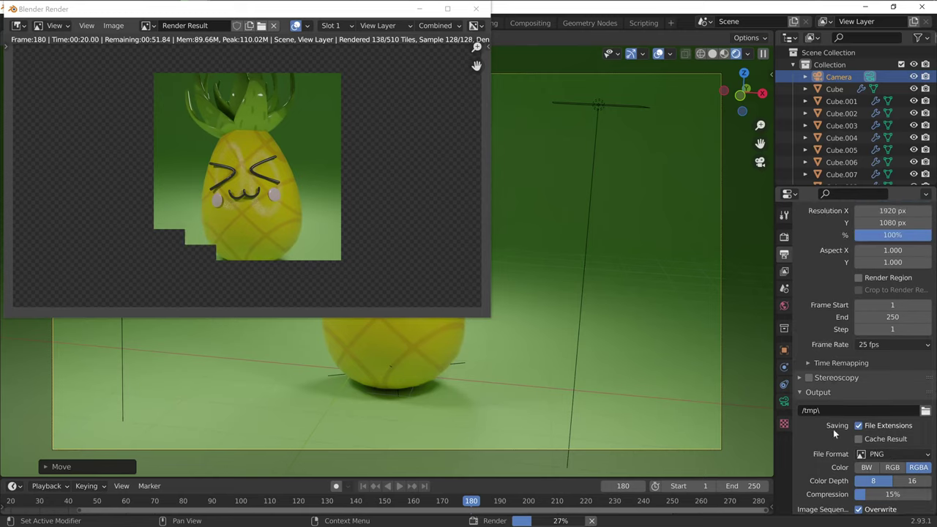
scroll(893, 329, up, 3)
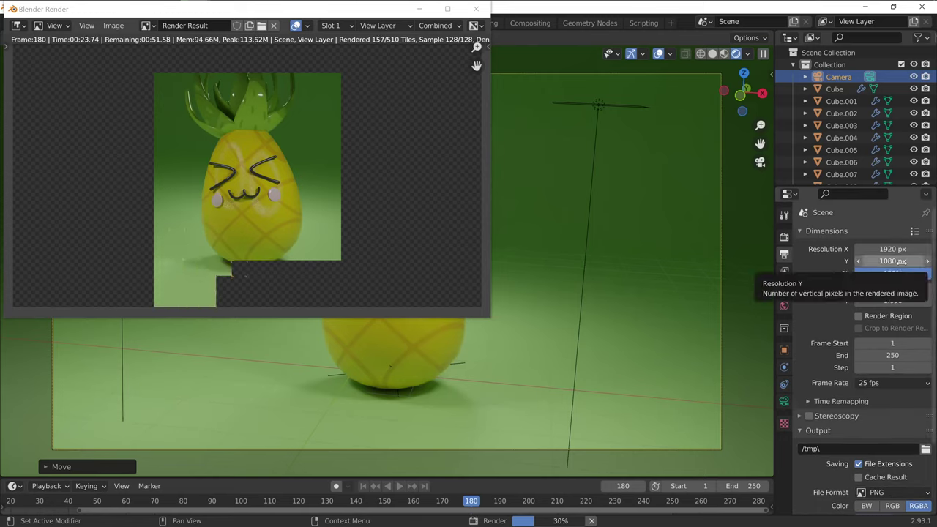
scroll(827, 424, down, 2)
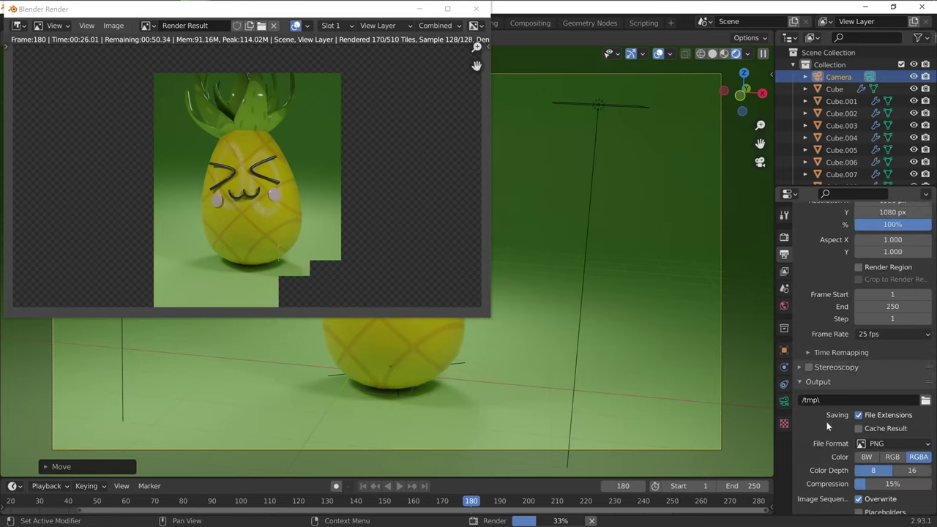
scroll(827, 424, down, 2)
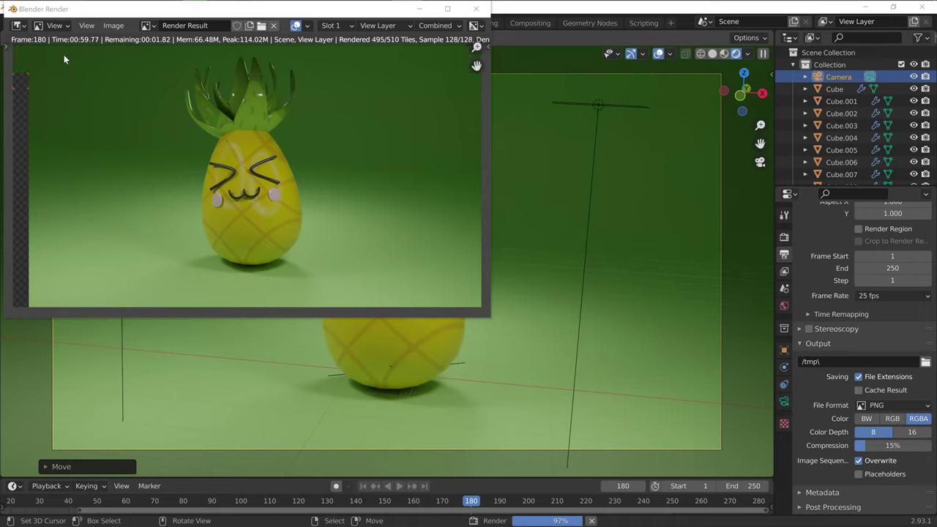
Step: Save the finished render as piña.png in the Desktop's tuto piña folder
click(112, 28)
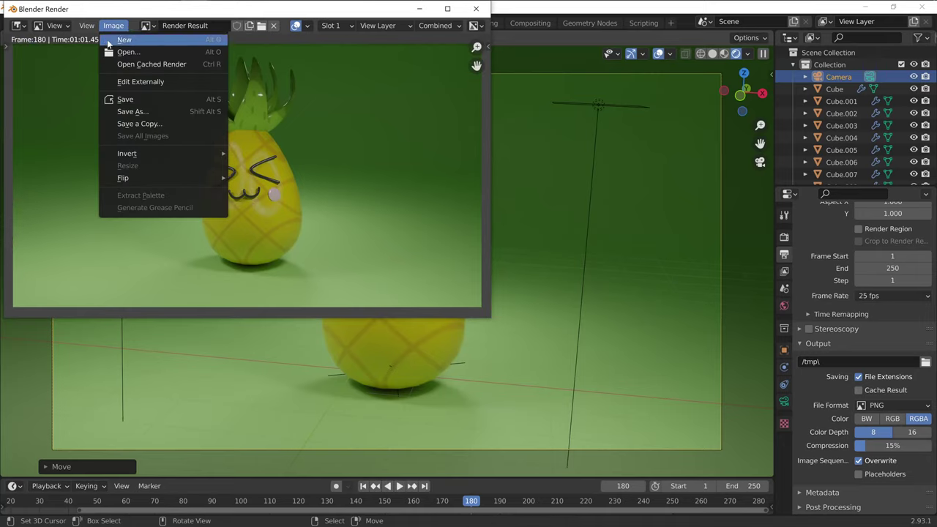
click(156, 99)
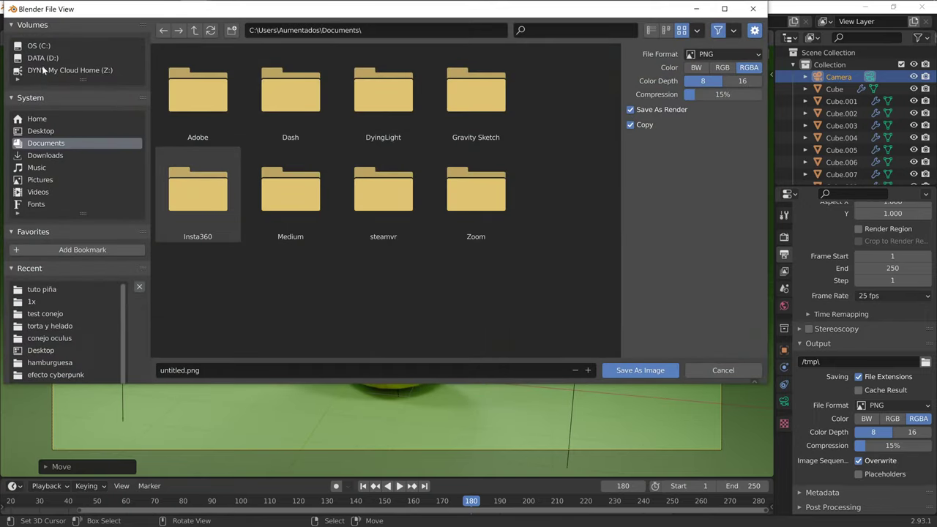
click(46, 131)
scroll(332, 291, down, 2)
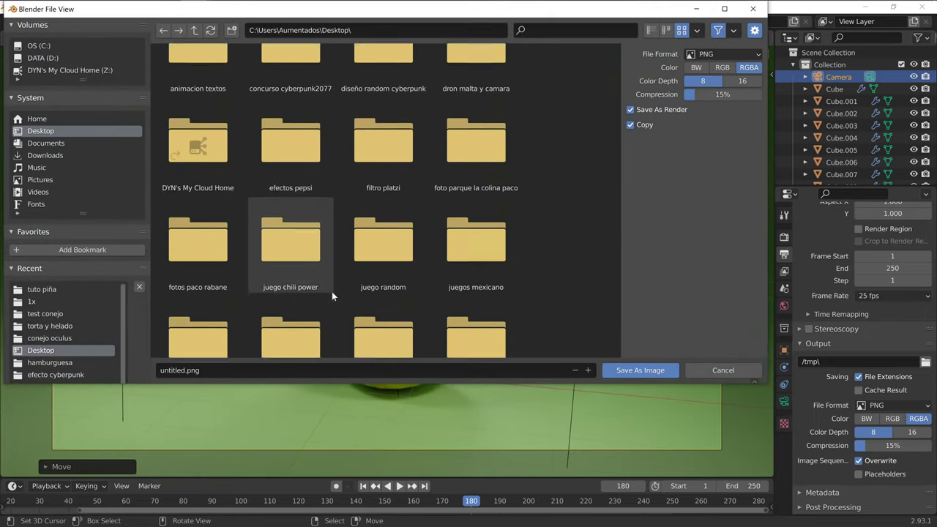
scroll(331, 293, down, 2)
scroll(334, 297, down, 2)
scroll(334, 297, down, 2)
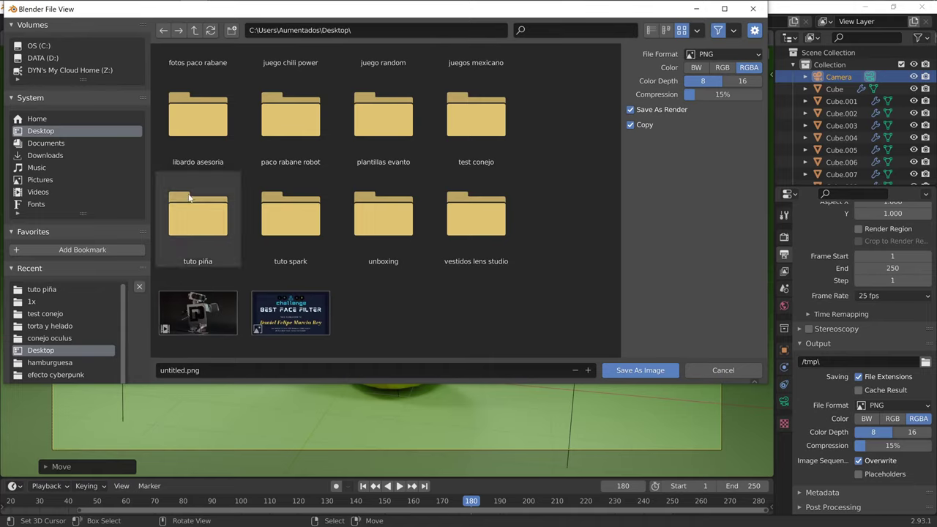
click(216, 232)
double_click(216, 232)
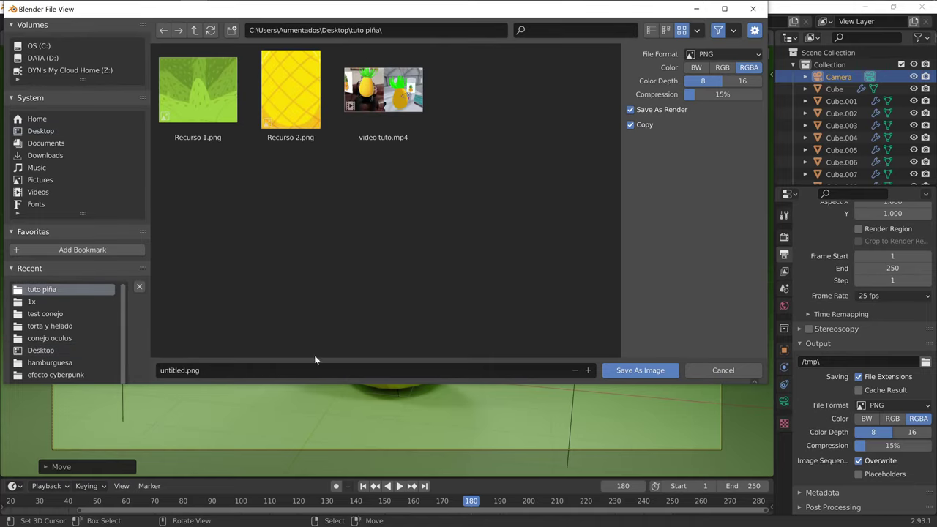
click(243, 372)
text(piña)
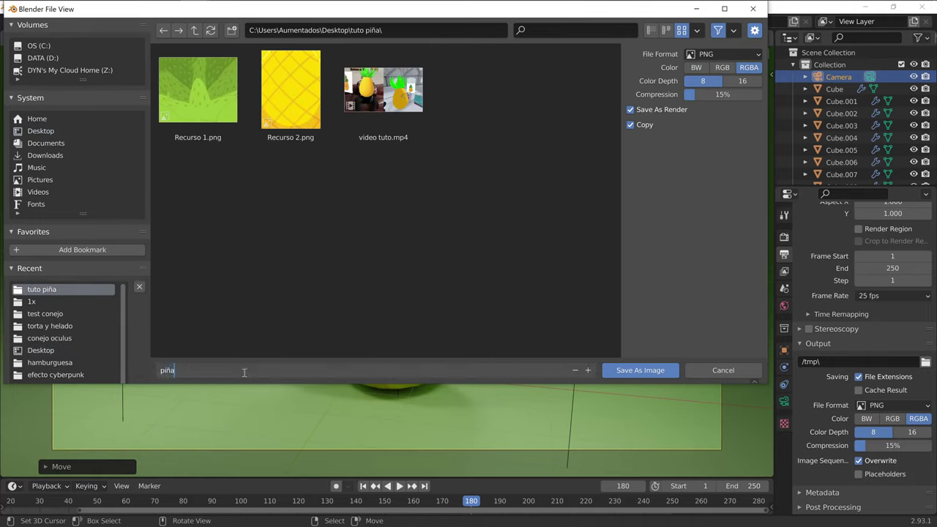
key(Return)
click(641, 371)
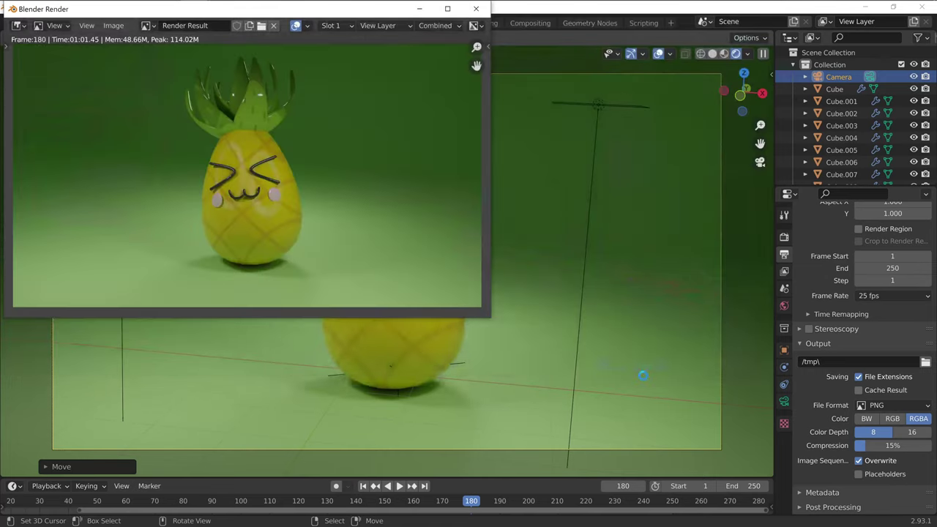
Step: Close the render window and apply a zero-distance Z move to the camera
click(476, 9)
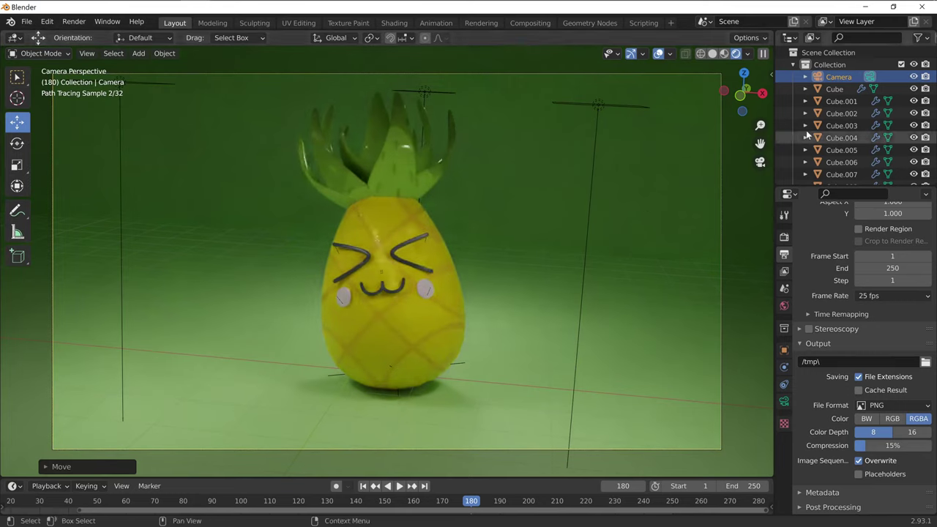
key(g)
key(z)
key(z)
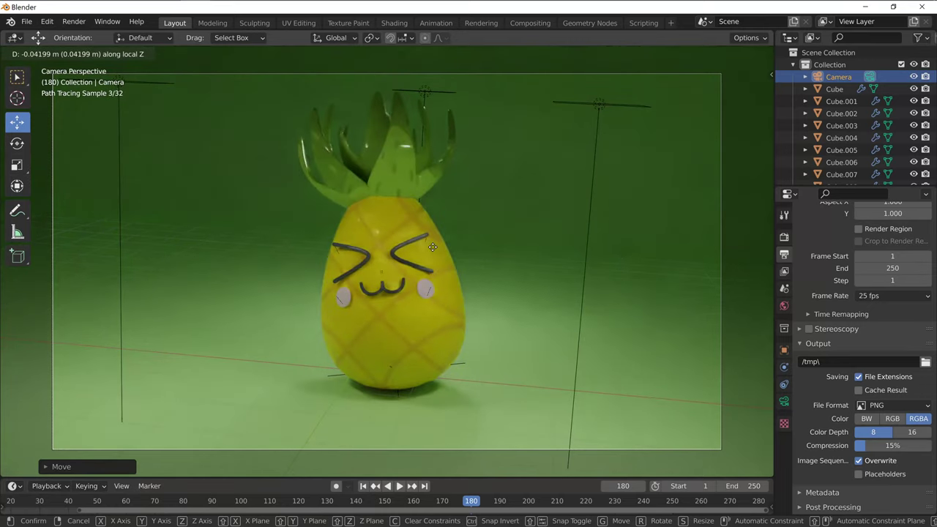
text(0)
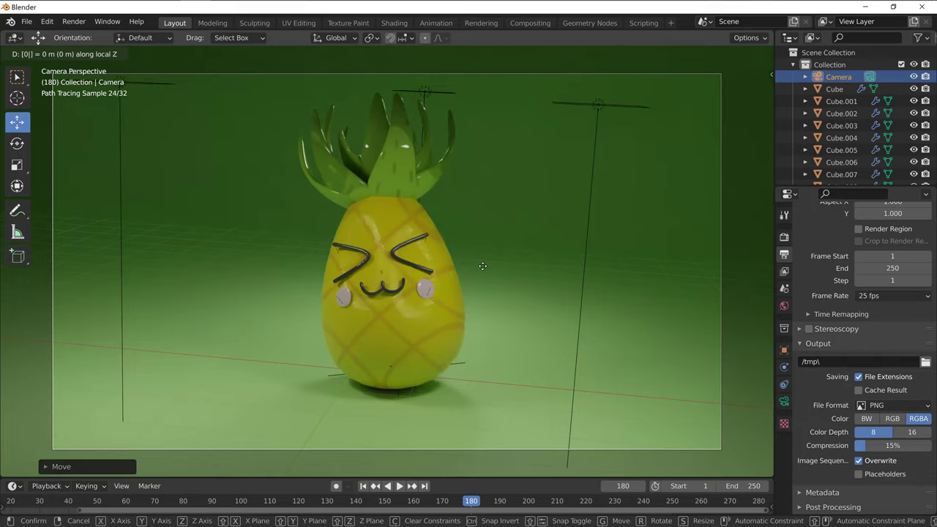
key(Return)
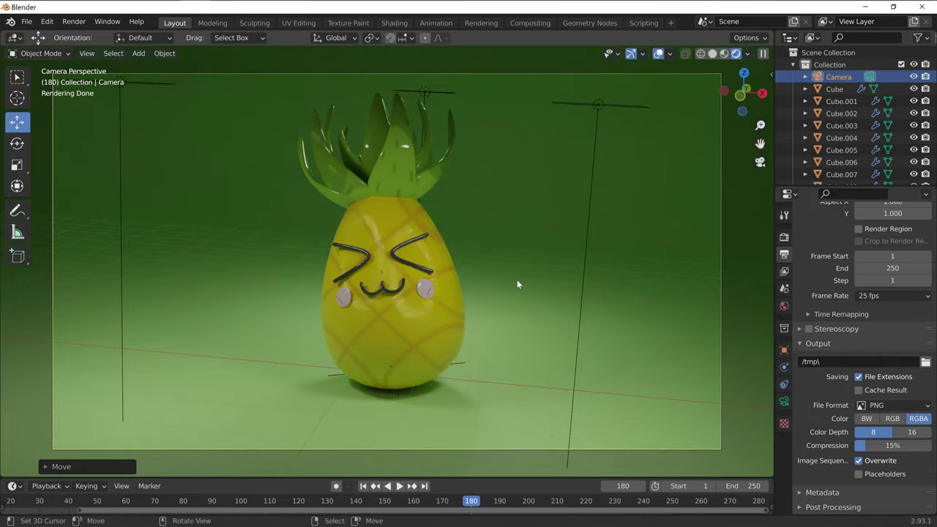
Step: Orbit the view to see beyond the camera and switch to the Animation workspace
scroll(517, 280, down, 2)
middle_drag(634, 264, 604, 277)
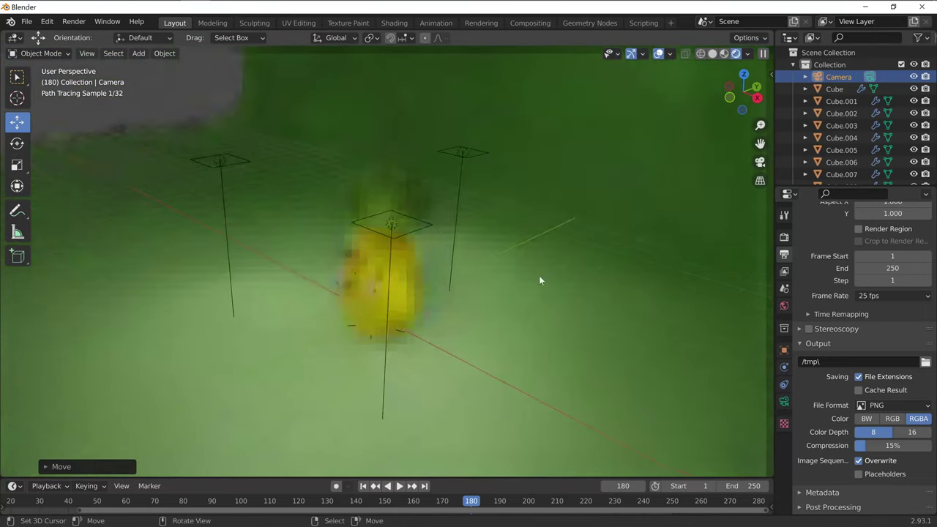
scroll(458, 266, down, 3)
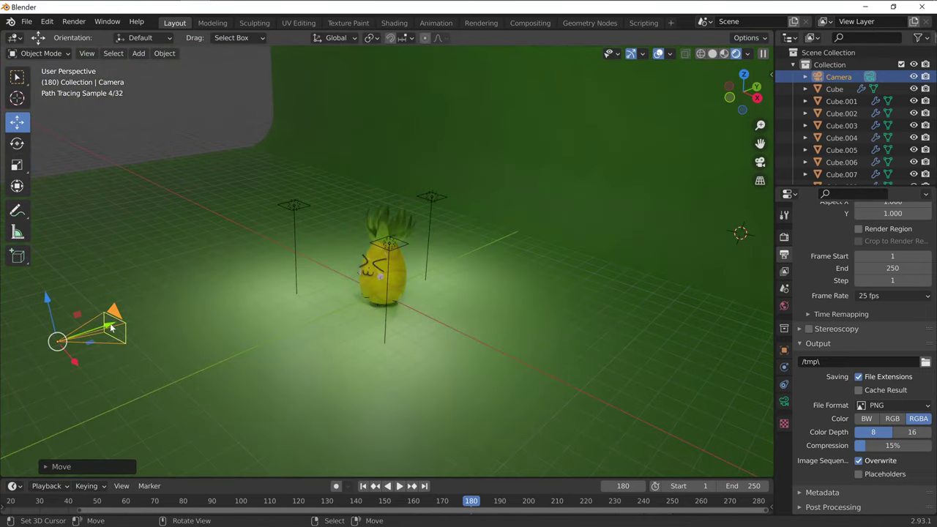
click(436, 23)
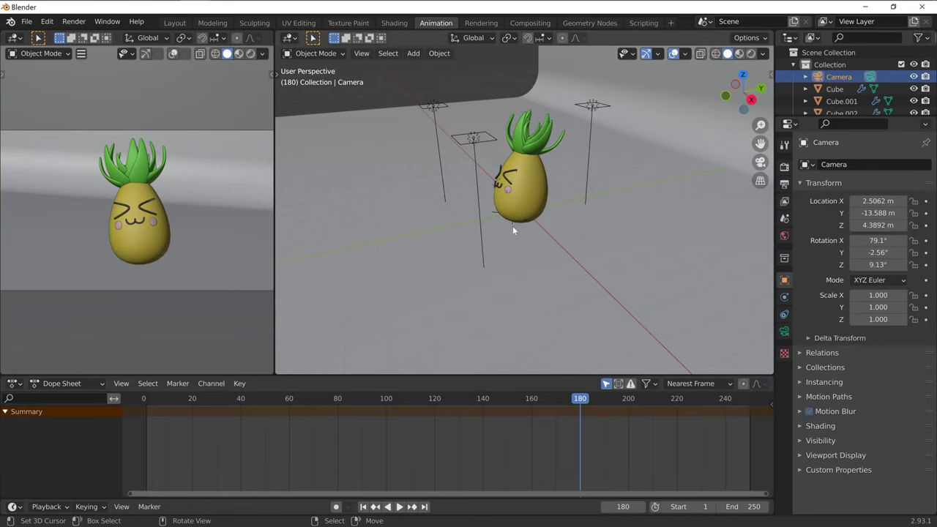
Step: With the Move gizmo, slide the camera toward the pineapple, lowering and shifting it sideways
scroll(476, 245, down, 1)
scroll(435, 259, down, 3)
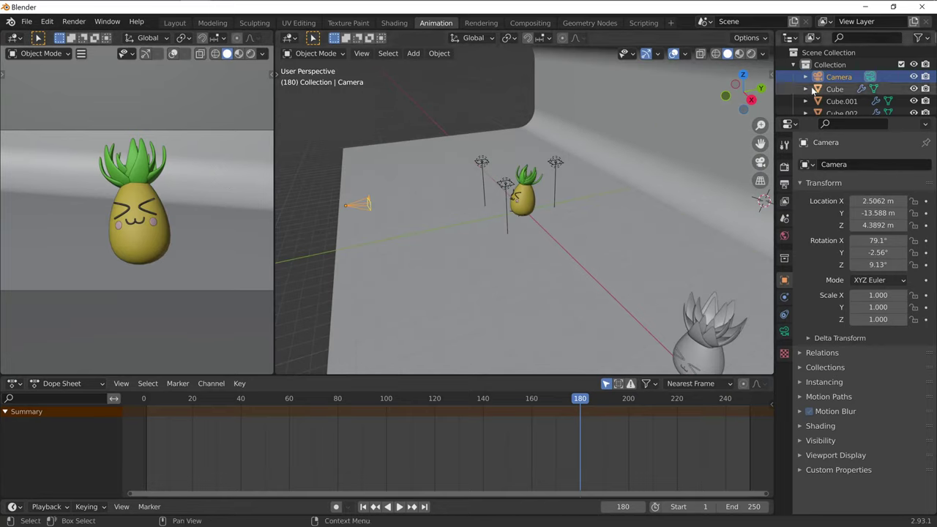
click(277, 74)
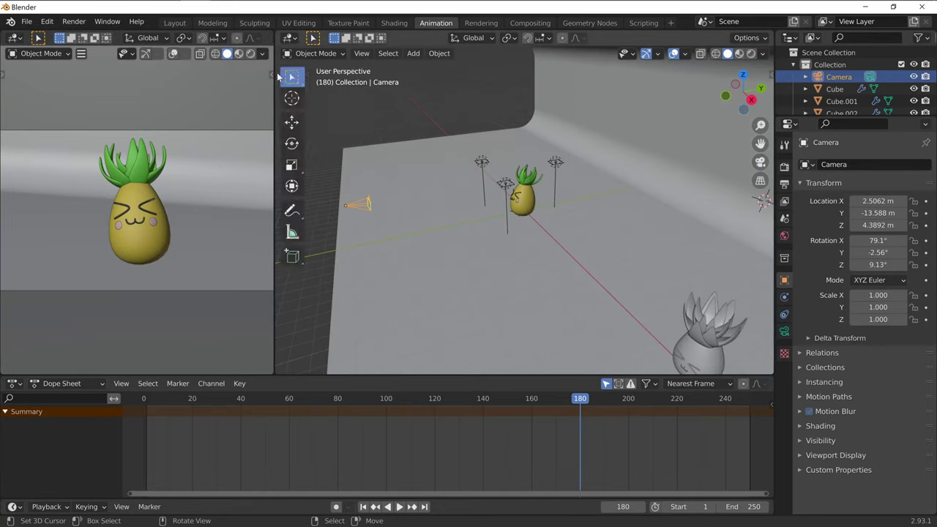
click(292, 121)
drag(402, 197, 475, 173)
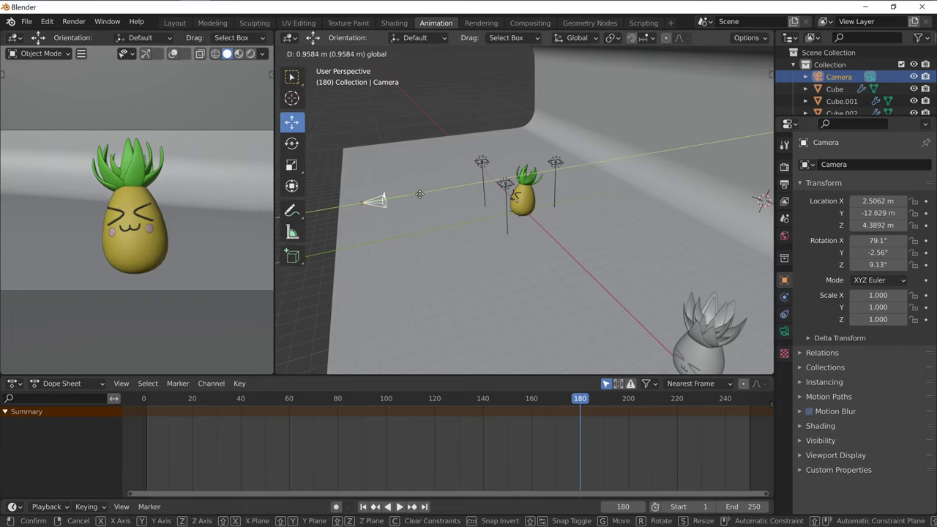
drag(449, 141, 473, 174)
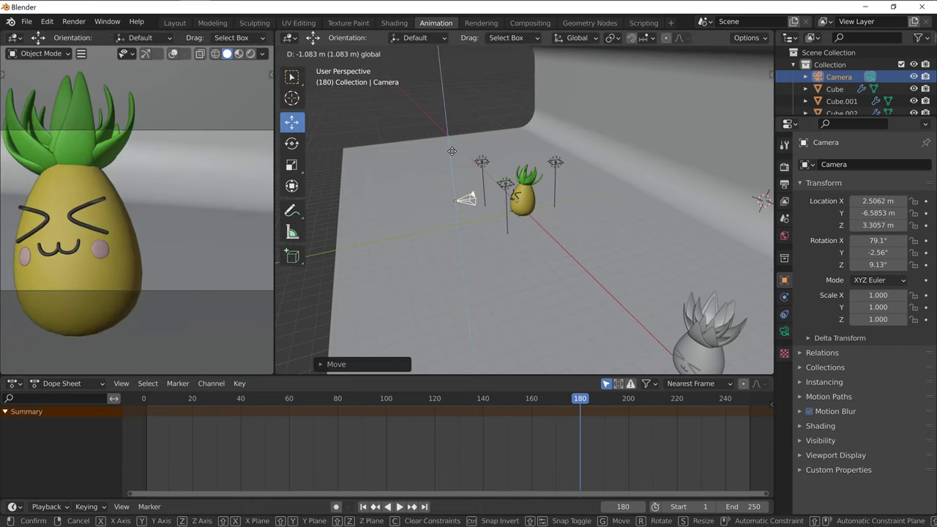
drag(469, 217, 459, 214)
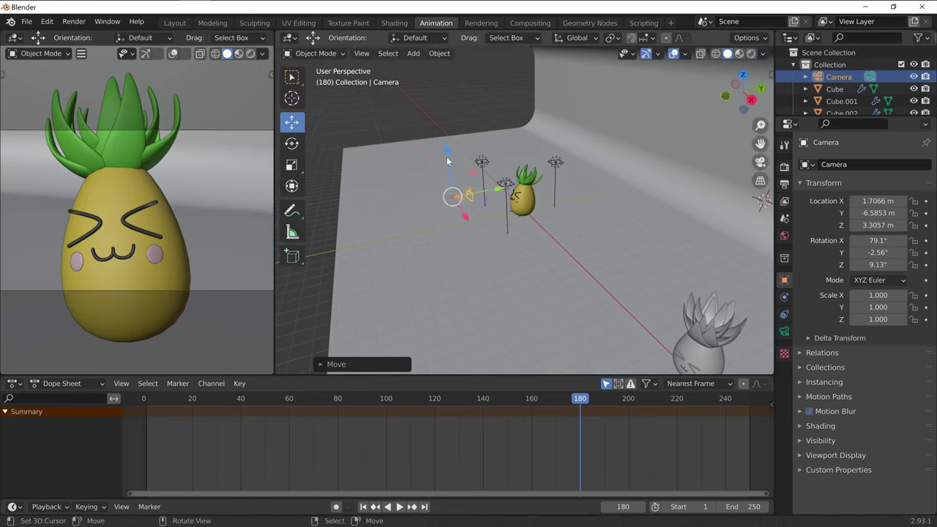
drag(446, 153, 446, 151)
Step: Fine-tune the camera to about 1.5568, -6.8414, 3.2164 m
mouse_move(497, 192)
mouse_down()
mouse_move(460, 180)
mouse_move(444, 157)
mouse_up()
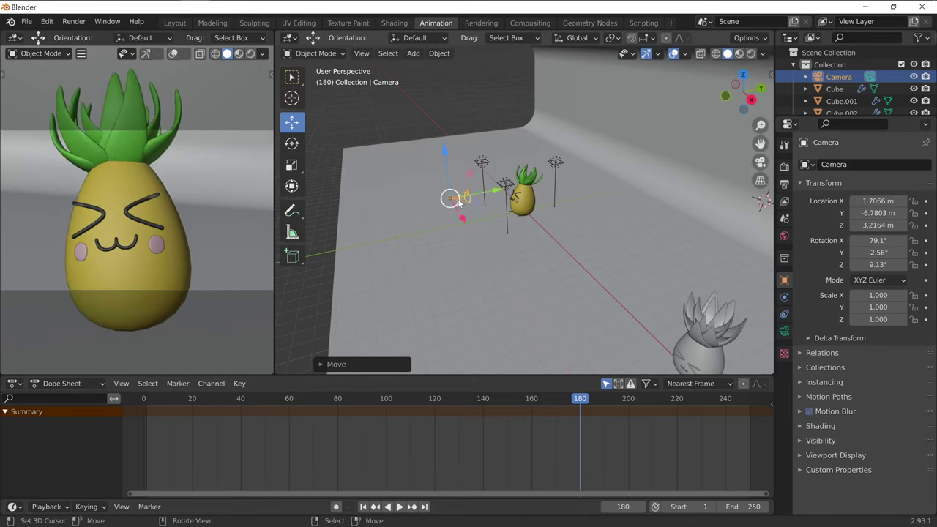
drag(463, 218, 469, 226)
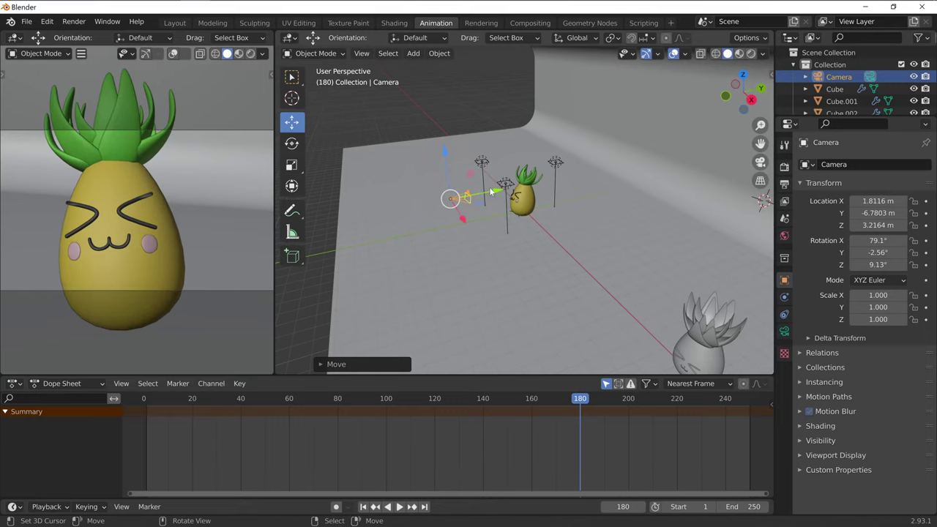
drag(489, 187, 495, 188)
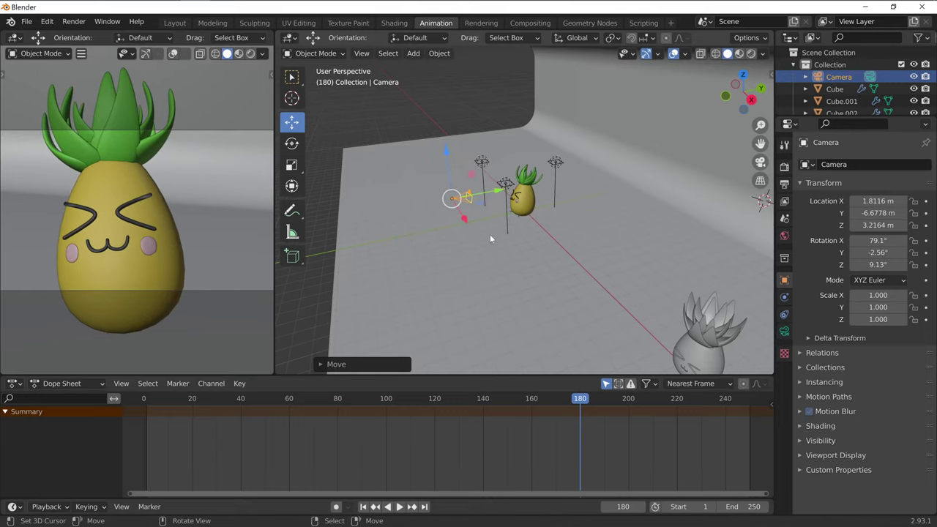
drag(462, 222, 459, 218)
drag(498, 189, 495, 192)
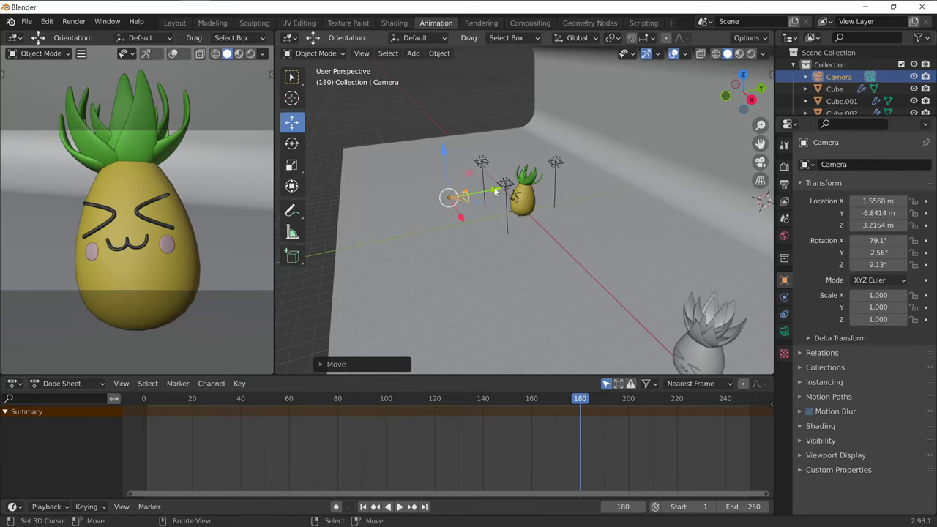
Step: Show the camera preview in Rendered shading and select the area light
click(251, 53)
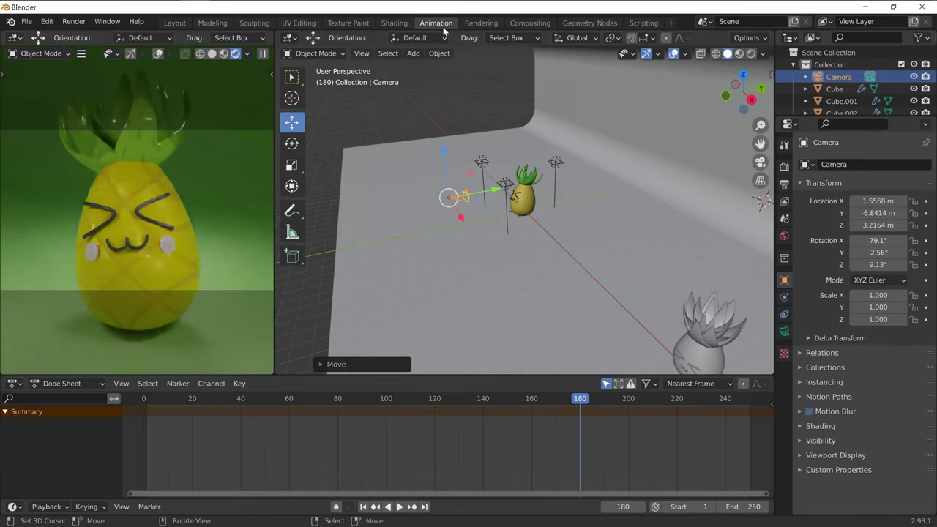
middle_drag(498, 207, 496, 186)
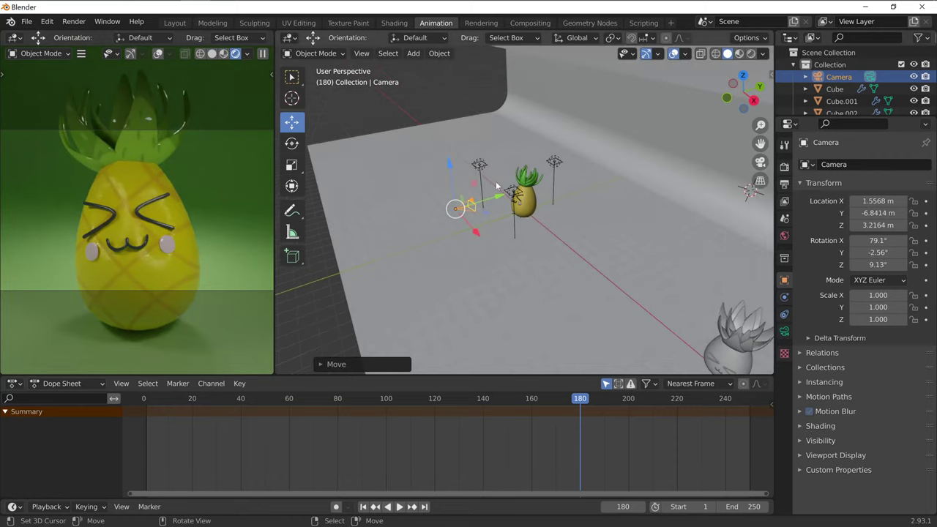
click(477, 166)
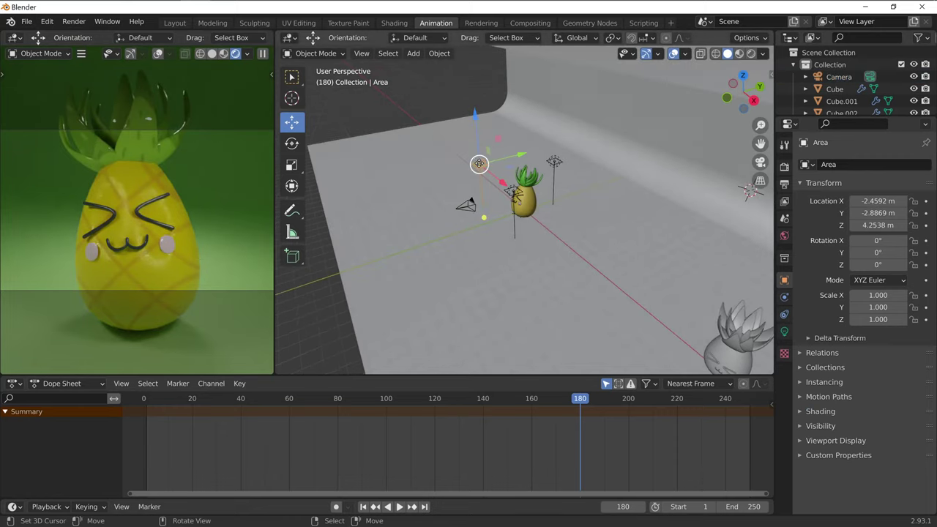
Step: Bring up the area light's settings and widen the rendered camera preview
click(784, 331)
scroll(535, 220, up, 2)
scroll(545, 215, up, 2)
scroll(439, 201, up, 2)
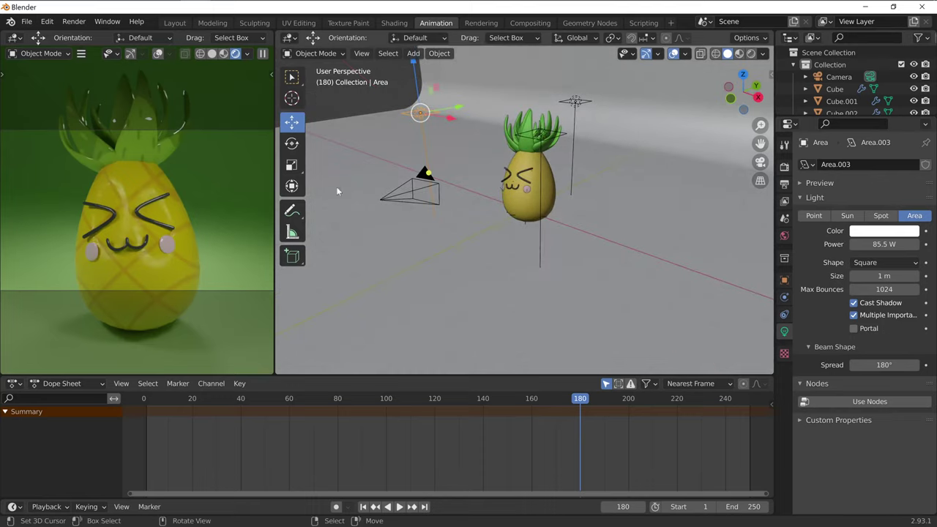
drag(276, 224, 418, 234)
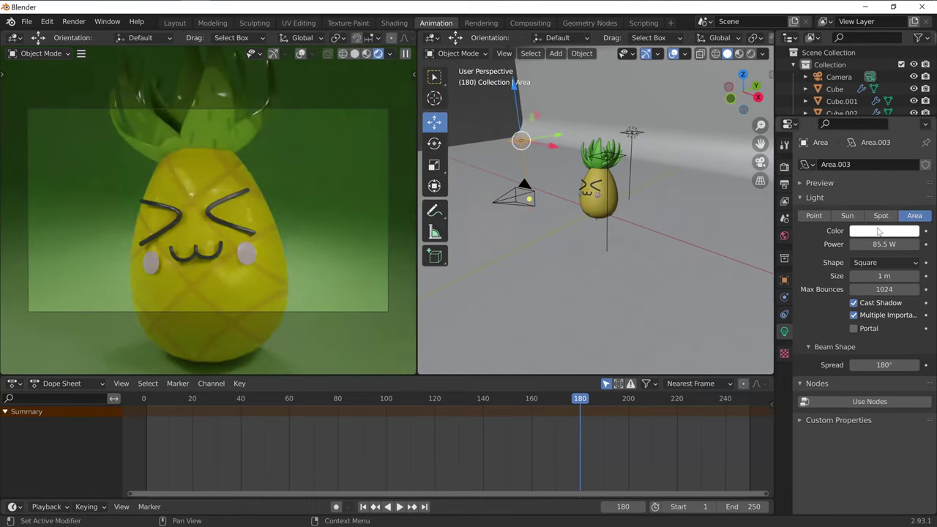
Step: Tint the light pale warm yellow and raise its power from 85.5 W to 119.7 W
click(884, 231)
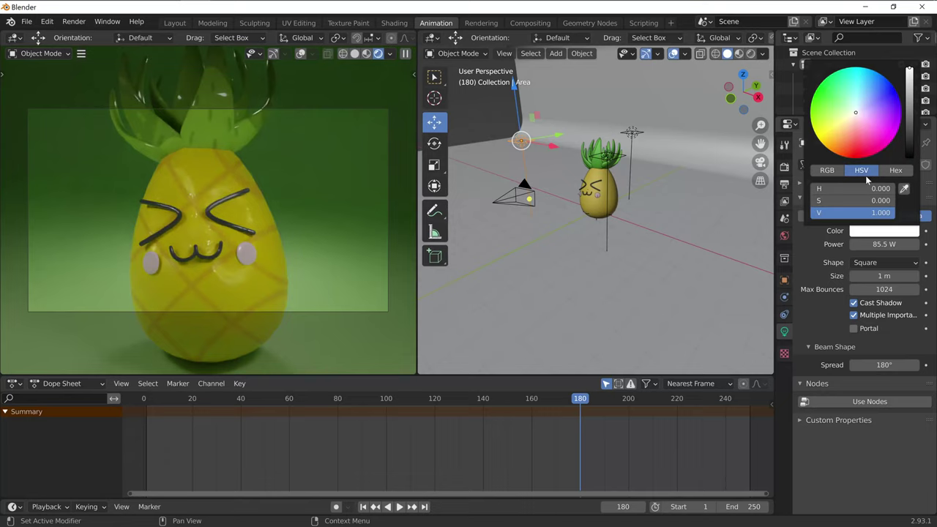
click(849, 128)
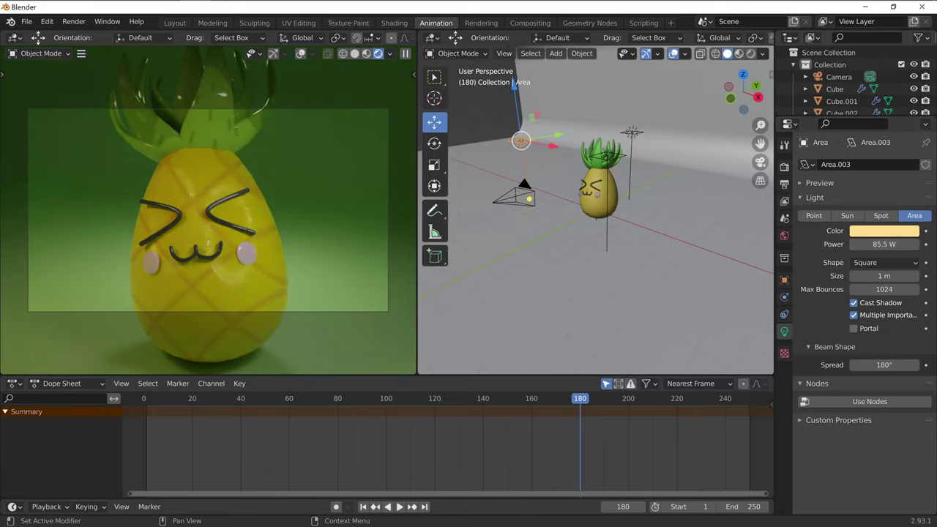
mouse_move(885, 244)
mouse_down()
mouse_move(908, 244)
mouse_move(868, 245)
mouse_up()
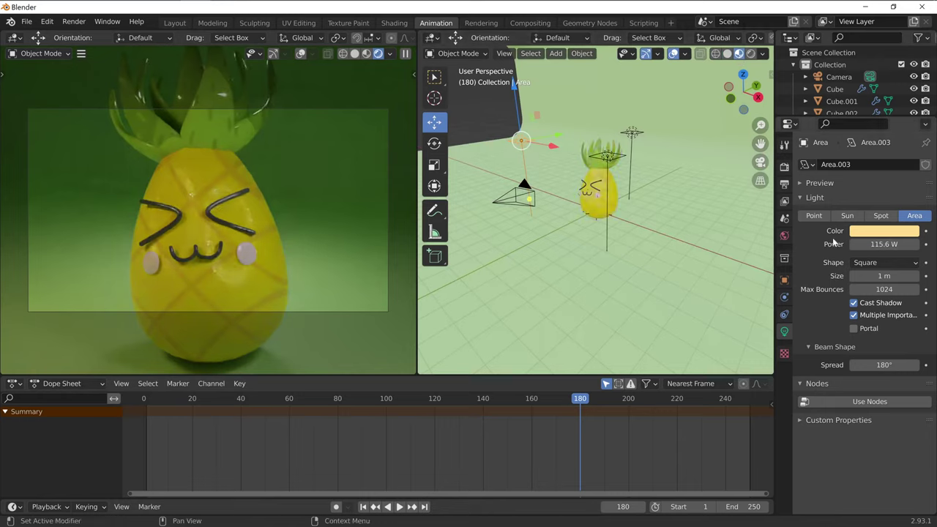
drag(881, 244, 890, 243)
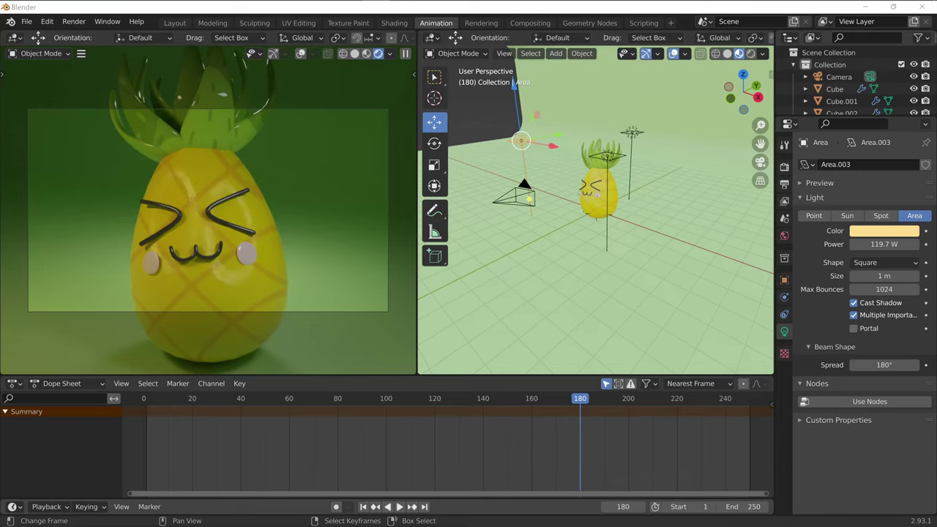
Step: In the maximized browser, page through the frosted cake and strawberry cake slice posts
key(alt+Tab)
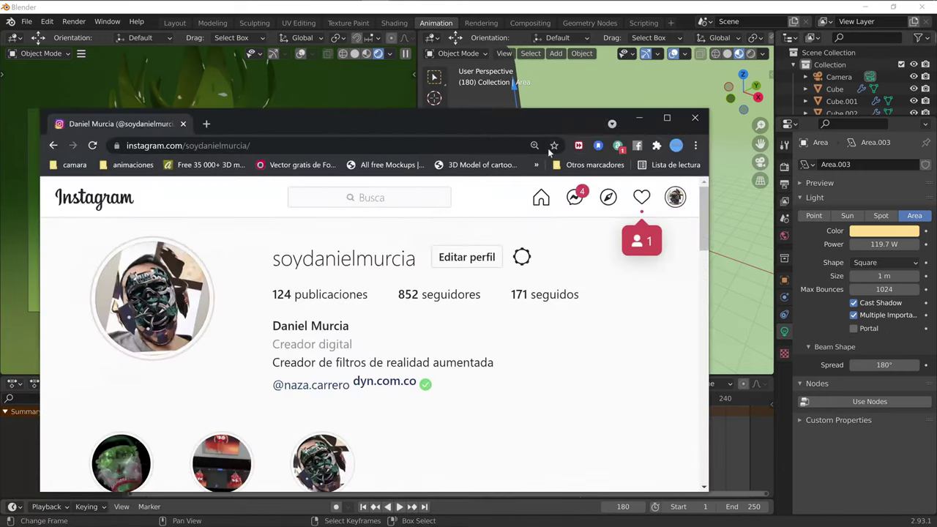
click(667, 118)
scroll(376, 318, down, 3)
scroll(376, 318, down, 4)
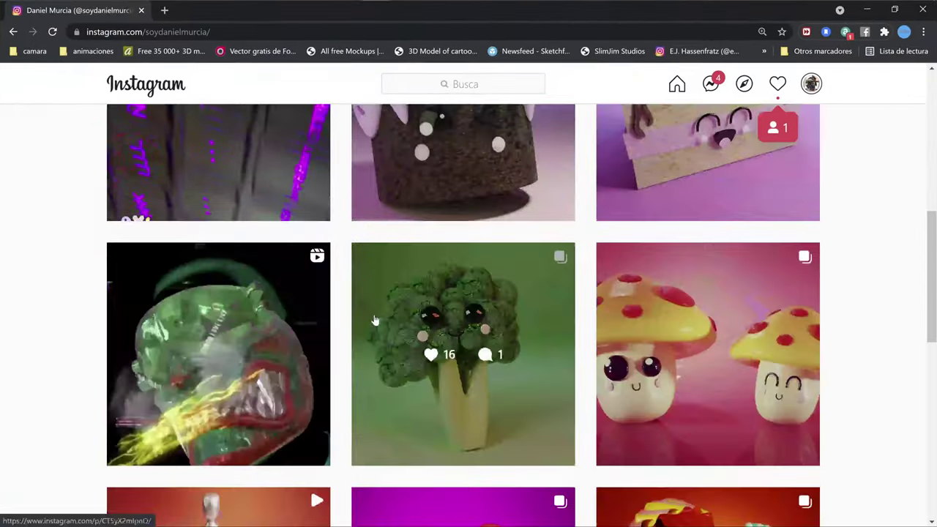
scroll(441, 301, up, 1)
click(441, 301)
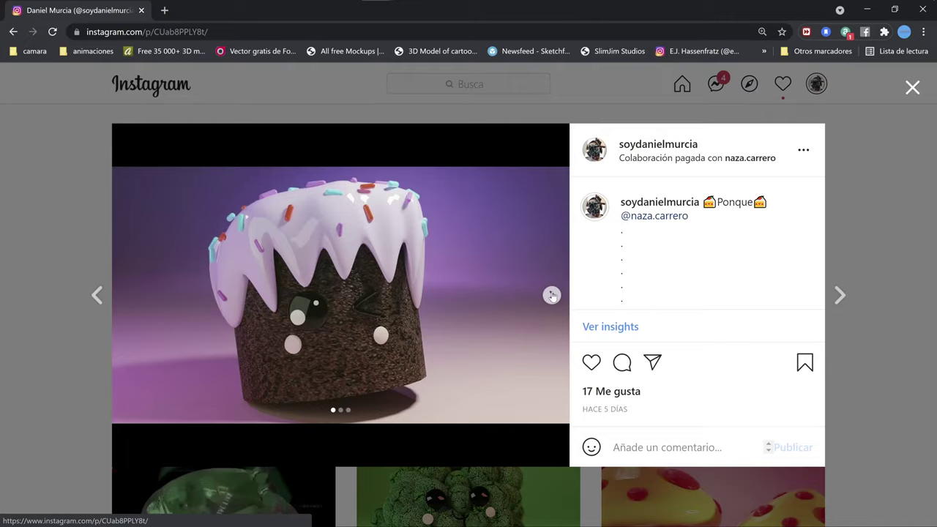
click(552, 295)
click(552, 295)
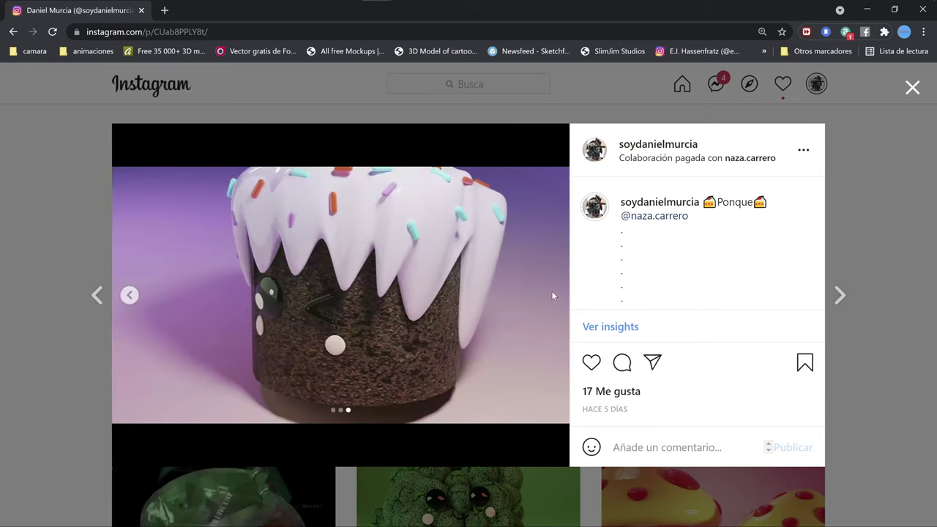
click(840, 294)
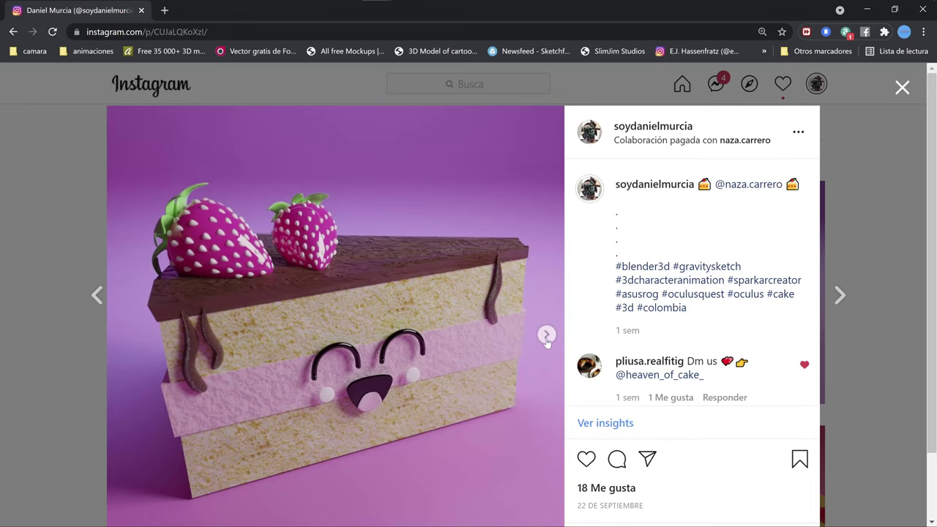
click(546, 338)
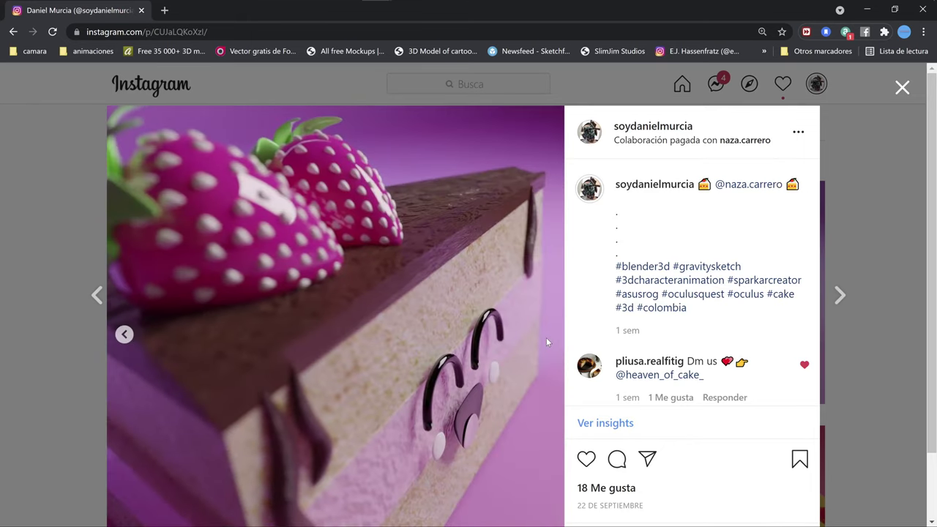
click(902, 89)
Step: View both images of the broccoli post, close it, and scroll back to the profile top
scroll(582, 347, down, 2)
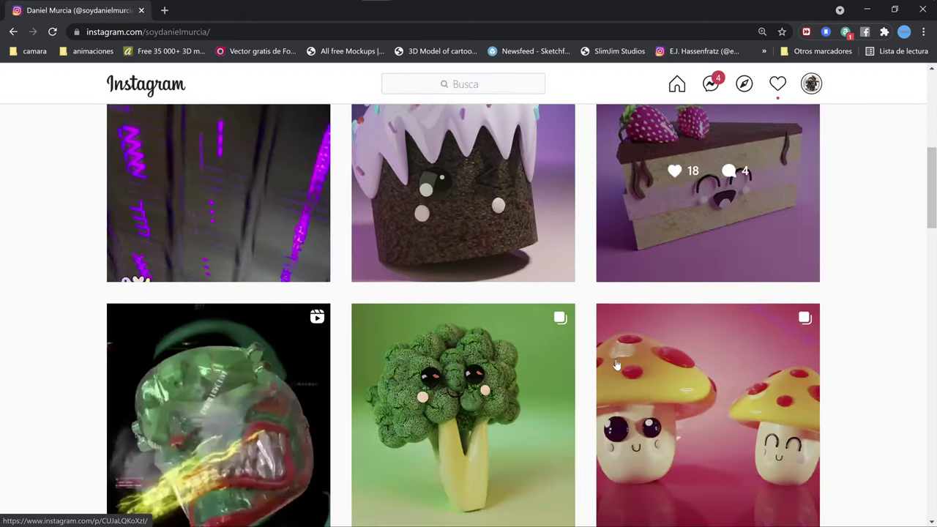
scroll(582, 367, up, 1)
scroll(473, 344, down, 3)
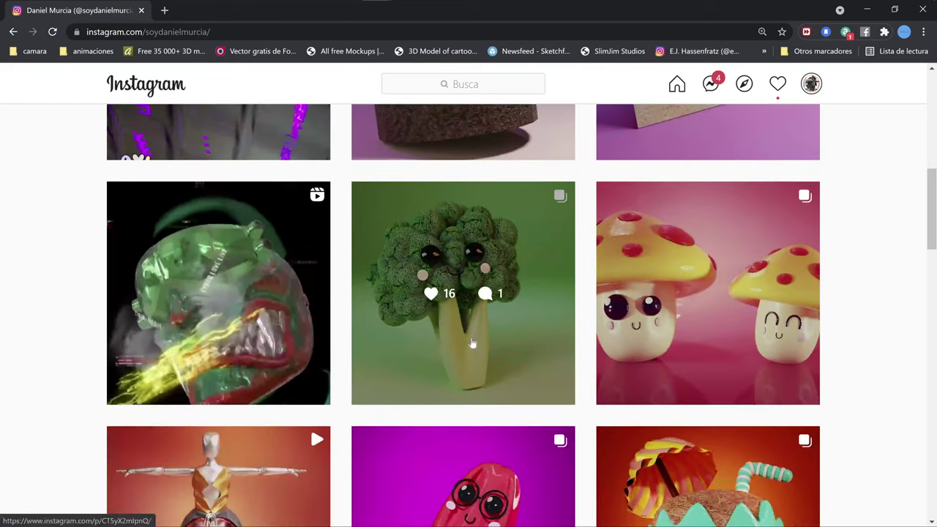
click(461, 233)
scroll(550, 322, down, 1)
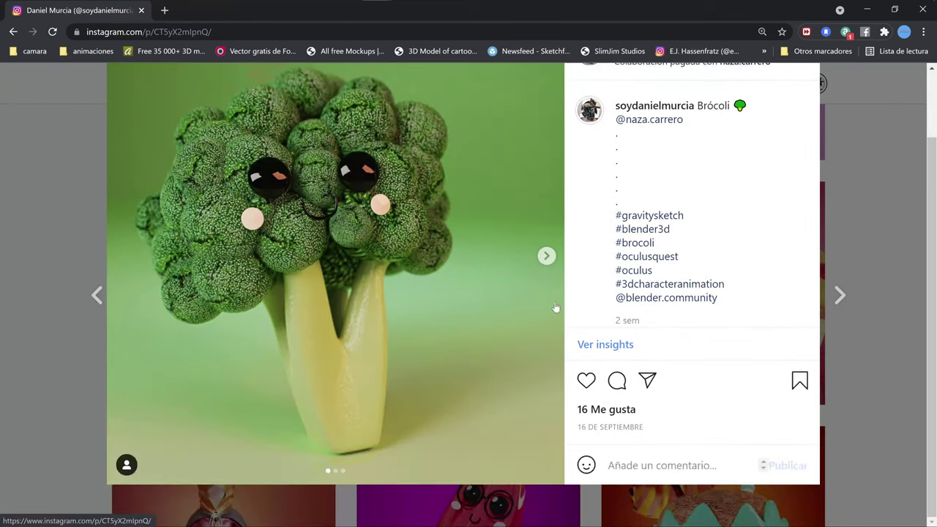
scroll(555, 308, up, 1)
click(546, 317)
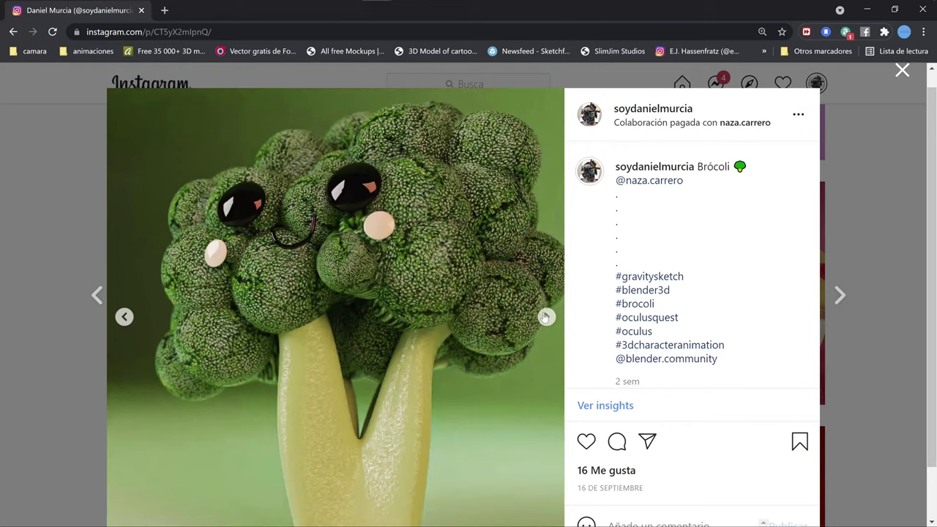
scroll(532, 351, down, 1)
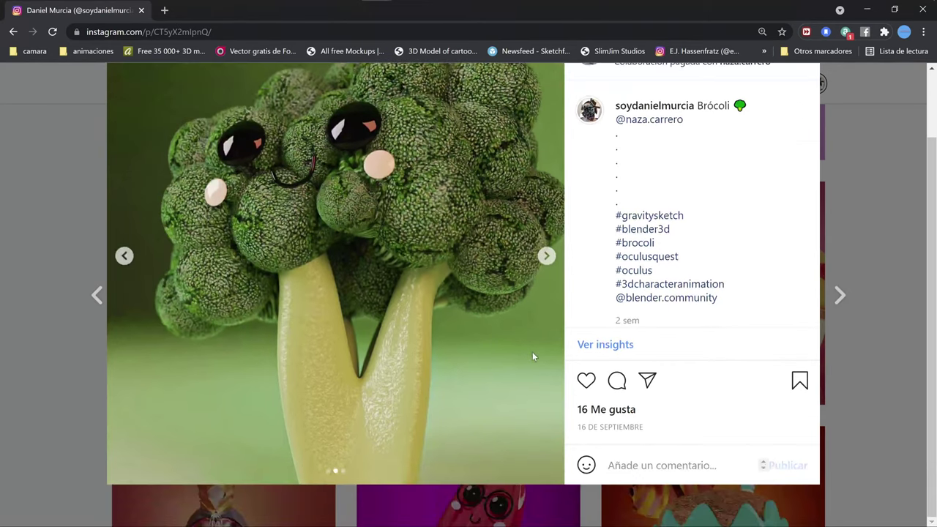
scroll(532, 351, up, 1)
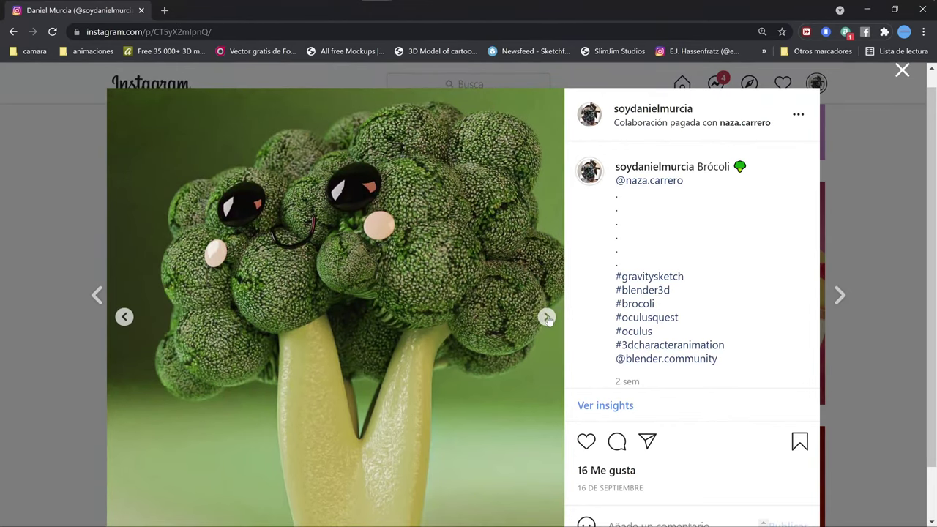
click(881, 81)
scroll(601, 372, up, 5)
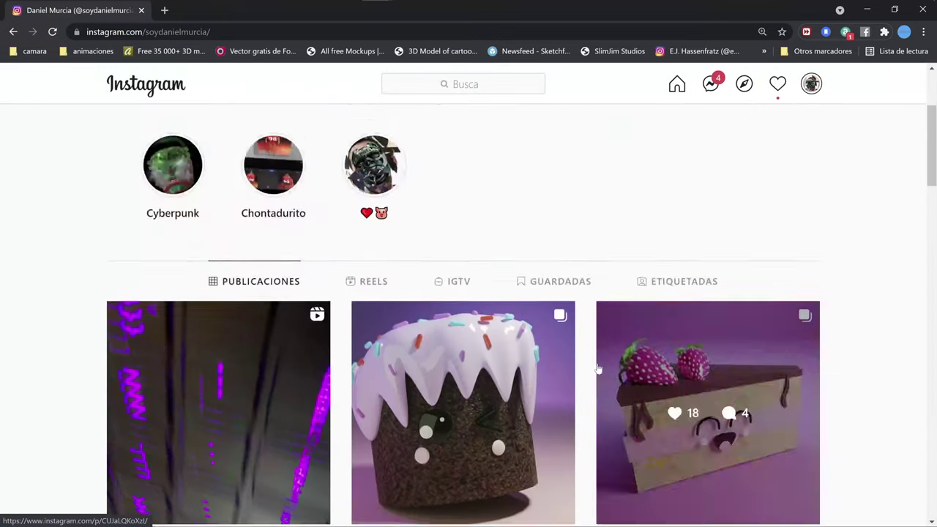
scroll(596, 359, up, 3)
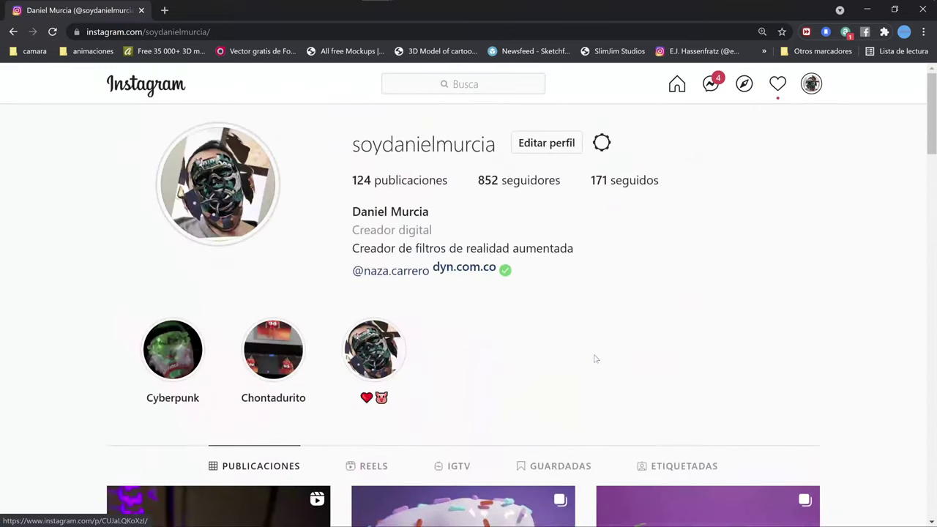
Step: Open the collaborator's Instagram profile from recent searches
click(476, 86)
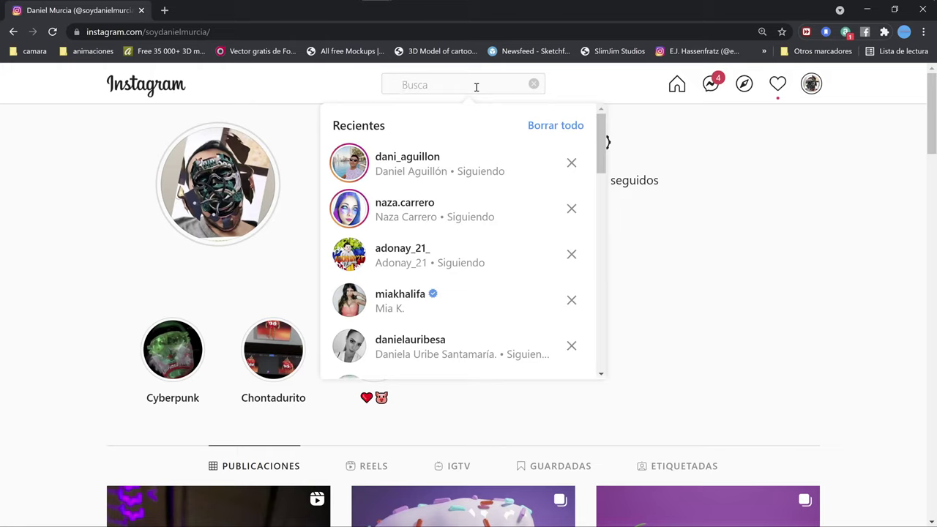
click(450, 212)
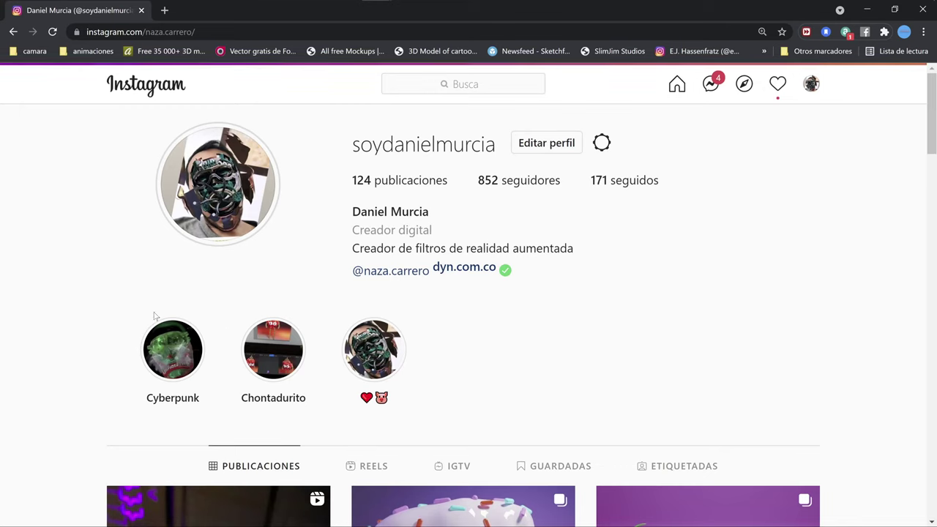
scroll(238, 278, down, 2)
scroll(240, 279, down, 2)
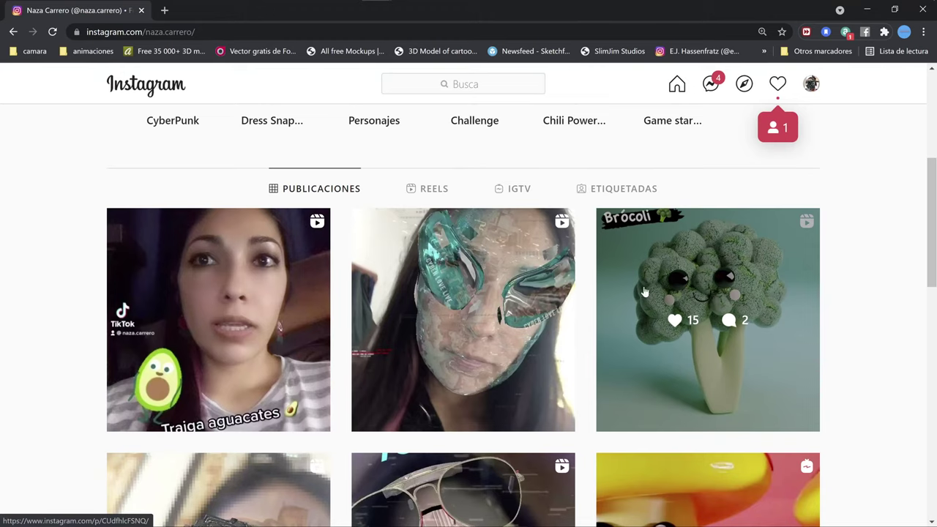
scroll(576, 370, down, 3)
Step: Scroll the profile grid to the cyborg, popsicle and blue coconut character posts
scroll(576, 369, up, 2)
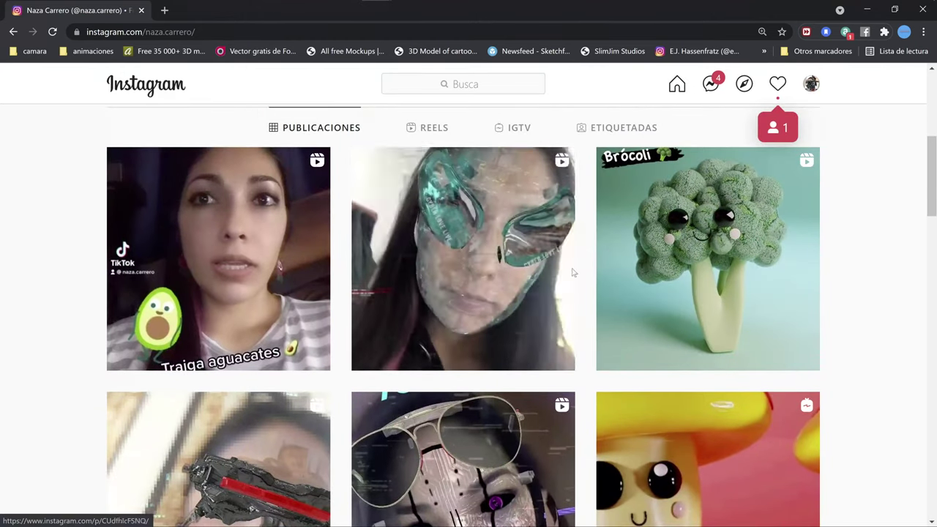
scroll(542, 322, down, 3)
scroll(516, 372, down, 2)
scroll(79, 366, down, 3)
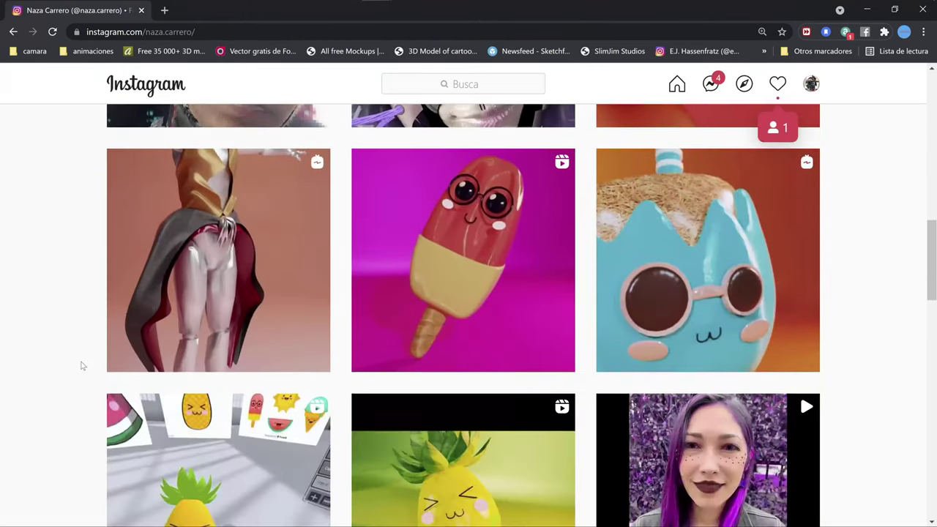
scroll(82, 365, down, 4)
scroll(84, 367, down, 3)
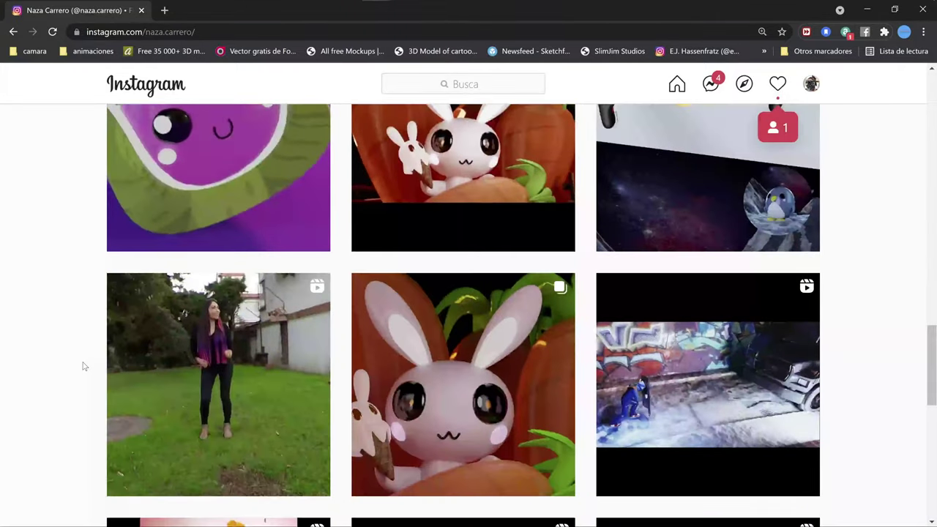
scroll(83, 366, down, 3)
scroll(84, 367, up, 3)
scroll(84, 367, up, 2)
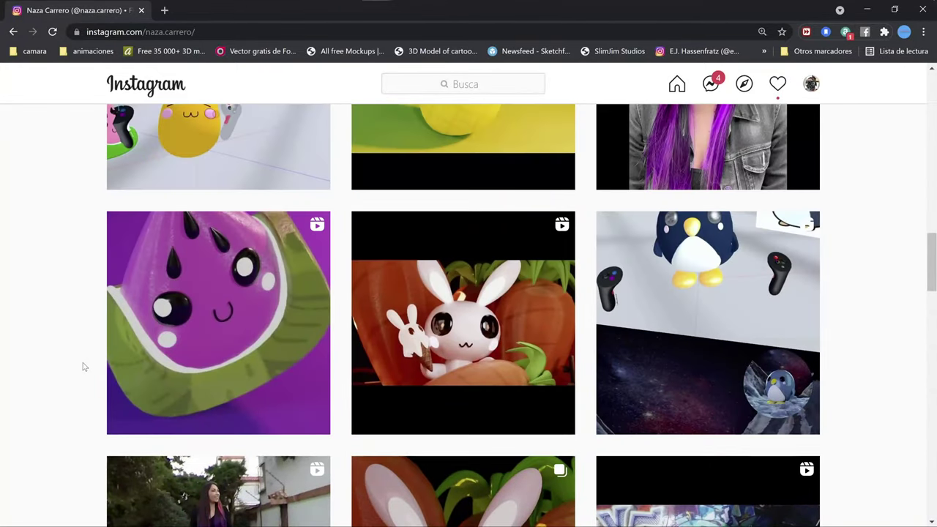
scroll(84, 368, down, 1)
scroll(86, 369, up, 3)
scroll(85, 369, down, 2)
scroll(86, 373, up, 1)
scroll(87, 375, up, 5)
scroll(86, 374, up, 3)
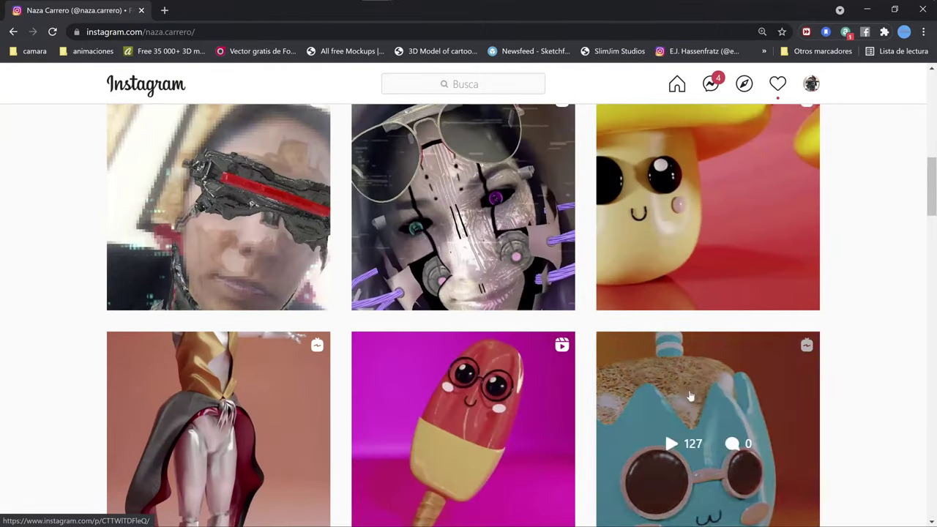
Step: View the Coco Playa post, then the La Piña post, and close back to the grid
click(688, 395)
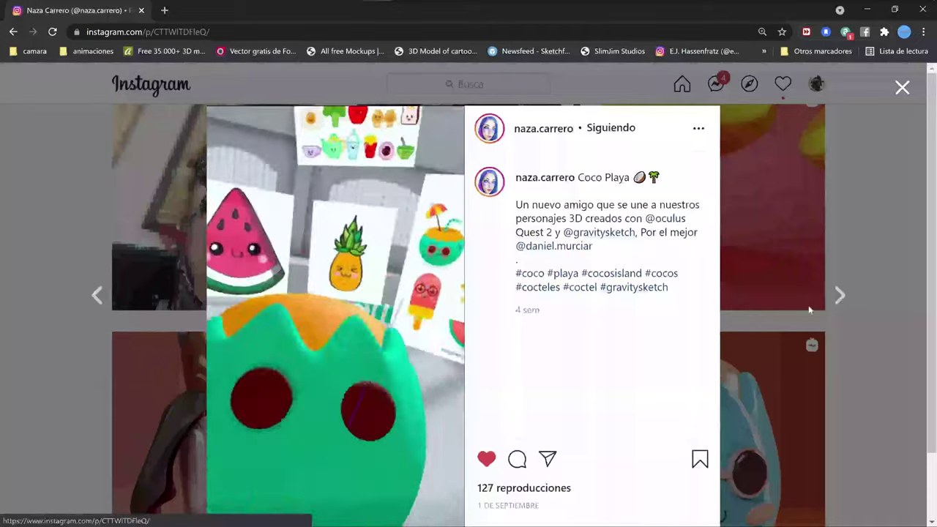
click(839, 296)
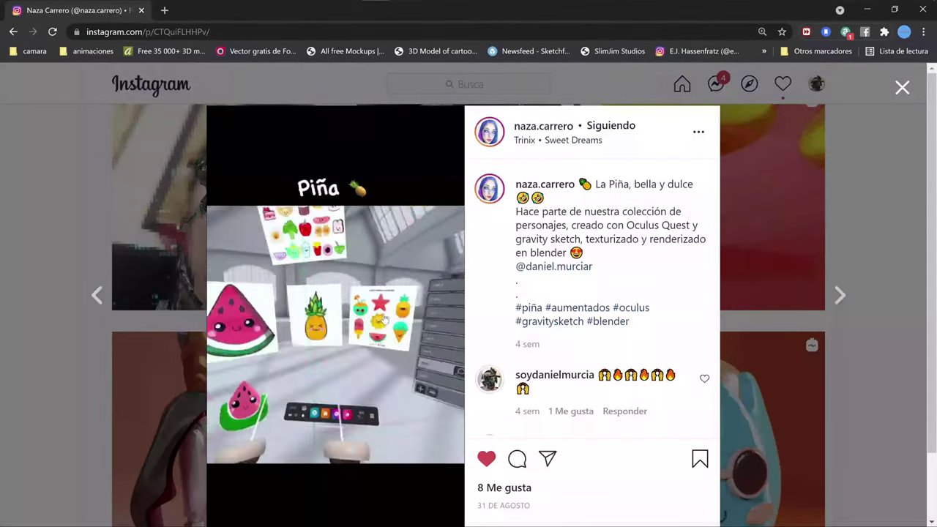
click(84, 350)
Step: Scroll down, view the Sandia watermelon post, and close it to the profile
scroll(88, 358, down, 3)
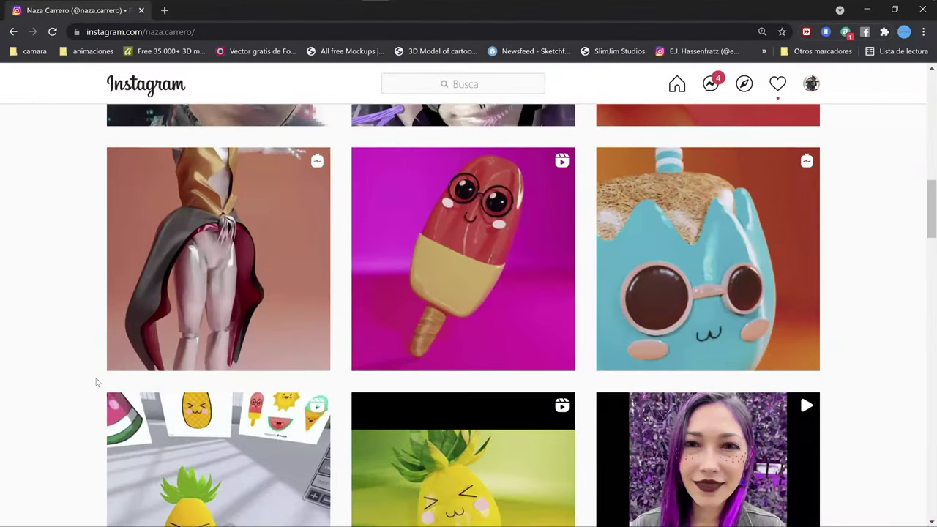
scroll(96, 381, down, 2)
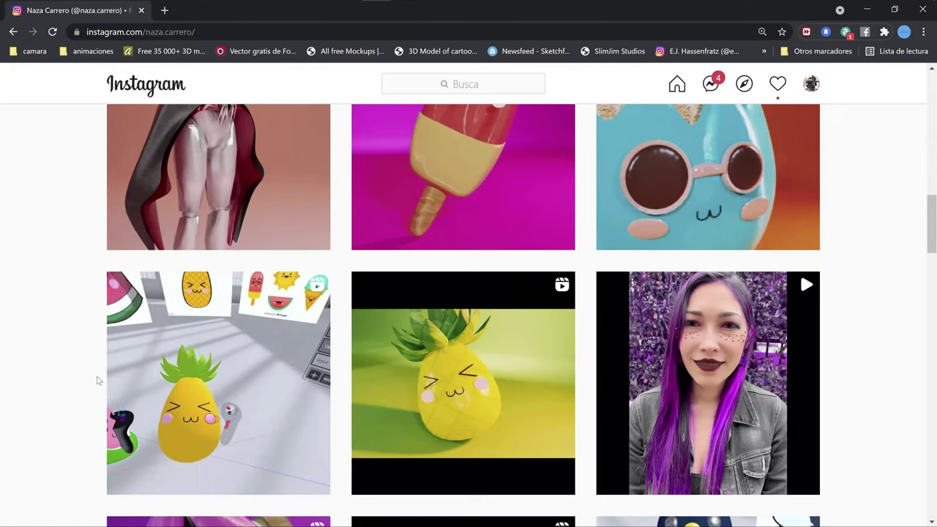
mouse_move(463, 459)
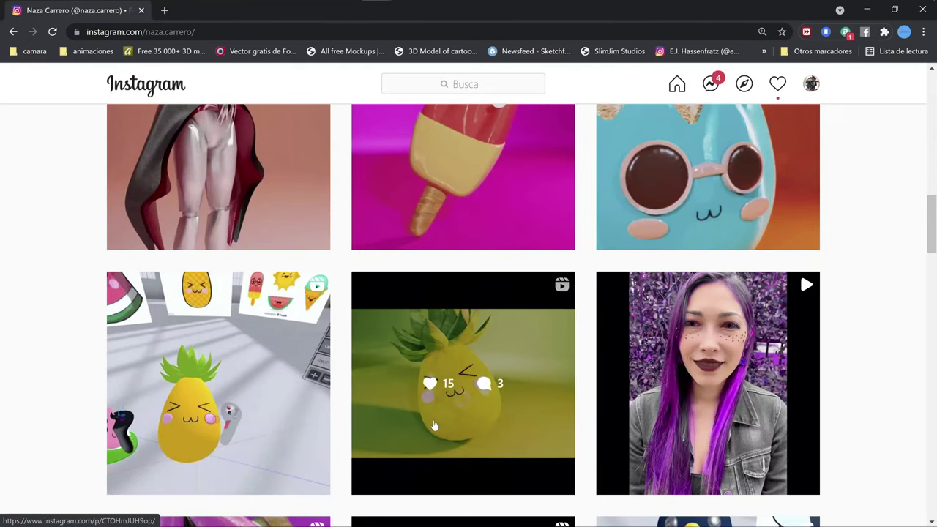
scroll(434, 425, down, 3)
click(259, 432)
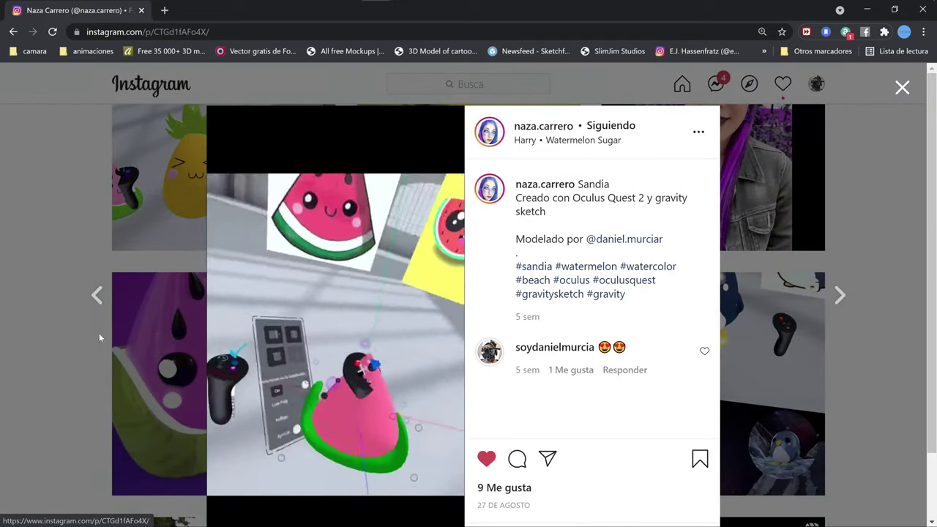
click(99, 333)
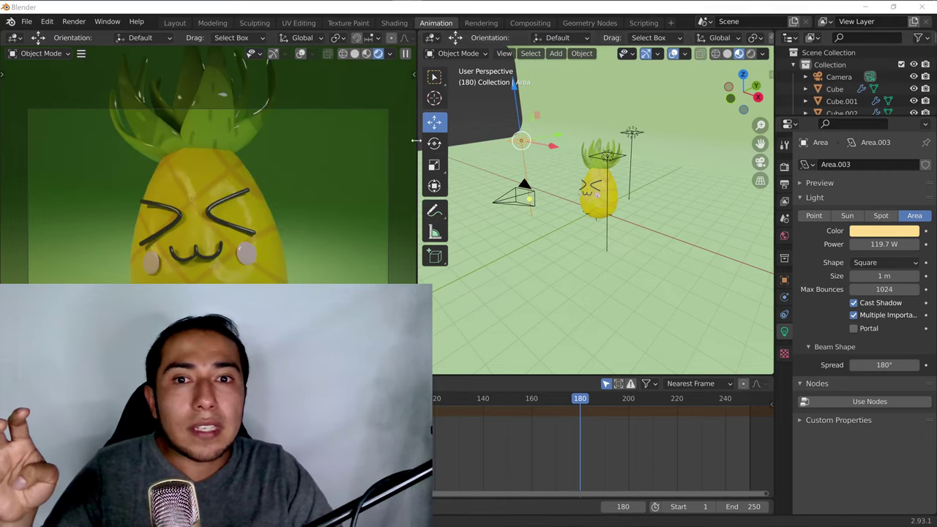
Step: Enlarge the rendered viewport, frame the pineapple in camera view, then bring up the browser's Sketchfab models page
drag(419, 139, 692, 140)
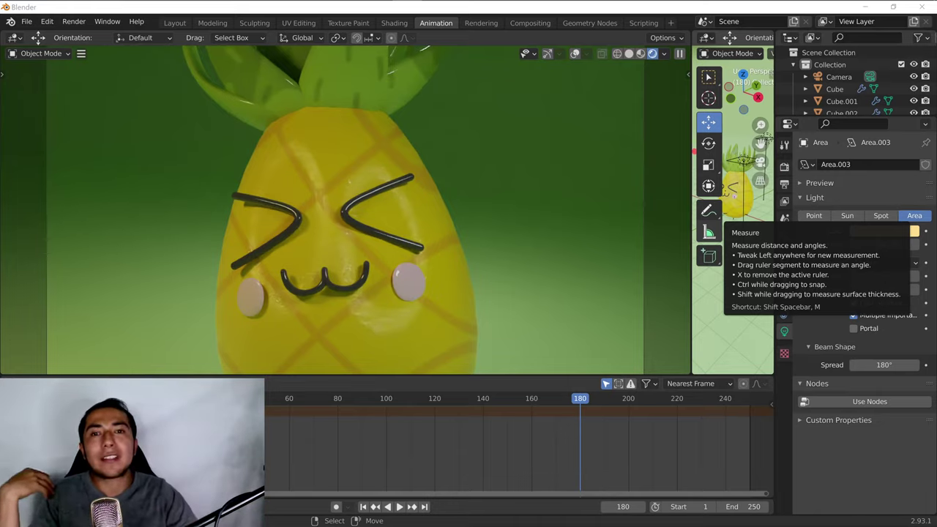
key(KP_0)
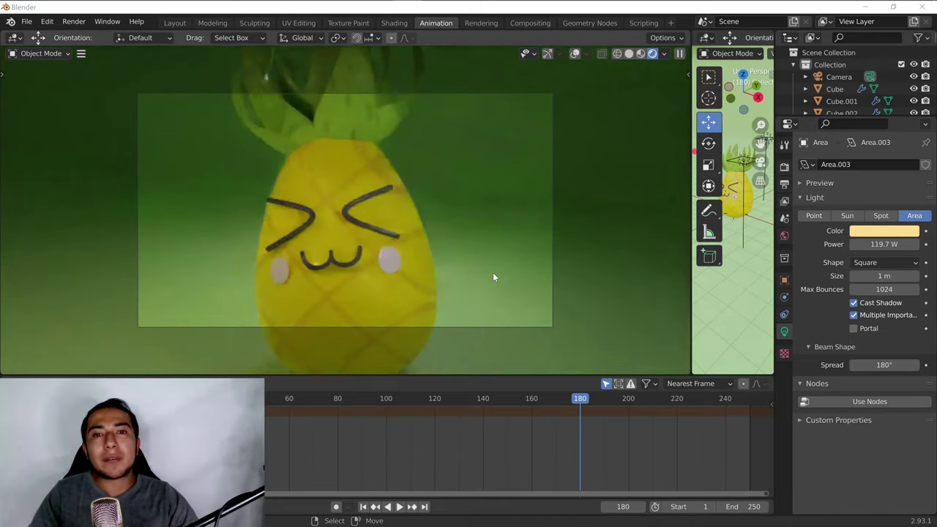
scroll(493, 272, up, 1)
scroll(494, 271, up, 1)
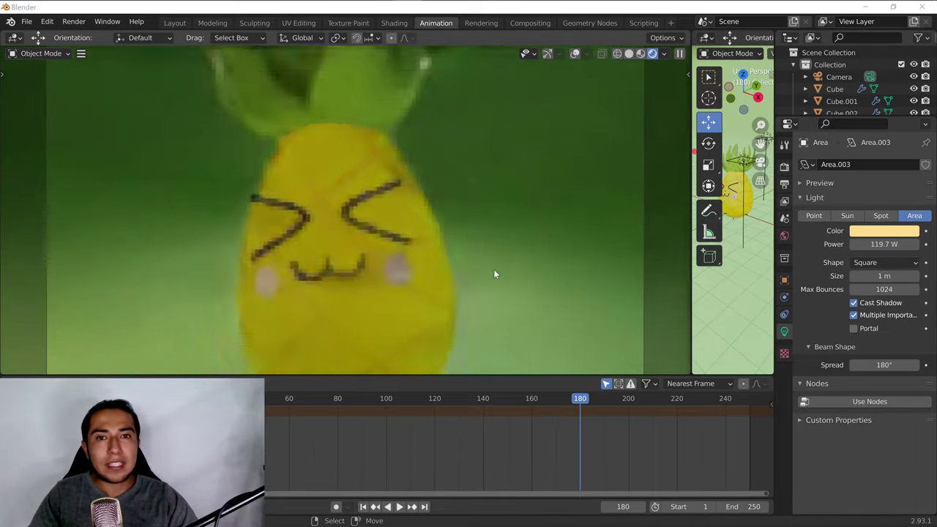
scroll(494, 268, down, 1)
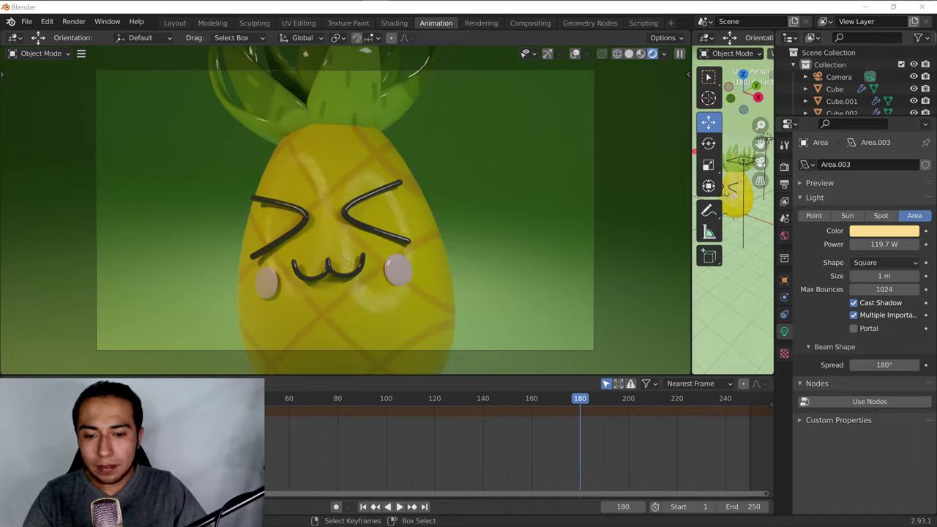
key(alt+Tab)
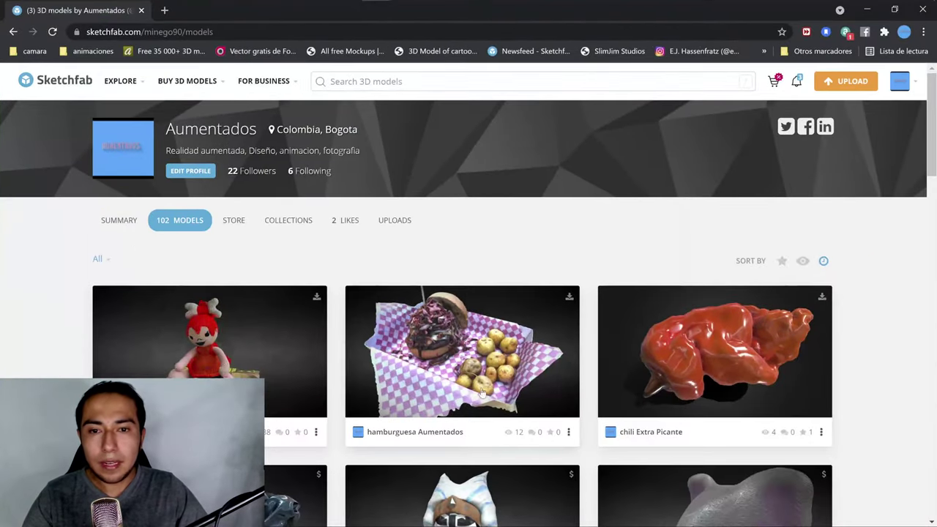
click(494, 343)
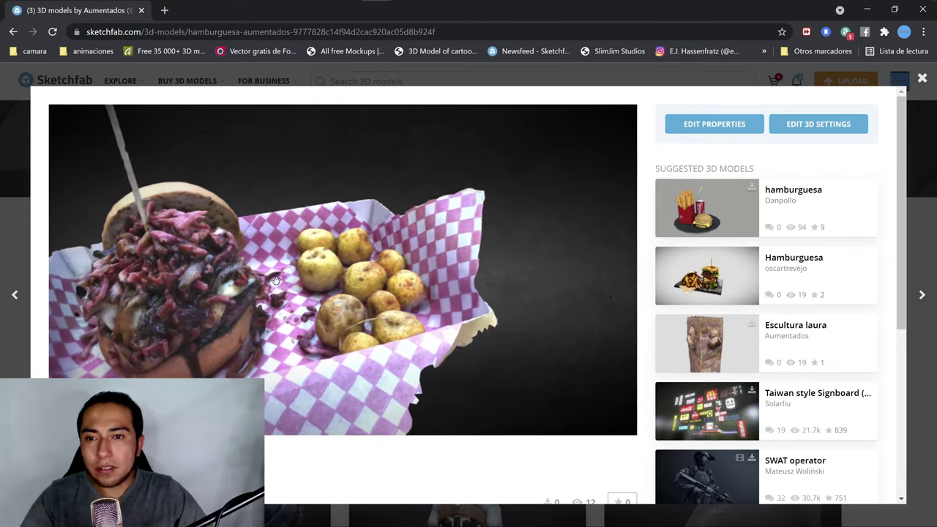
mouse_move(283, 280)
mouse_down()
mouse_move(348, 276)
mouse_move(340, 252)
mouse_move(451, 268)
mouse_up()
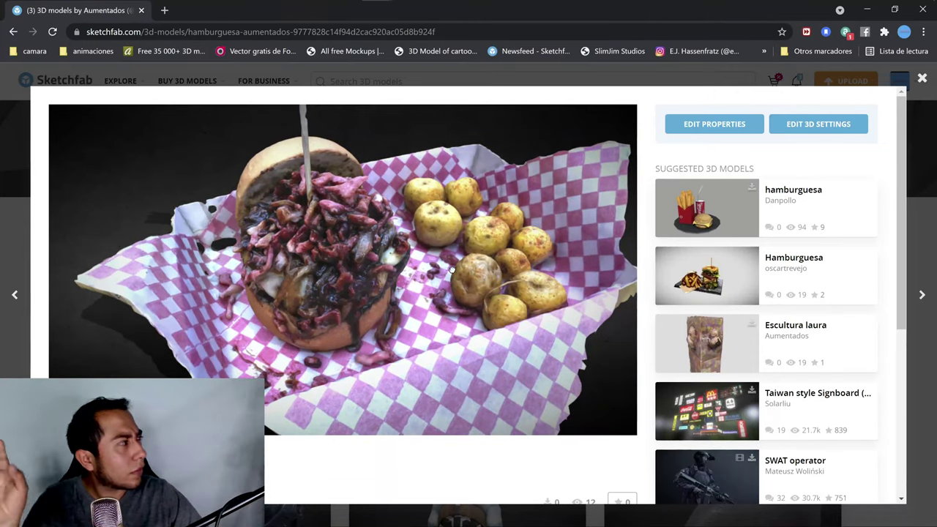
mouse_move(452, 271)
mouse_down()
mouse_move(426, 265)
mouse_move(531, 283)
mouse_move(477, 266)
mouse_up()
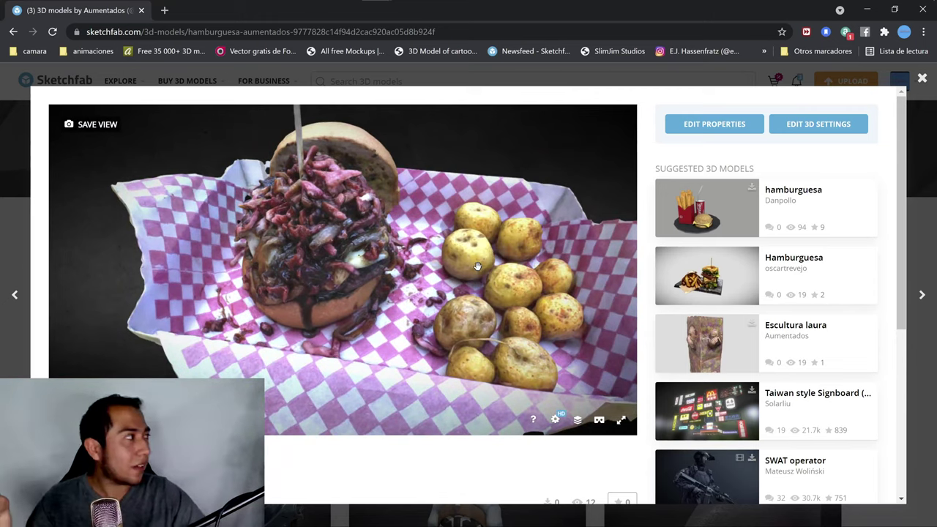
mouse_move(476, 266)
mouse_down()
mouse_move(491, 251)
mouse_move(421, 326)
mouse_move(421, 308)
mouse_move(525, 261)
mouse_up()
scroll(421, 307, down, 5)
scroll(421, 296, up, 5)
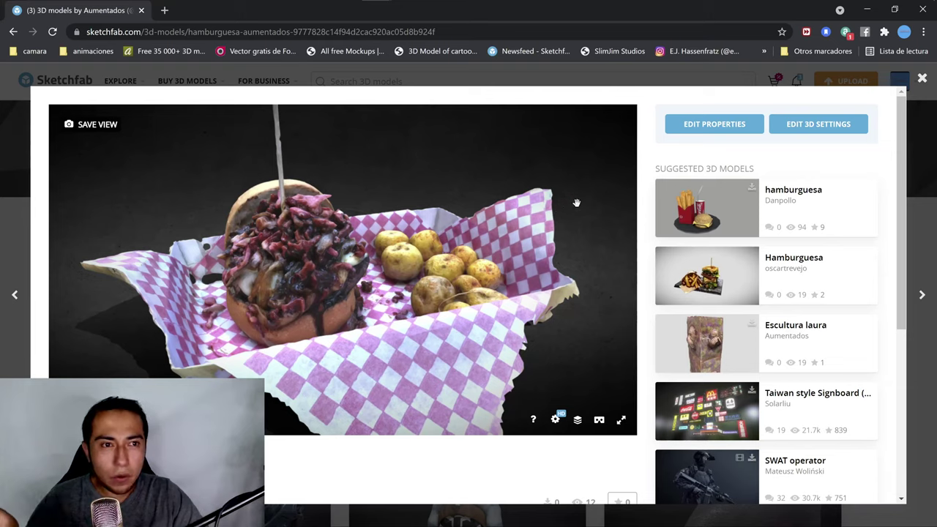
click(922, 79)
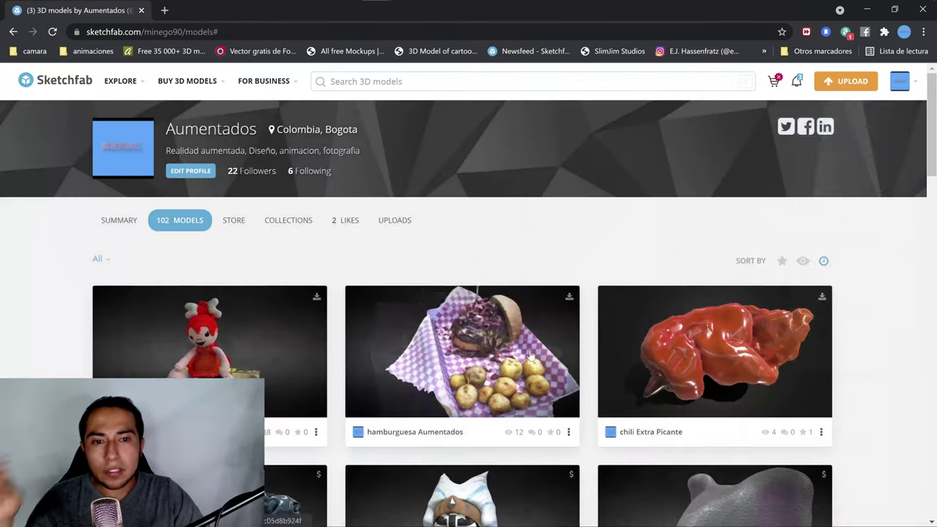
scroll(537, 381, down, 3)
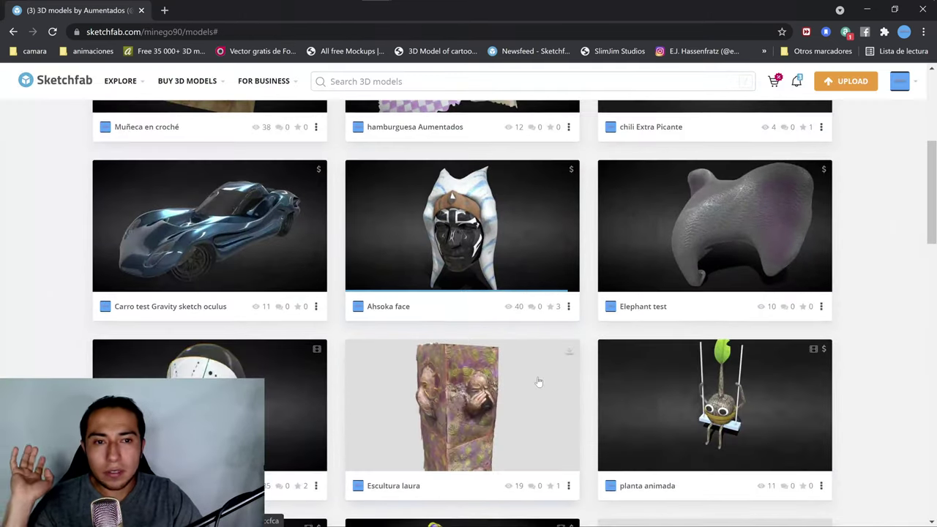
scroll(538, 382, down, 4)
scroll(534, 377, up, 1)
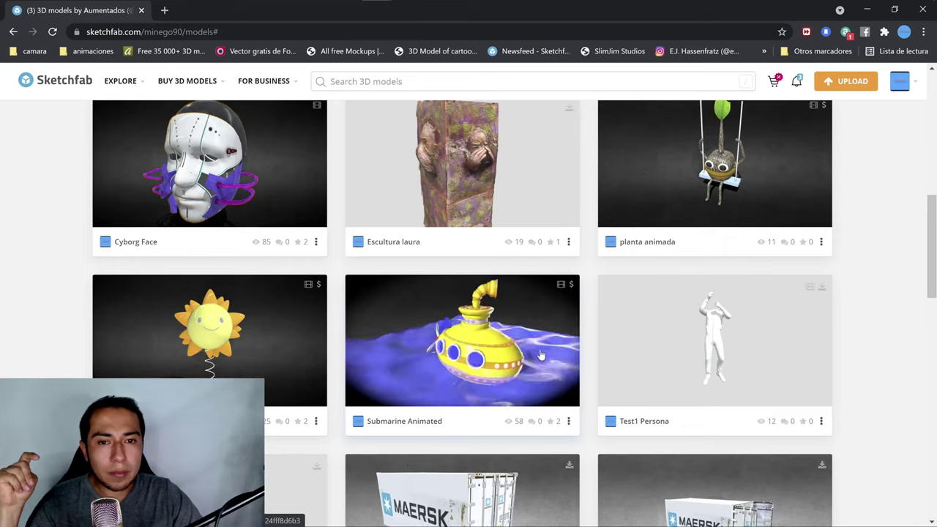
scroll(362, 359, down, 6)
scroll(356, 361, down, 2)
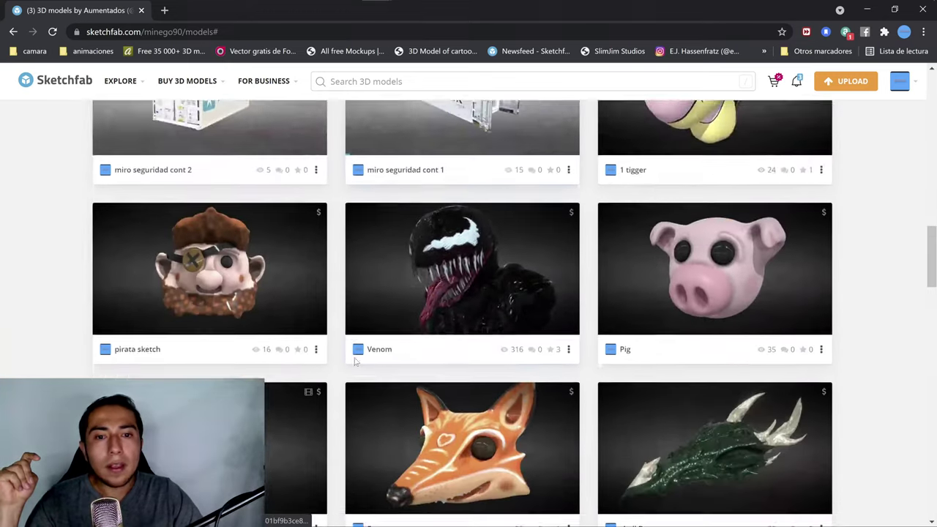
scroll(354, 361, down, 1)
scroll(340, 361, down, 1)
scroll(331, 359, up, 1)
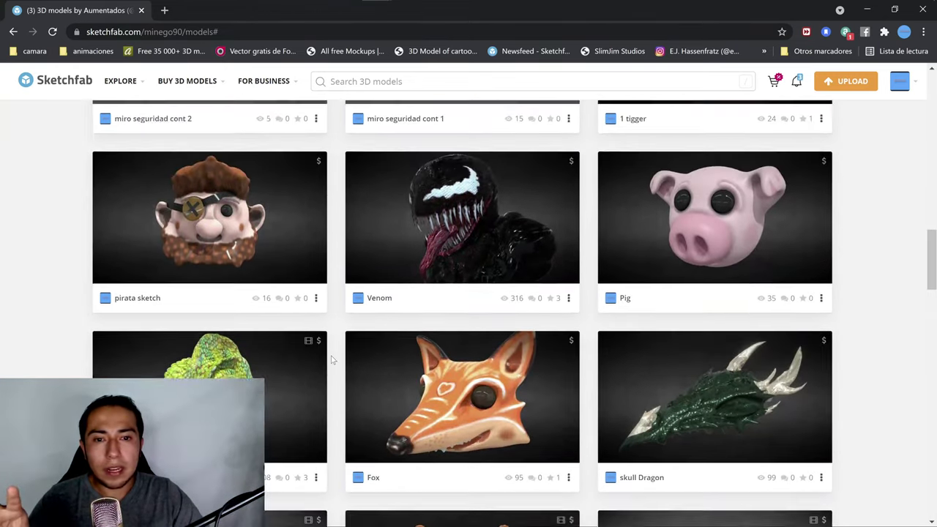
scroll(331, 359, up, 1)
scroll(331, 360, down, 1)
scroll(331, 359, down, 3)
scroll(331, 359, down, 2)
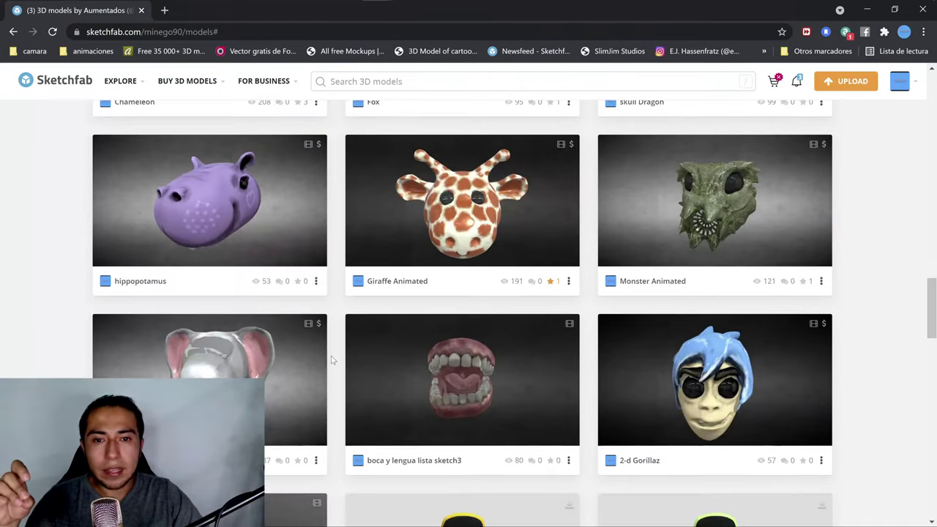
scroll(331, 360, down, 2)
scroll(330, 359, up, 2)
scroll(340, 359, up, 3)
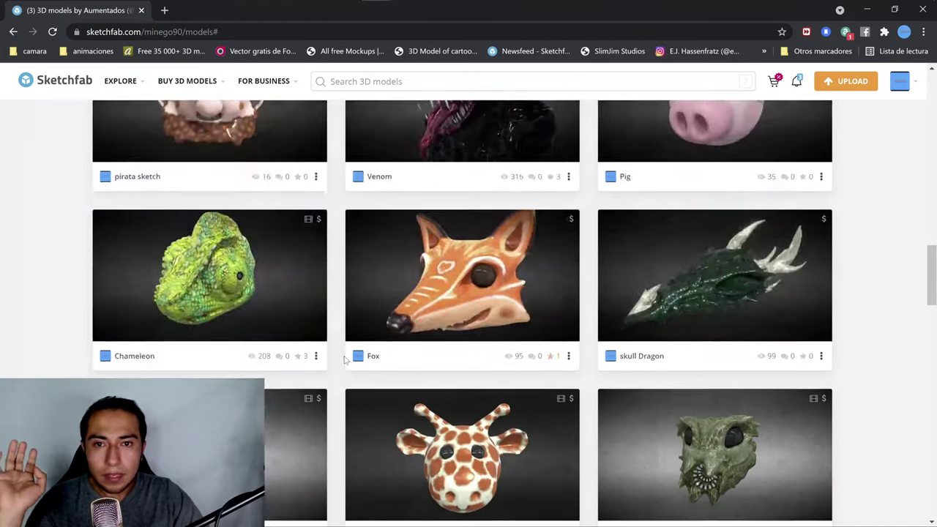
scroll(344, 359, up, 6)
scroll(347, 353, up, 6)
scroll(351, 346, up, 7)
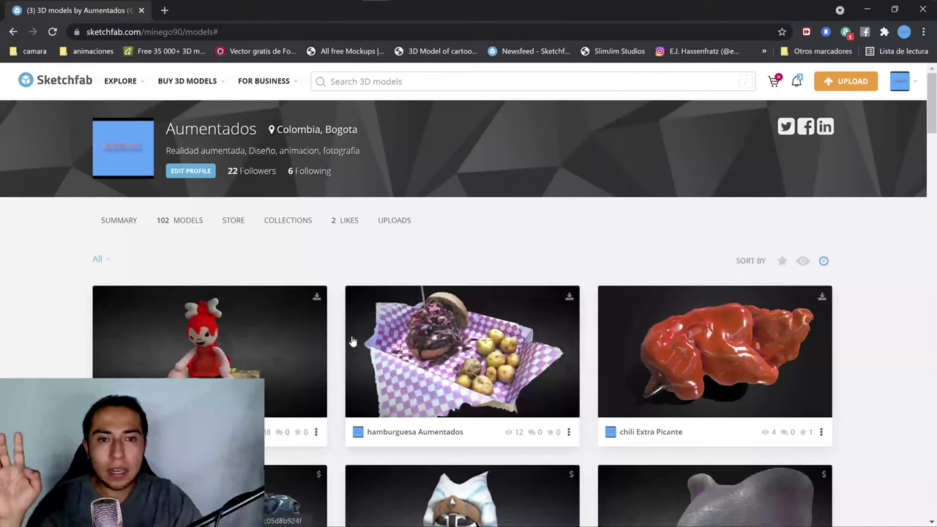
scroll(345, 334, down, 3)
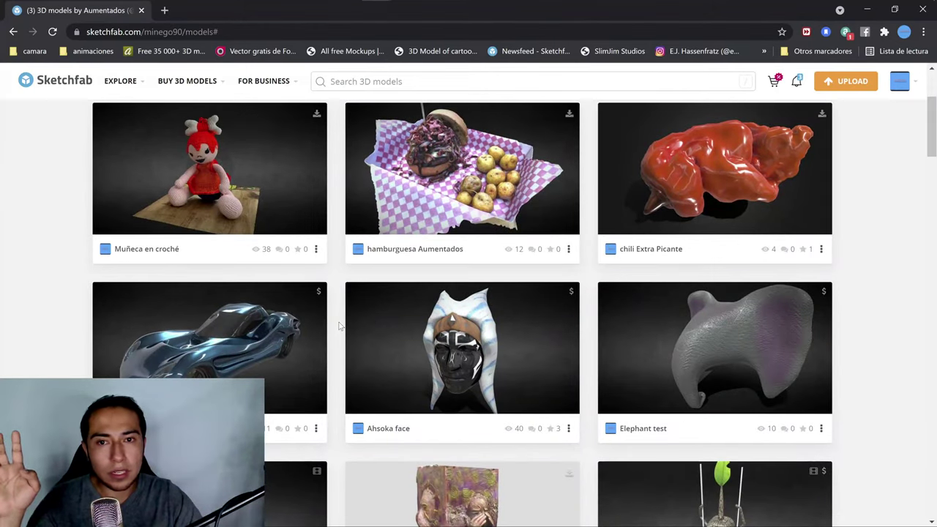
scroll(306, 219, down, 2)
scroll(303, 274, up, 3)
scroll(513, 220, up, 2)
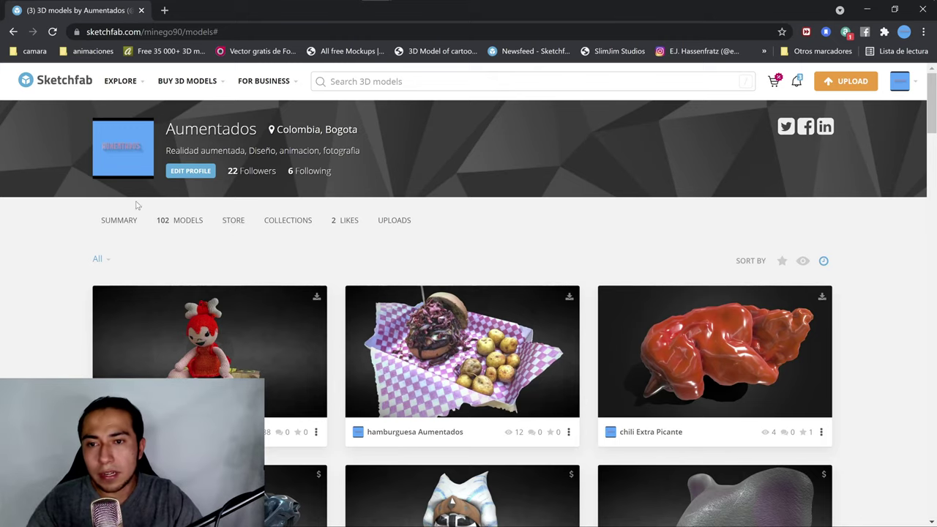
scroll(221, 305, down, 4)
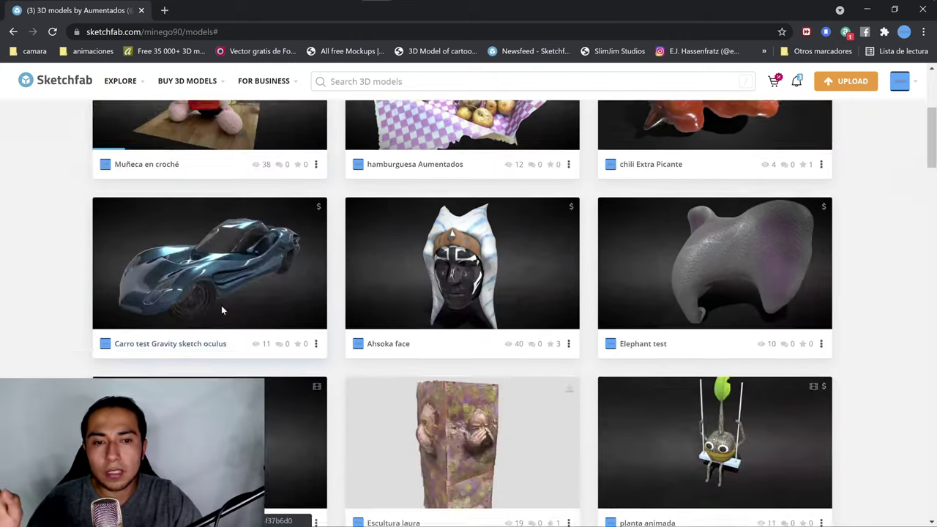
scroll(222, 311, up, 2)
scroll(222, 312, up, 2)
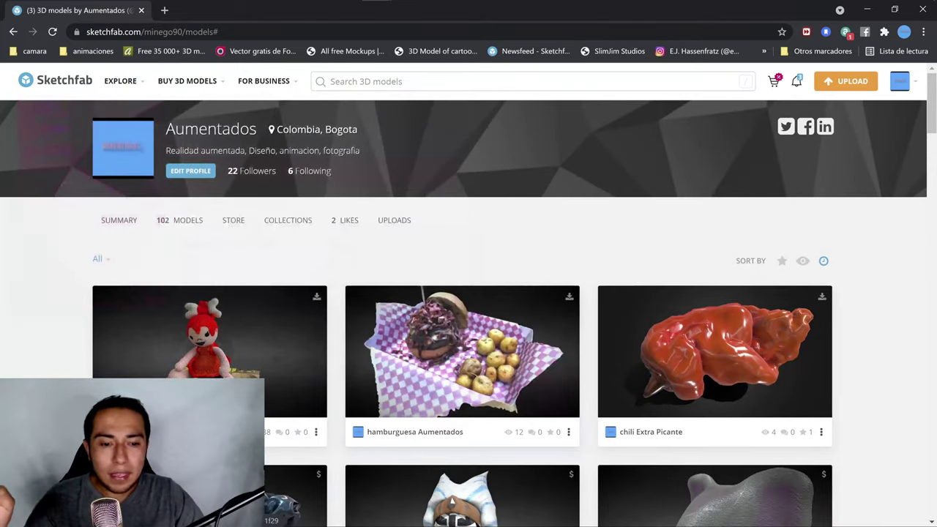